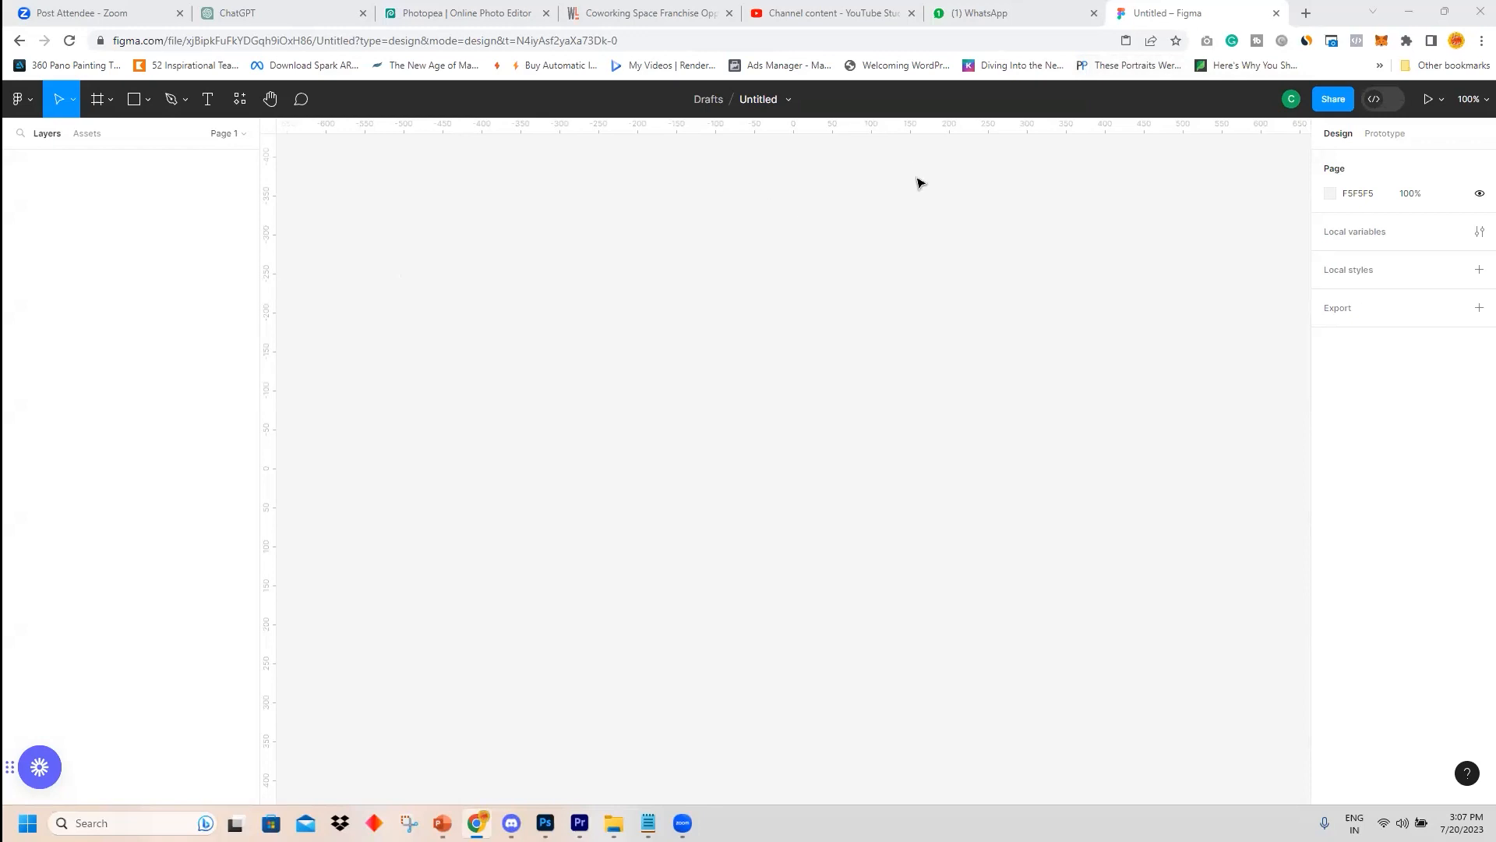
Create an iPhone 14 Pro frame on the canvas.
click(99, 101)
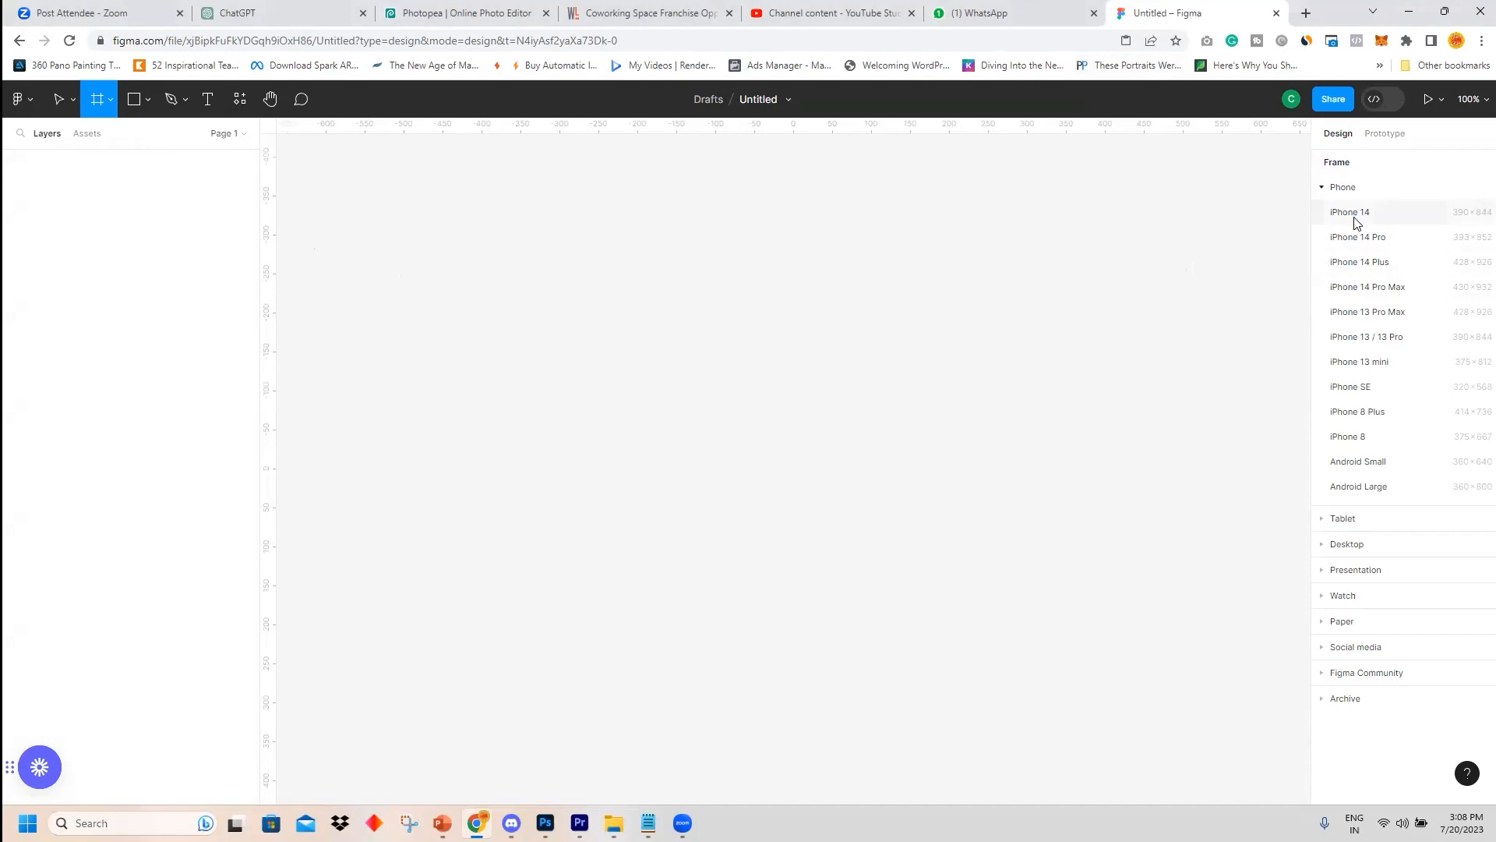
click(1360, 238)
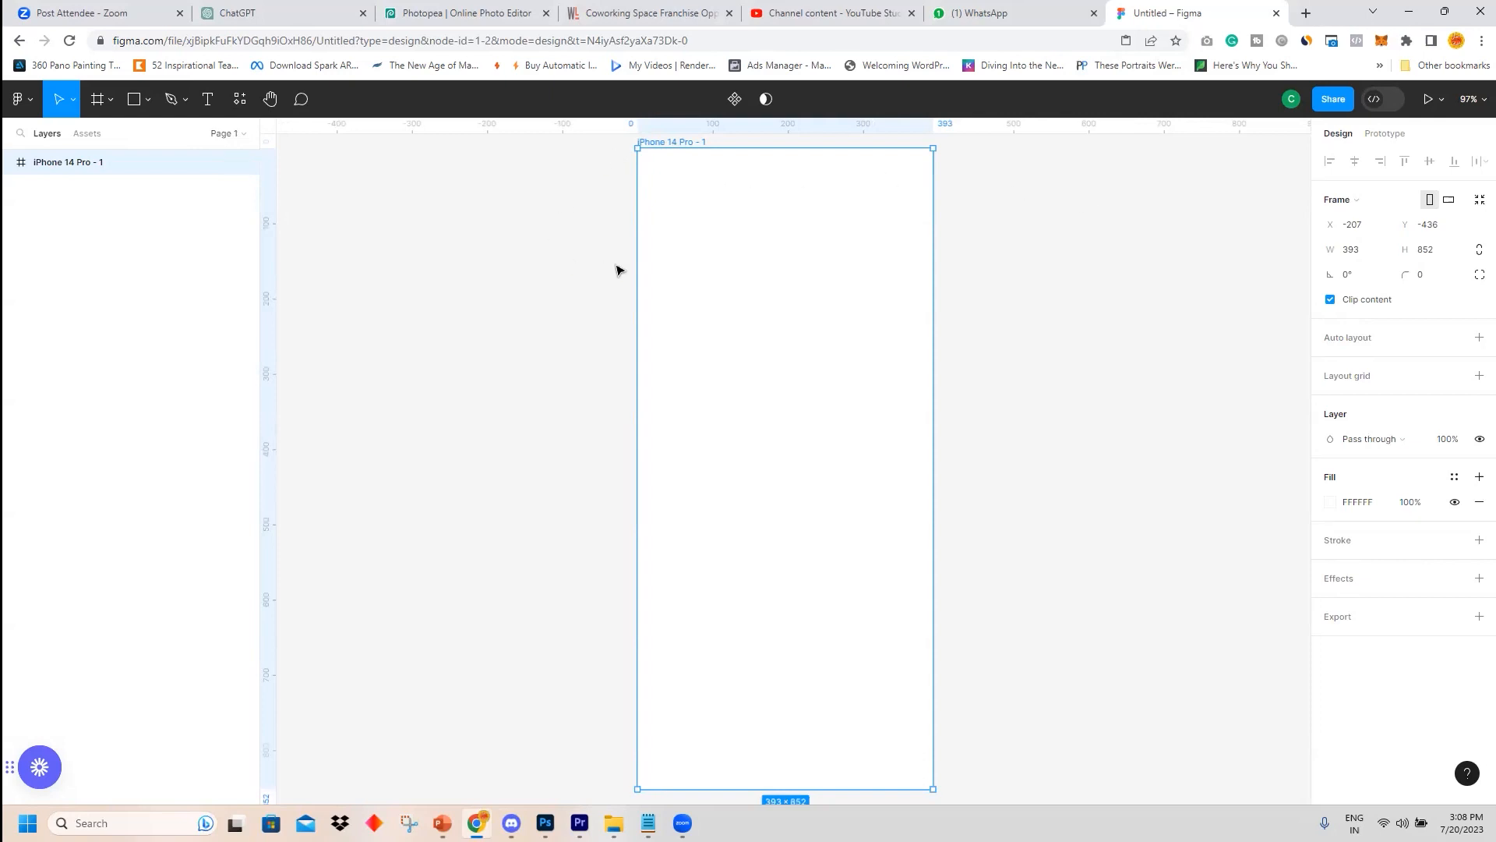
scroll(1073, 370, up, 2)
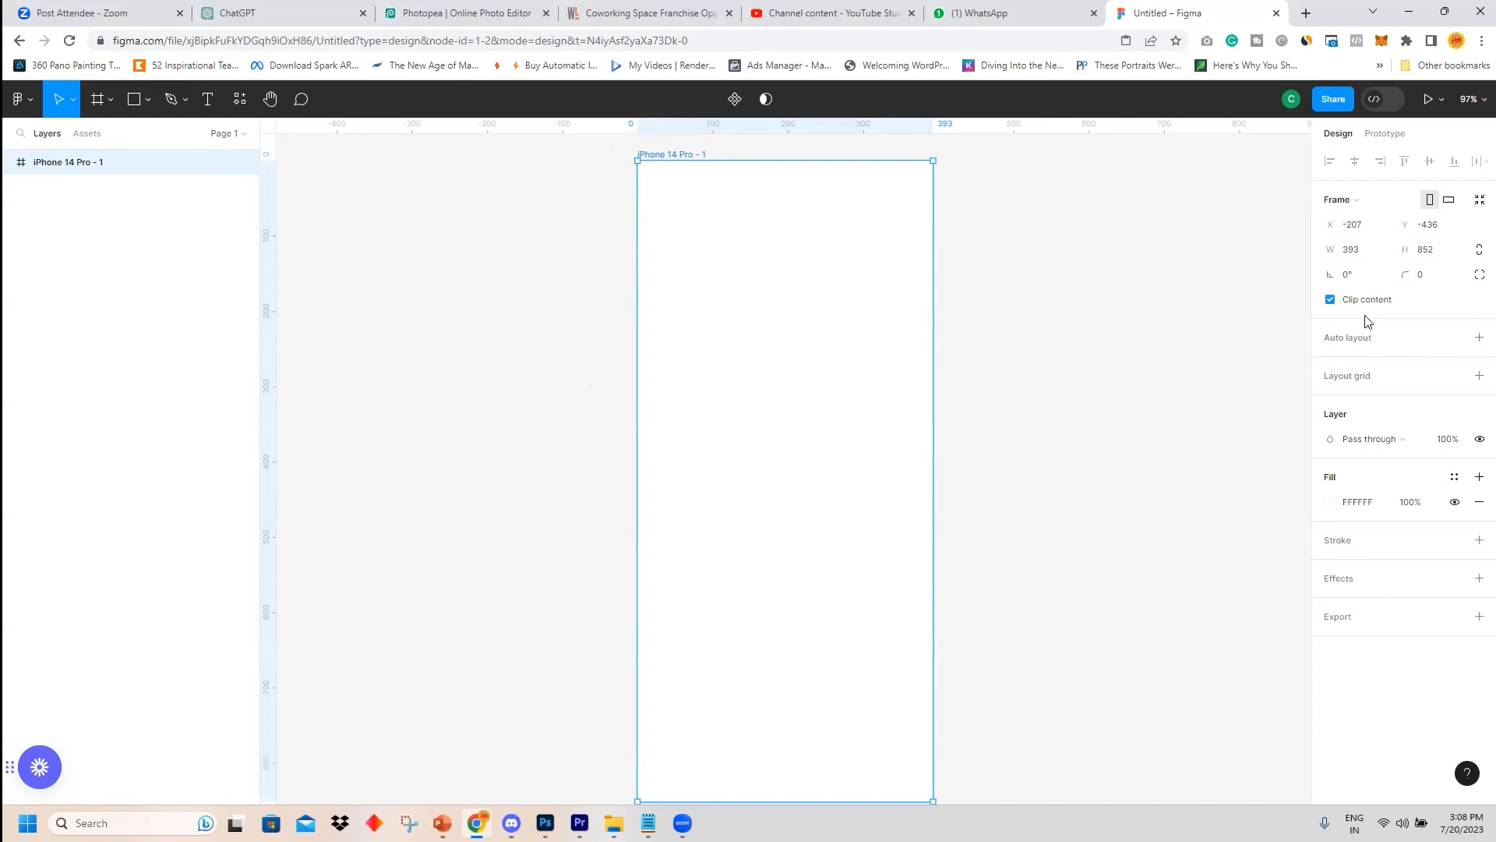
Set the frame's corner radius to 24.
click(1424, 276)
text(2)
click(1146, 314)
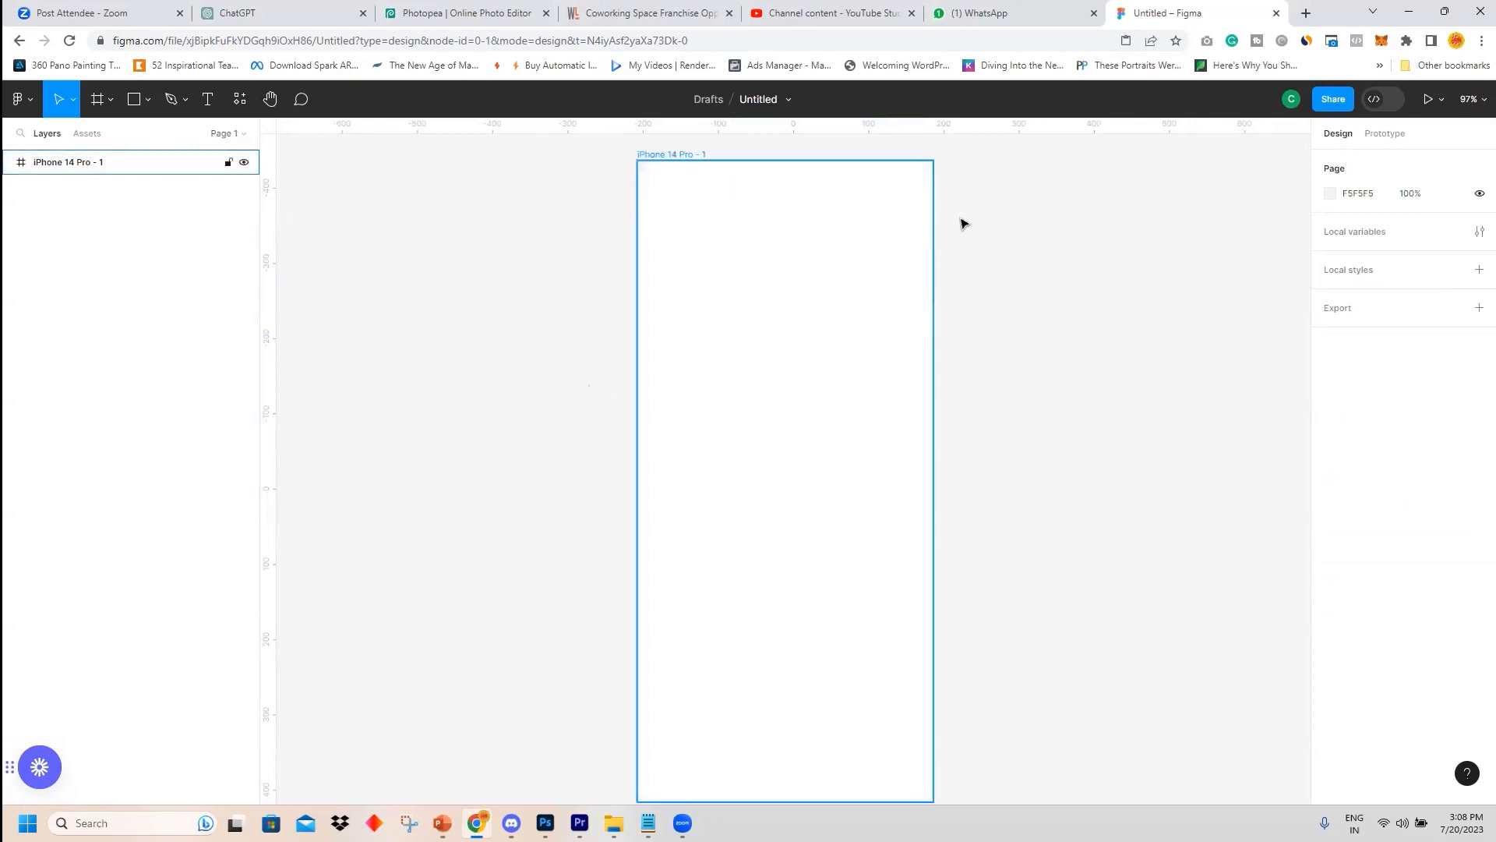
Add a drop shadow effect to the frame with a blur of 45.
click(856, 260)
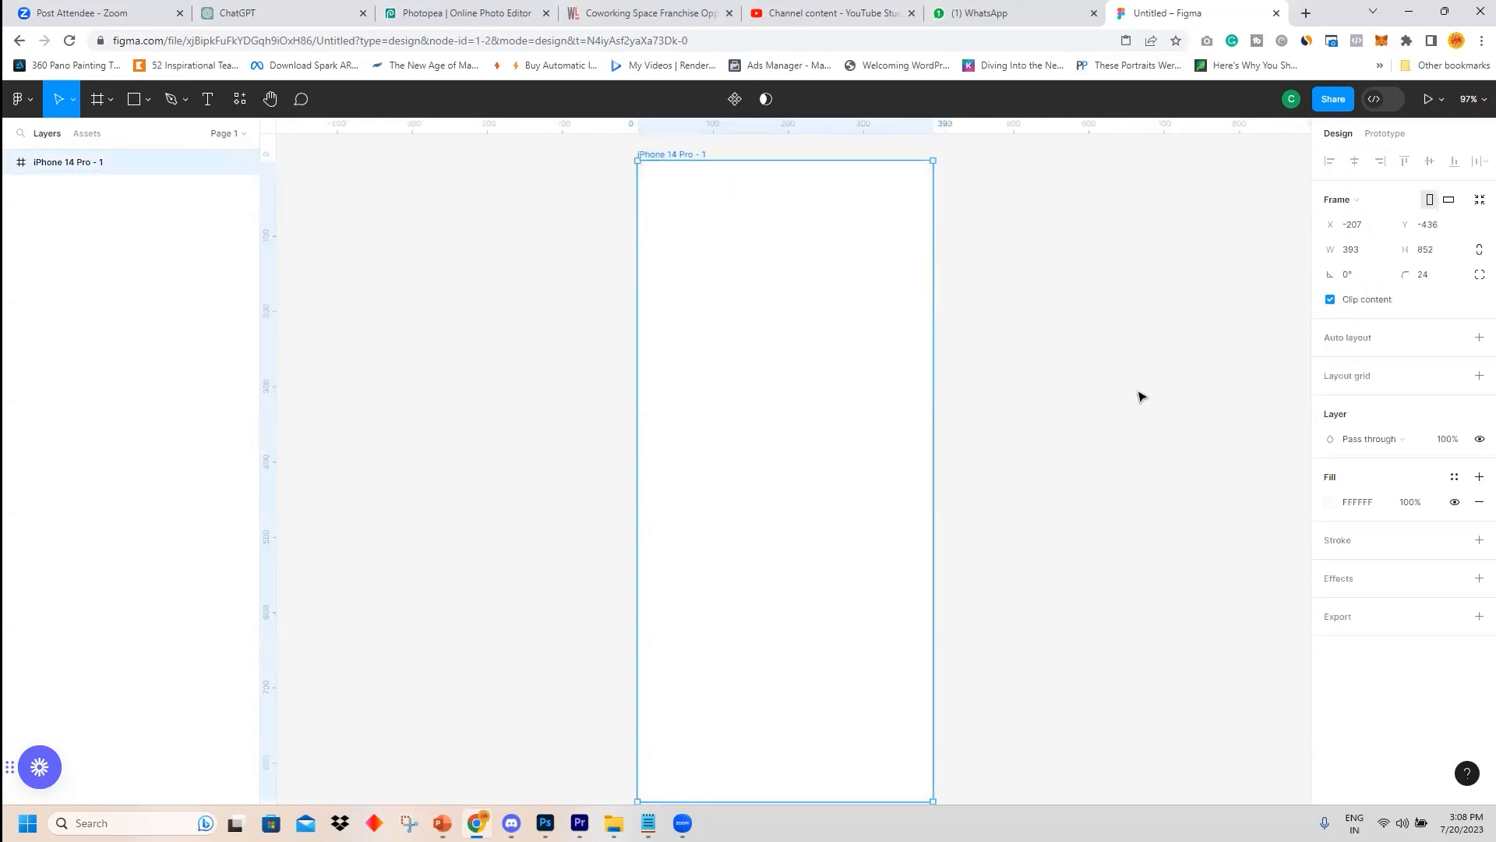
click(1337, 585)
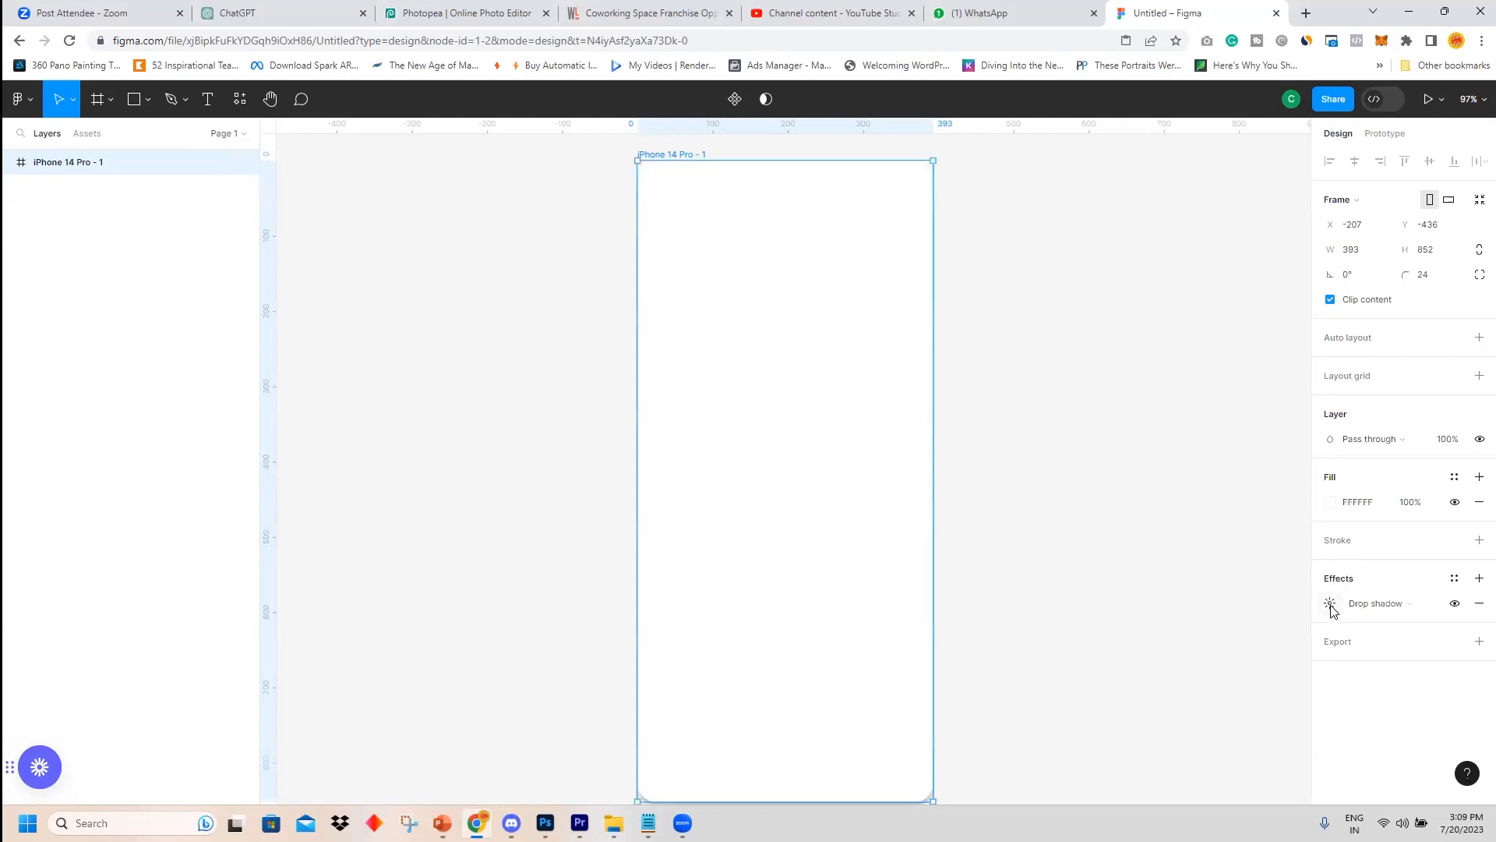
click(1331, 605)
click(1217, 641)
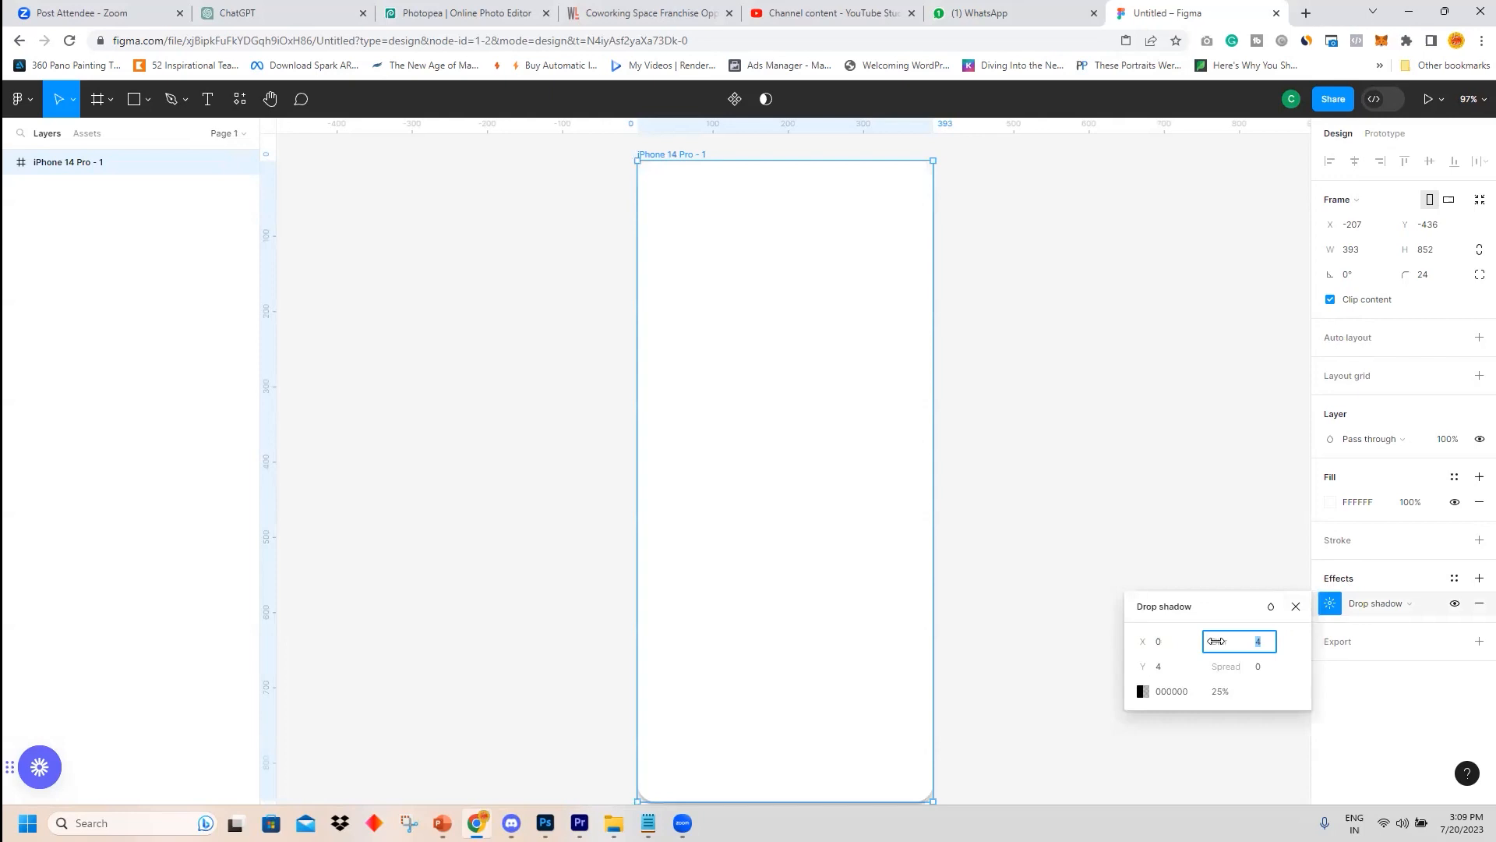
text(45)
click(1167, 667)
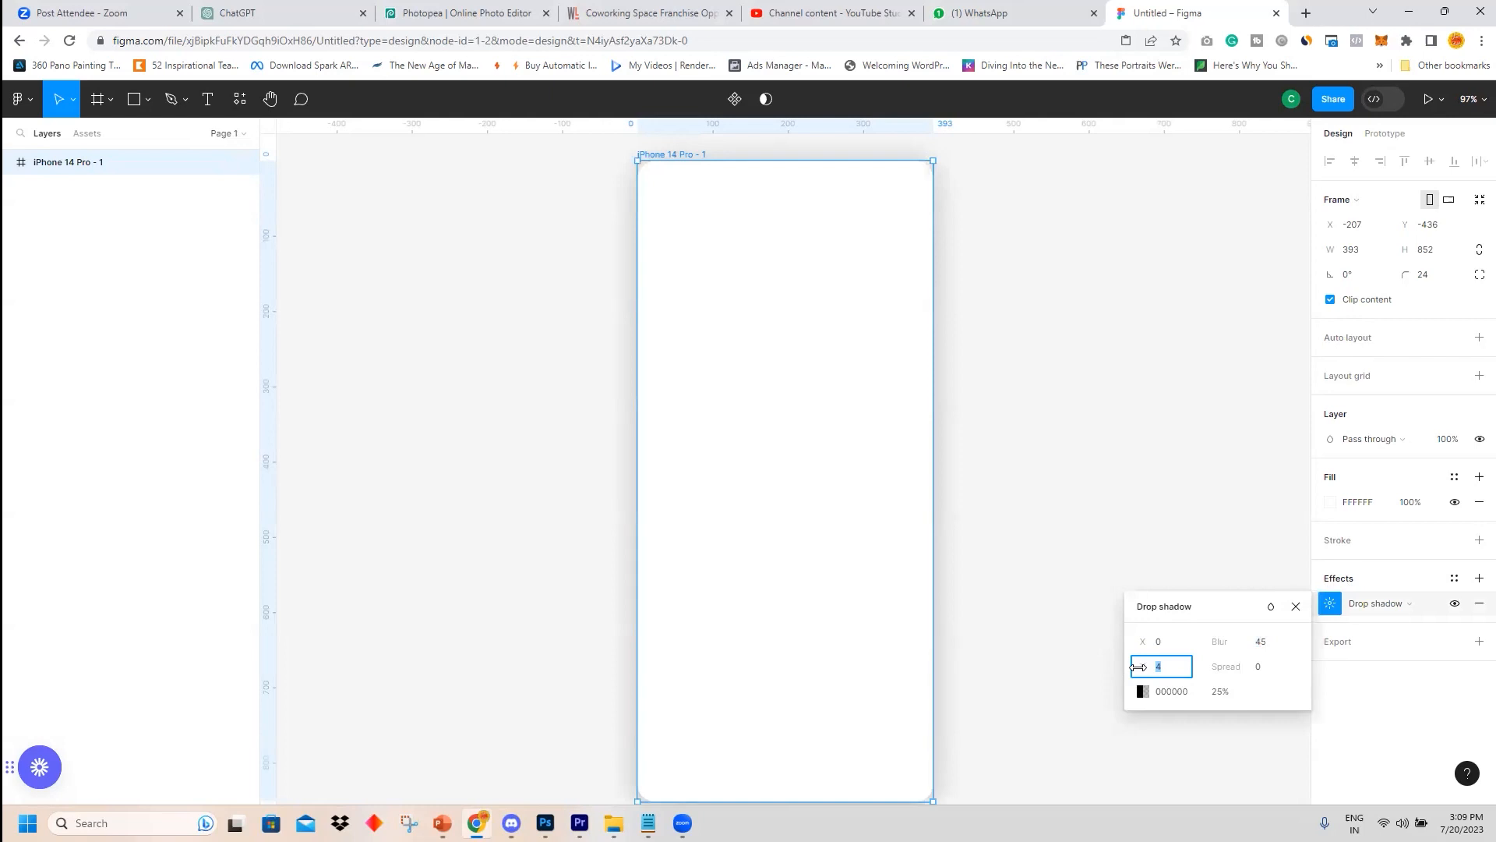
click(1146, 484)
click(775, 361)
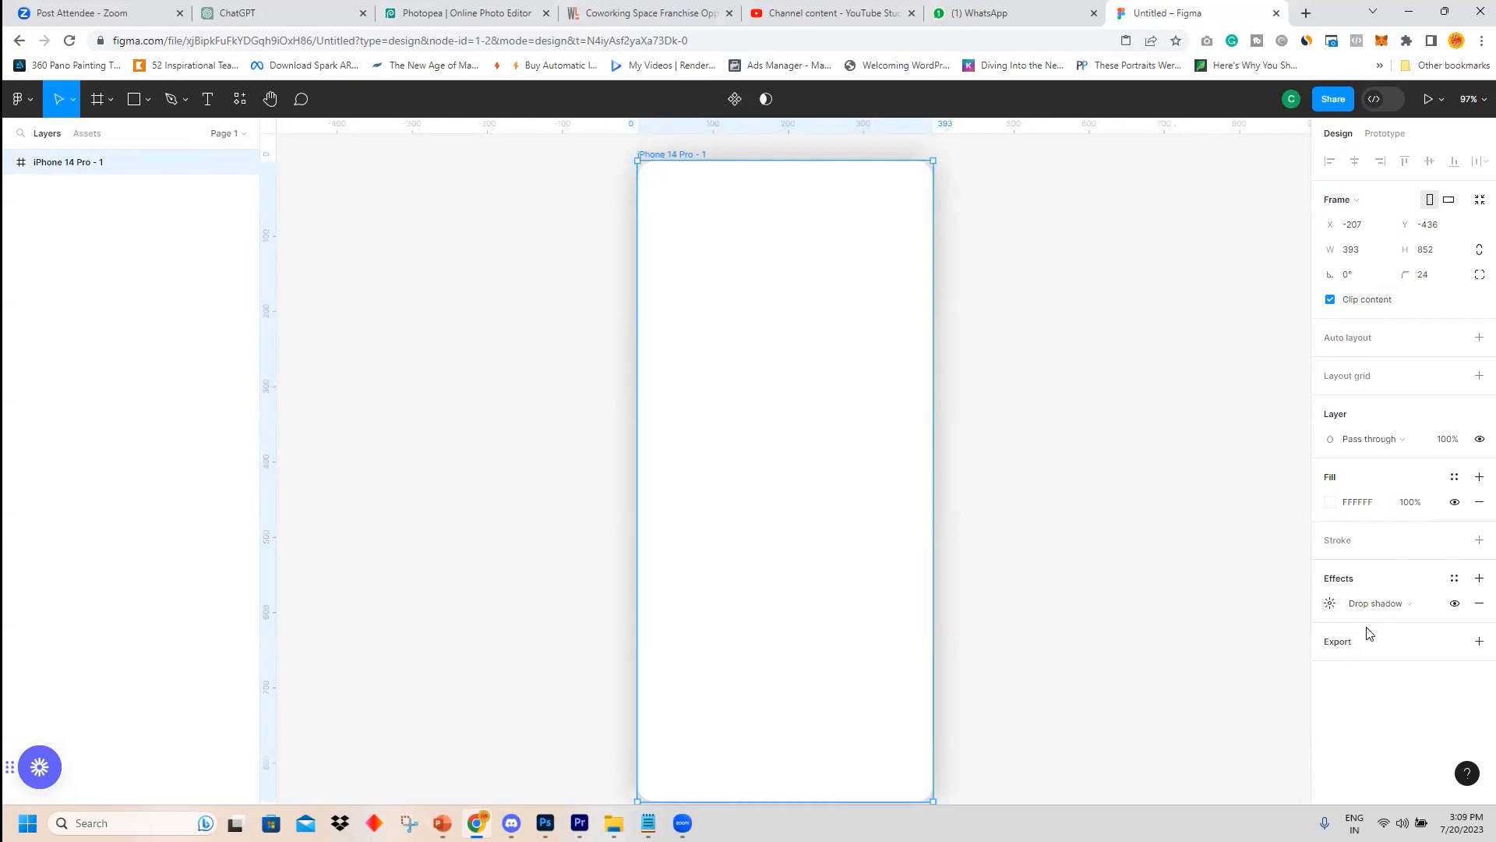
Set the frame's drop shadow opacity to 15%.
click(1330, 605)
drag(1218, 694, 1057, 700)
text(15)
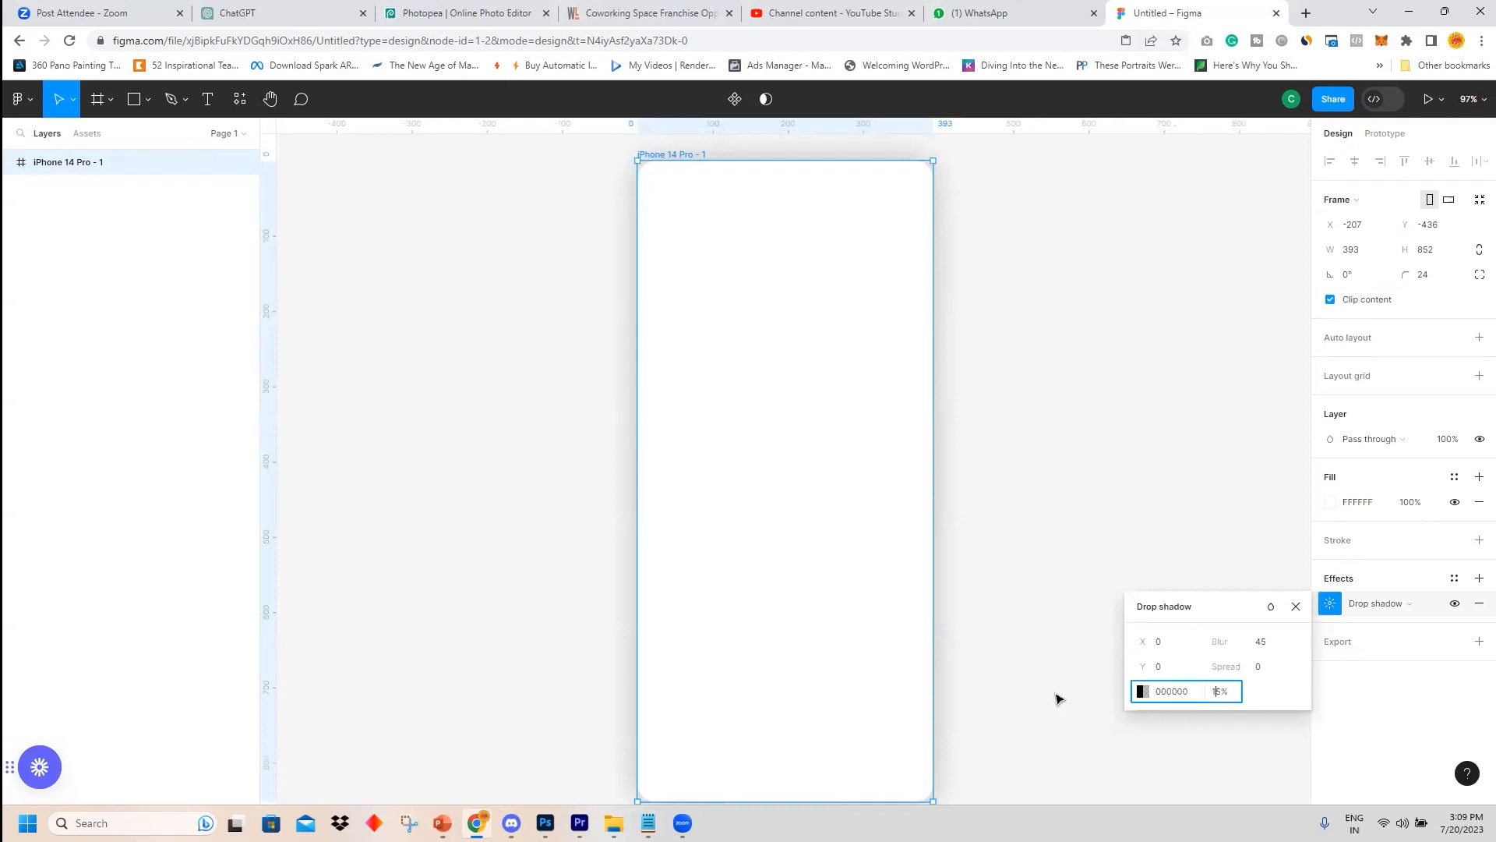
key(Return)
click(1101, 293)
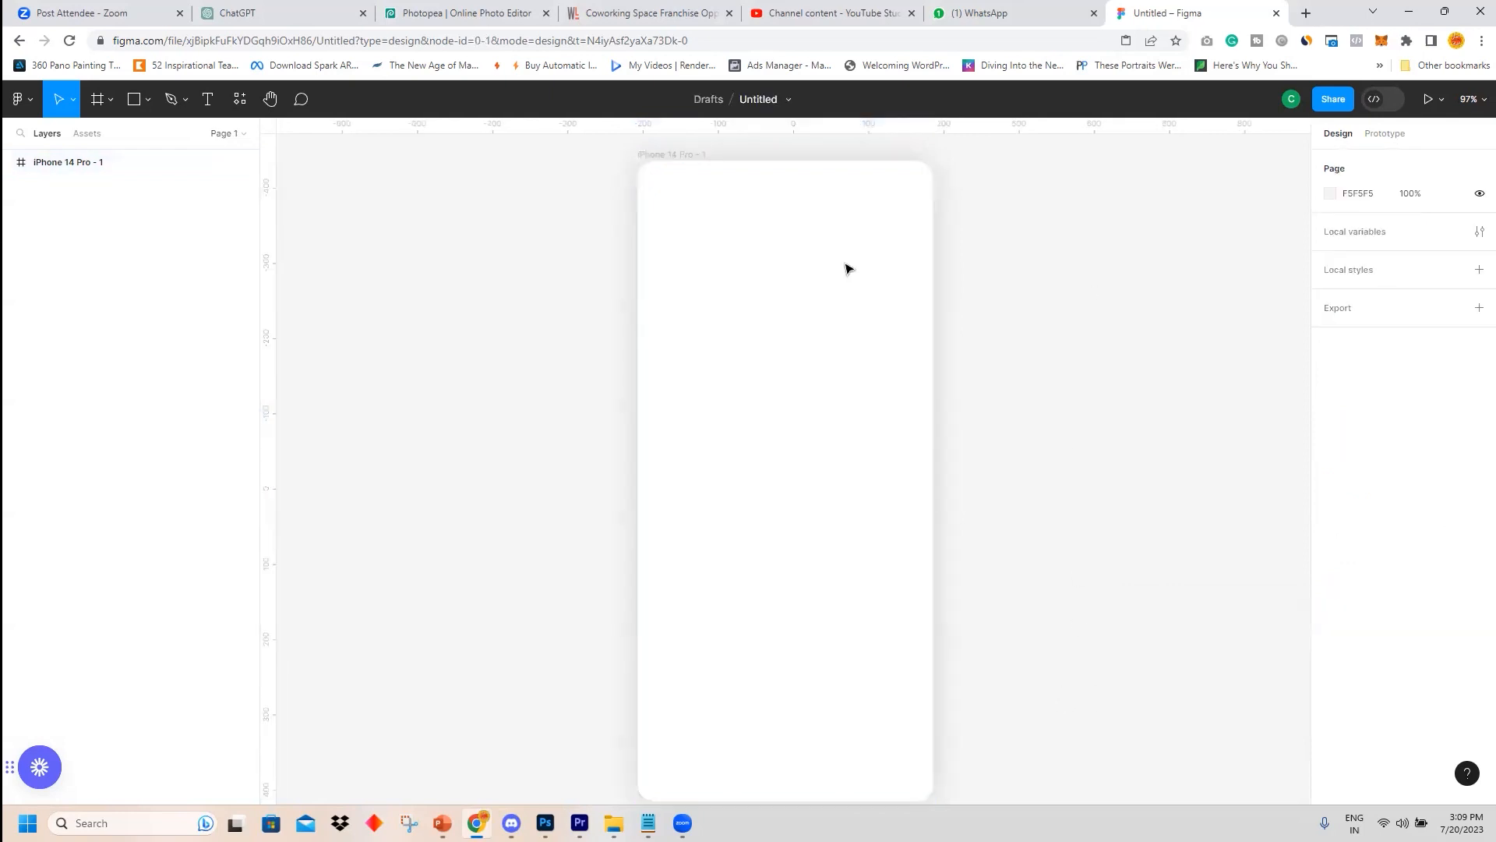
Move the phone frame further to the left on the canvas.
drag(690, 155, 381, 147)
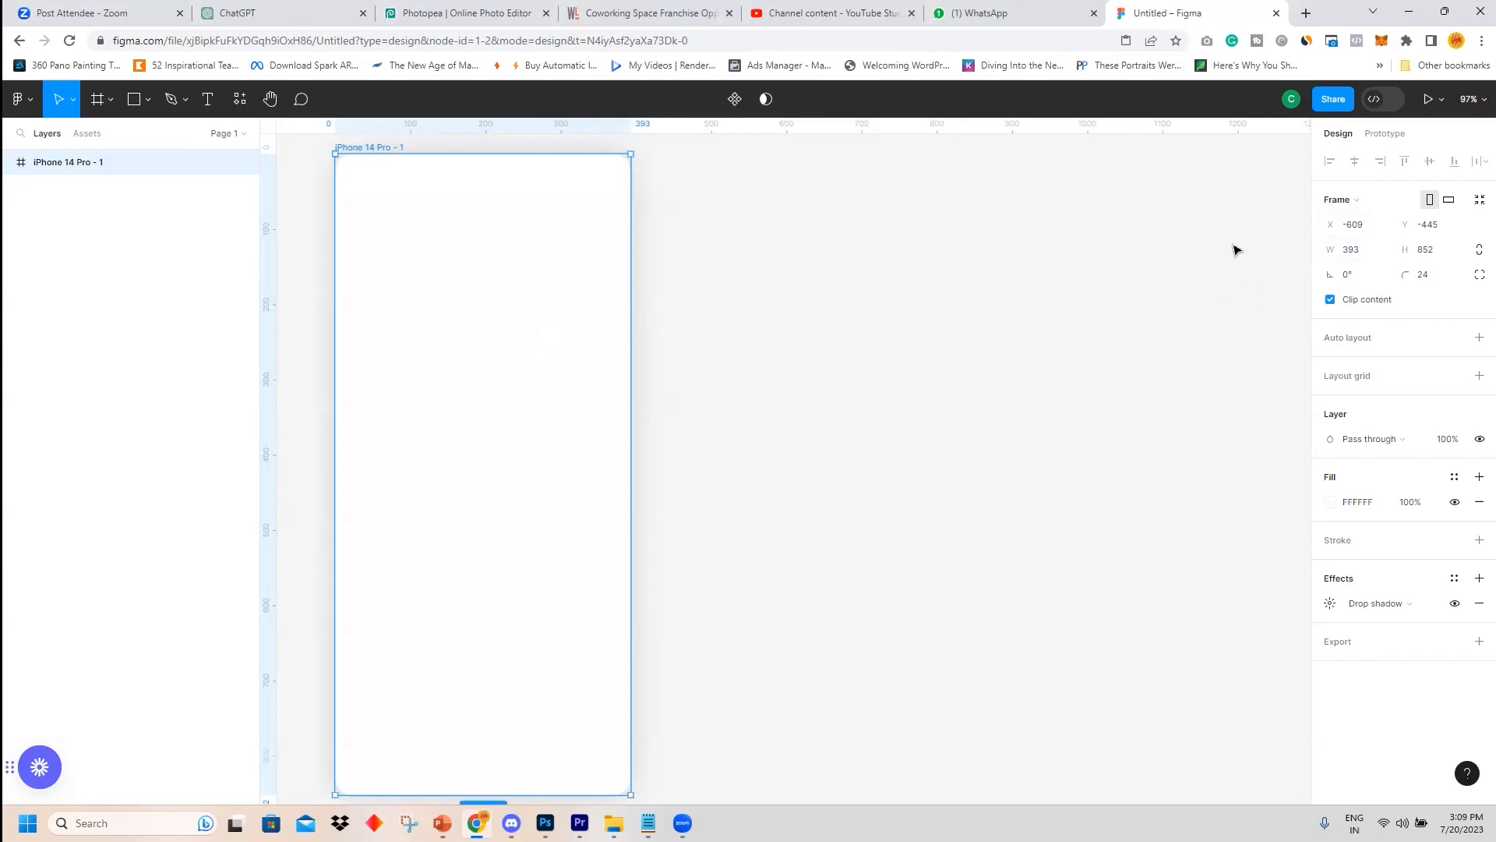
click(845, 230)
Draw a rectangle about 334 × 279 beside the phone frame.
click(132, 100)
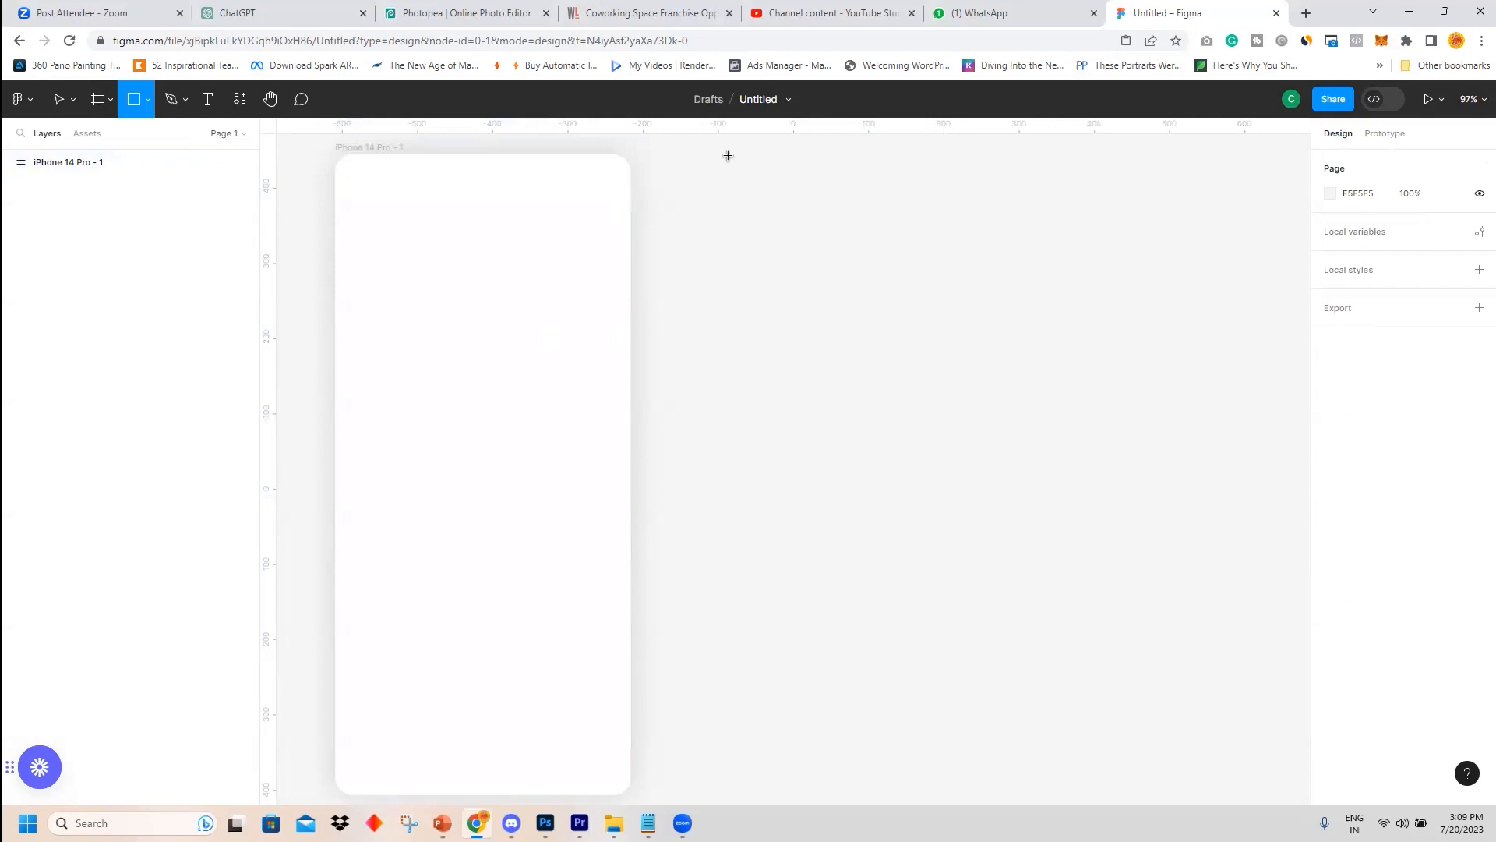
drag(728, 156, 980, 364)
Set the rectangle's width and height to 400 each.
click(1351, 225)
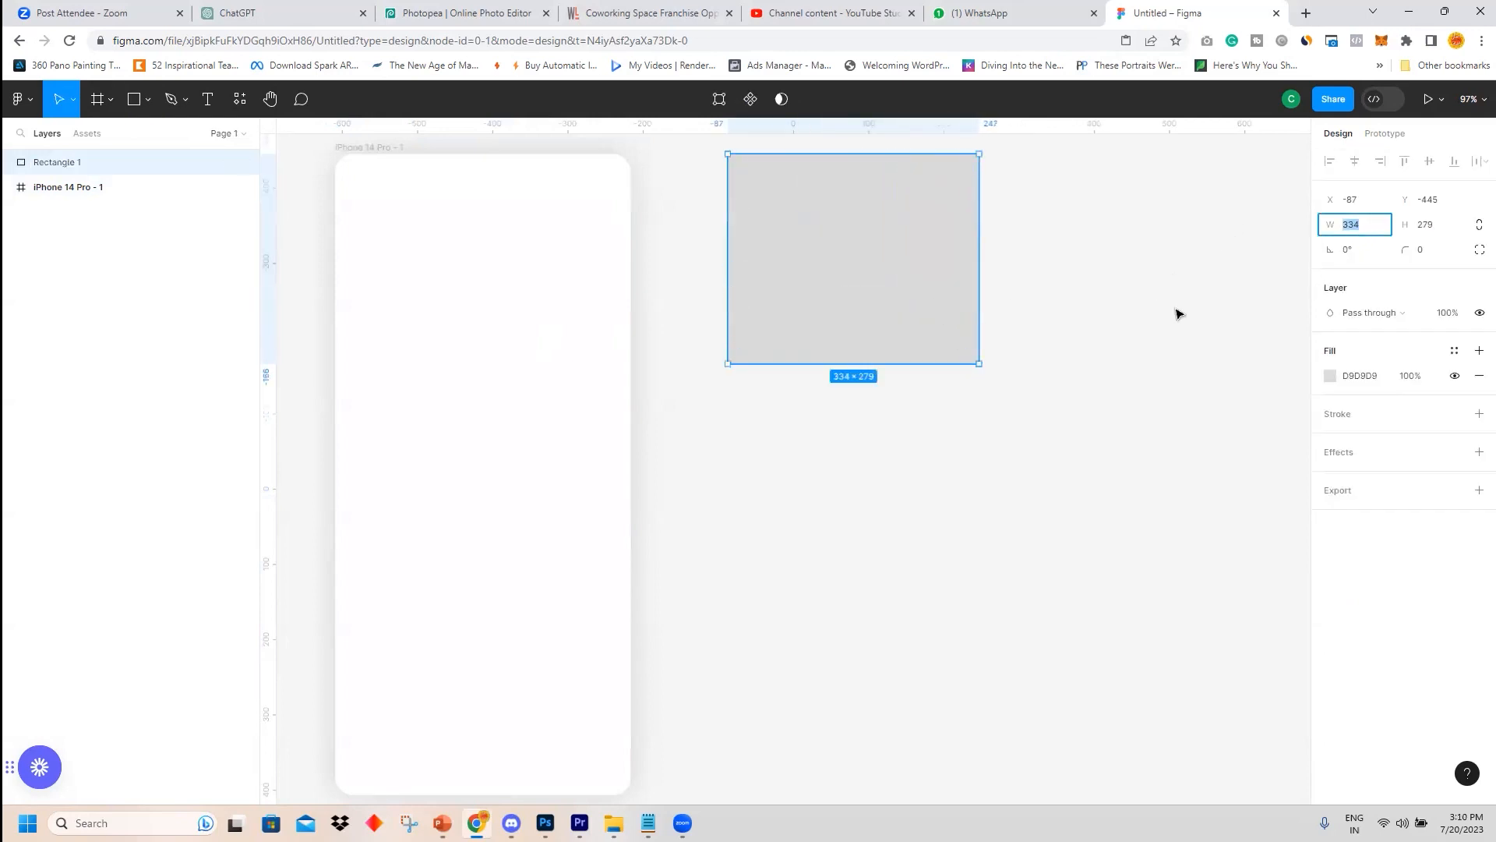
text(400)
click(1443, 231)
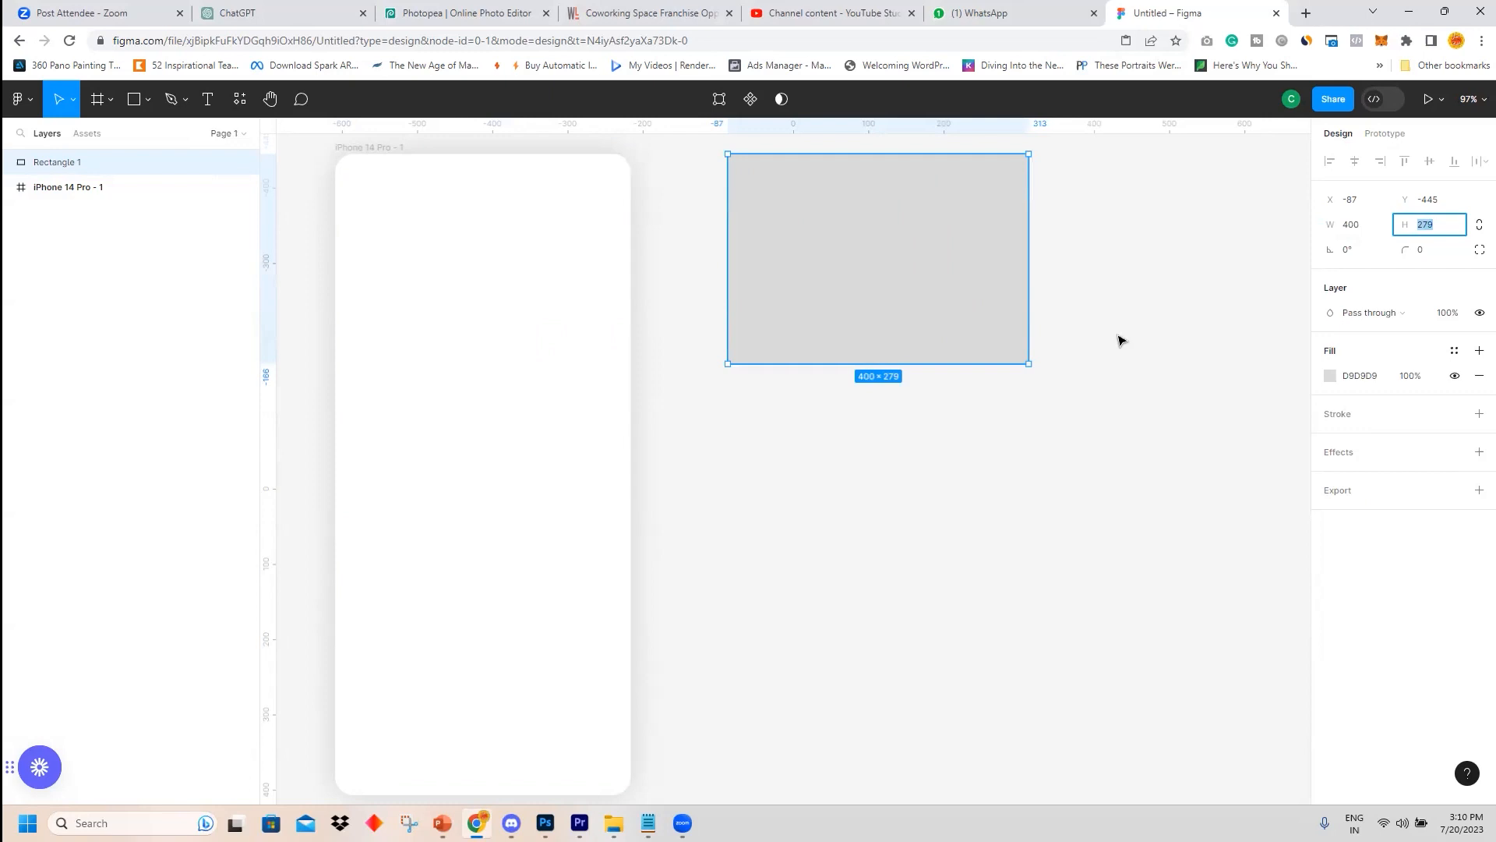
text(400)
key(Return)
click(1066, 337)
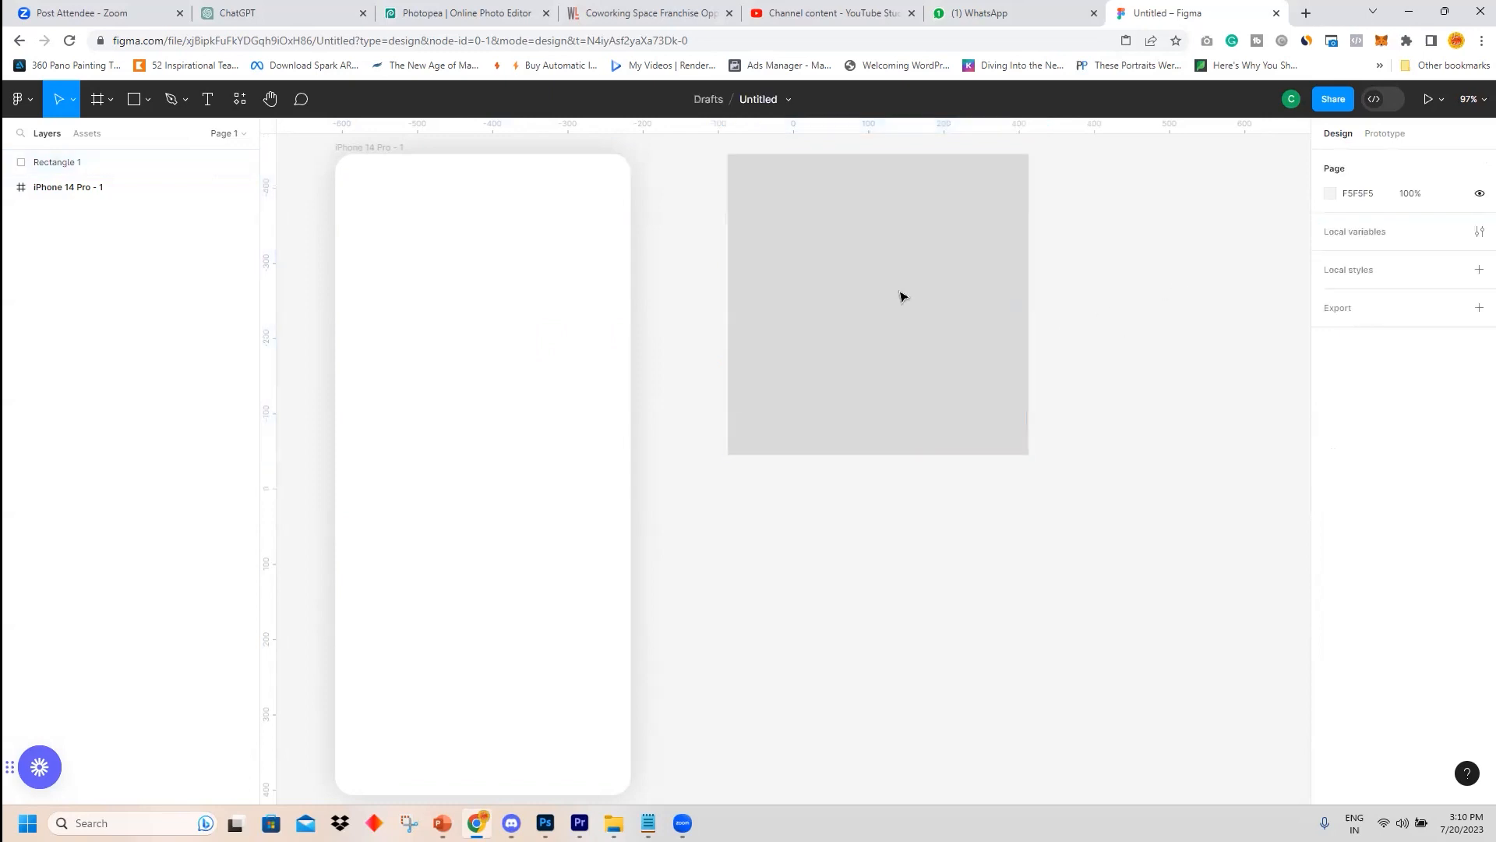
Try placing the rectangle inside the phone frame, then move it back out beside the frame.
click(872, 294)
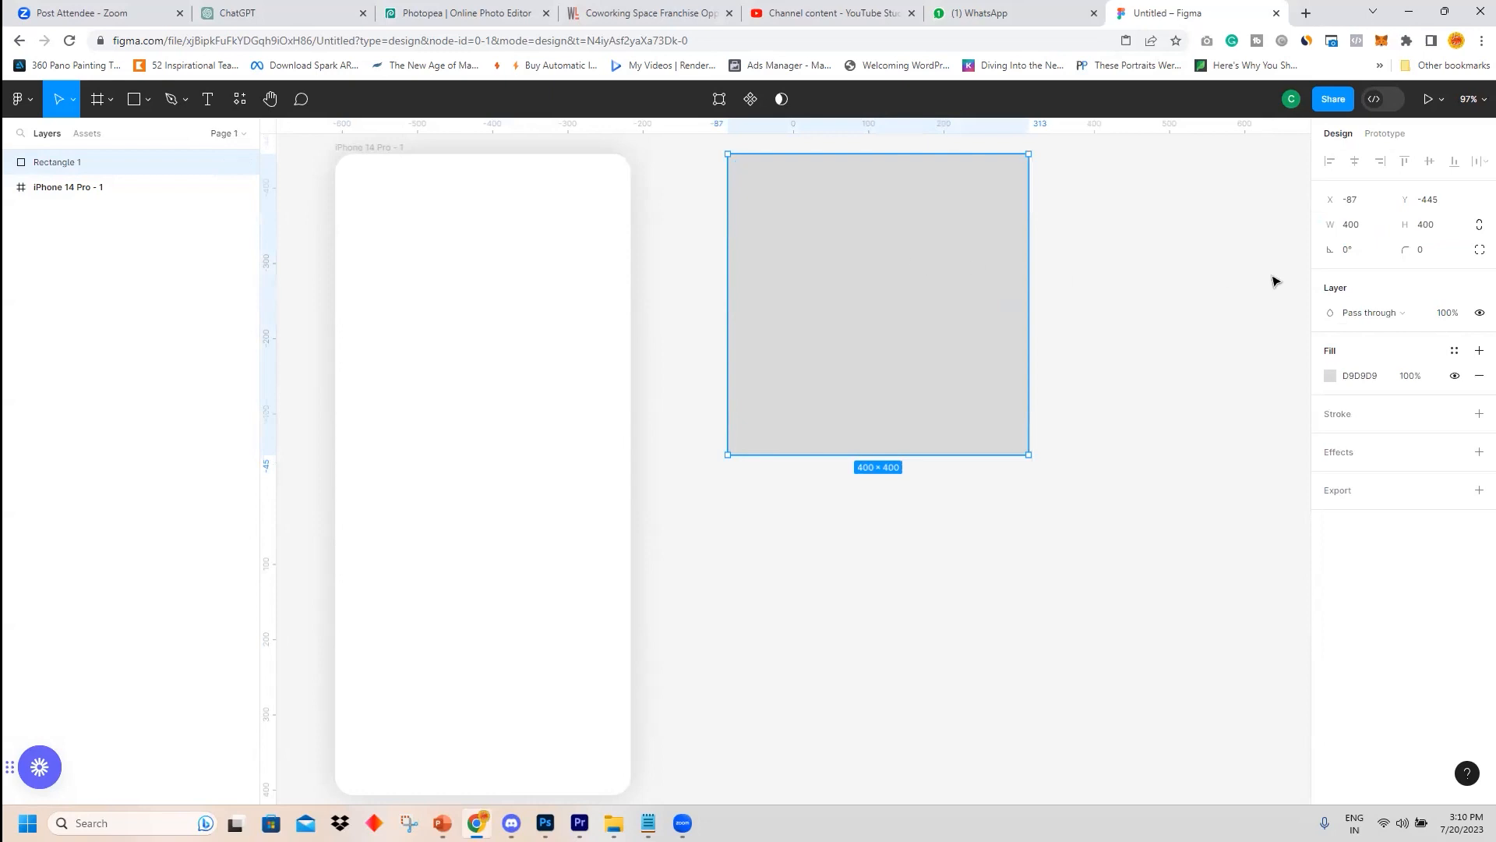
drag(955, 237, 560, 237)
click(695, 244)
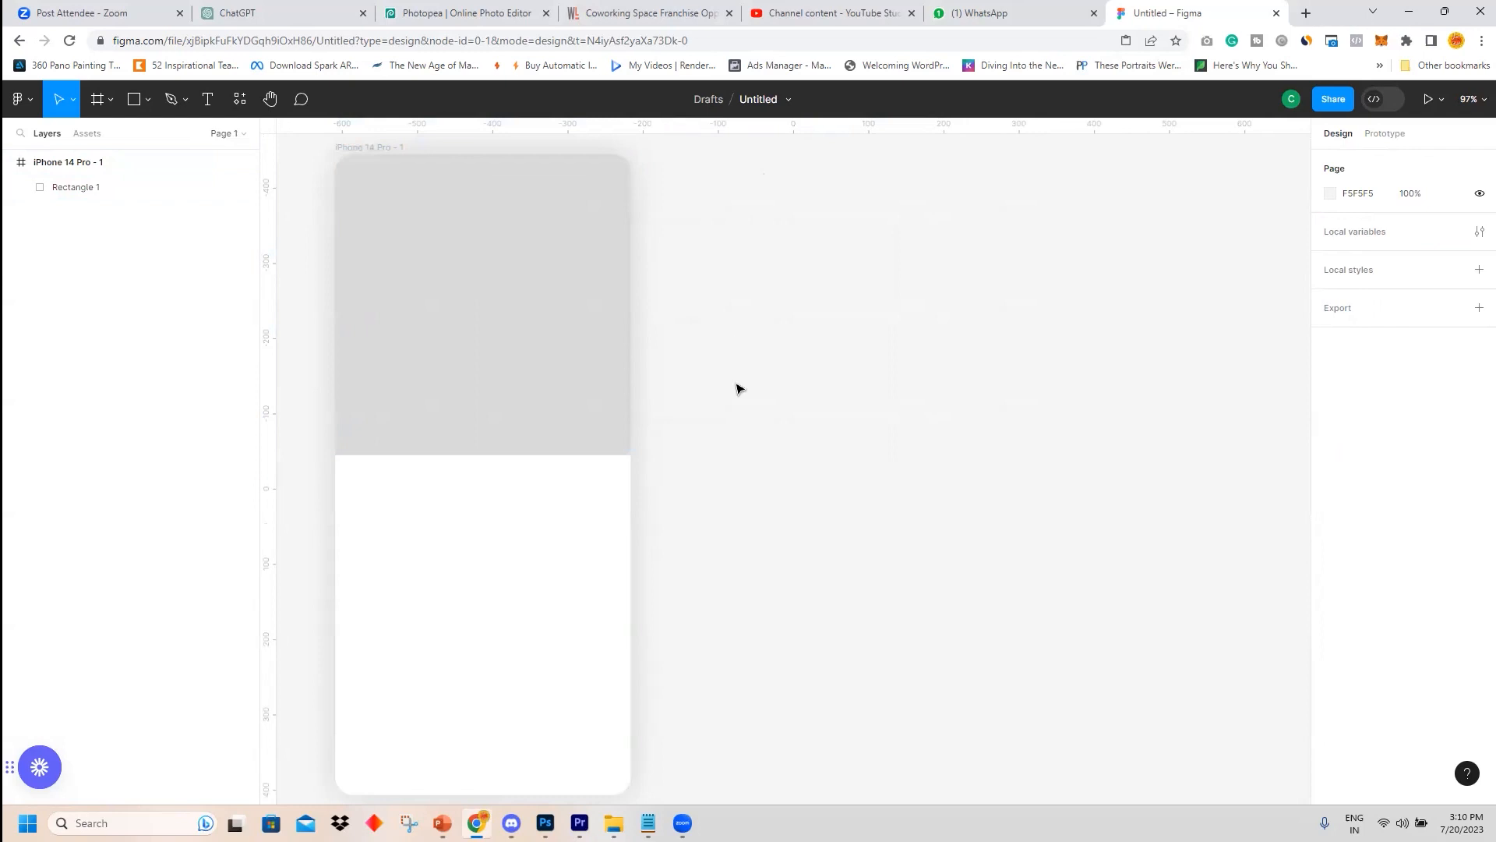
drag(491, 308, 929, 303)
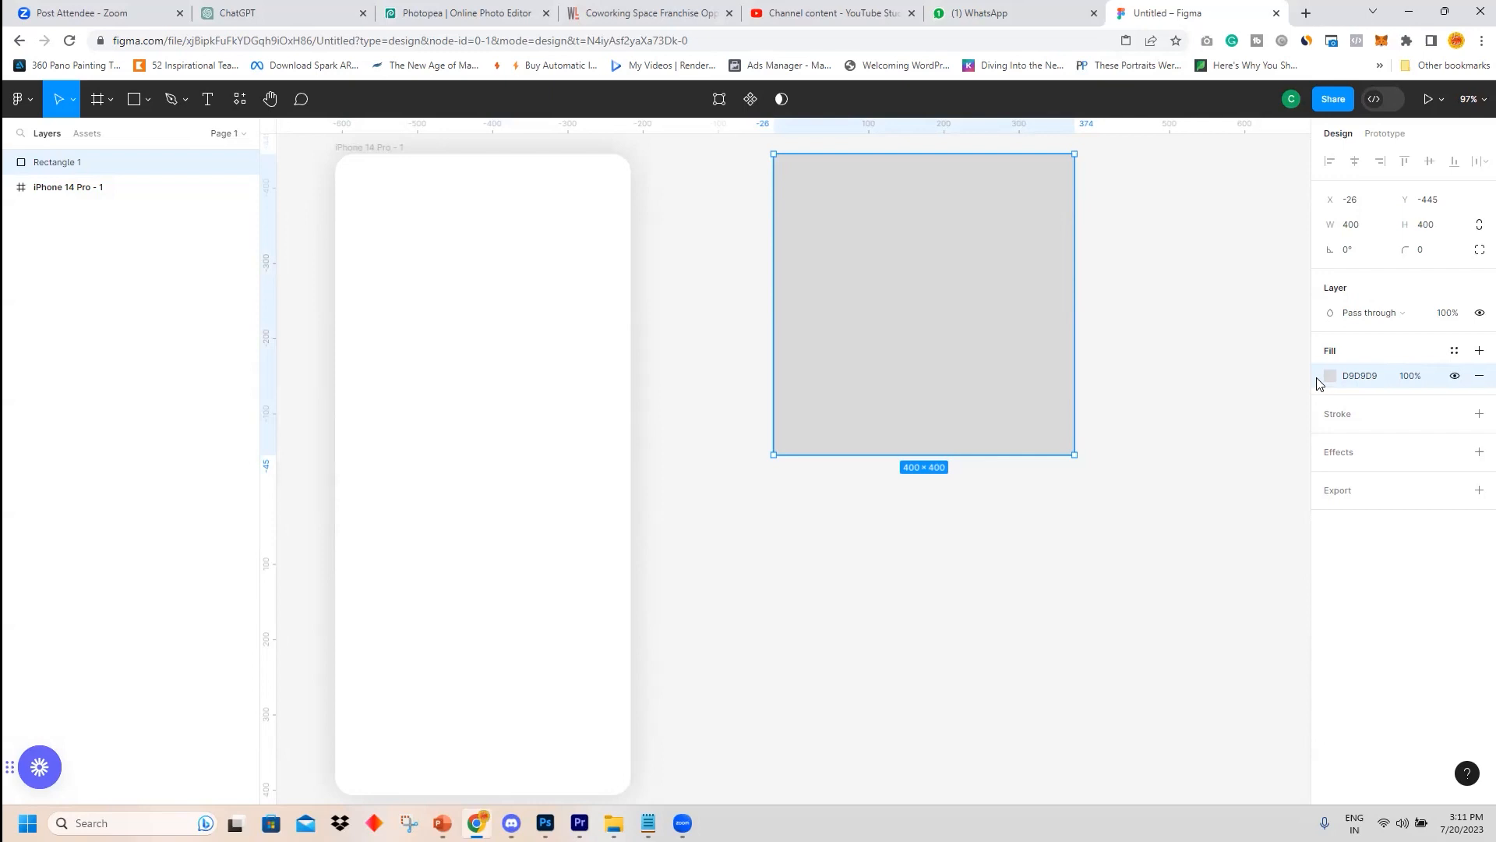
Fill the rectangle with the meat overload pizza image from the Food_for_thought folder.
click(1331, 376)
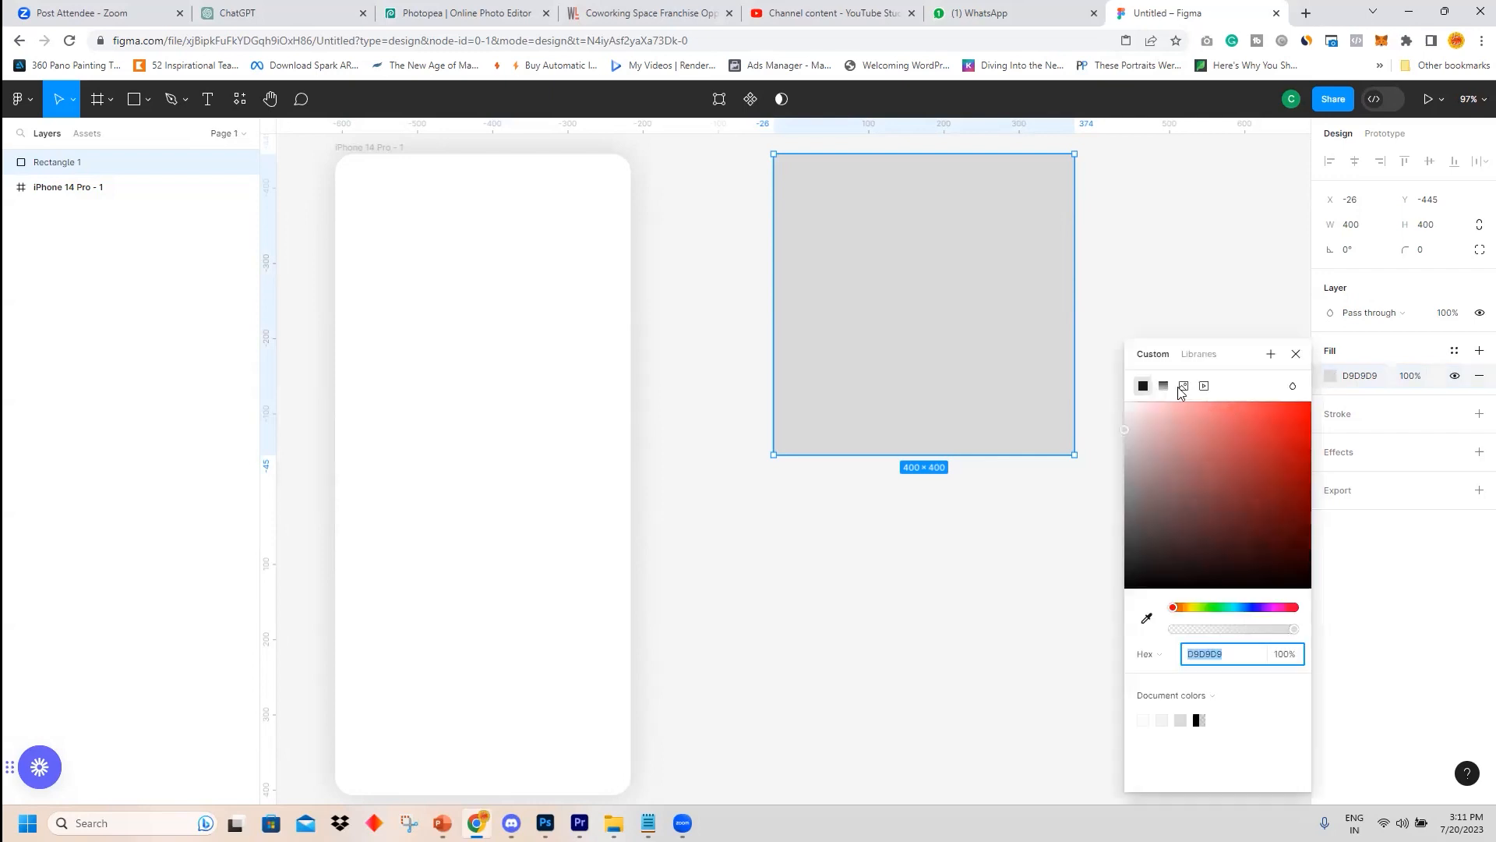
click(1184, 387)
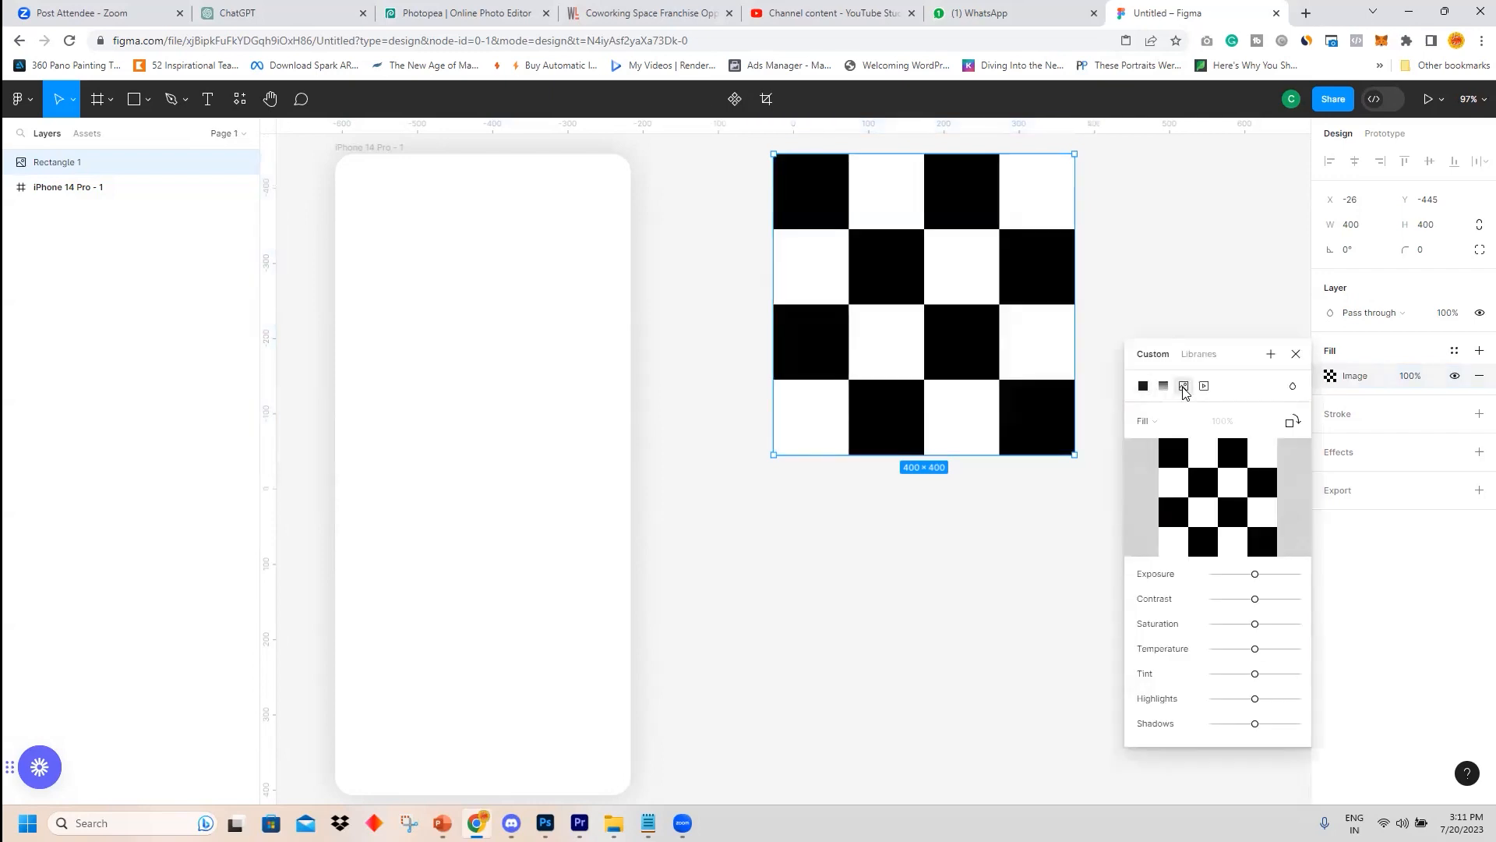
click(1221, 508)
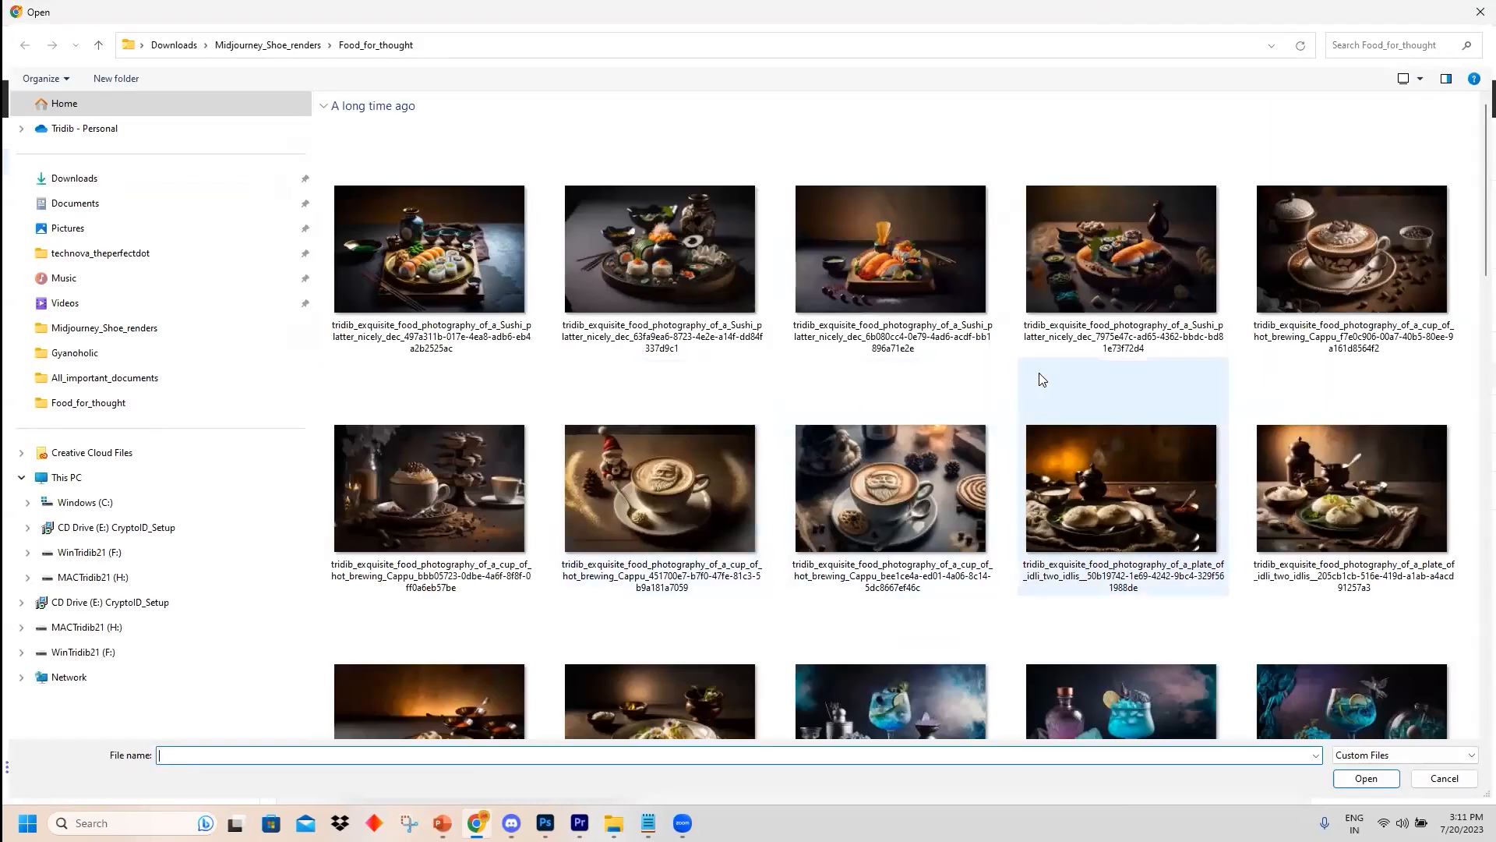
scroll(1041, 377, down, 1)
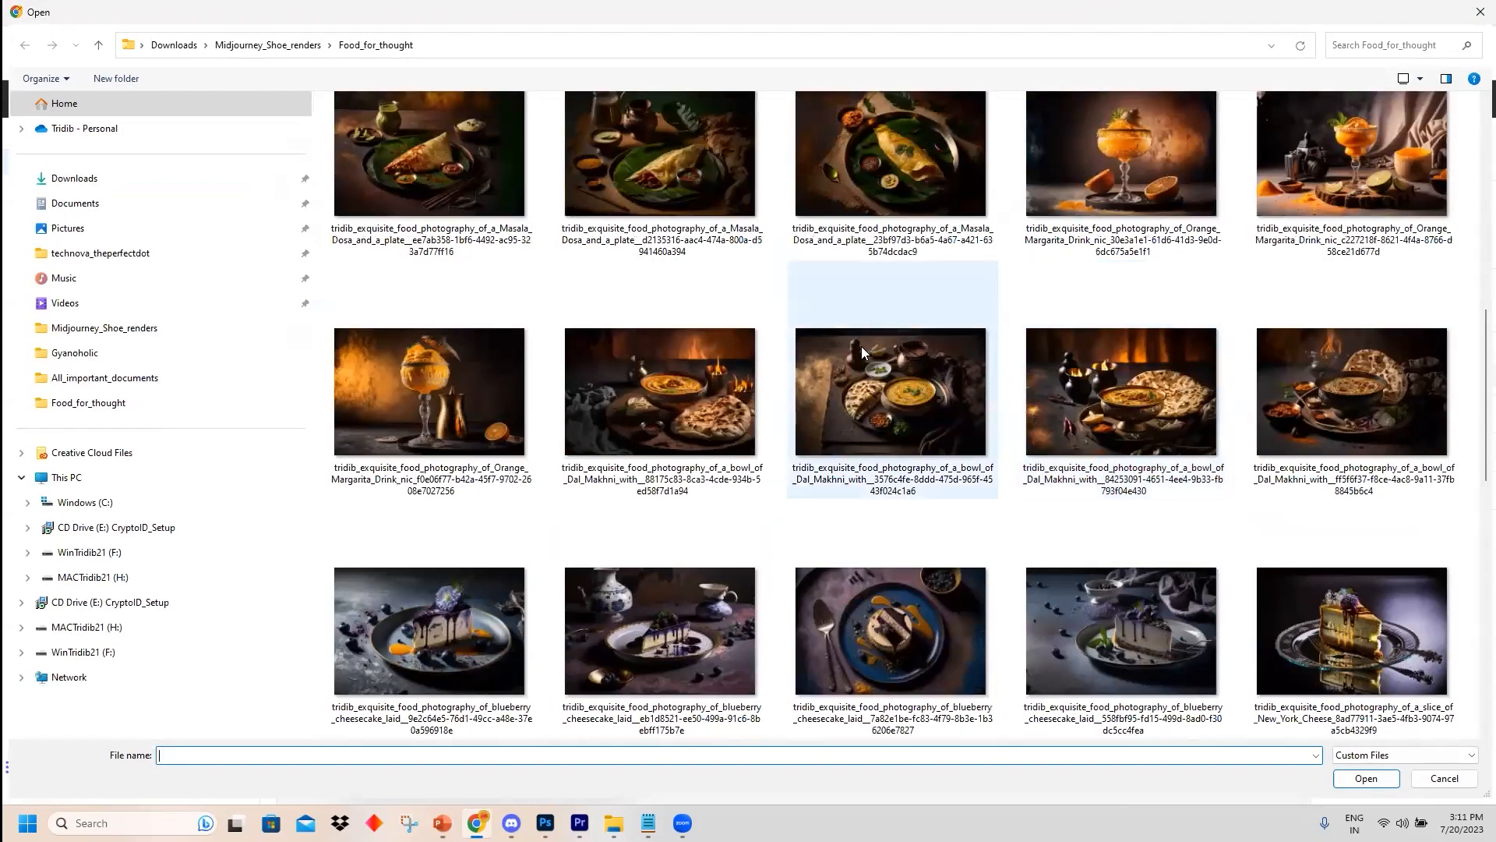
scroll(862, 346, down, 8)
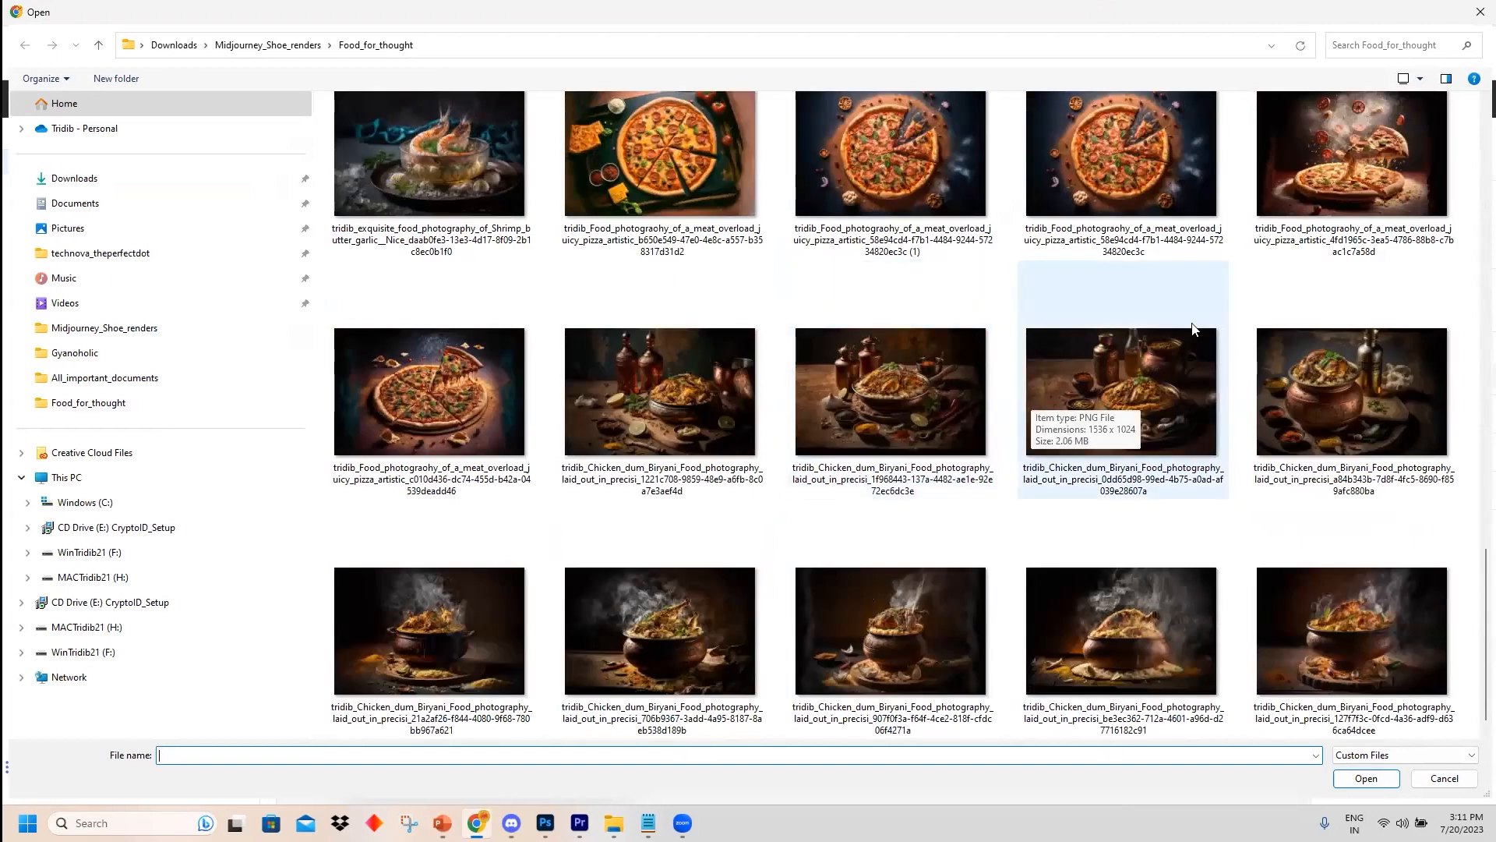
click(709, 146)
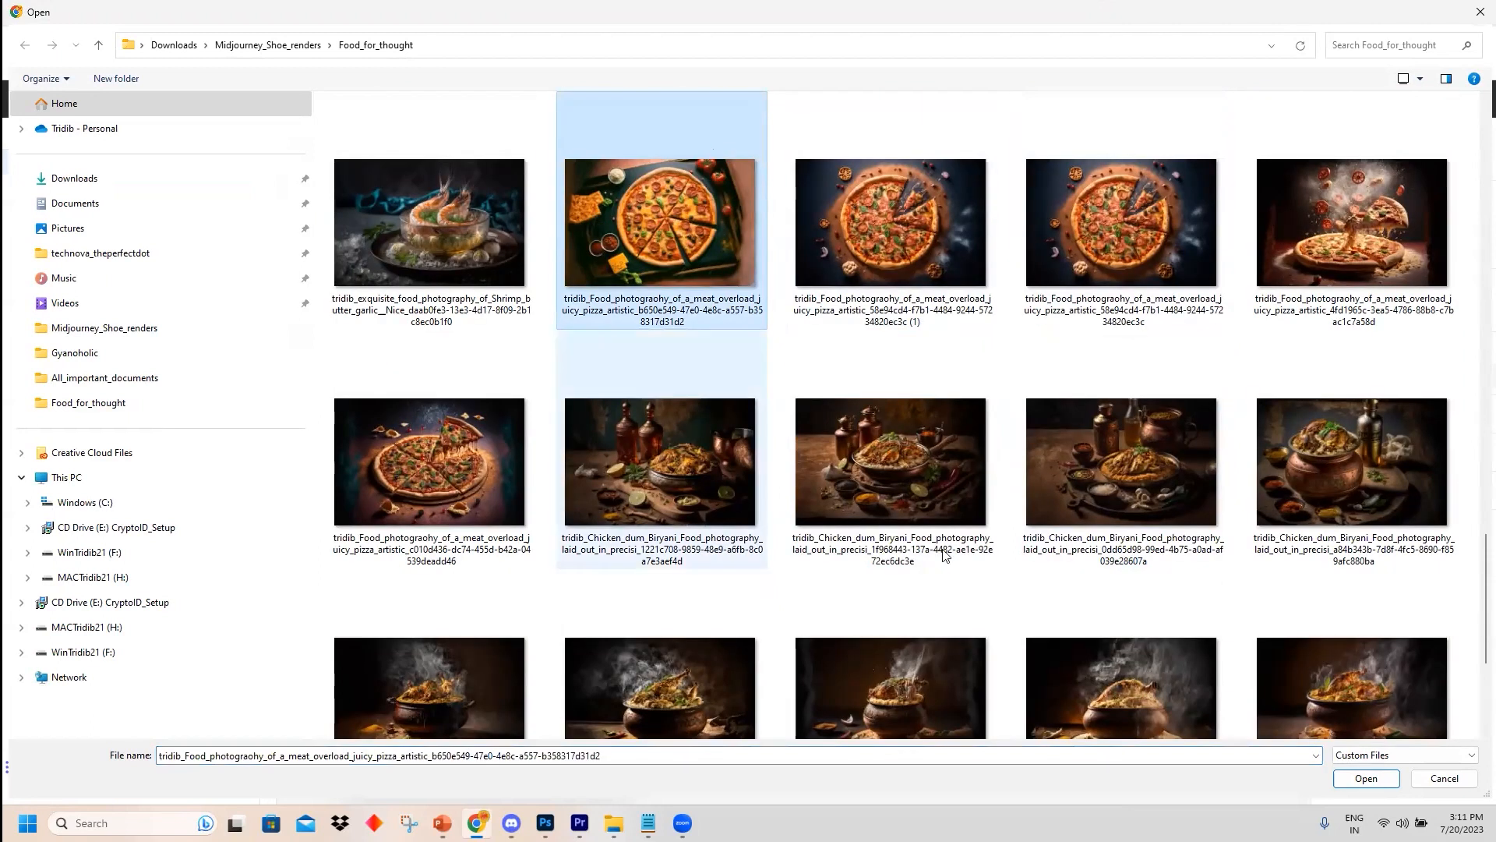
click(1366, 777)
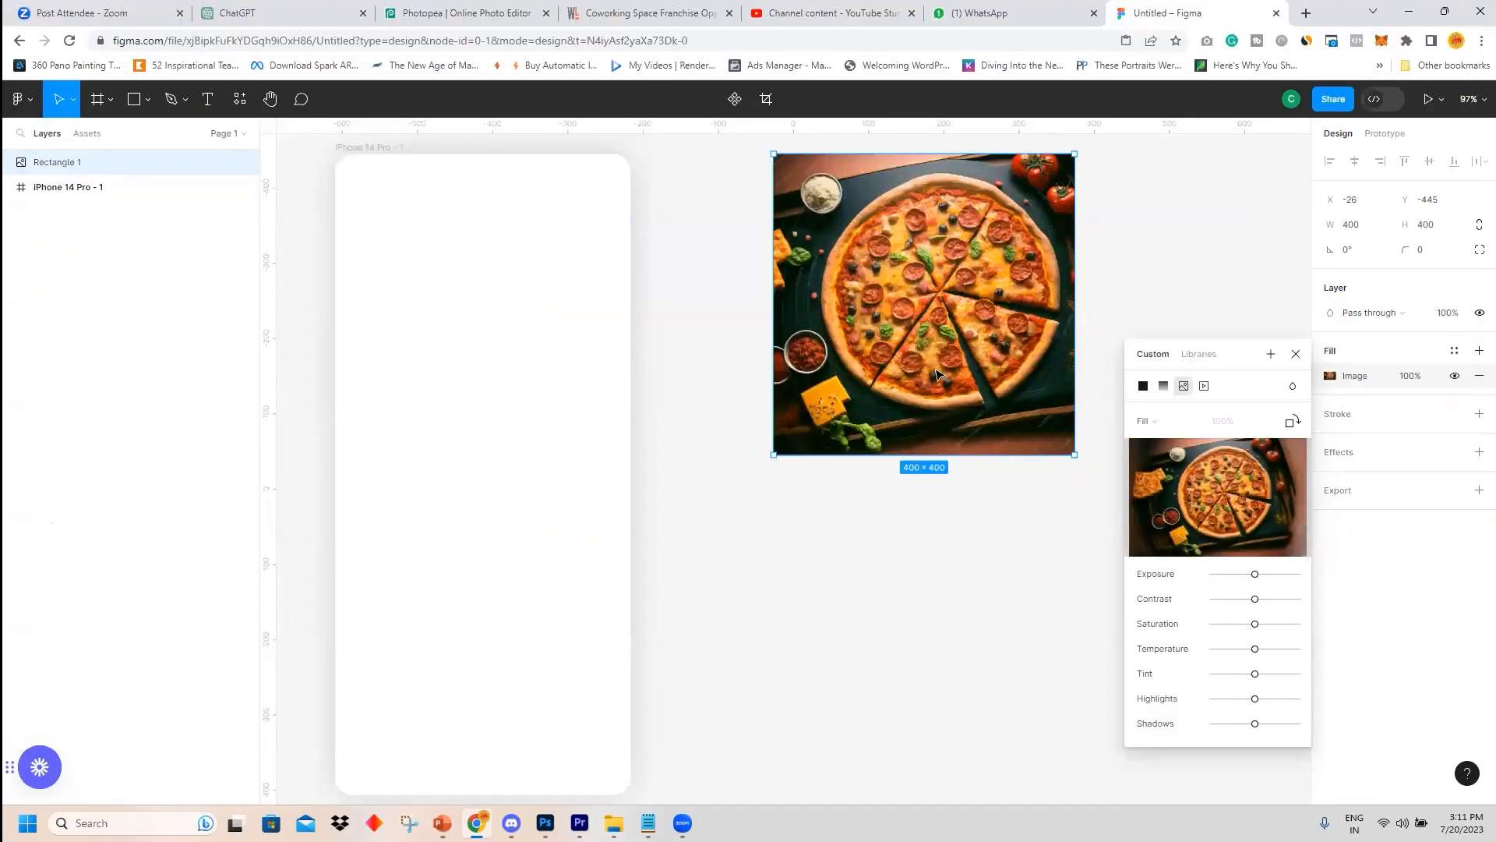
Duplicate the pizza rectangle into a horizontal row of four image squares.
drag(1204, 344, 501, 273)
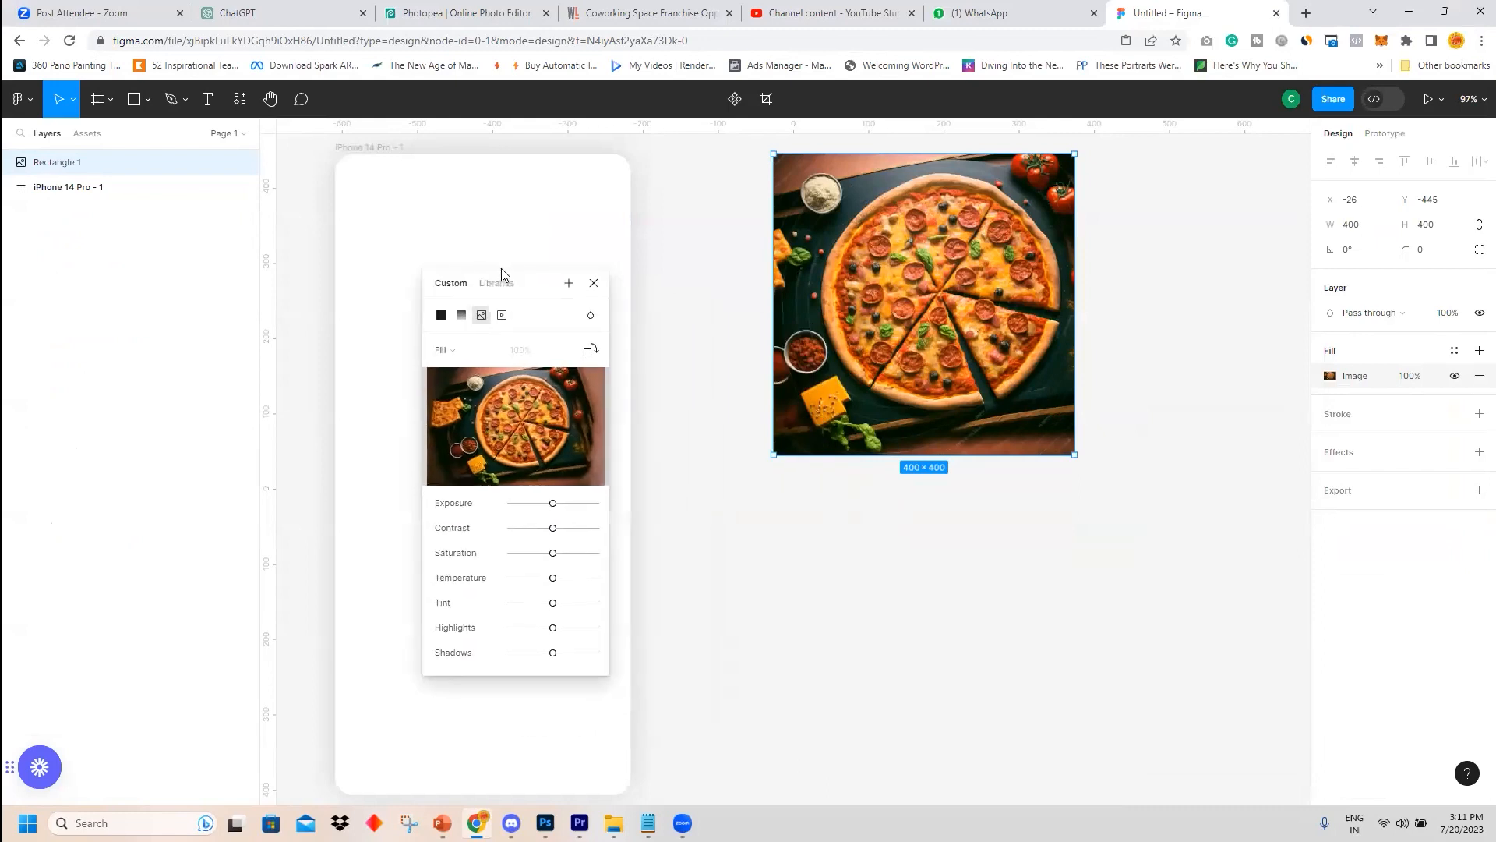
drag(954, 272, 1184, 287)
scroll(1017, 588, down, 3)
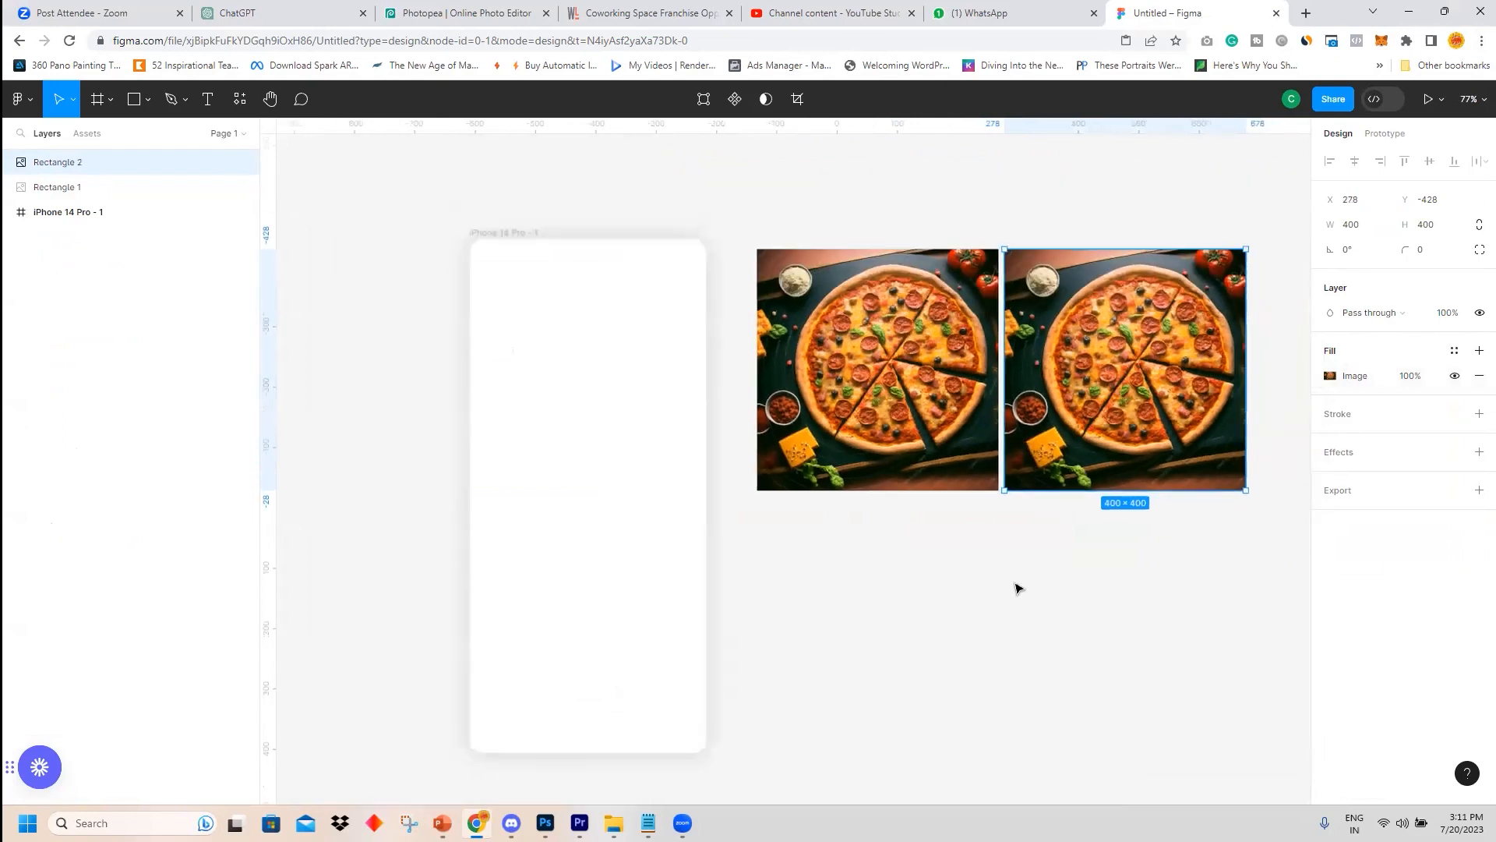
drag(1038, 624, 835, 491)
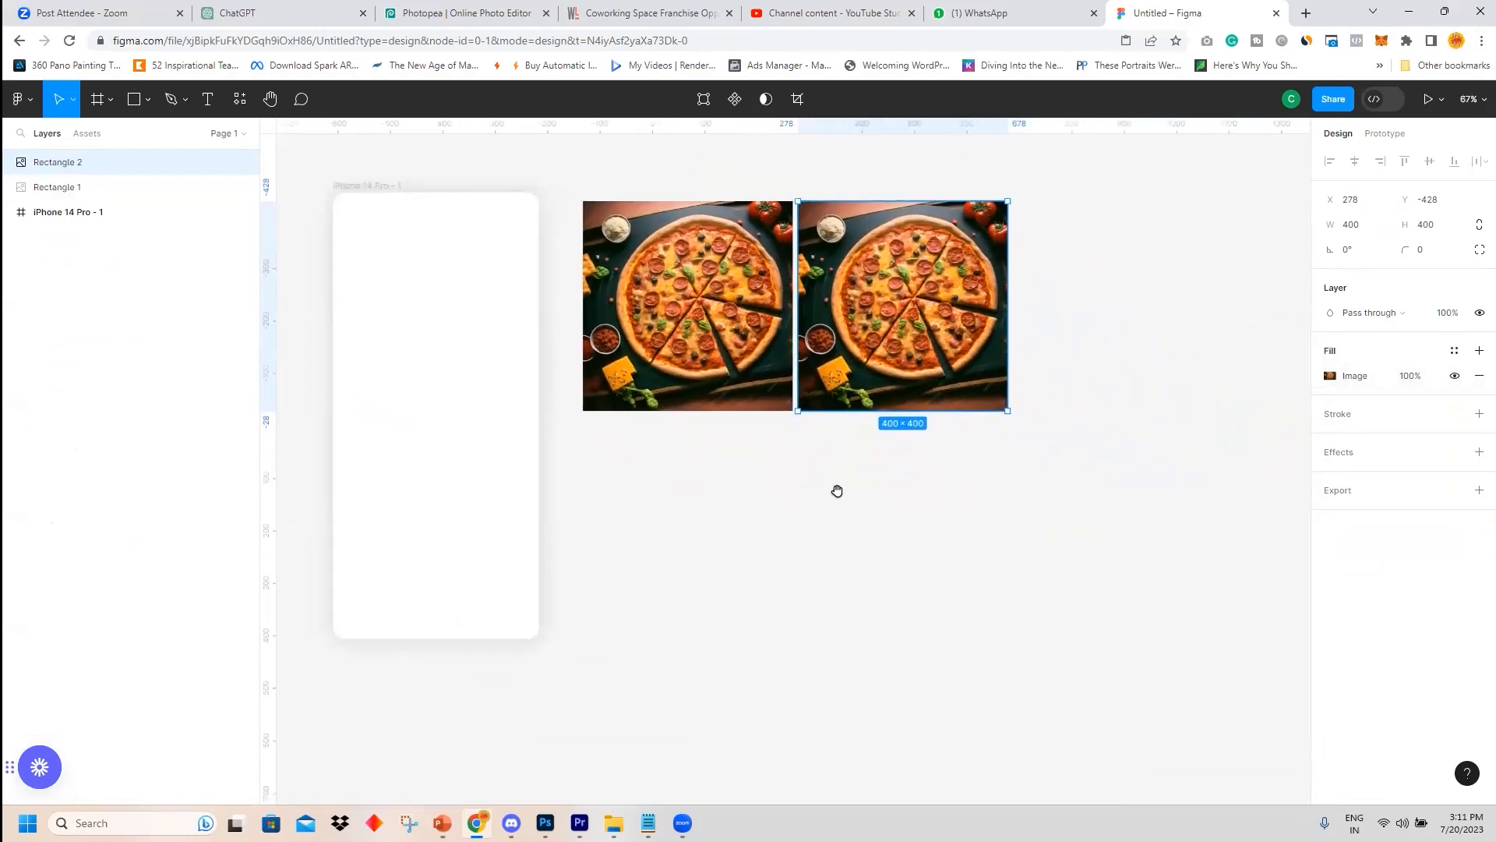
alt+drag(878, 312, 1149, 336)
click(930, 552)
Replace the second square's image fill with the chicken dum biryani photo from the Food_for_thought folder.
click(746, 366)
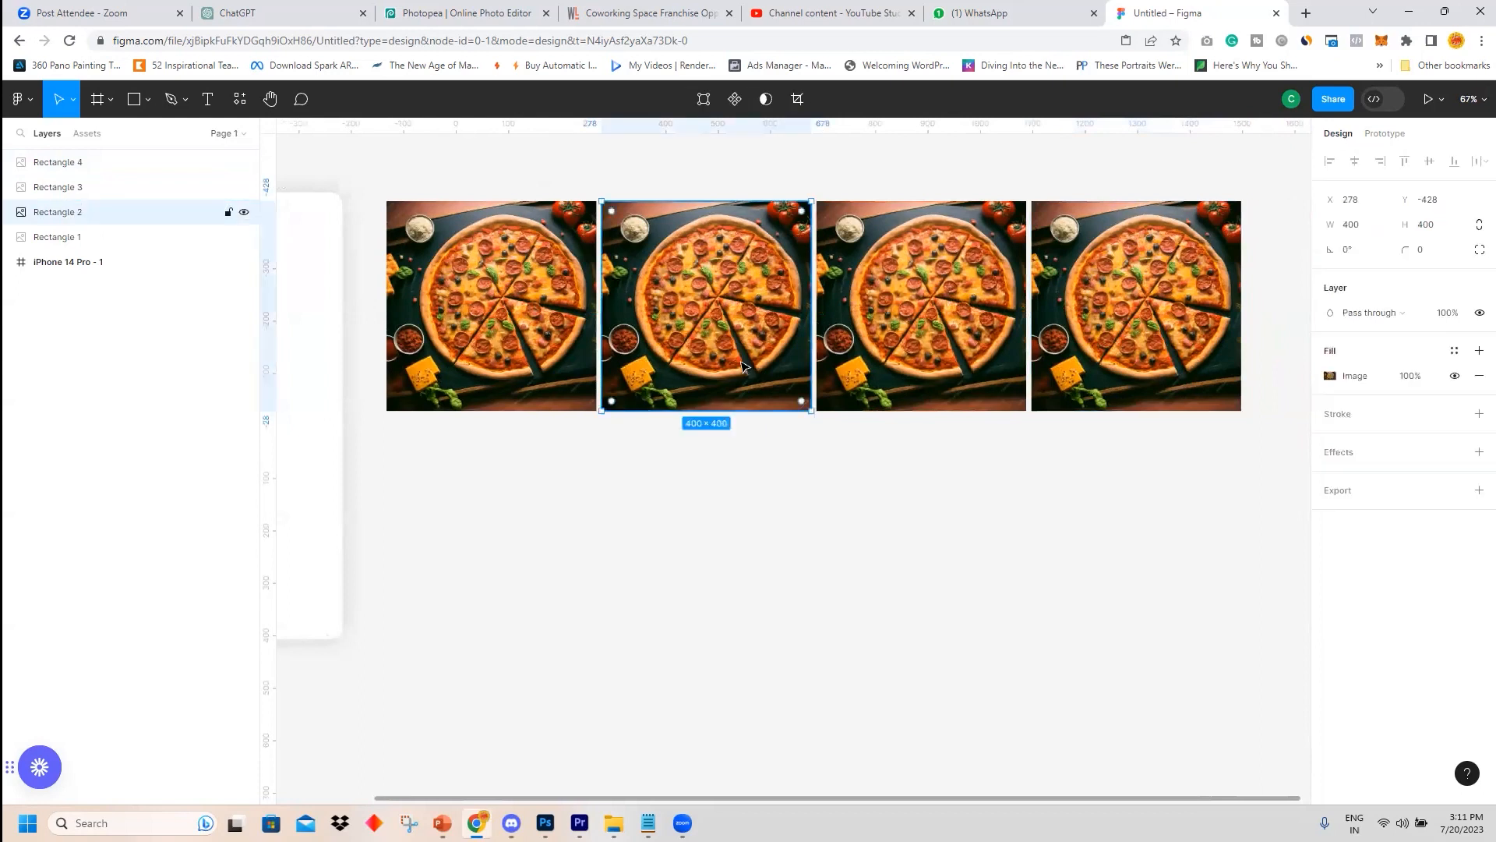
click(1331, 376)
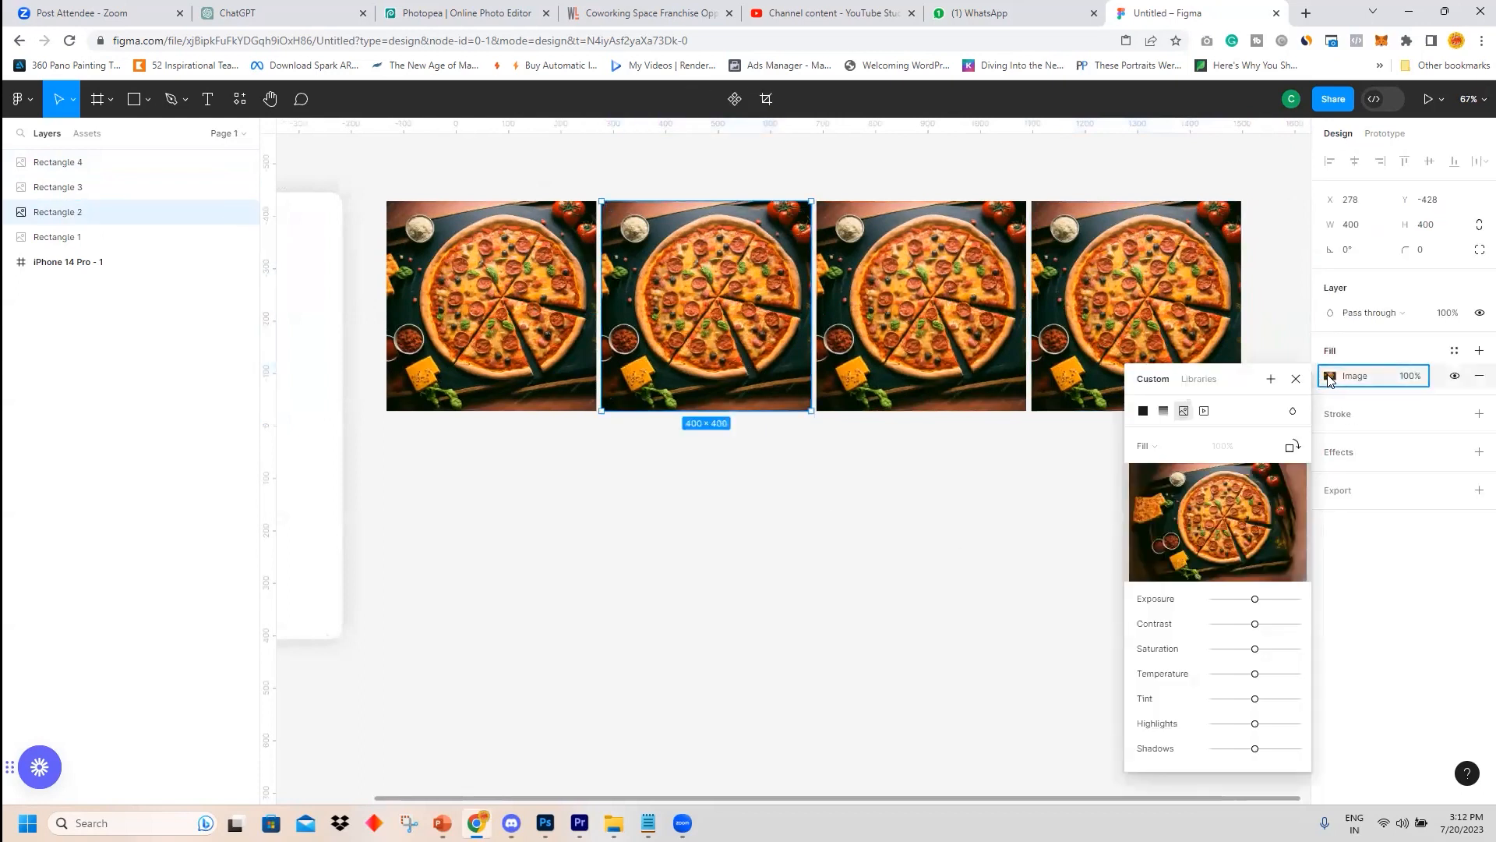
click(1222, 527)
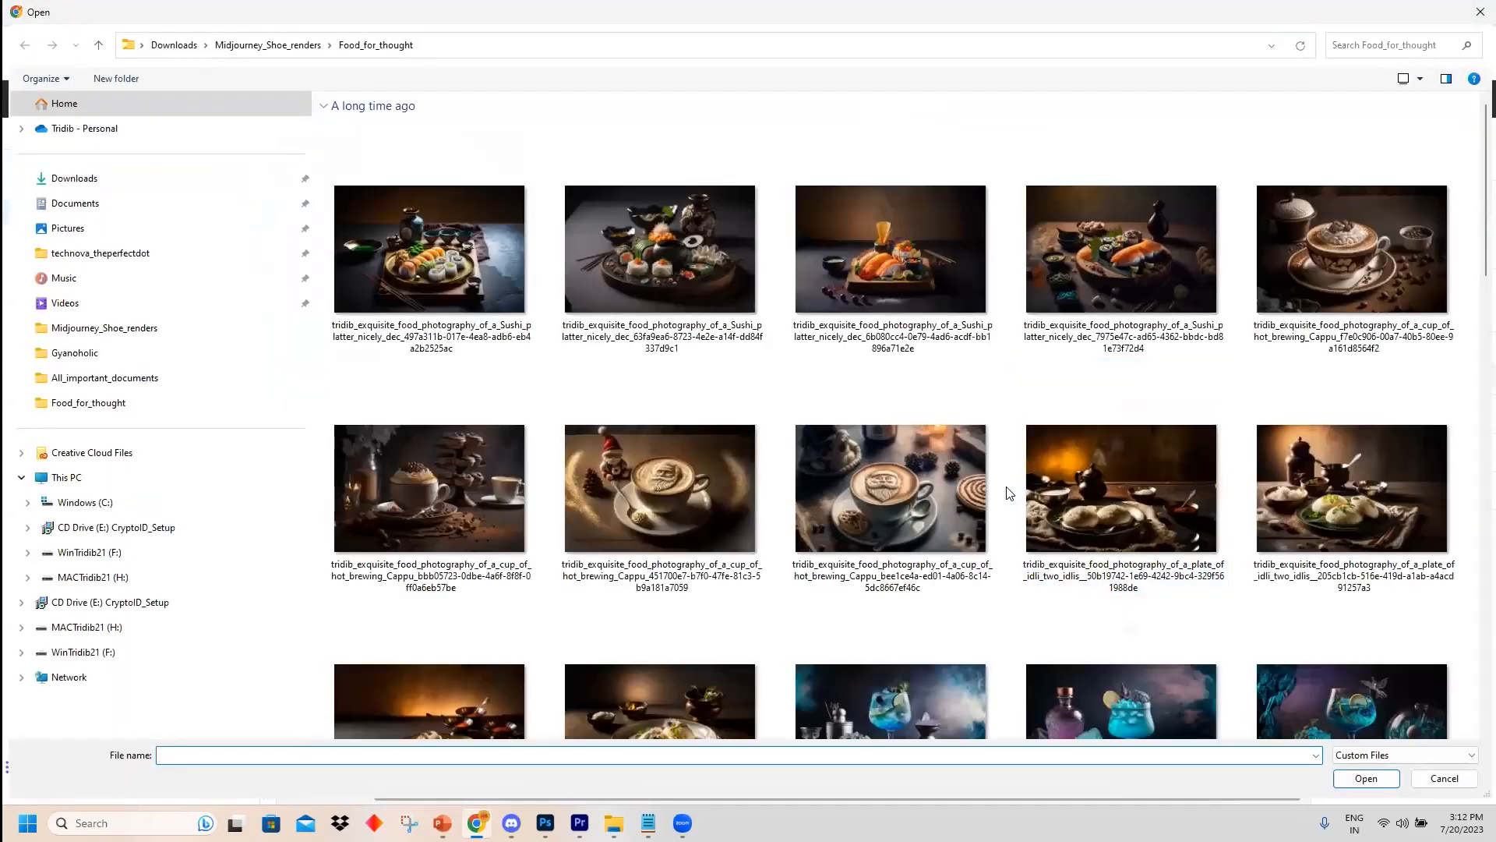
scroll(1019, 497, down, 10)
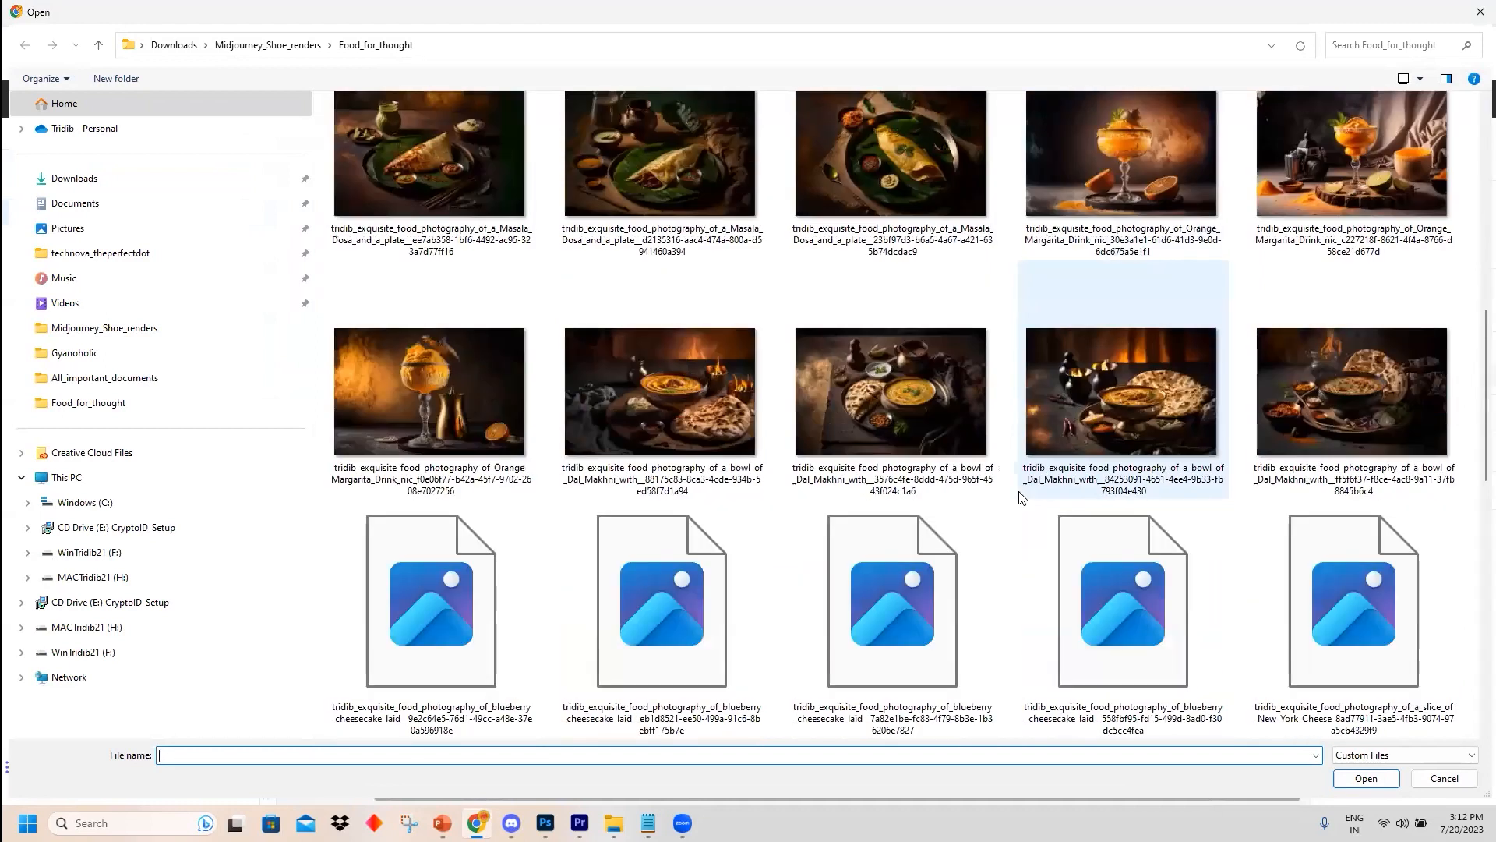
scroll(1020, 498, down, 10)
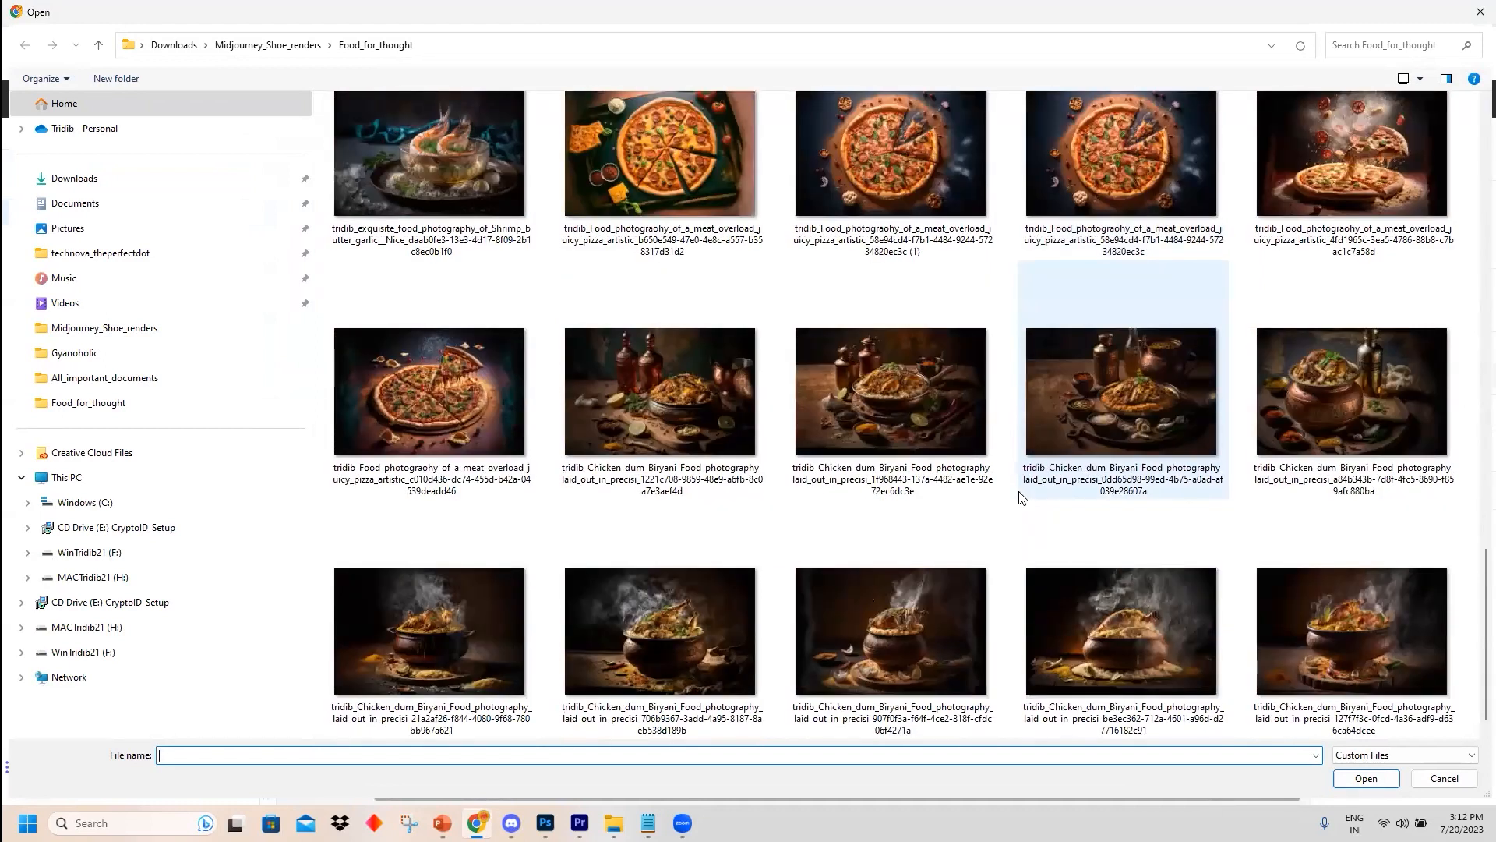
click(680, 633)
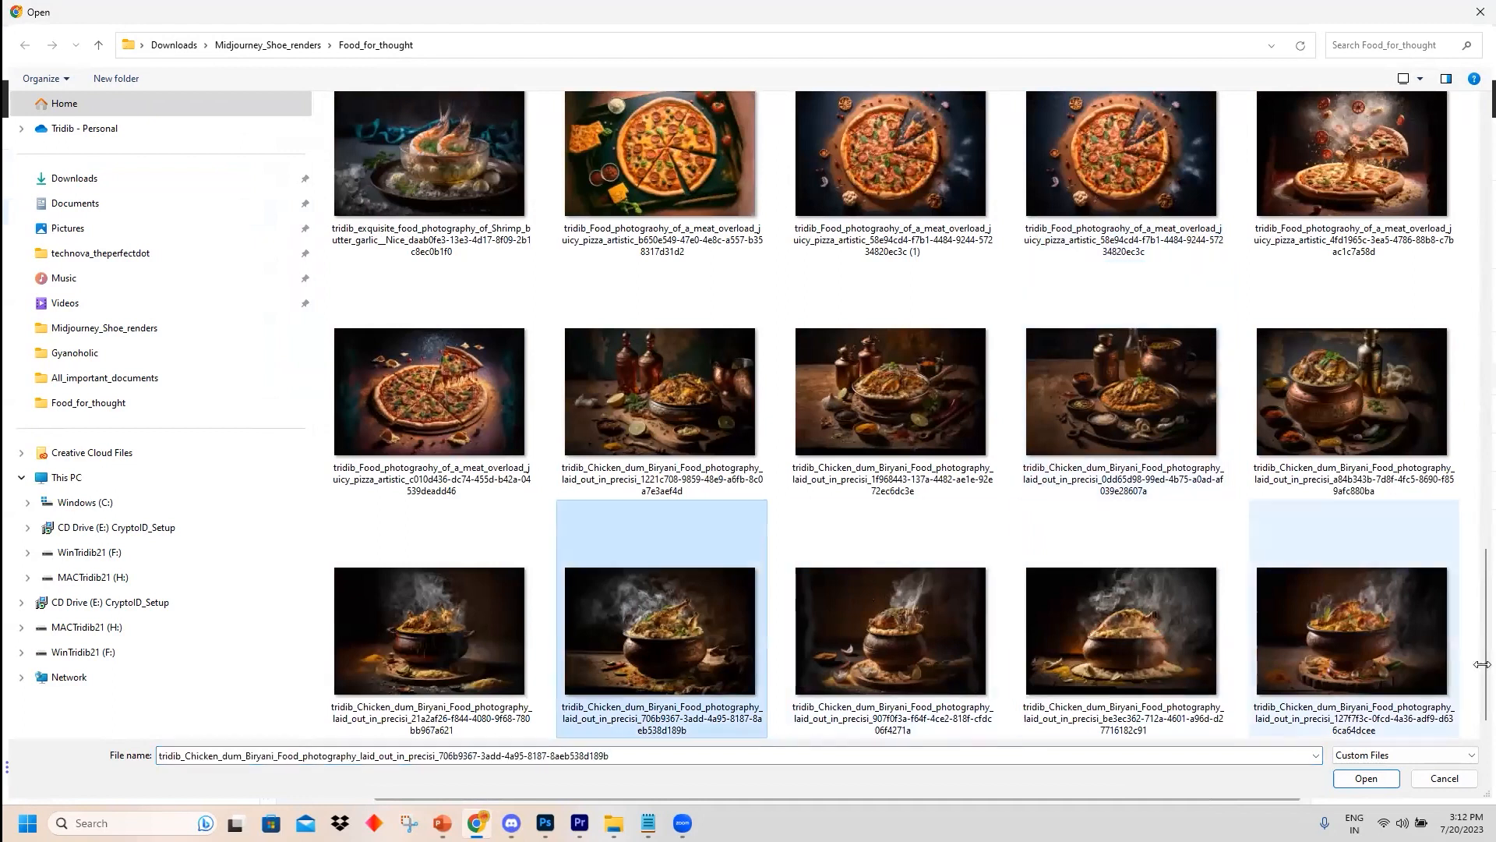
click(1384, 782)
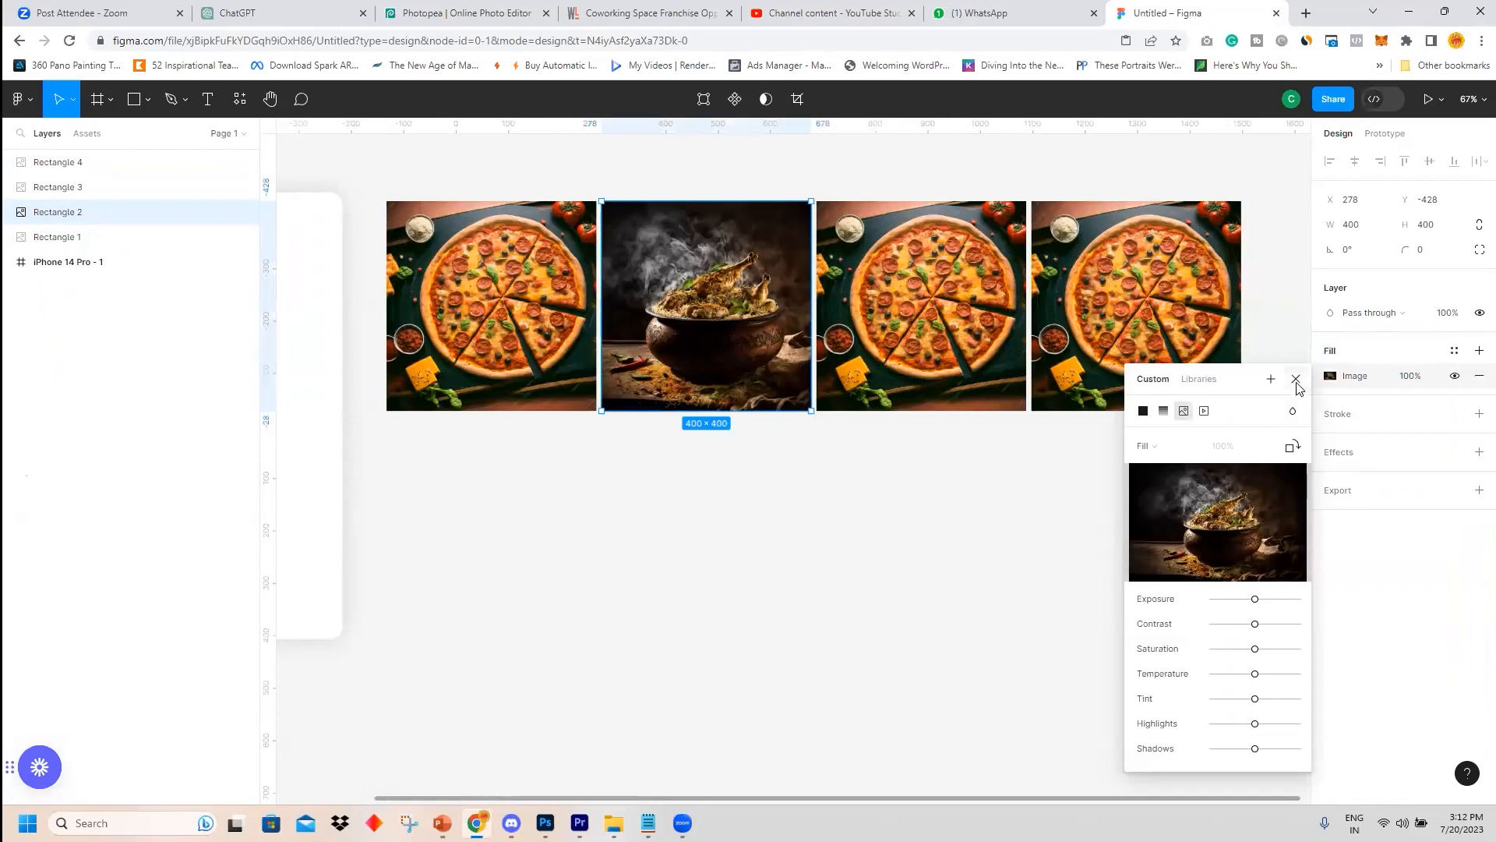
click(1296, 380)
Replace the third square's image fill with the masala dosa photo.
click(994, 356)
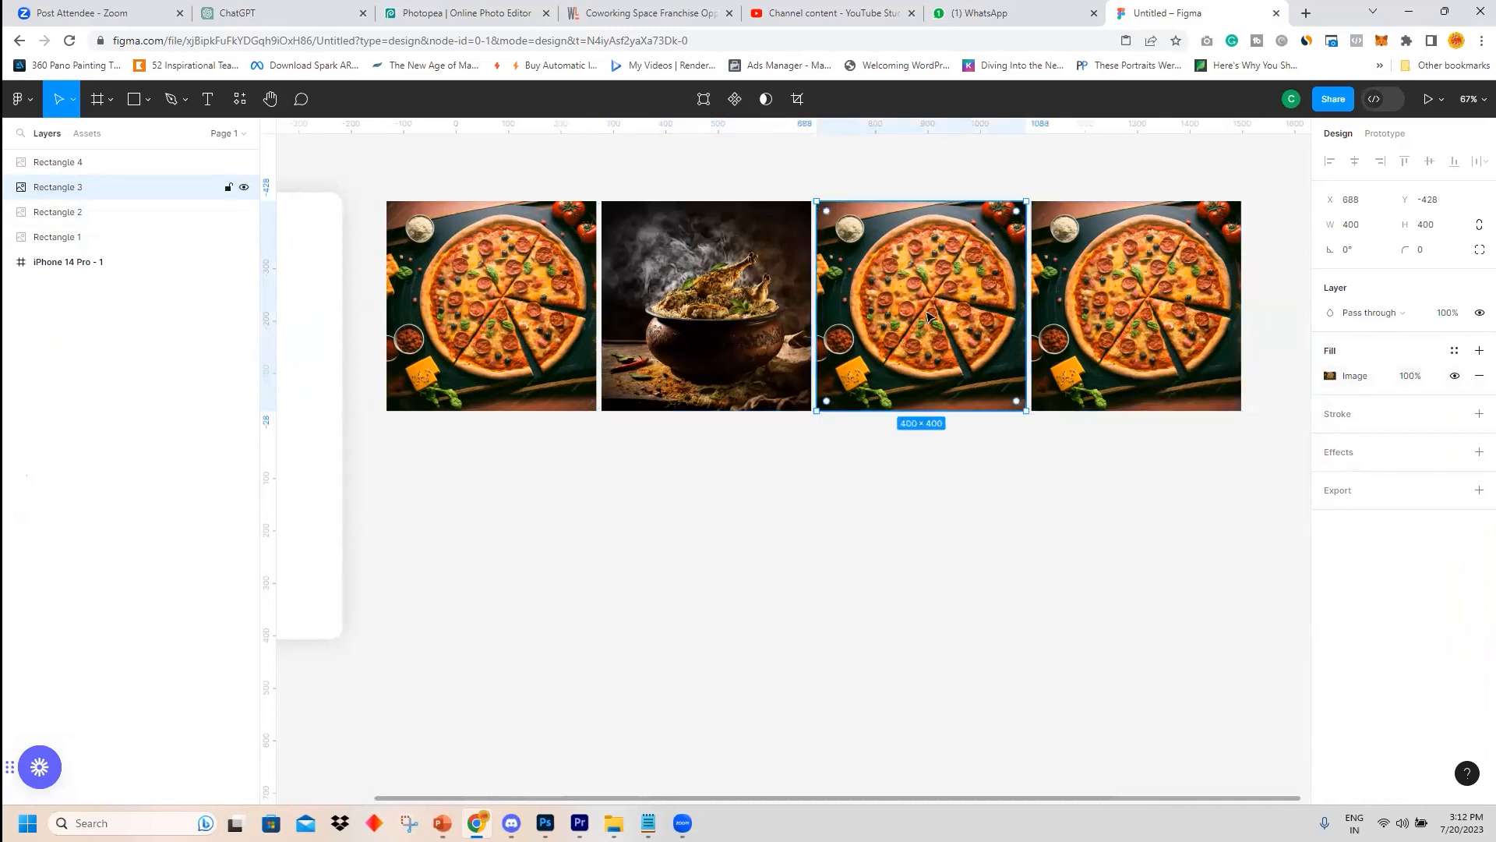
click(1329, 377)
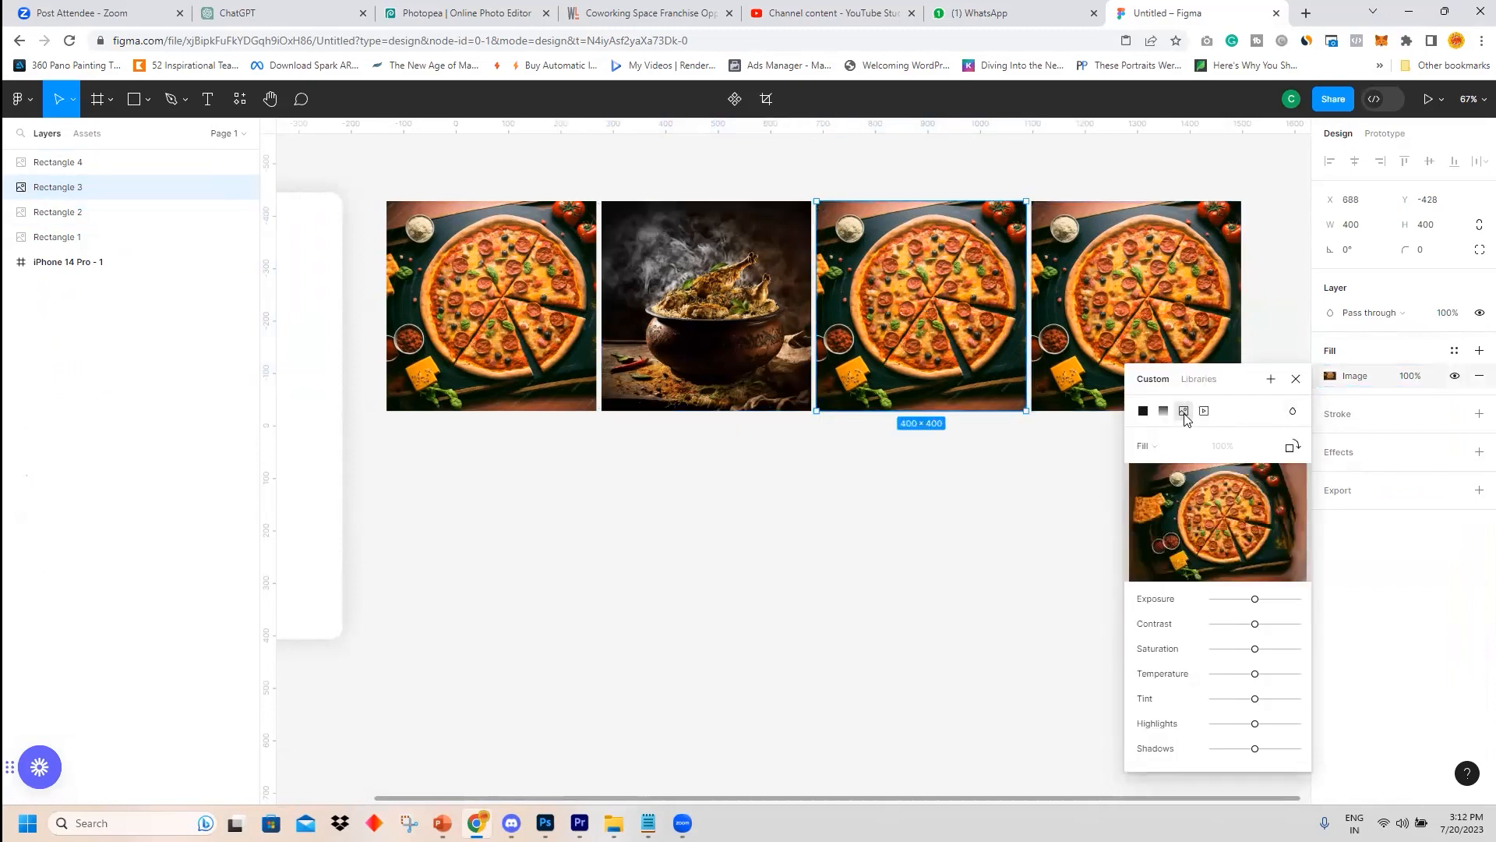
click(1221, 522)
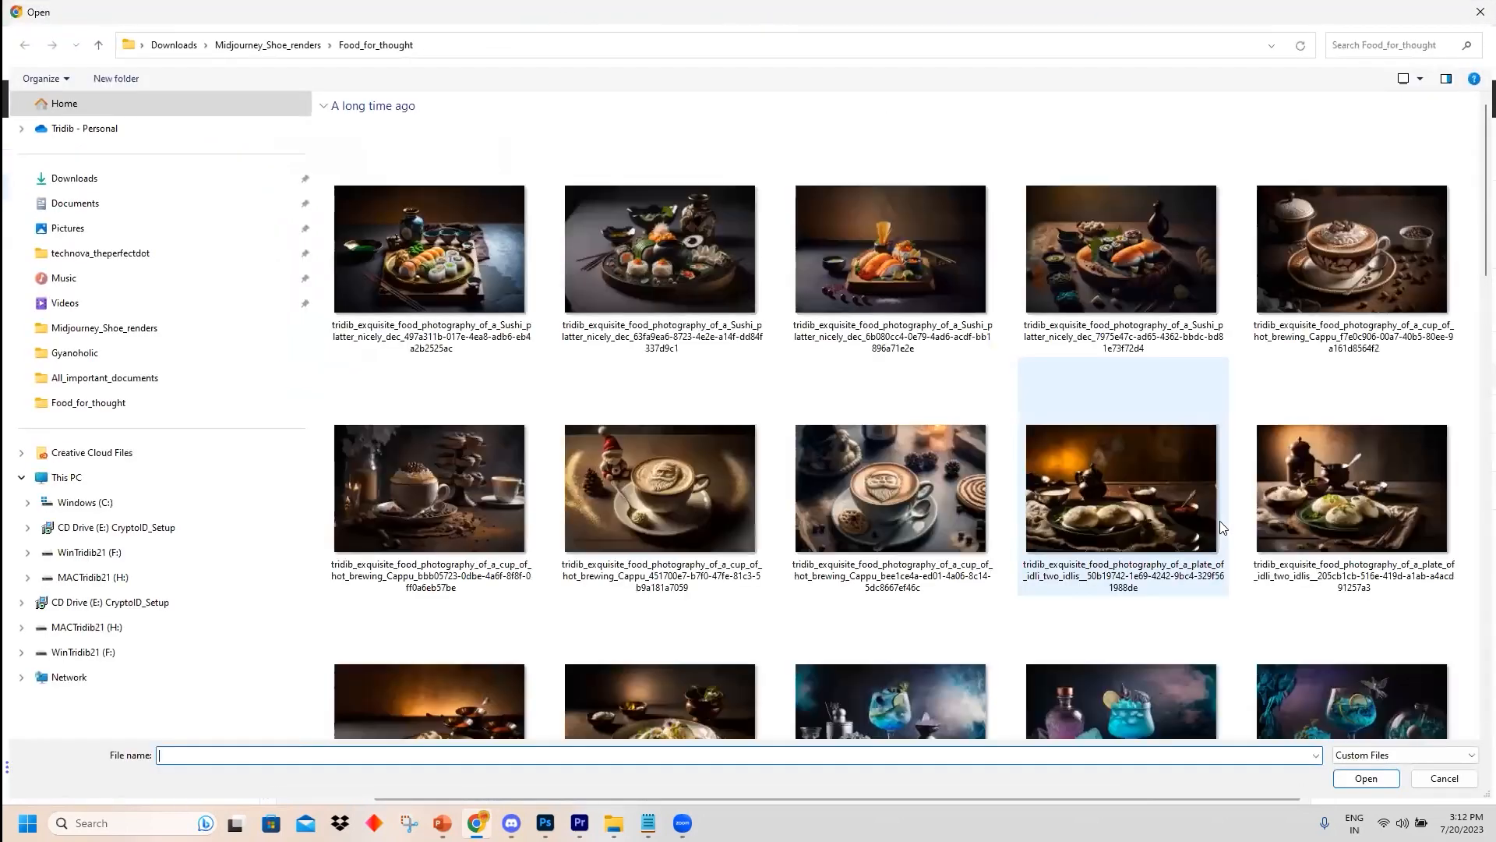
scroll(1005, 406, down, 1)
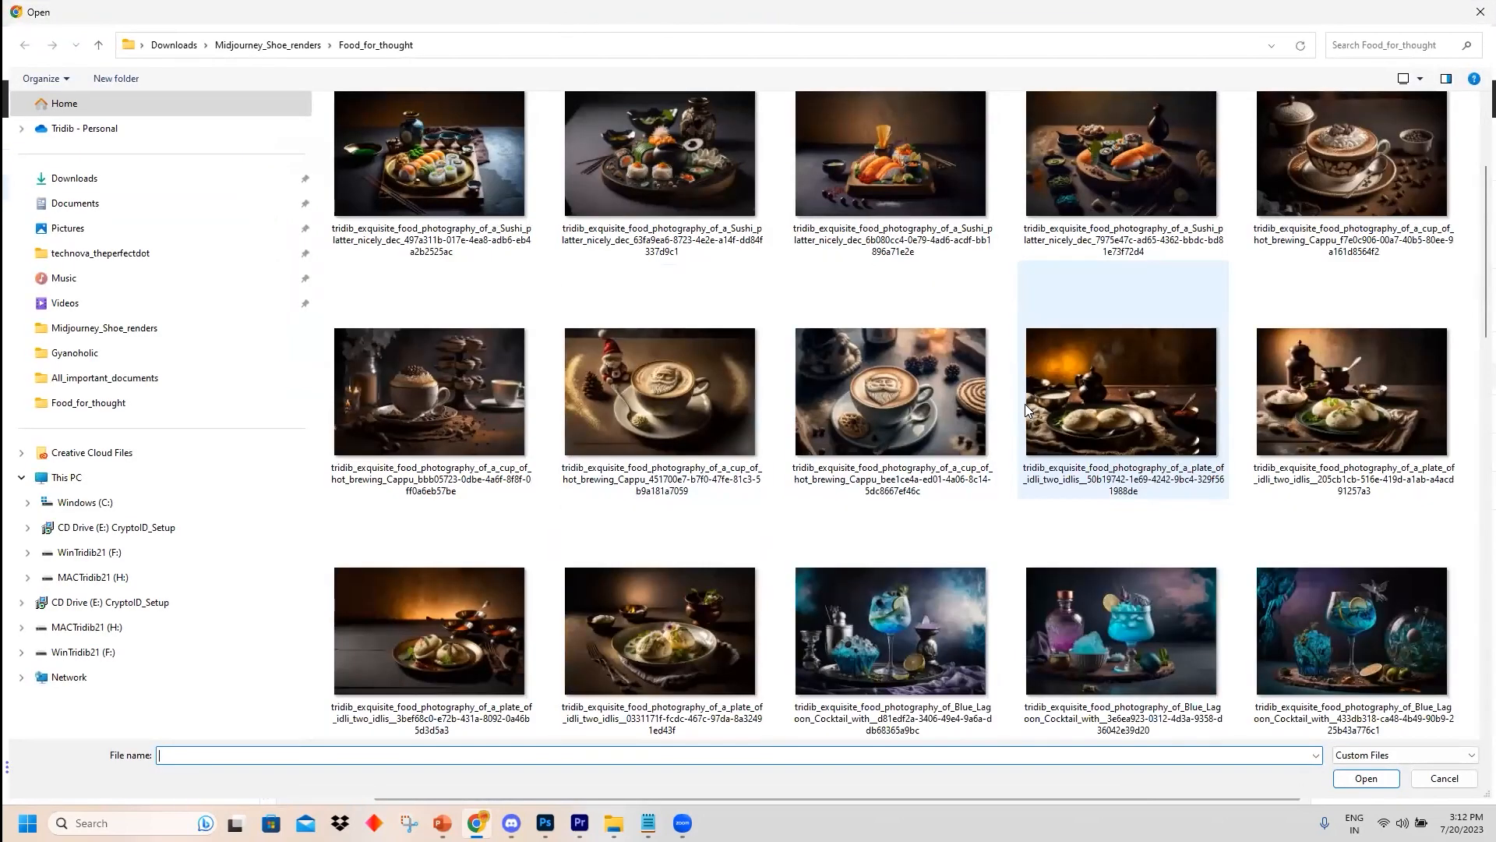
scroll(1026, 404, down, 5)
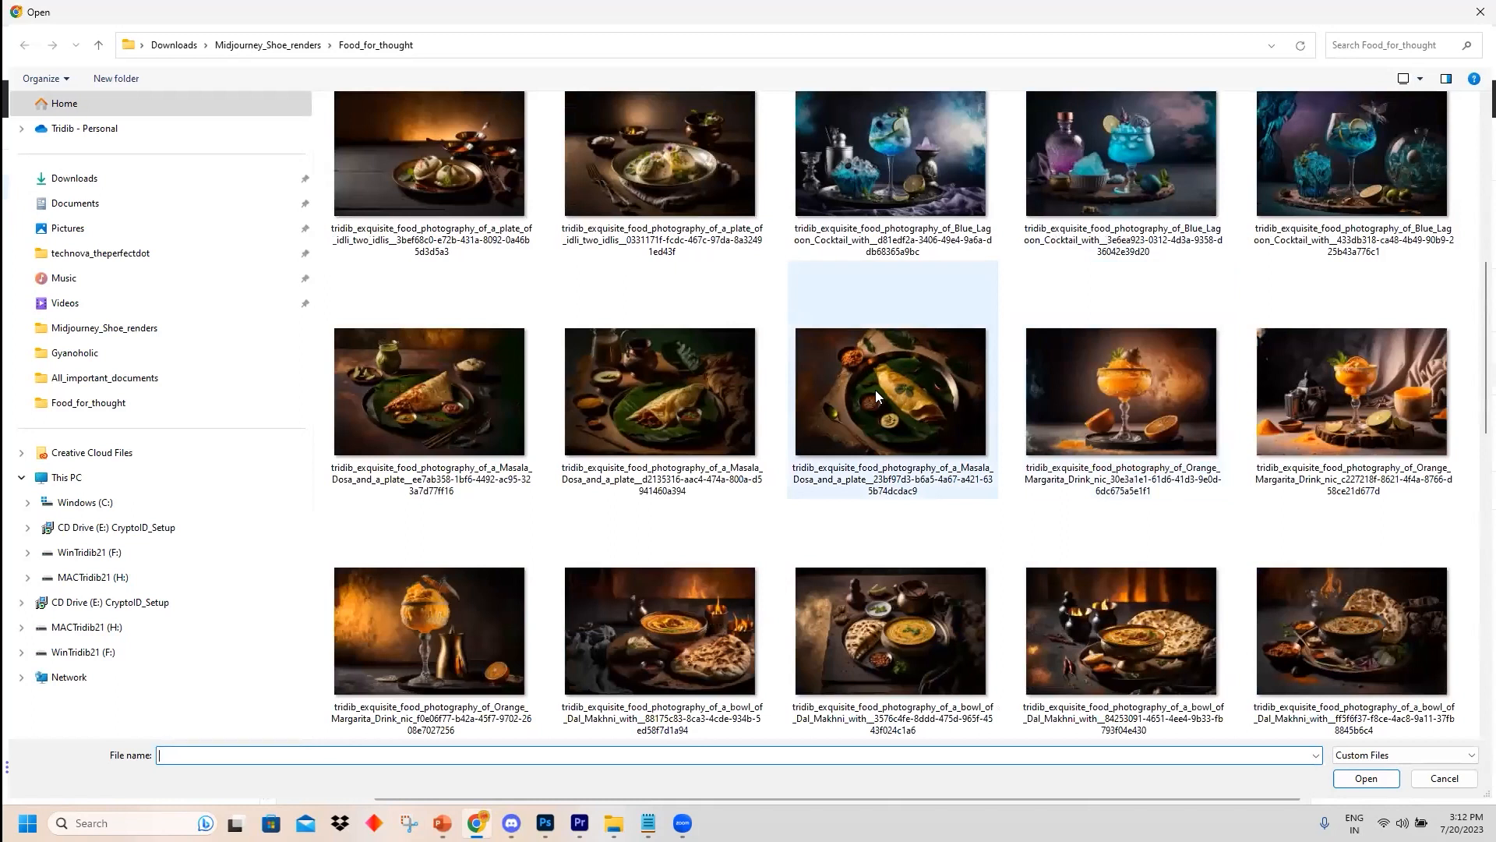
click(915, 390)
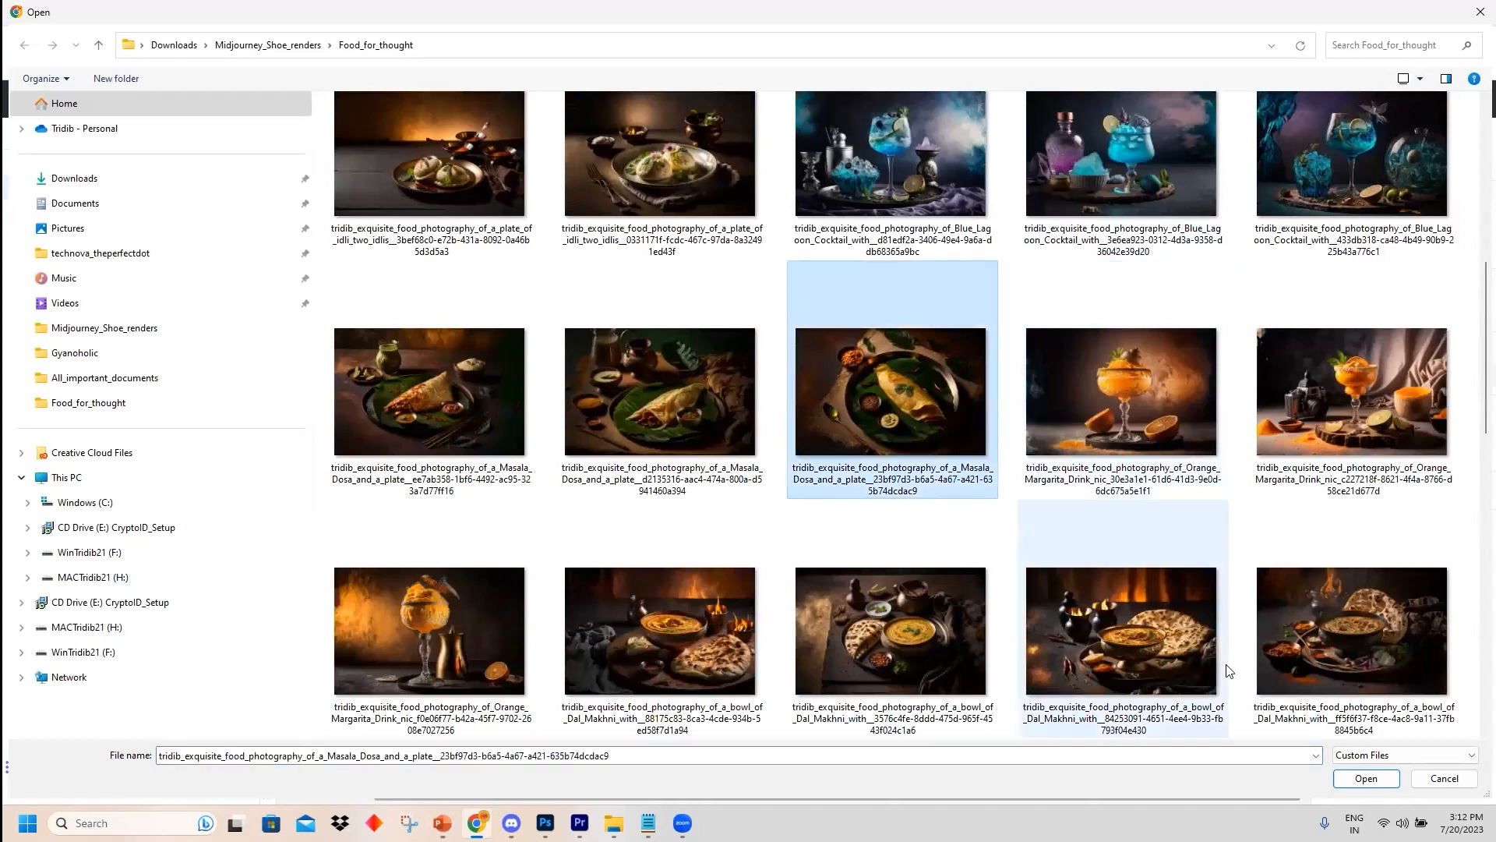
click(1366, 778)
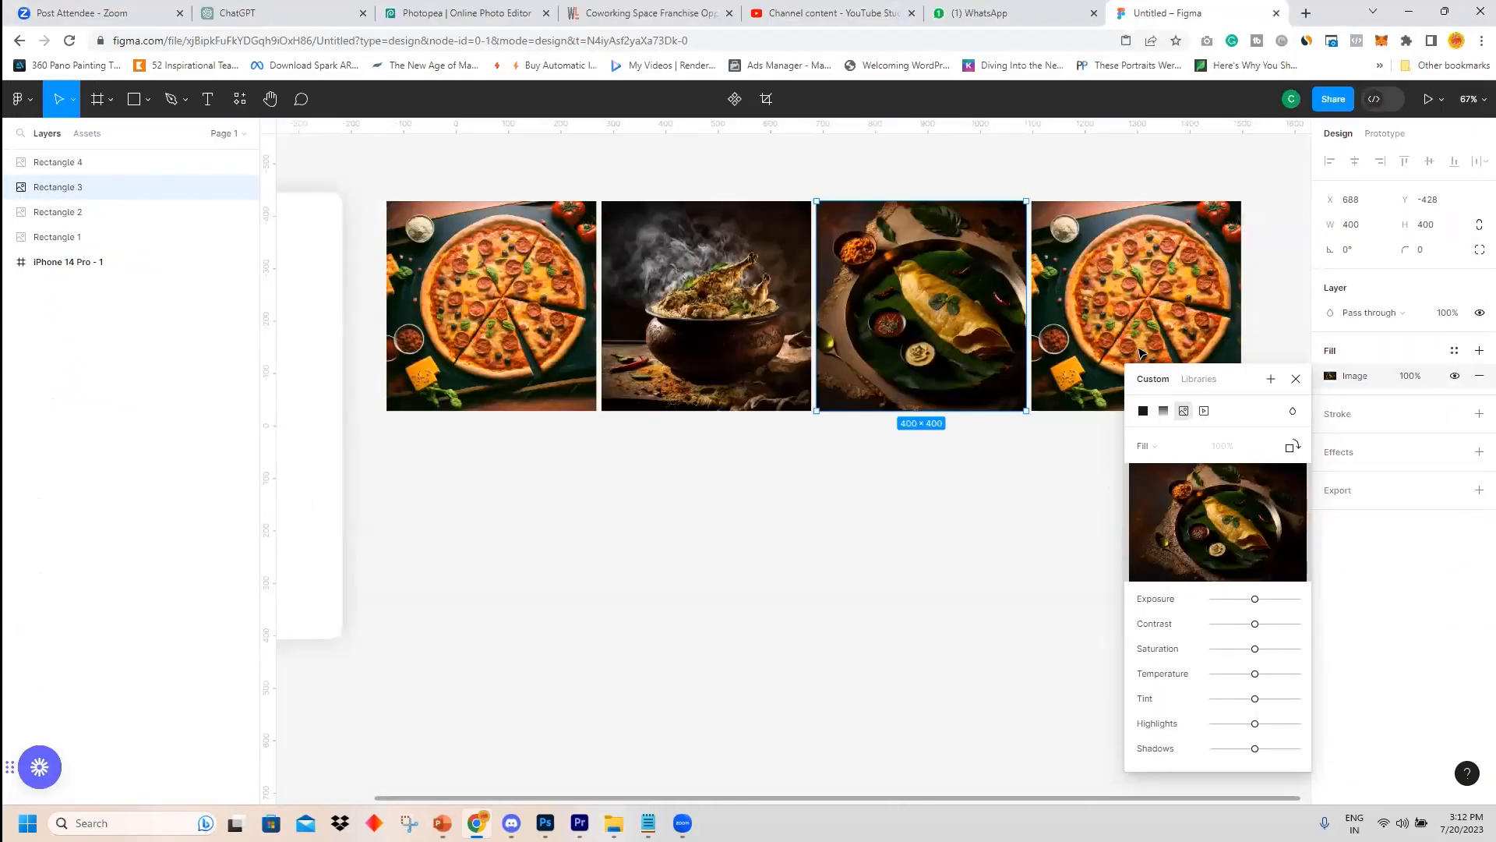
Try replacing the third square's image fill with a blueberry cheesecake photo.
click(1332, 377)
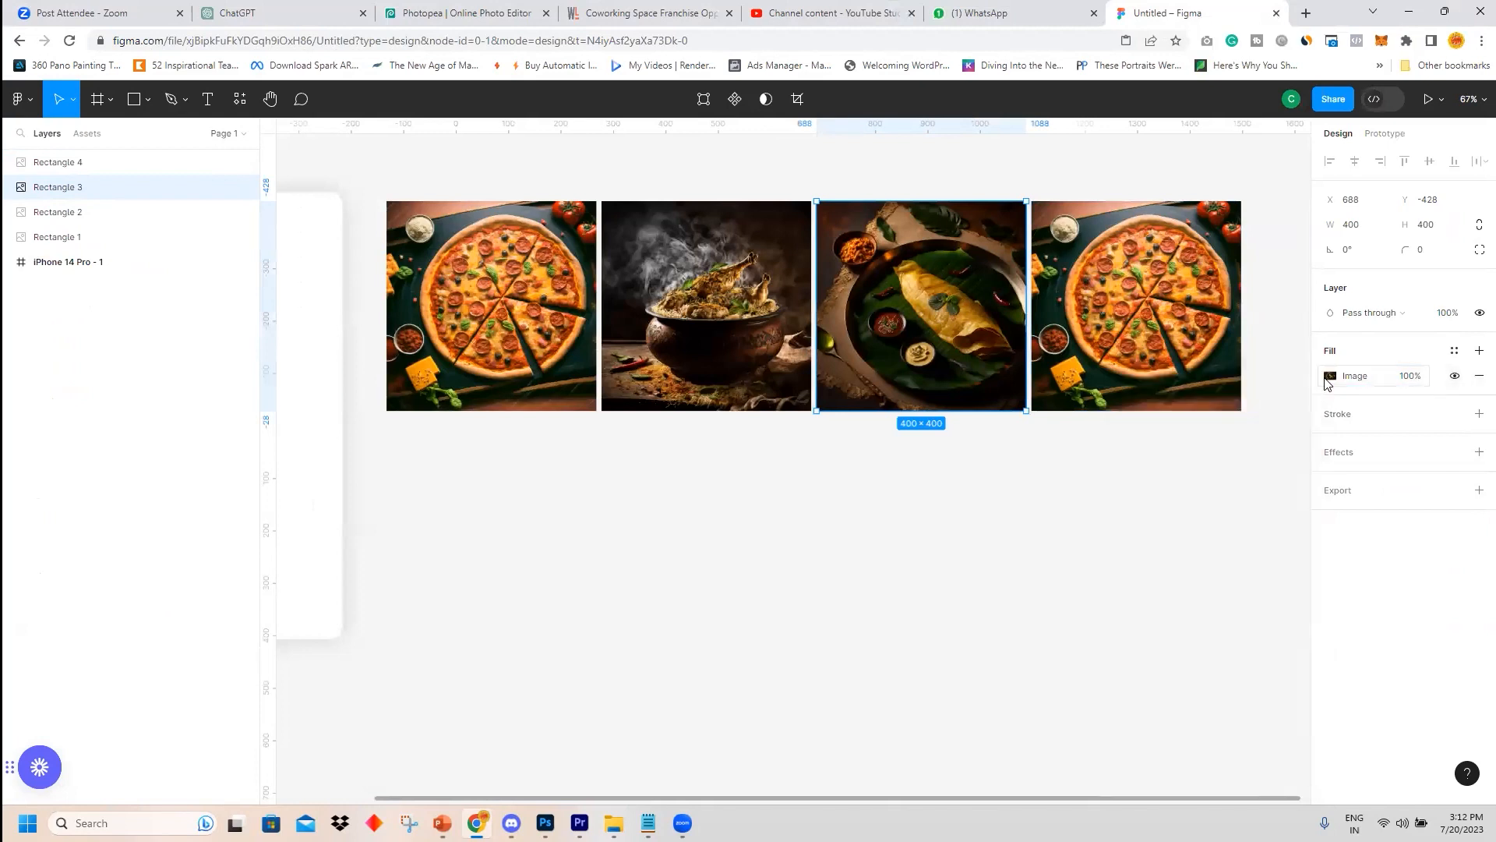
click(1329, 377)
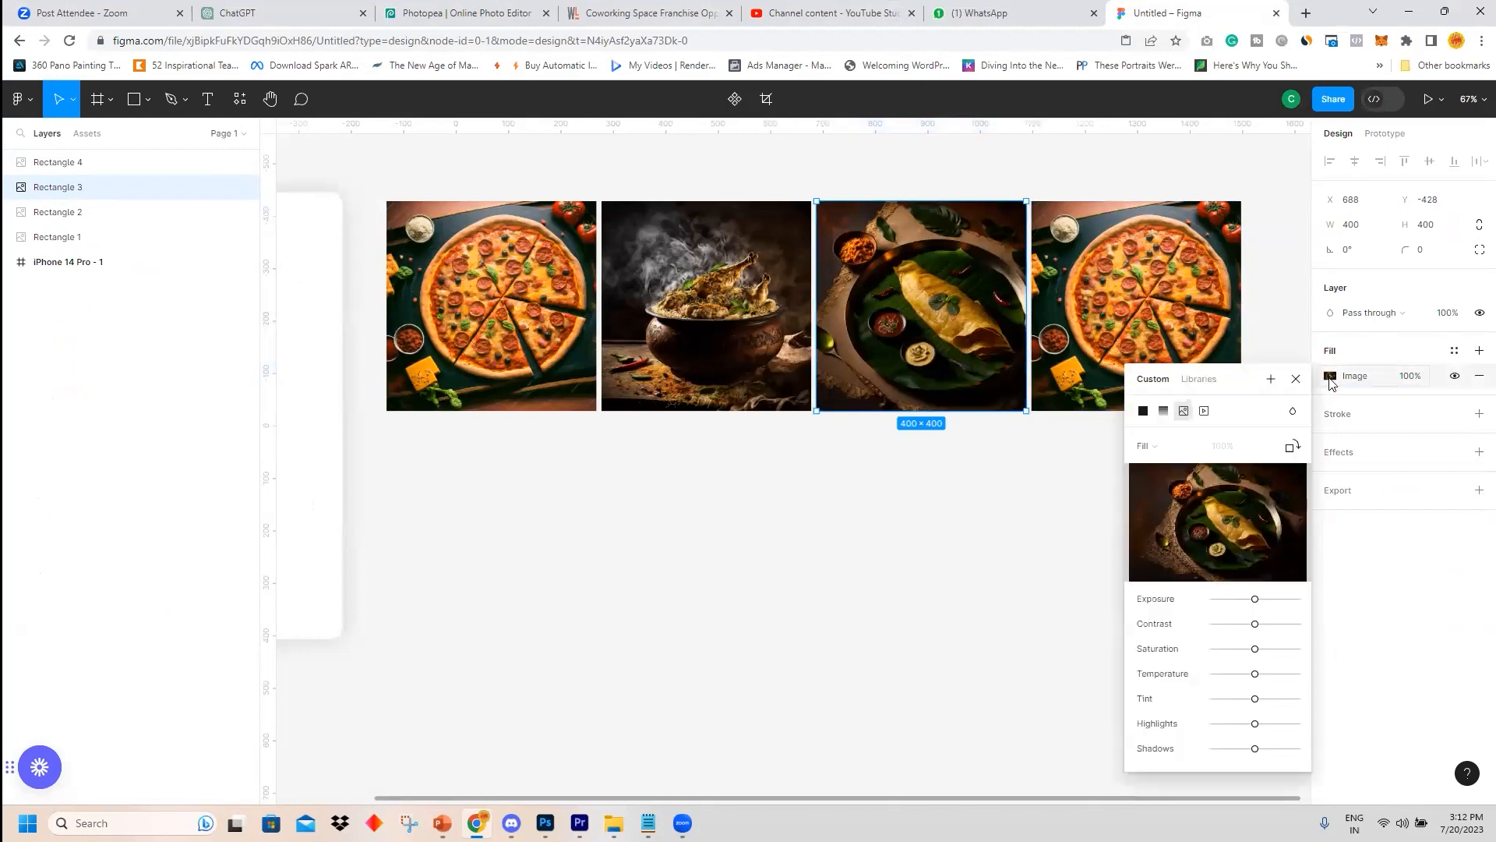
click(1235, 521)
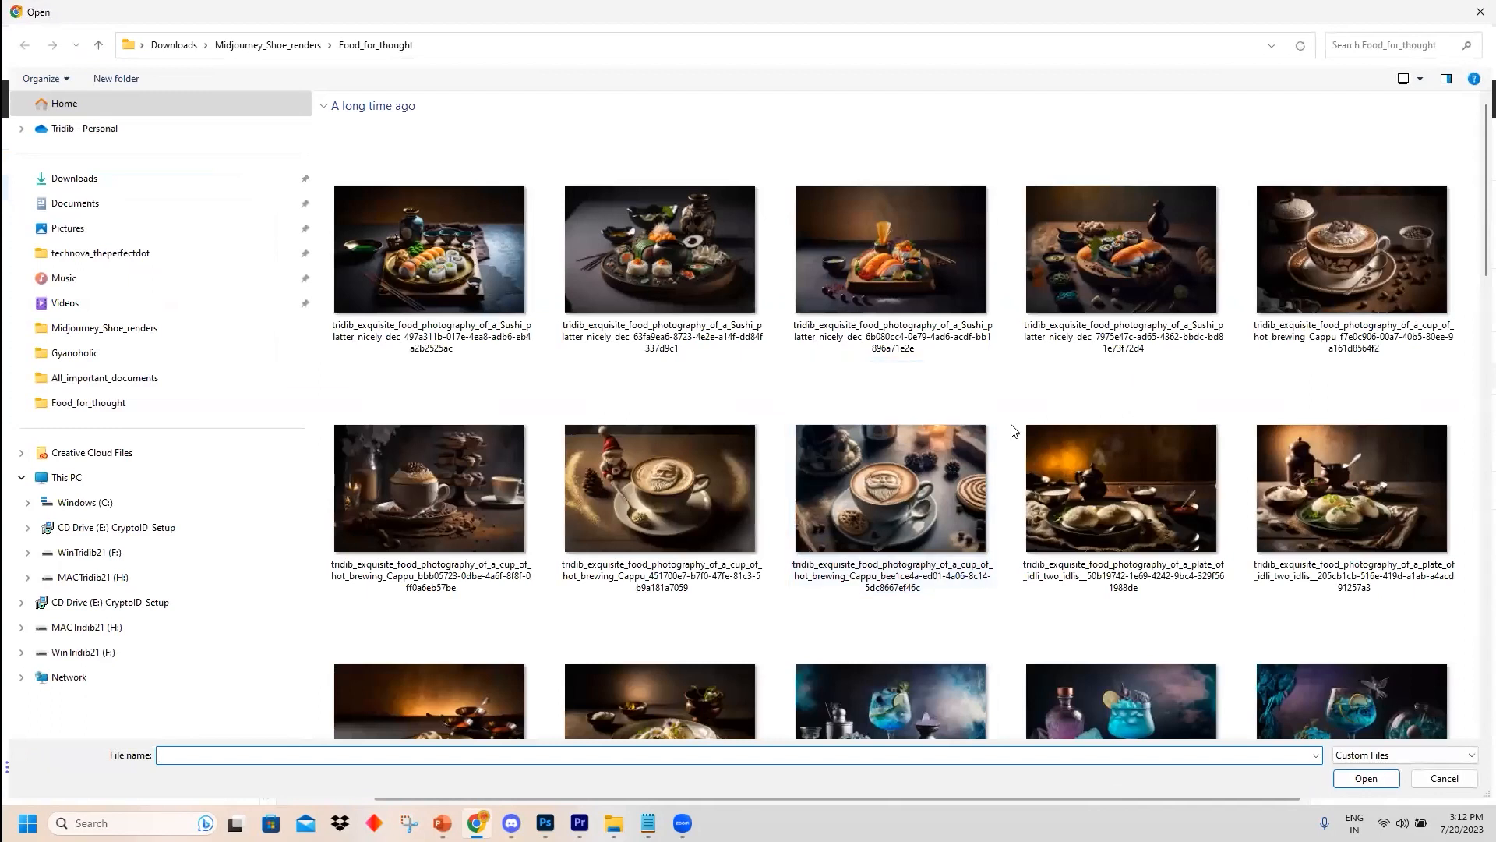
scroll(1014, 431, down, 15)
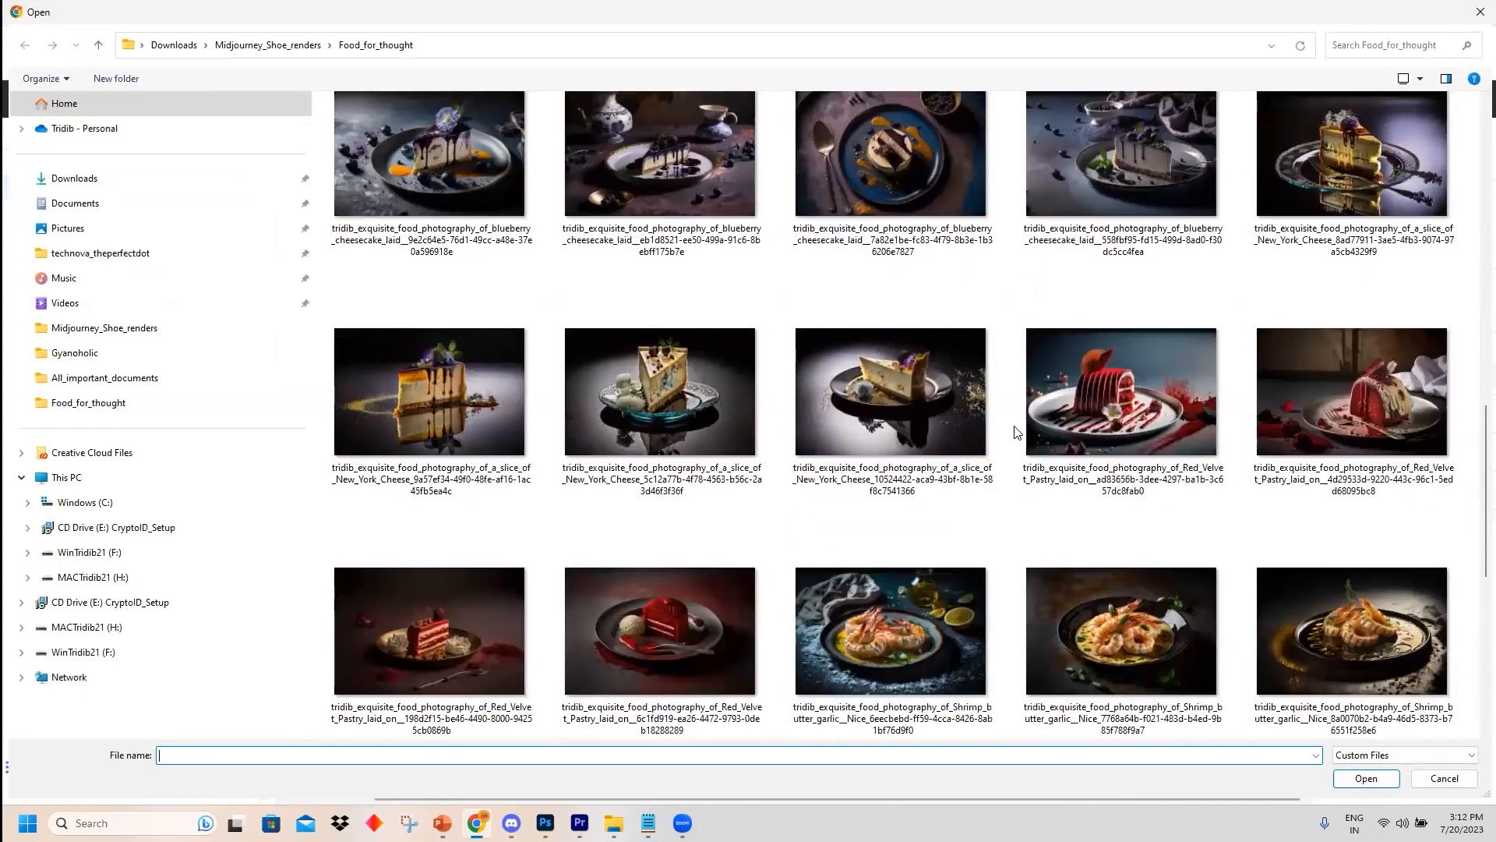
click(446, 189)
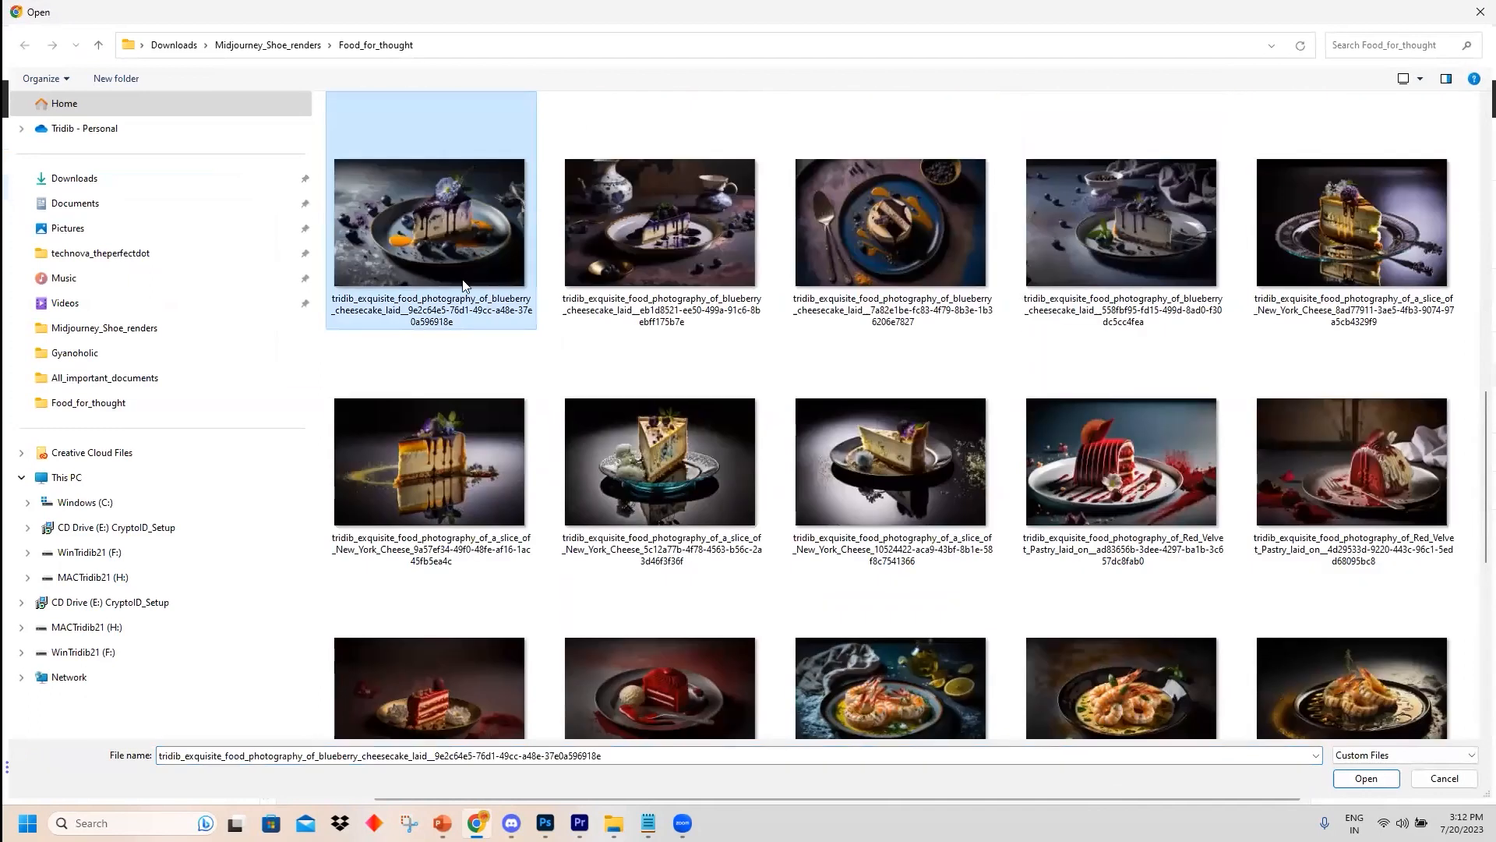
click(1363, 778)
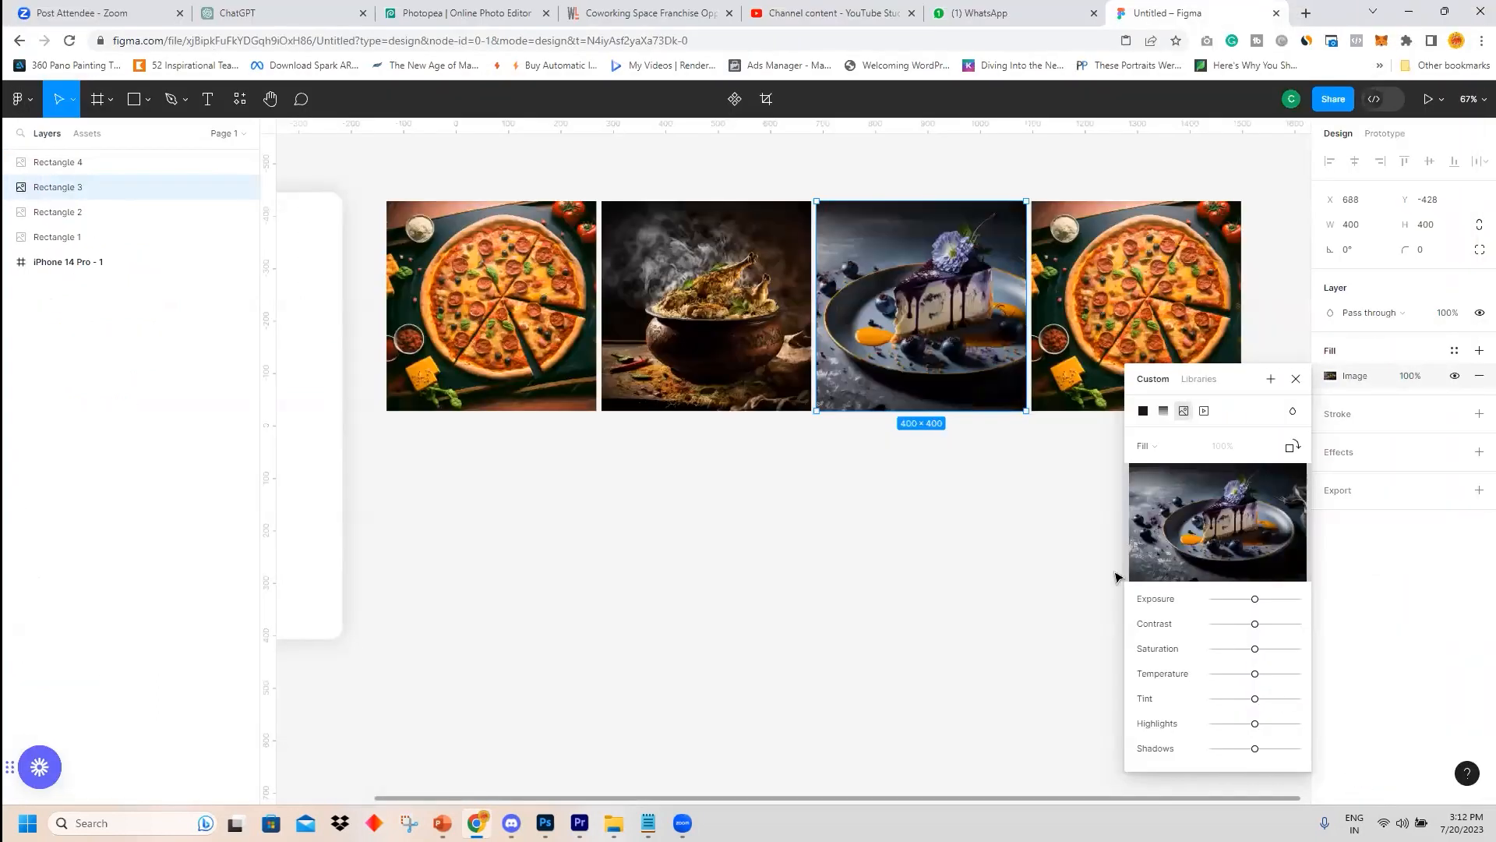
Replace the fourth square's image fill with the blueberry cheesecake photo.
click(1161, 303)
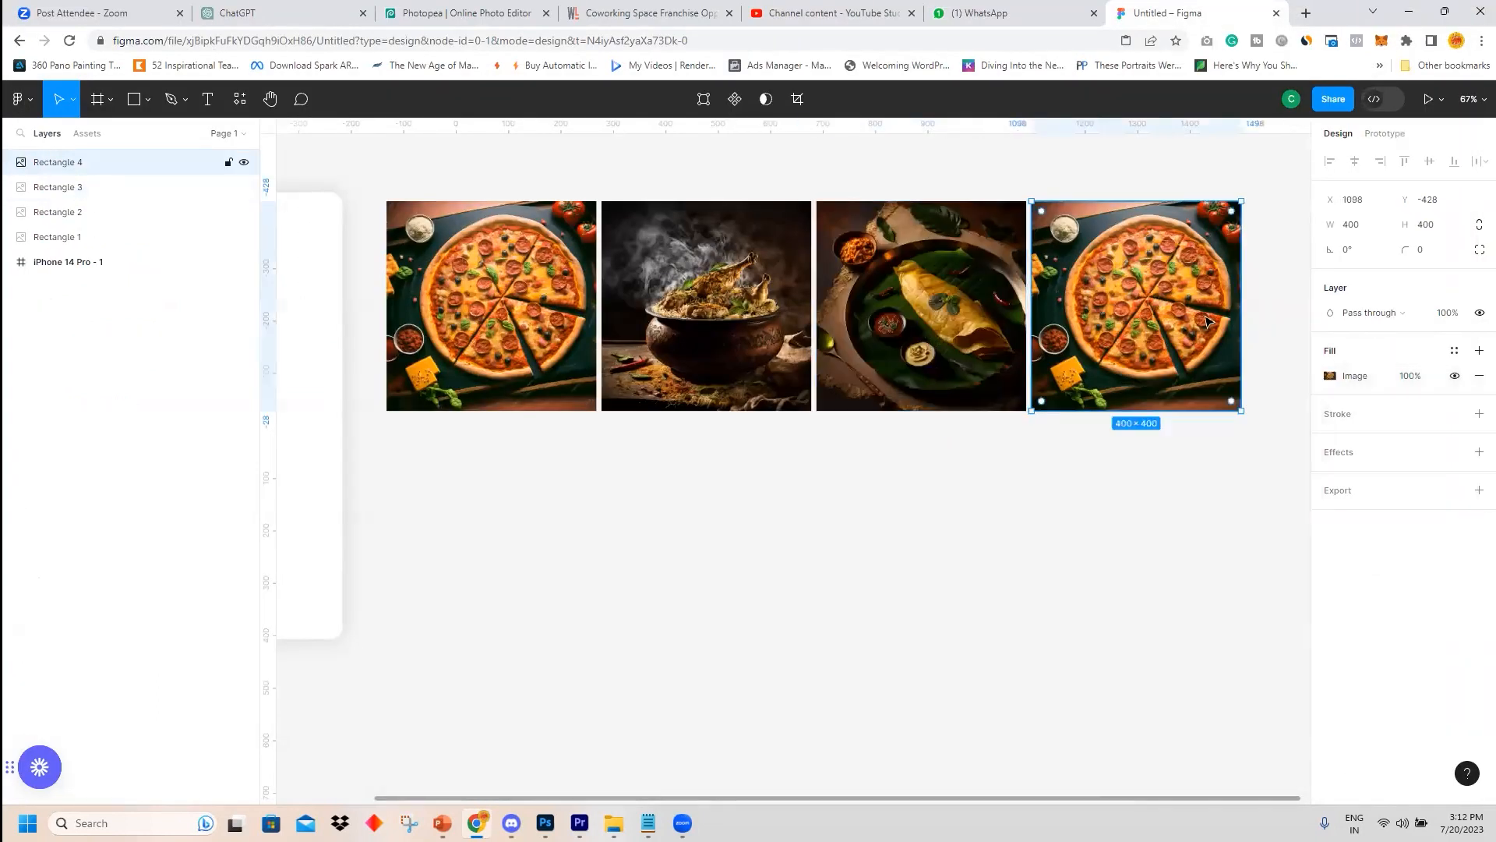
click(1329, 376)
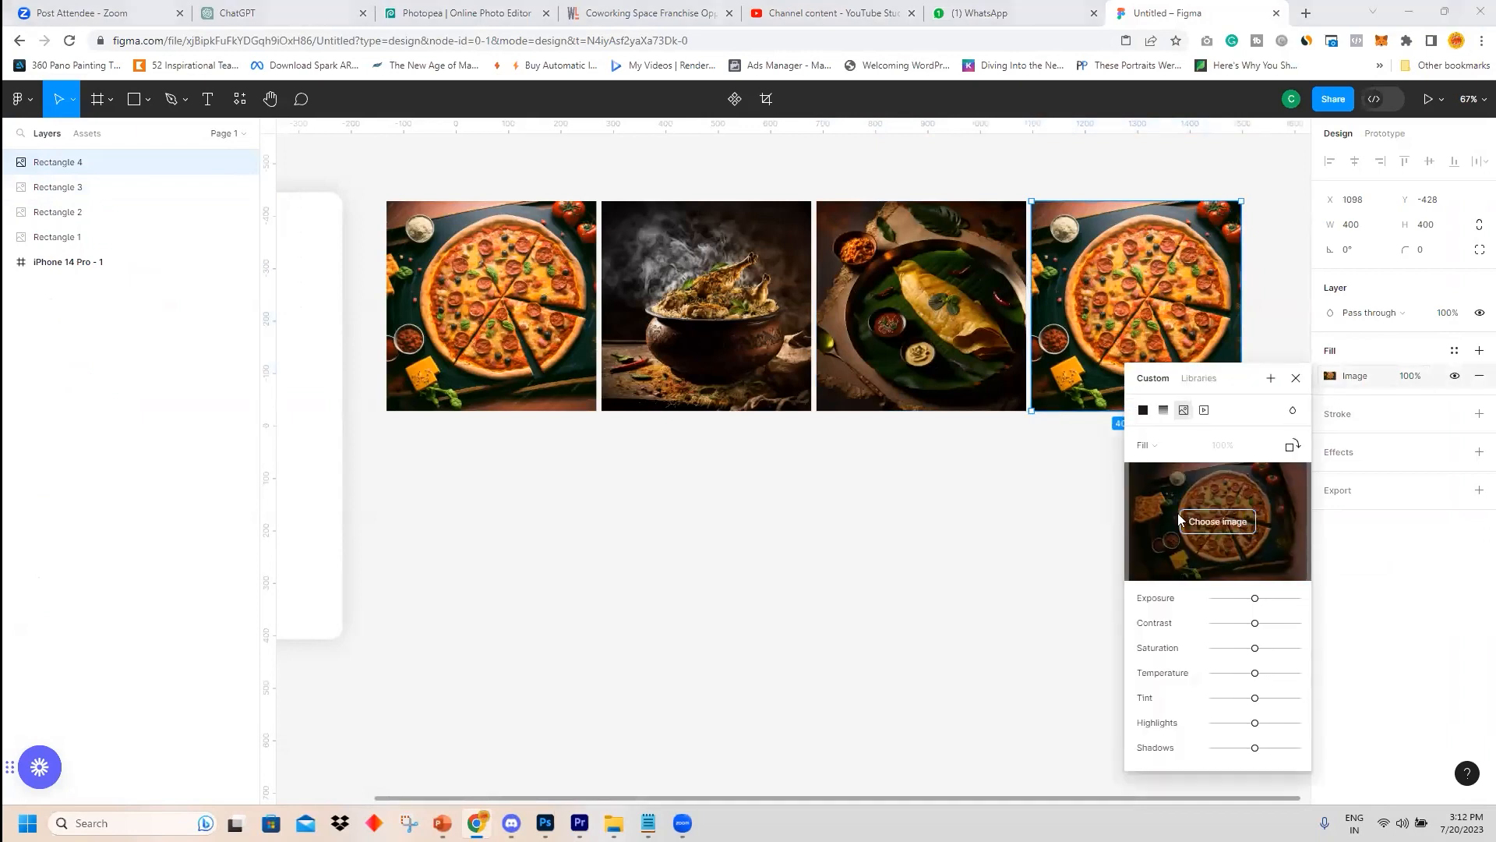
click(1221, 522)
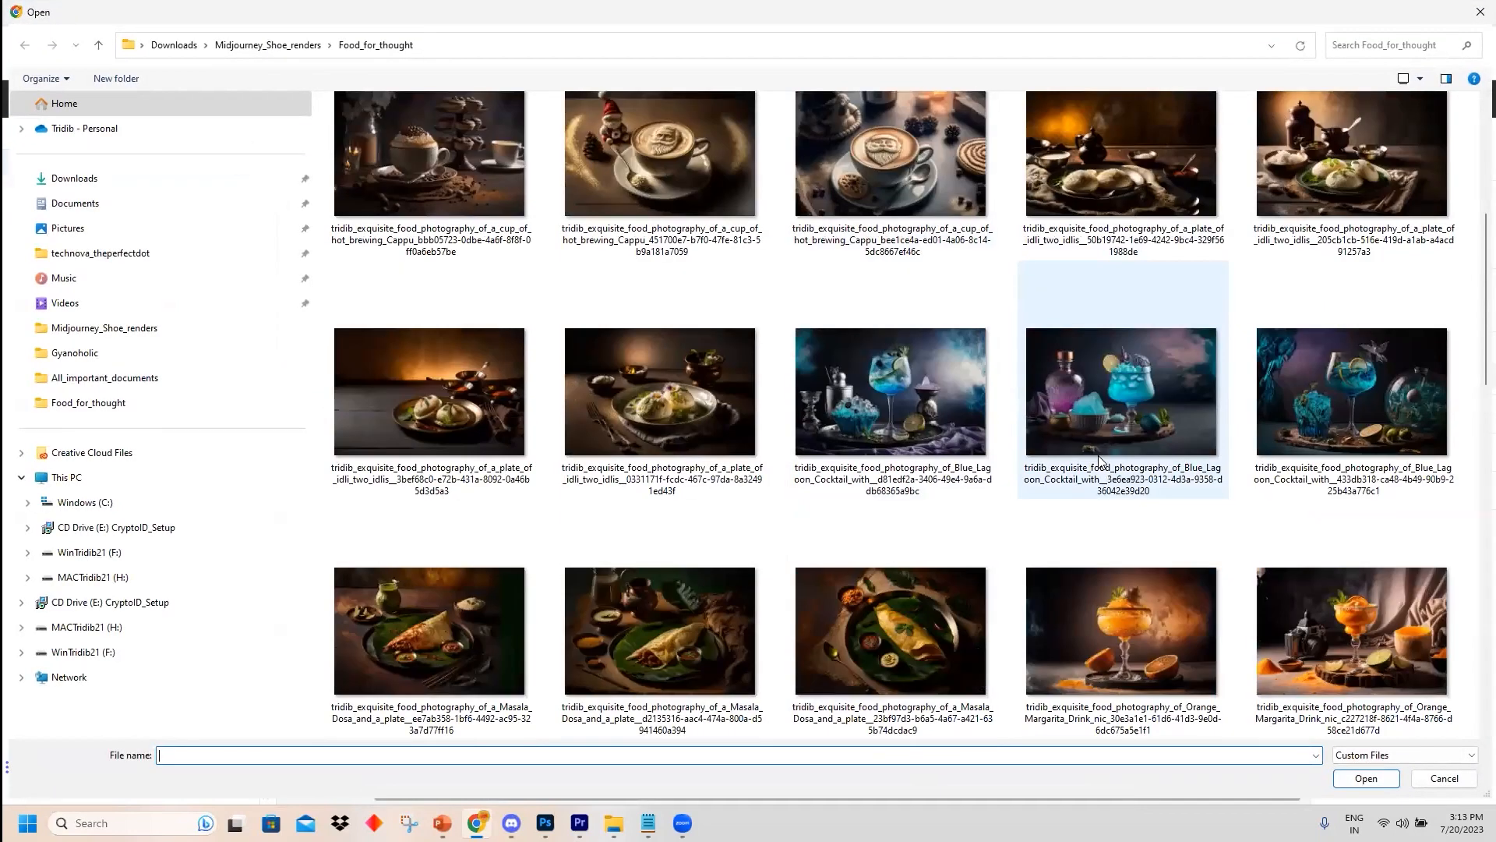
scroll(1099, 459, down, 6)
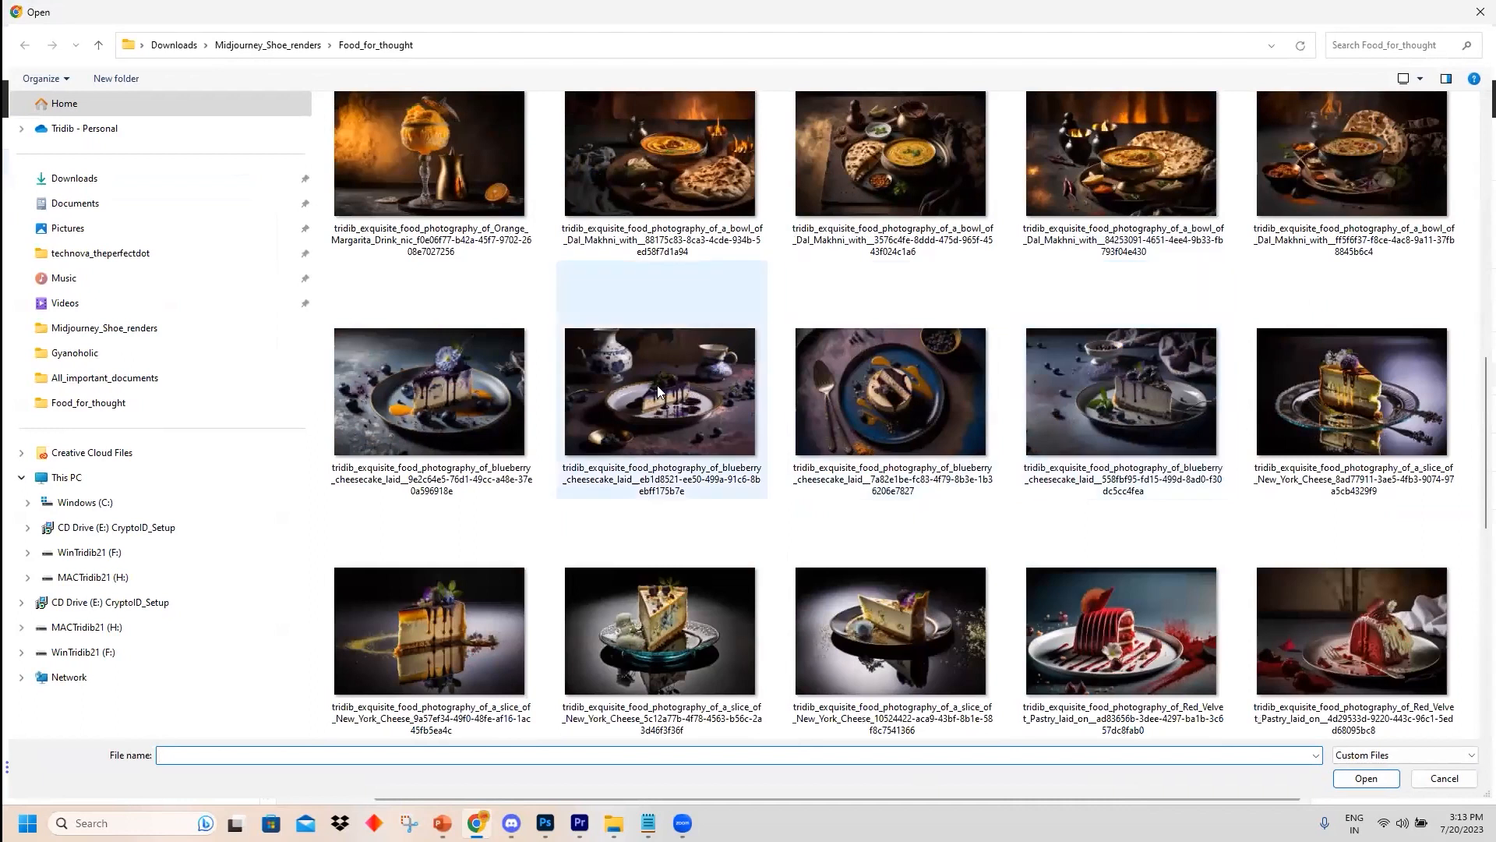
click(461, 405)
click(1365, 777)
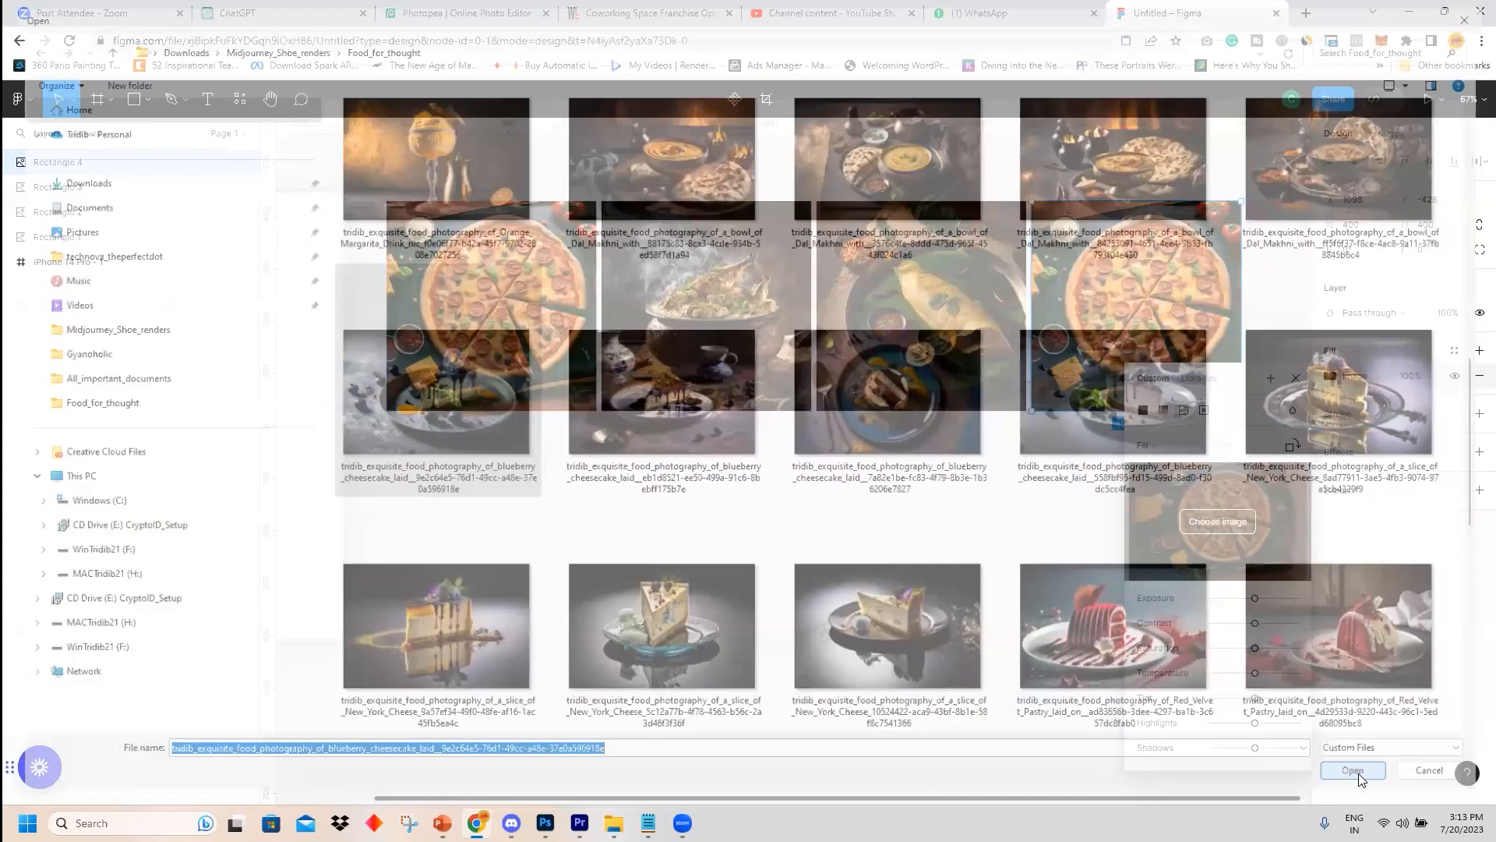
click(1296, 379)
Select all four image squares and combine them into a component set.
click(1084, 496)
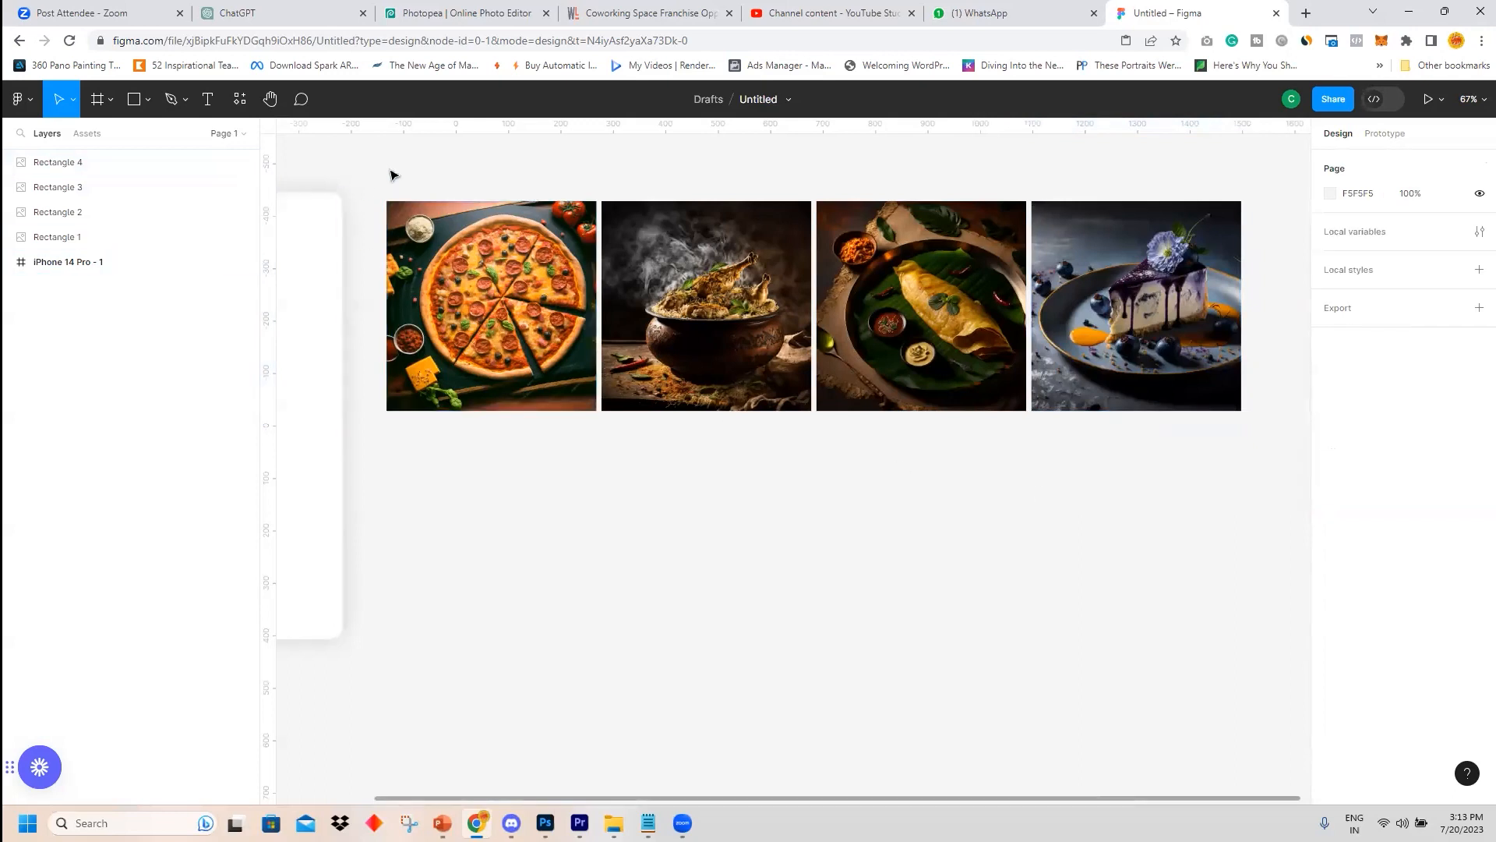
drag(377, 167, 1265, 454)
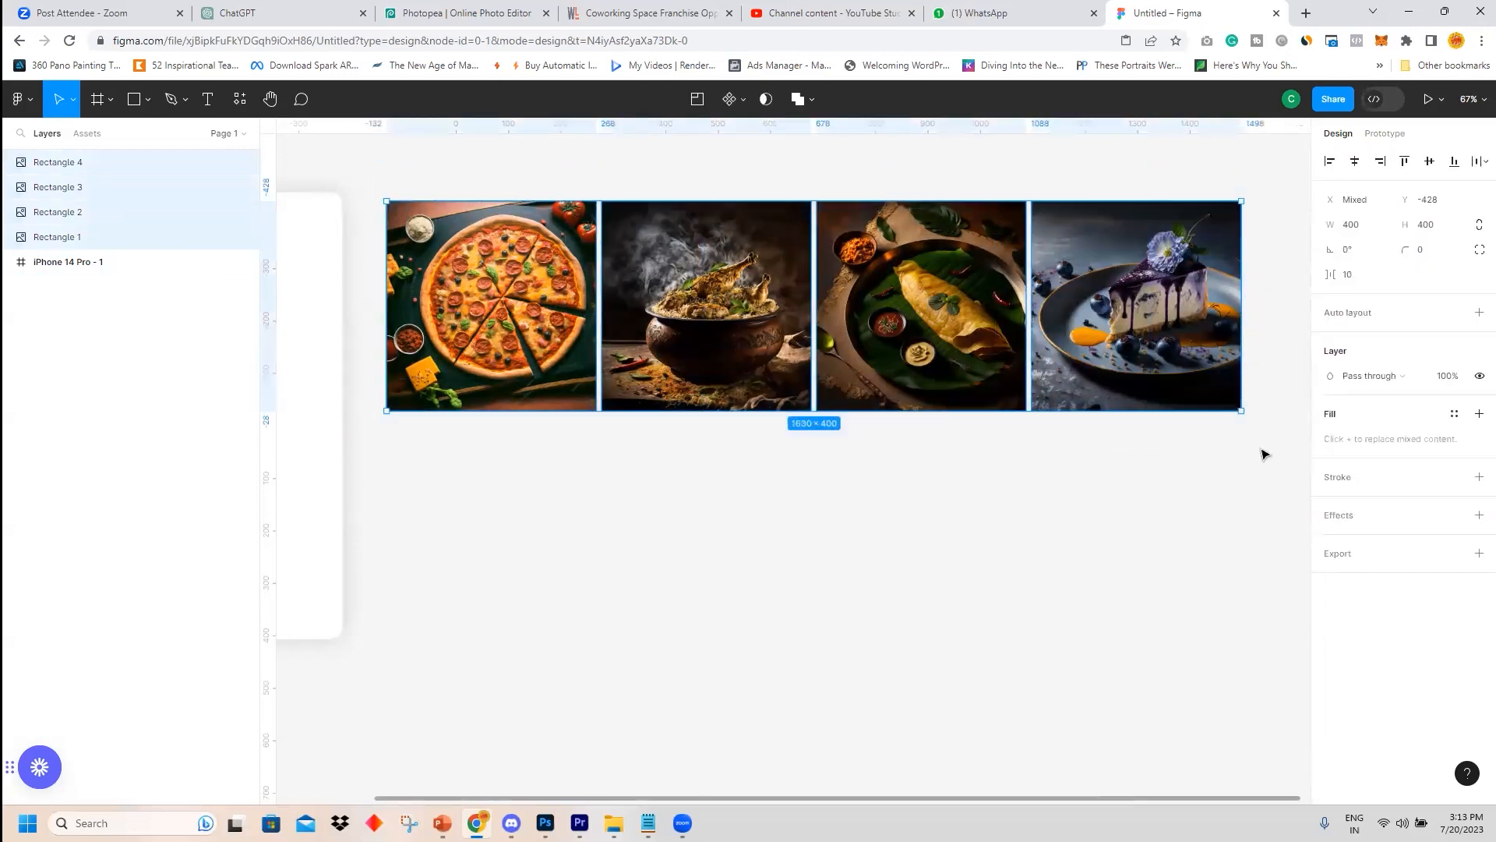
drag(374, 182, 1270, 465)
click(745, 101)
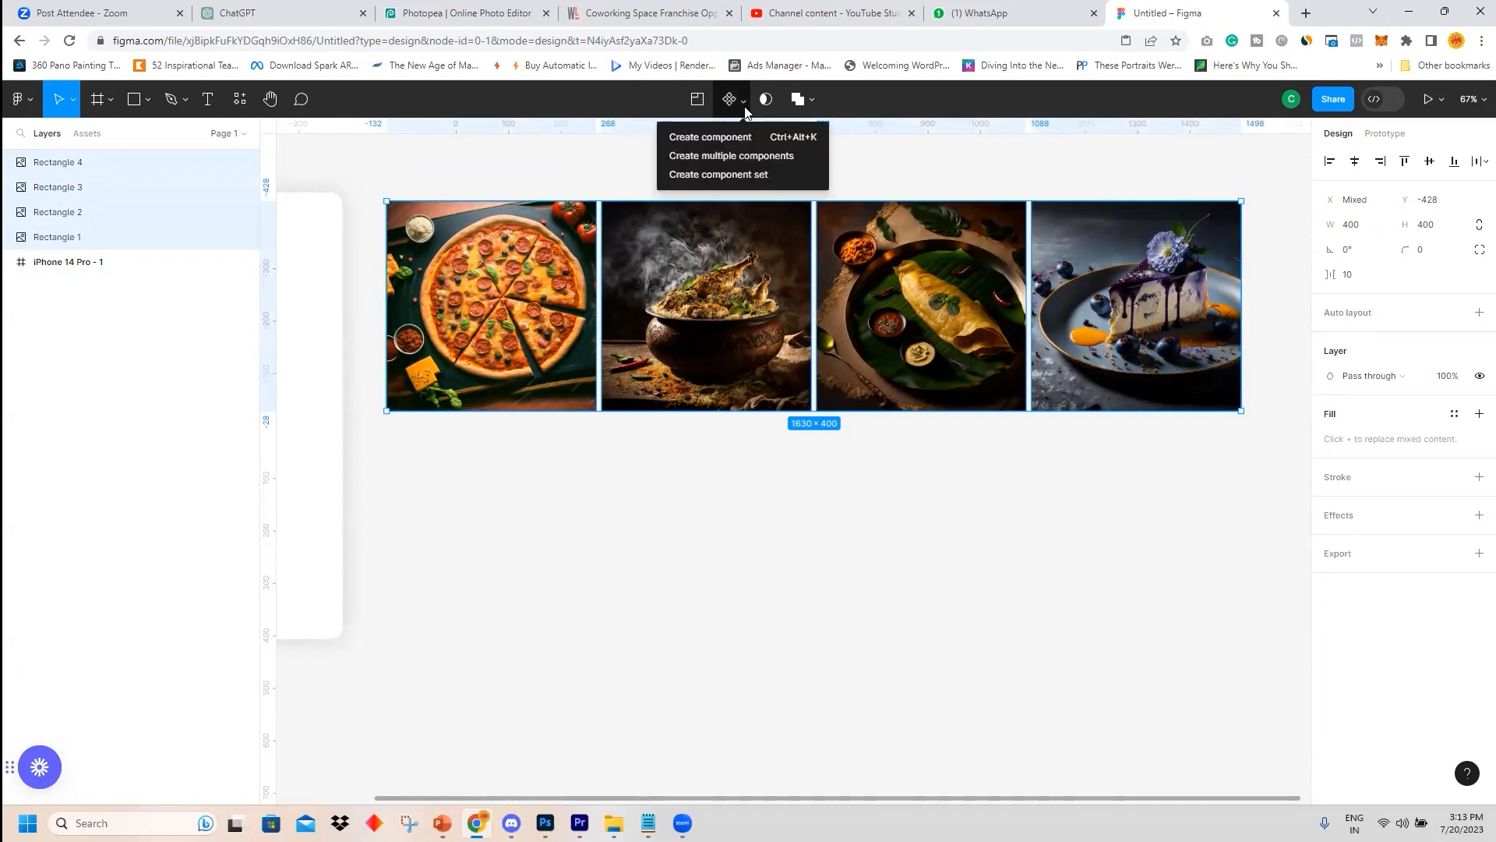
click(734, 176)
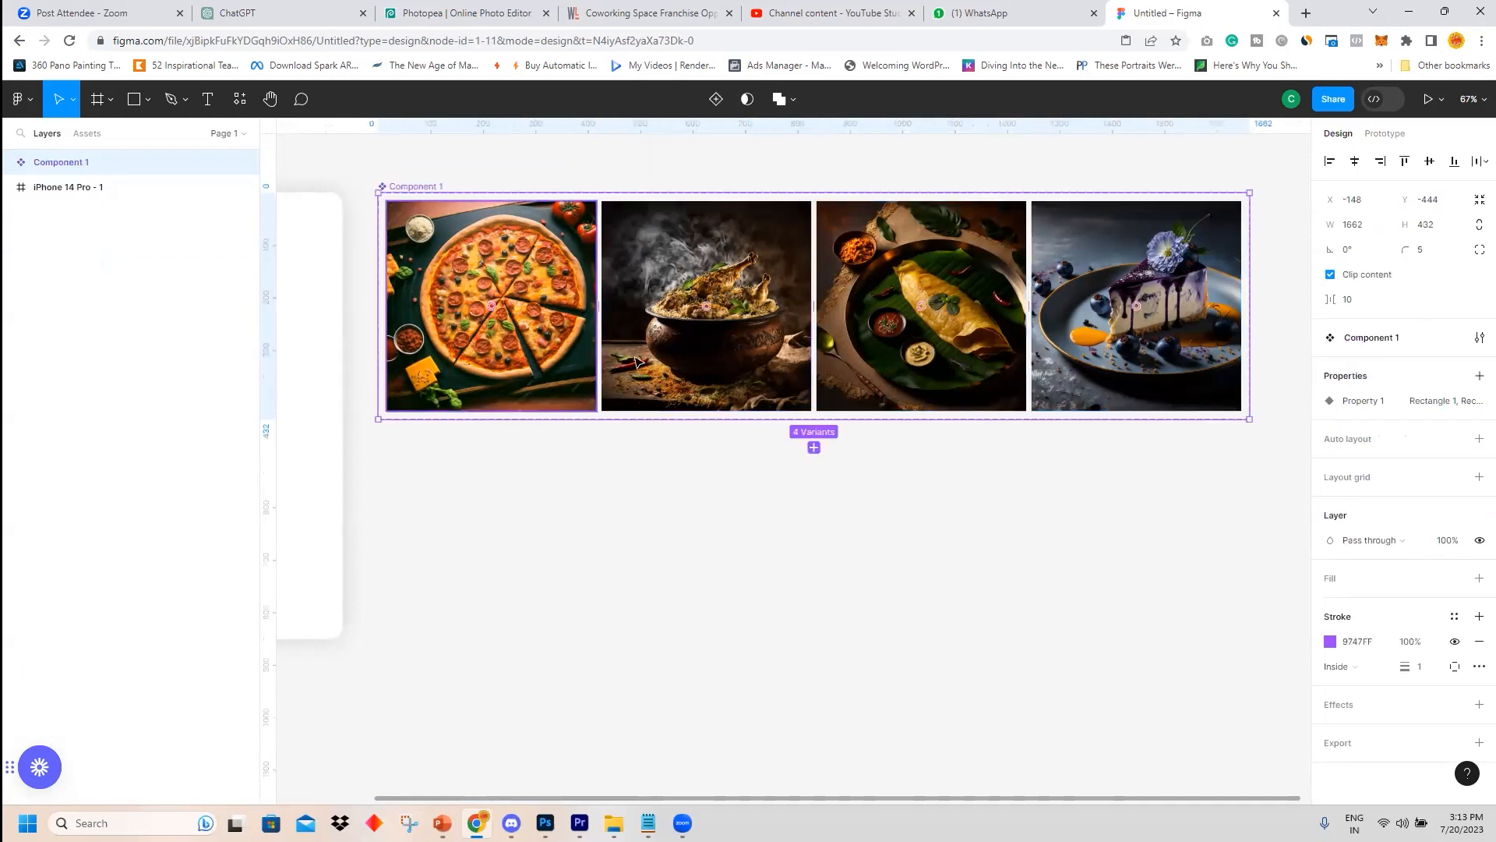
Inspect the individual variants inside the new component set.
click(551, 315)
click(672, 309)
click(857, 296)
click(1158, 287)
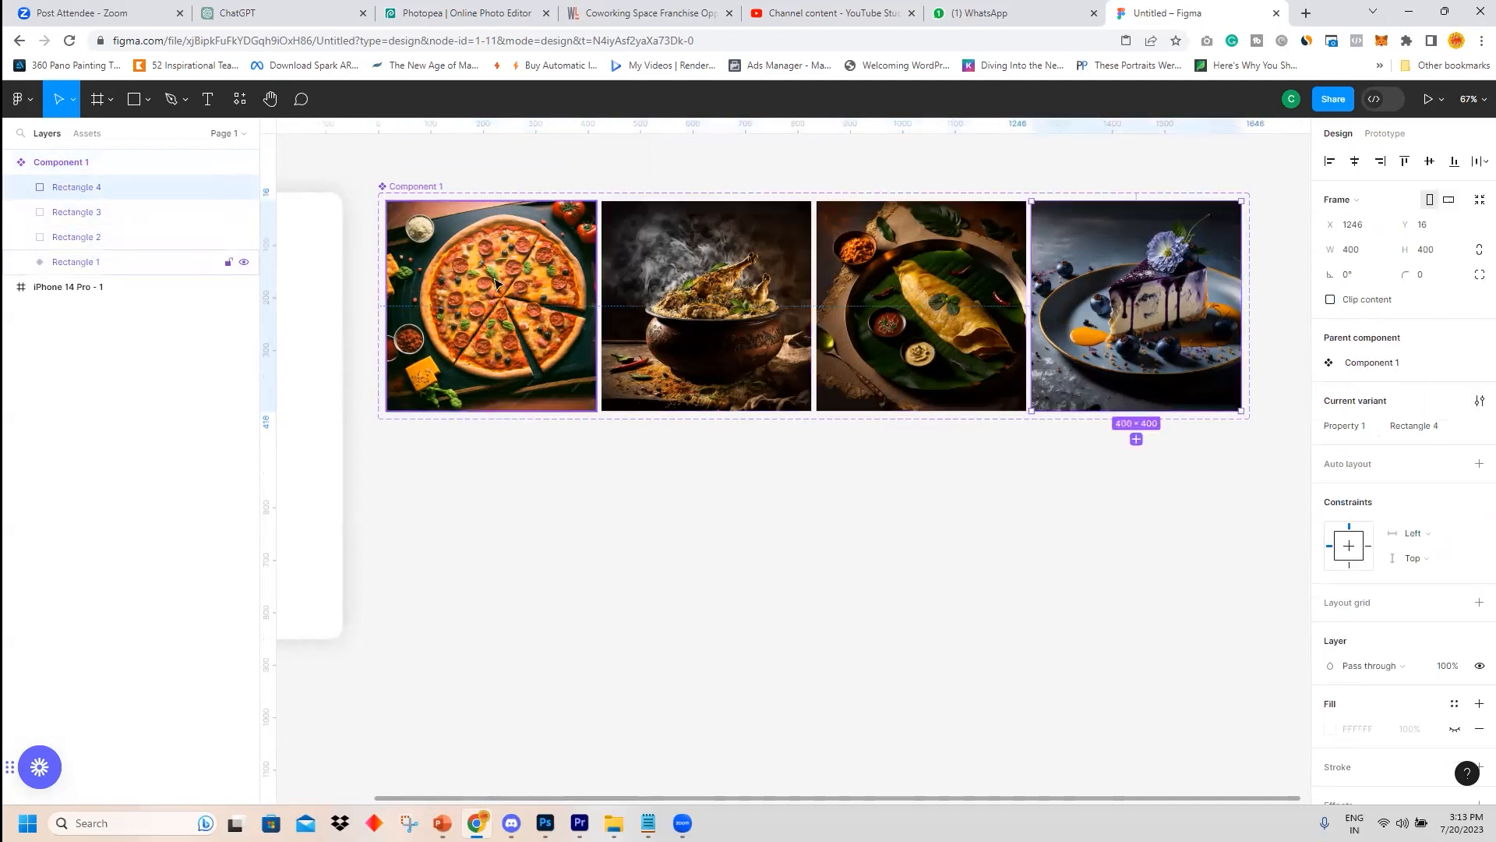
key(Tab)
key(Tab)
click(963, 281)
click(1159, 279)
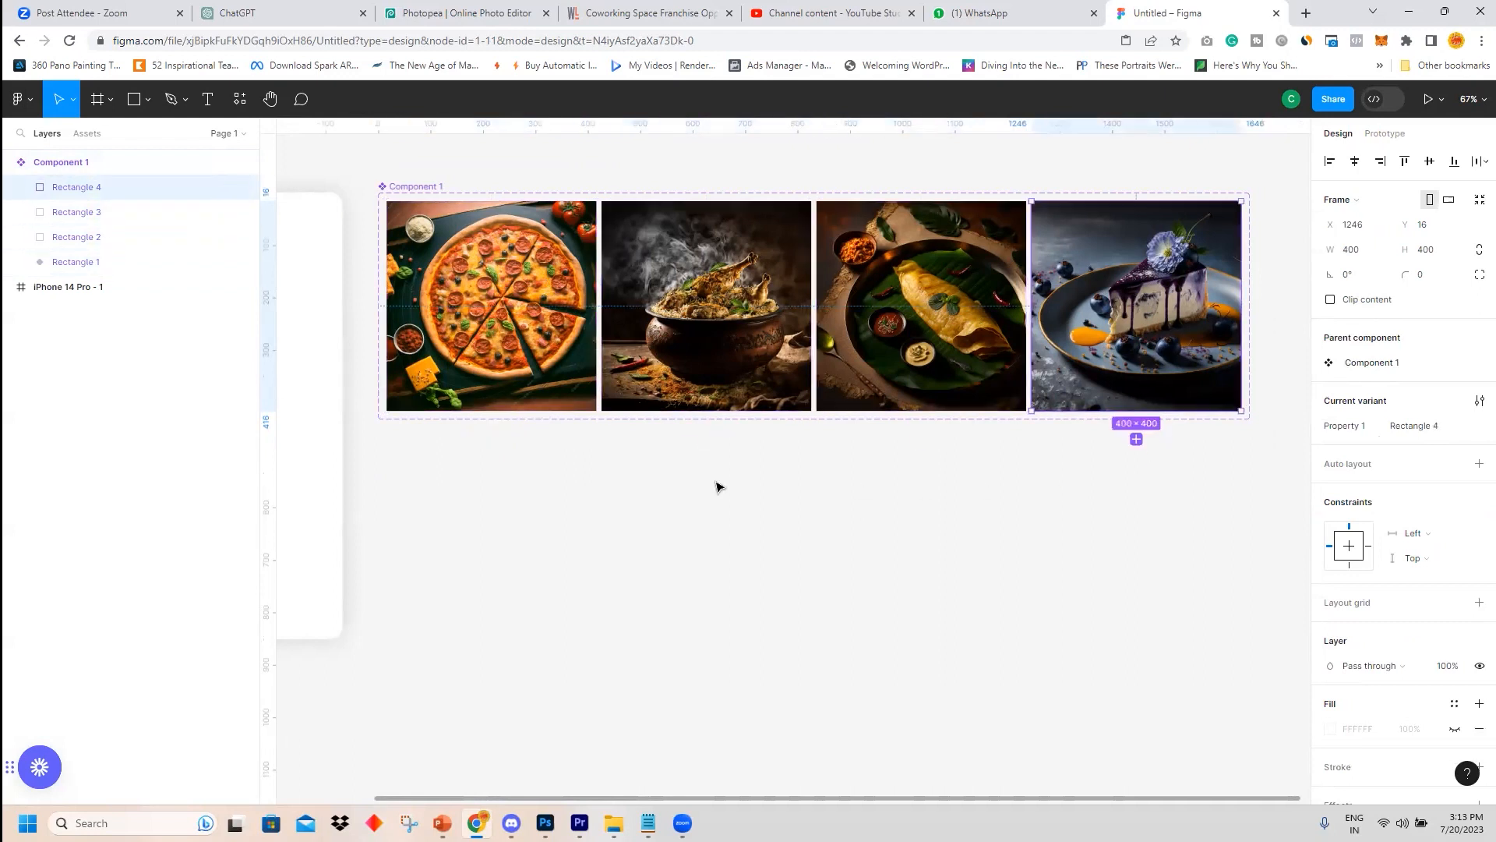
Rename the first variant's property value to item 1.
click(550, 367)
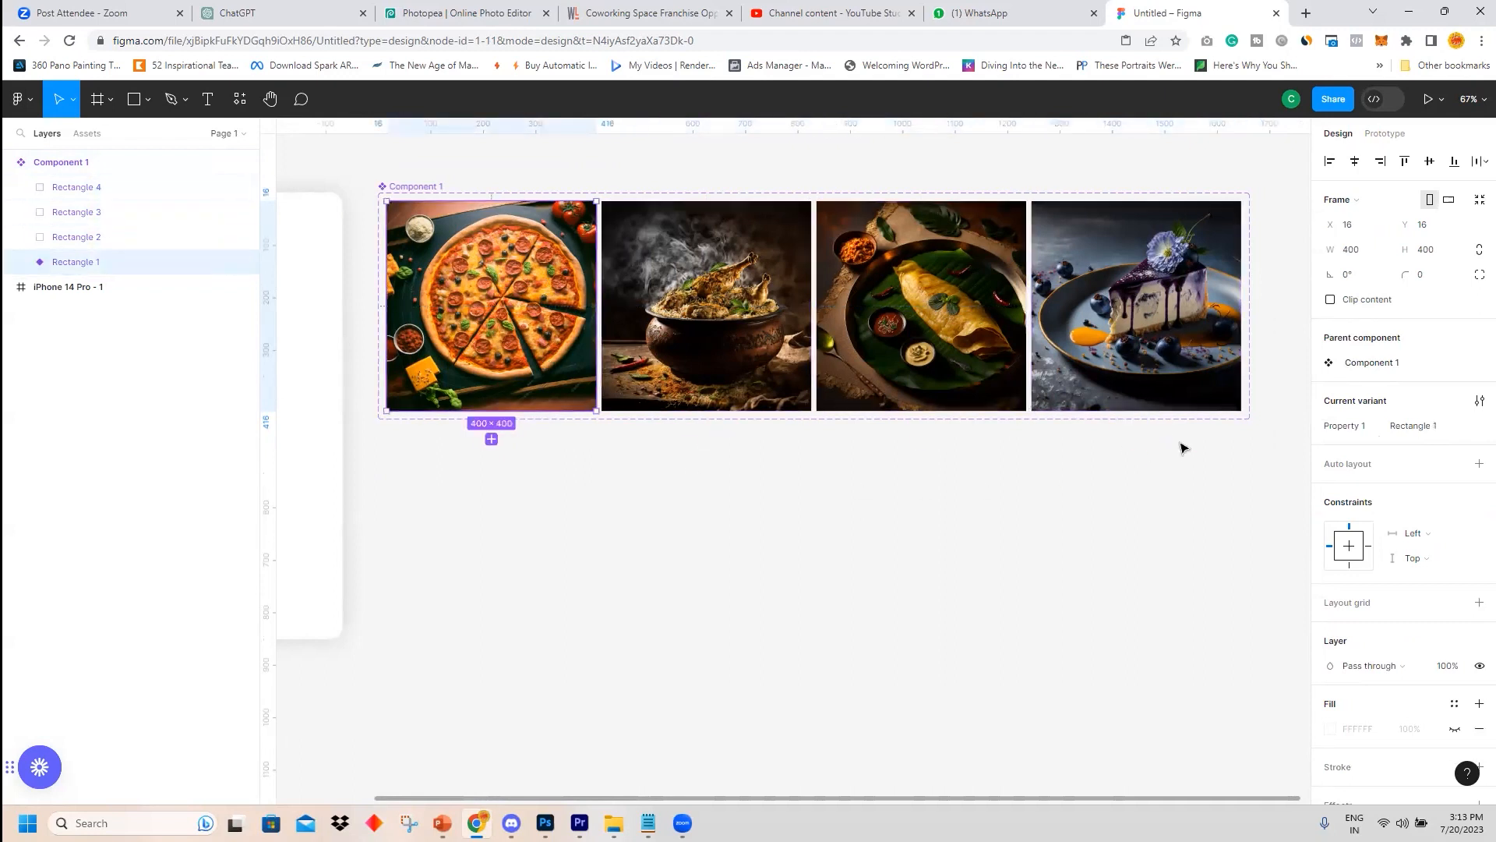
click(1411, 429)
triple_click(1410, 429)
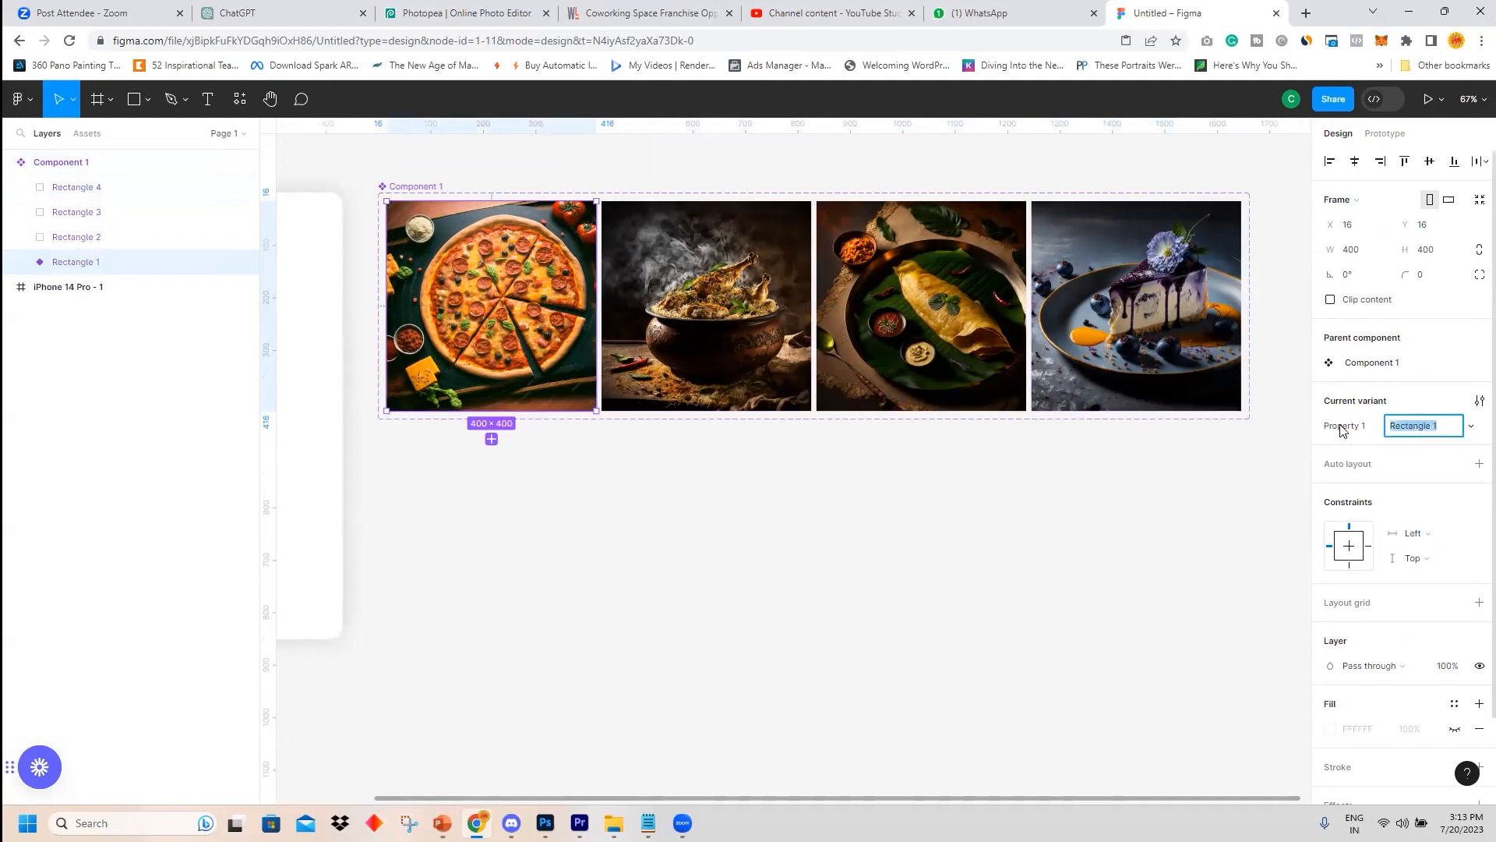
click(1437, 434)
drag(1432, 433, 1323, 436)
key(BackSpace)
text(item)
Rename the second variant's property value to item 2.
click(745, 325)
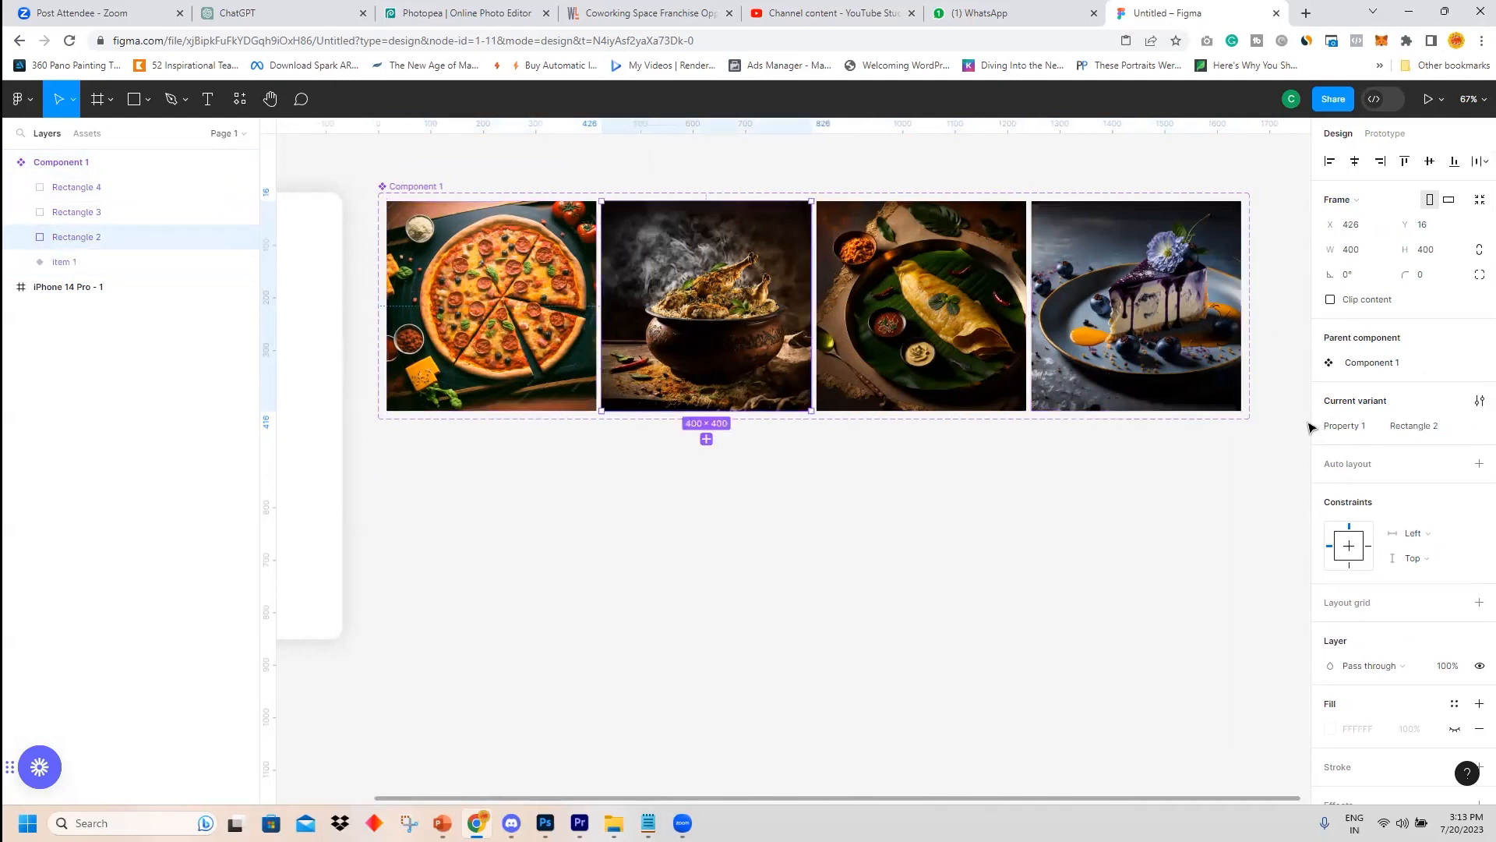
click(1421, 436)
click(1420, 431)
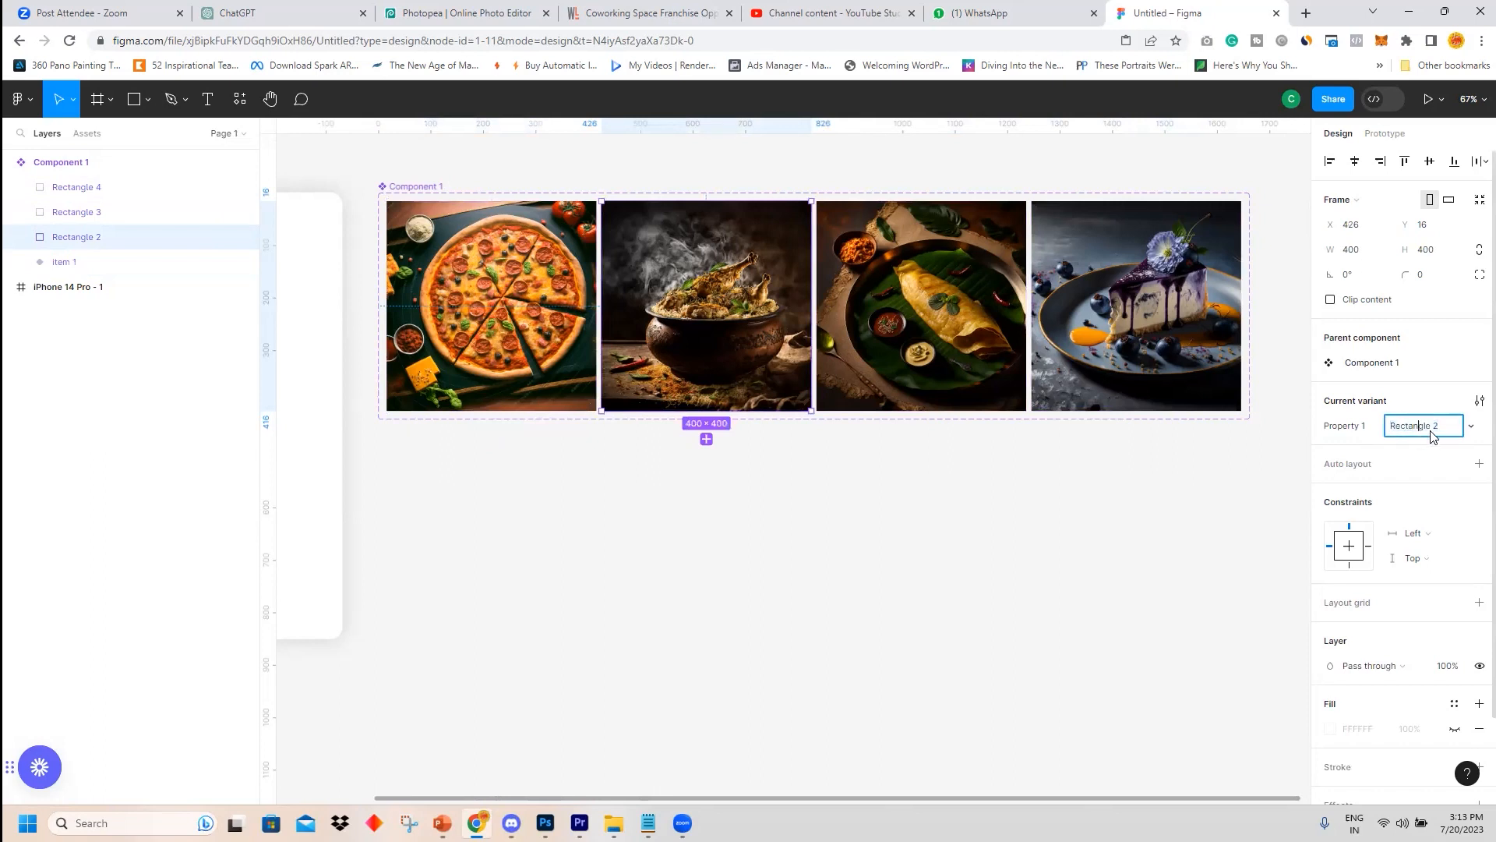
drag(1432, 433, 1330, 434)
Rename the third variant's property value to item 3.
click(966, 335)
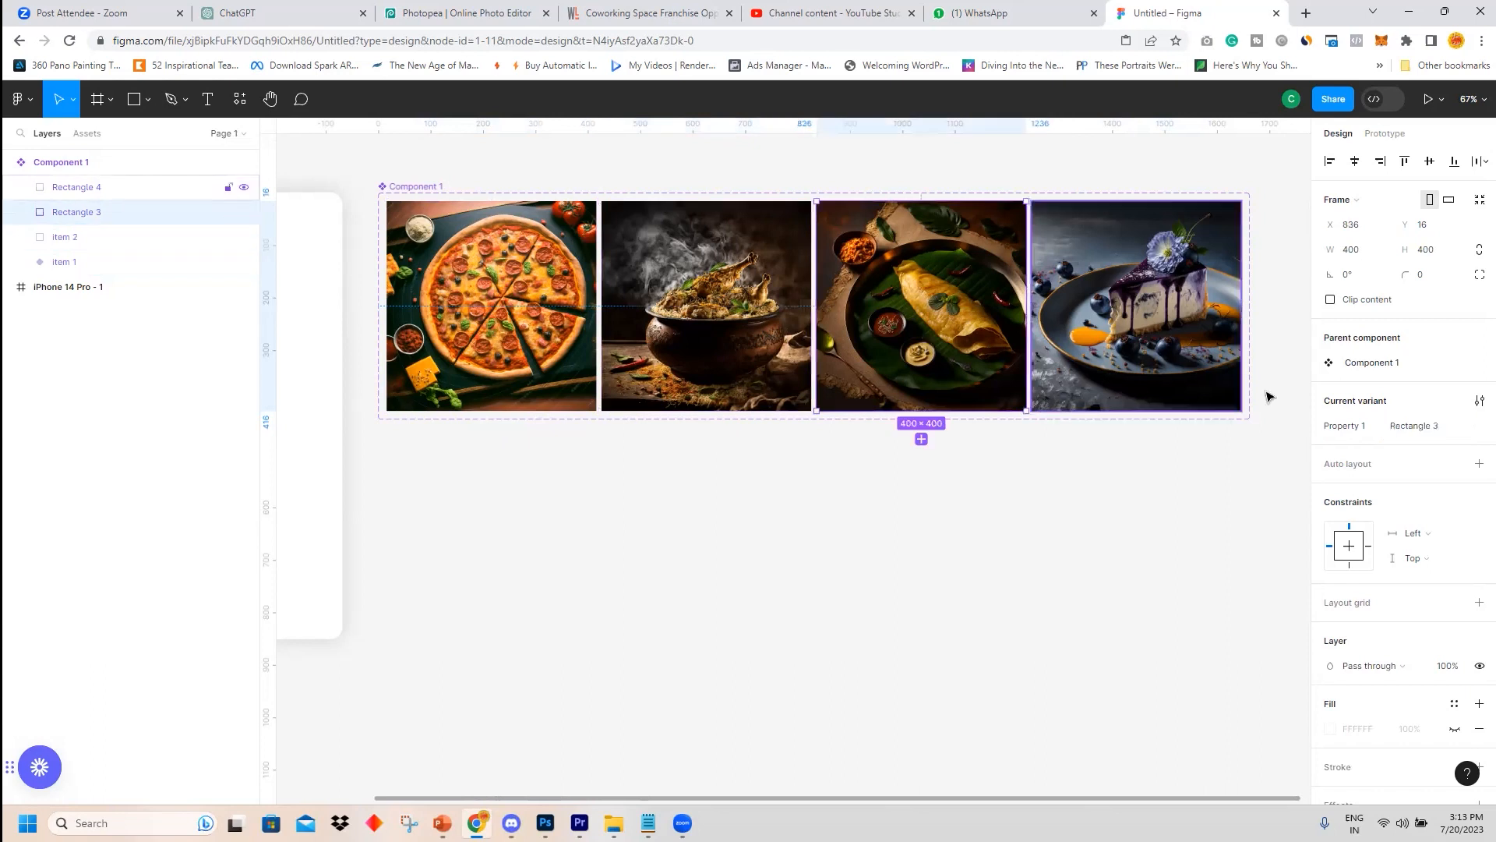
click(1412, 434)
key(ctrl+a)
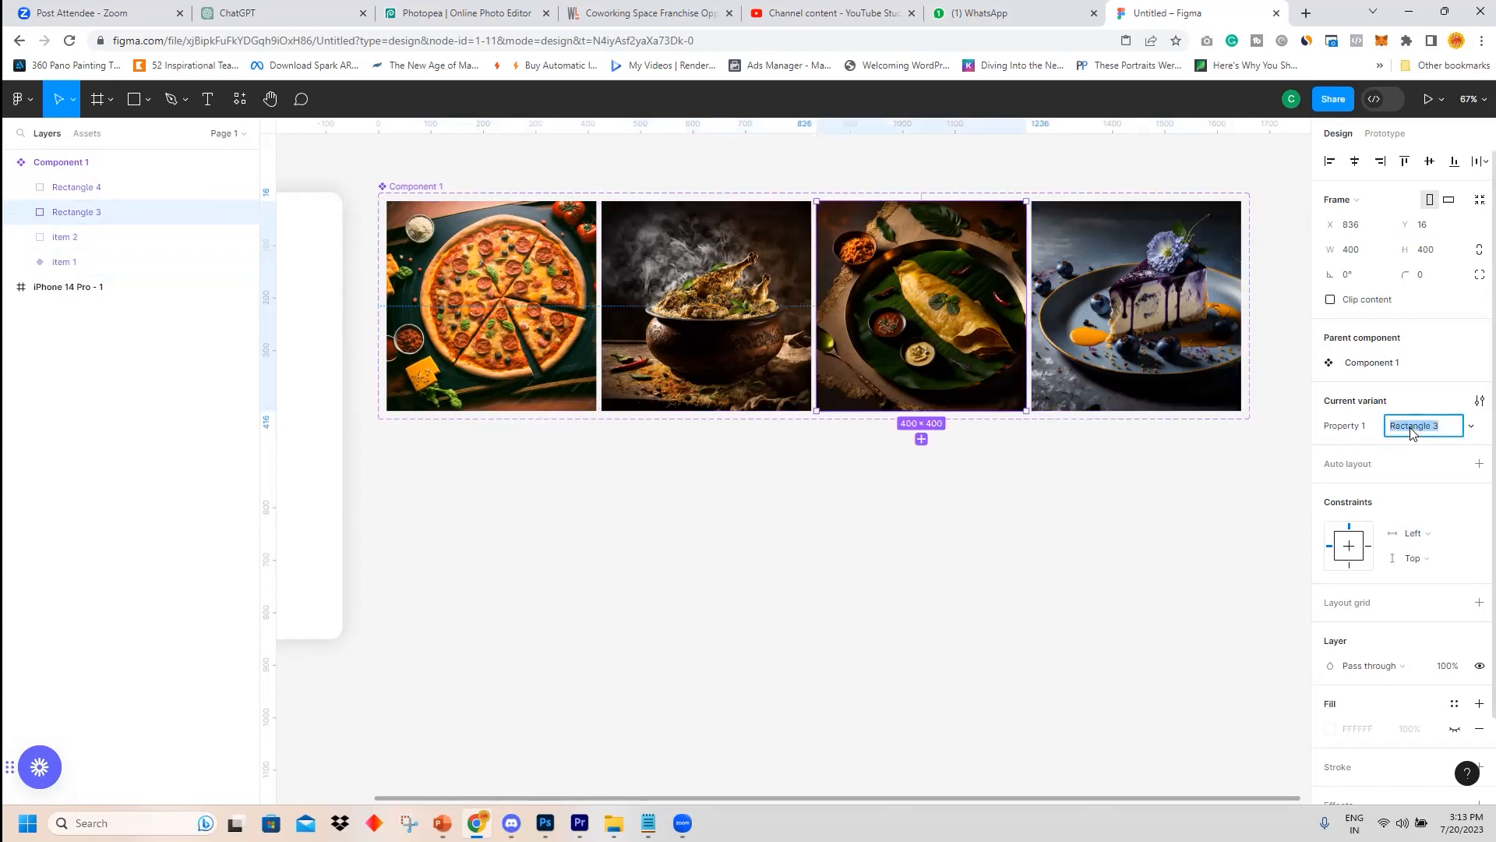
click(1412, 434)
drag(1431, 433, 1316, 434)
text(item)
Rename the fourth variant's property value to item 4.
click(1138, 328)
click(1429, 431)
click(1429, 429)
double_click(1431, 428)
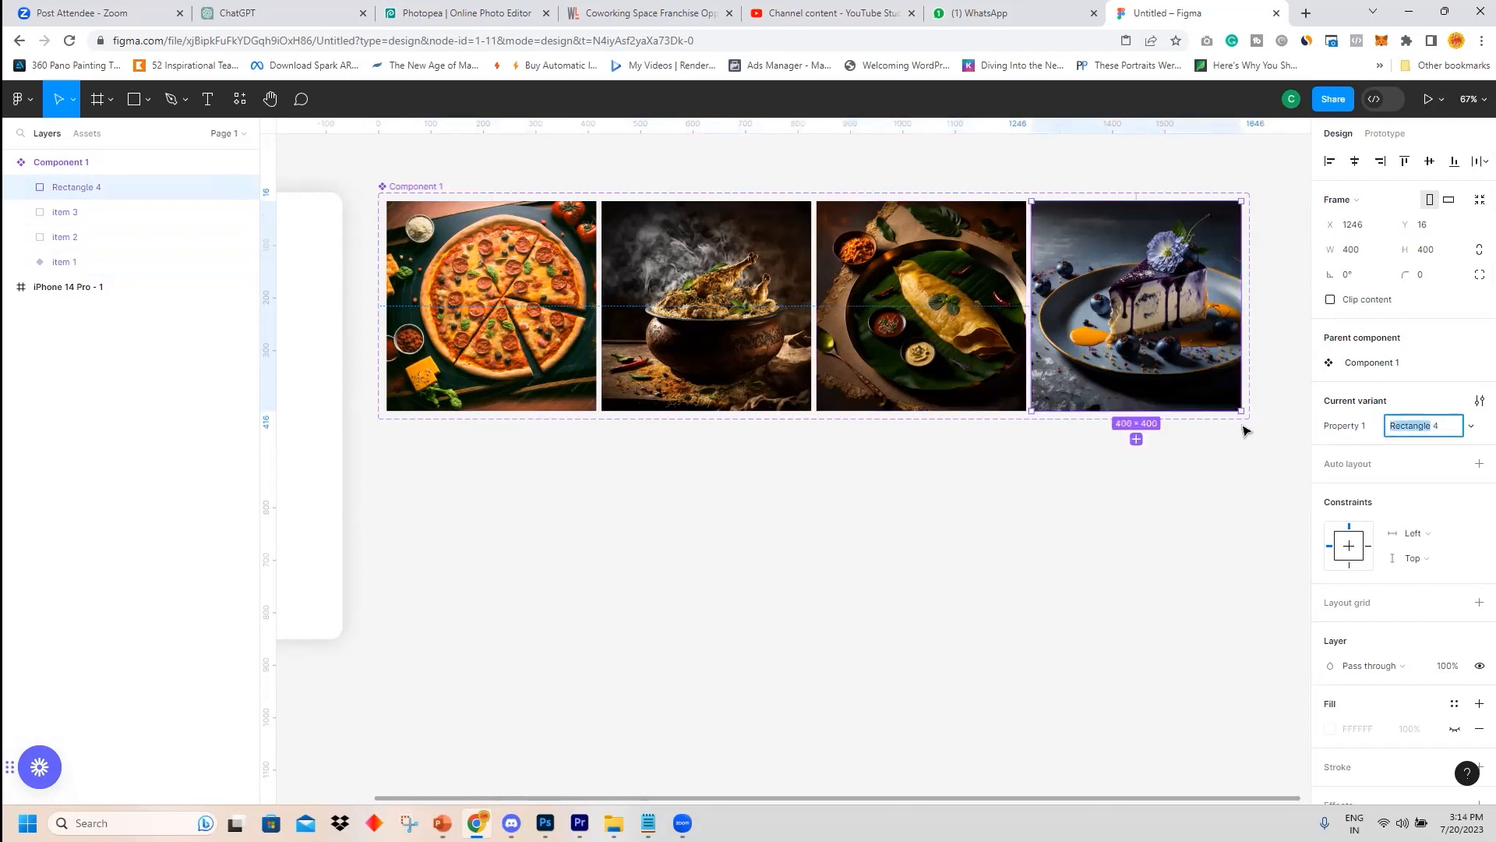
text(item)
click(1076, 539)
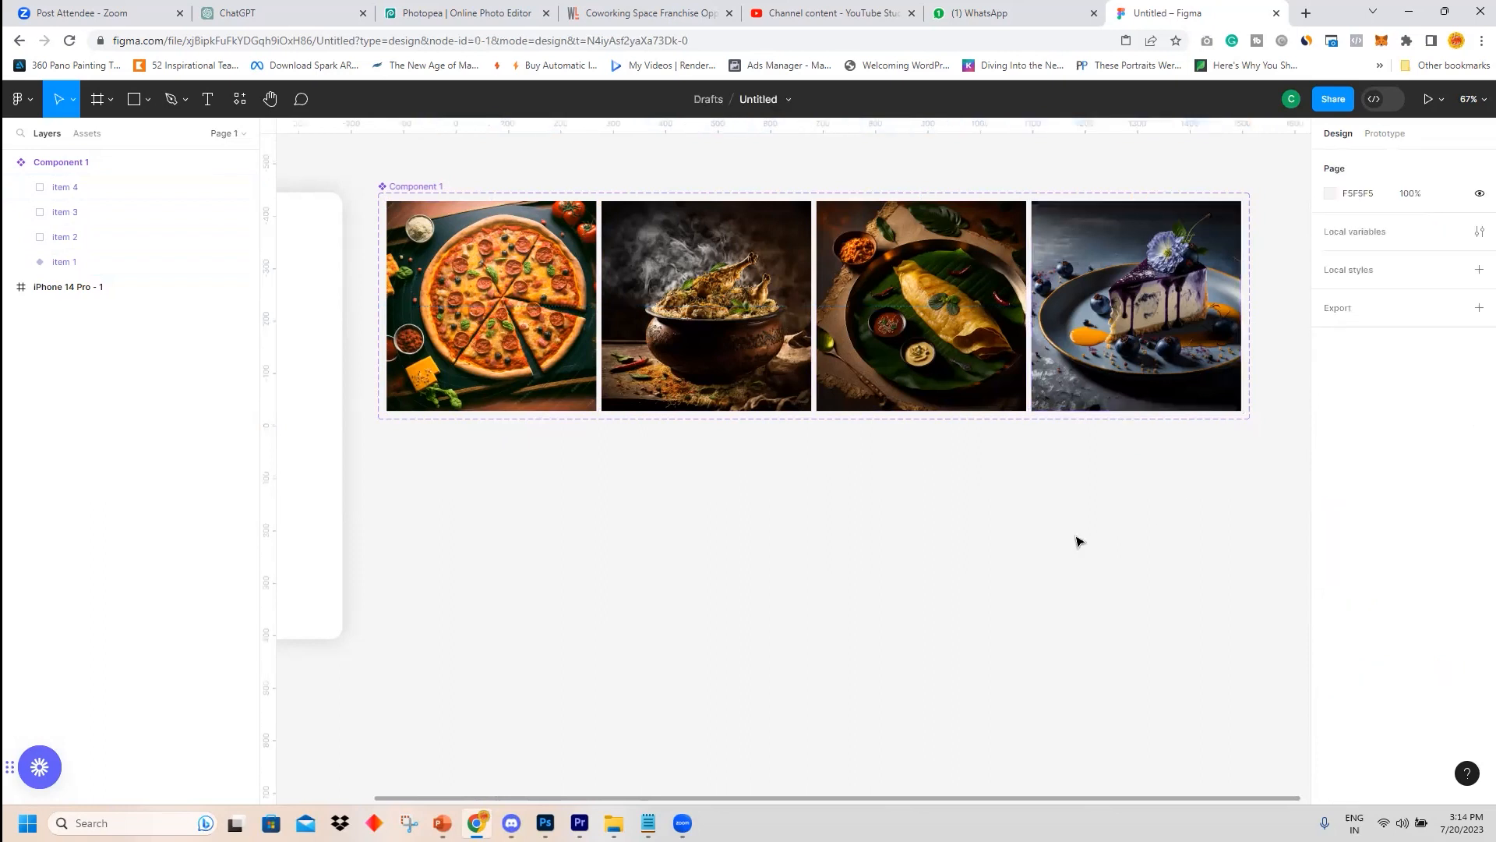
Check each variant's property value by selecting the variants in turn.
click(59, 161)
click(58, 189)
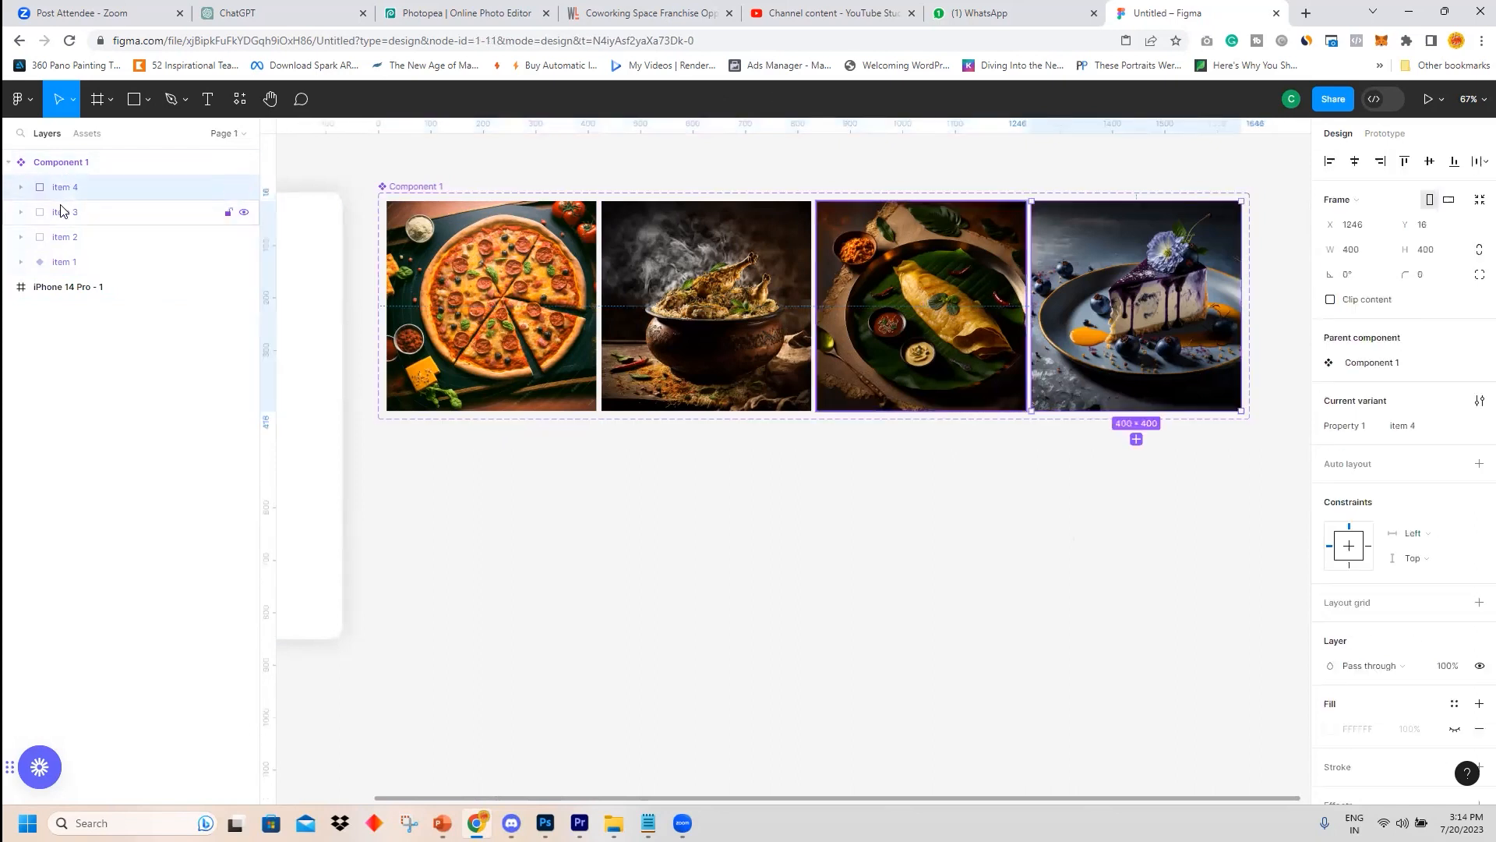
click(62, 212)
click(61, 237)
click(58, 262)
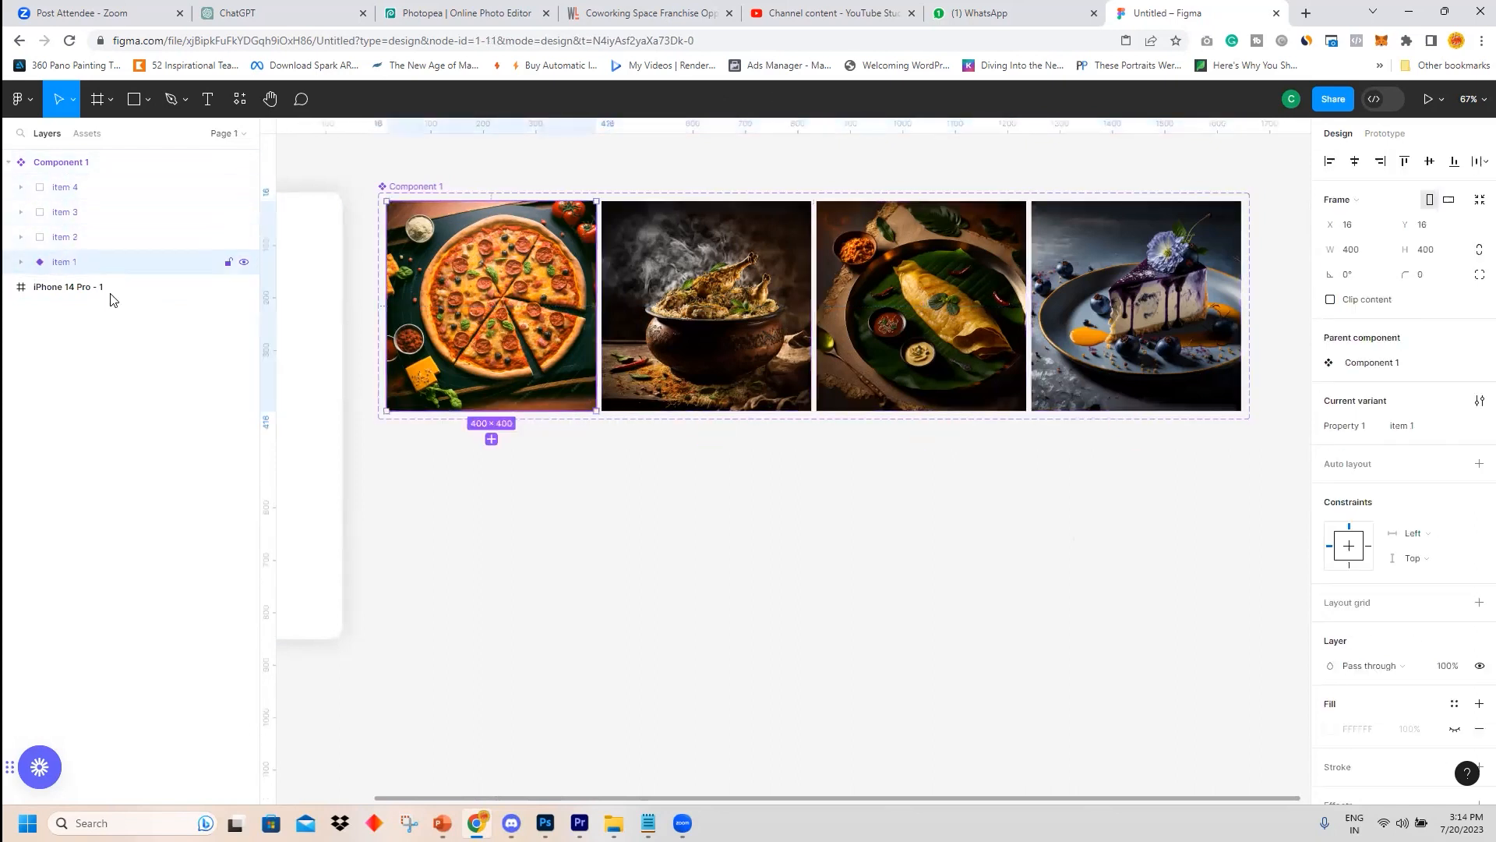
click(59, 240)
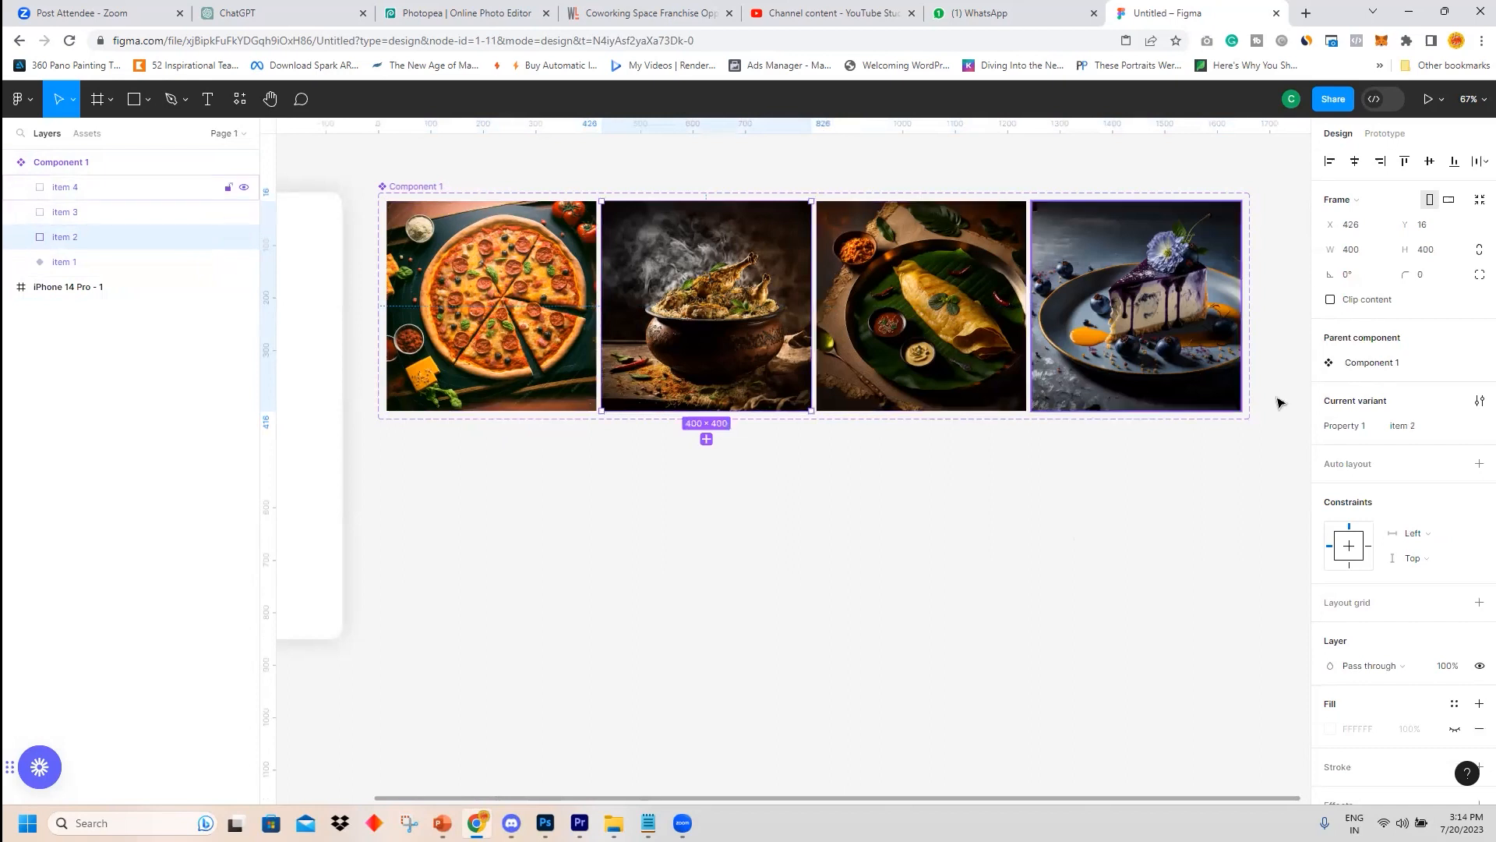
click(1403, 426)
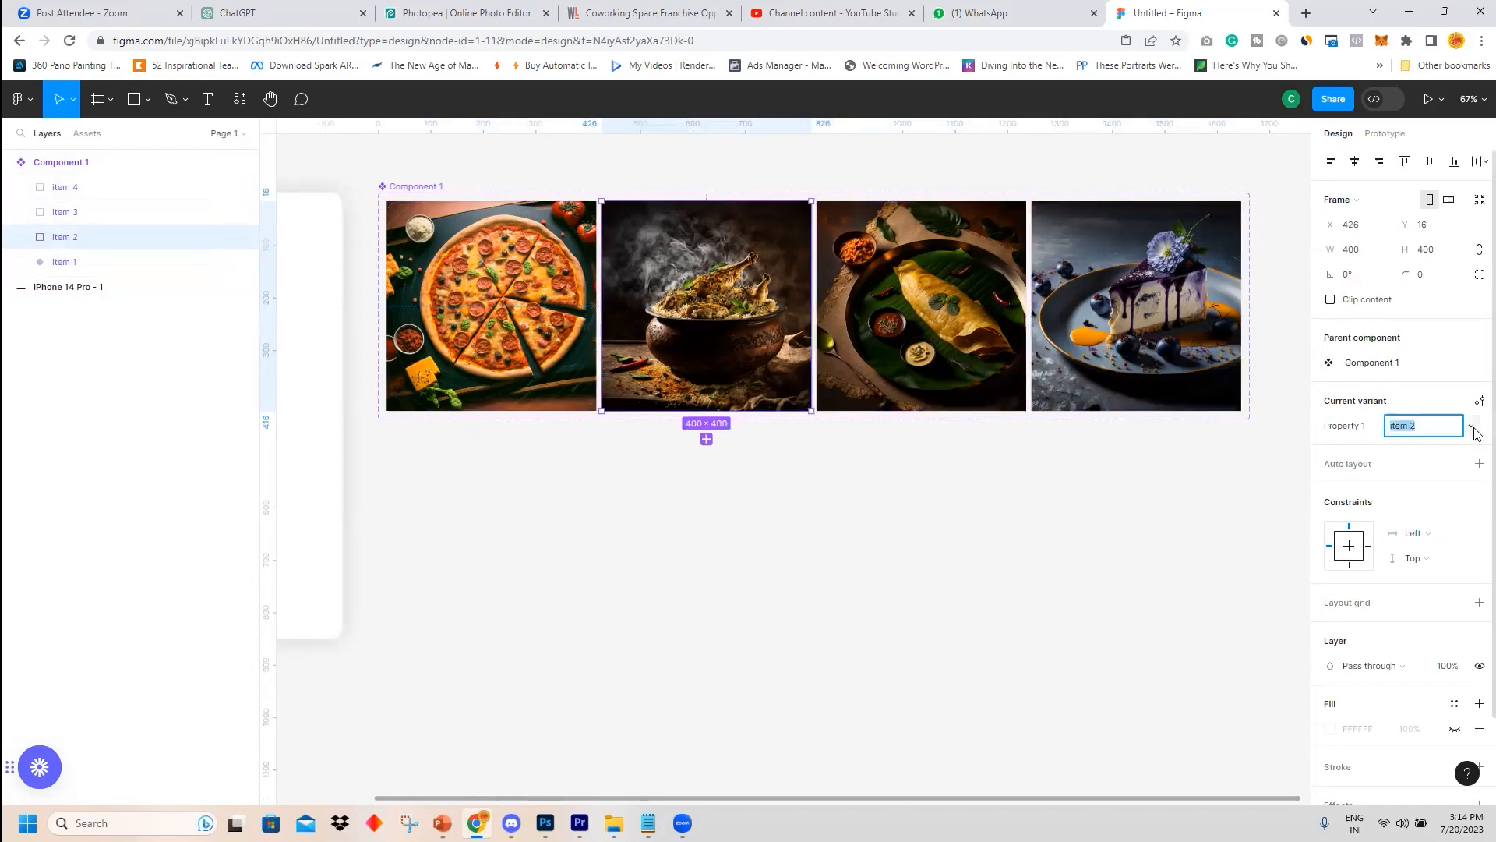
click(916, 315)
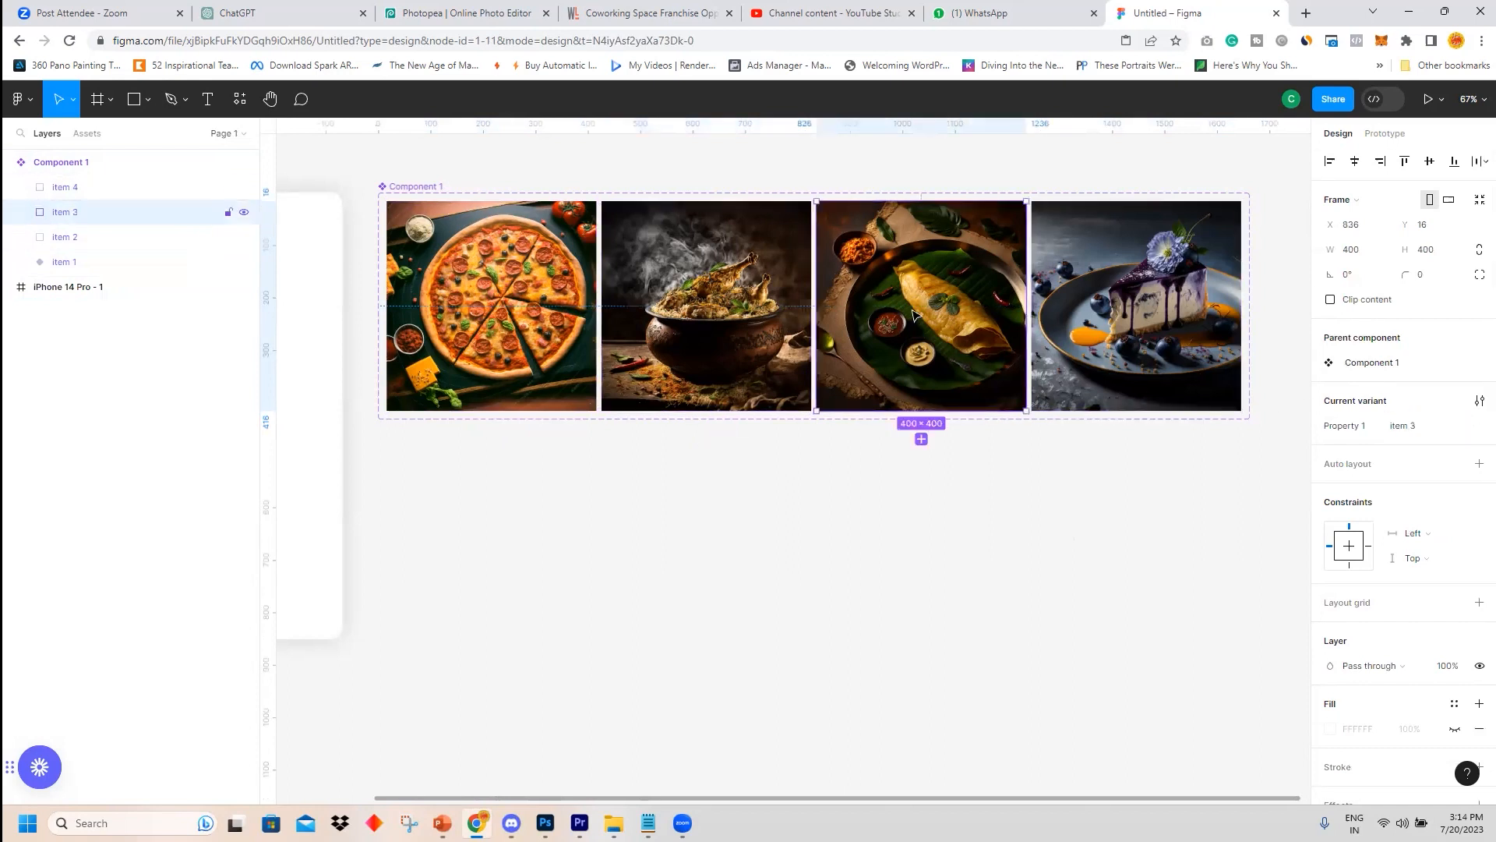
click(1079, 315)
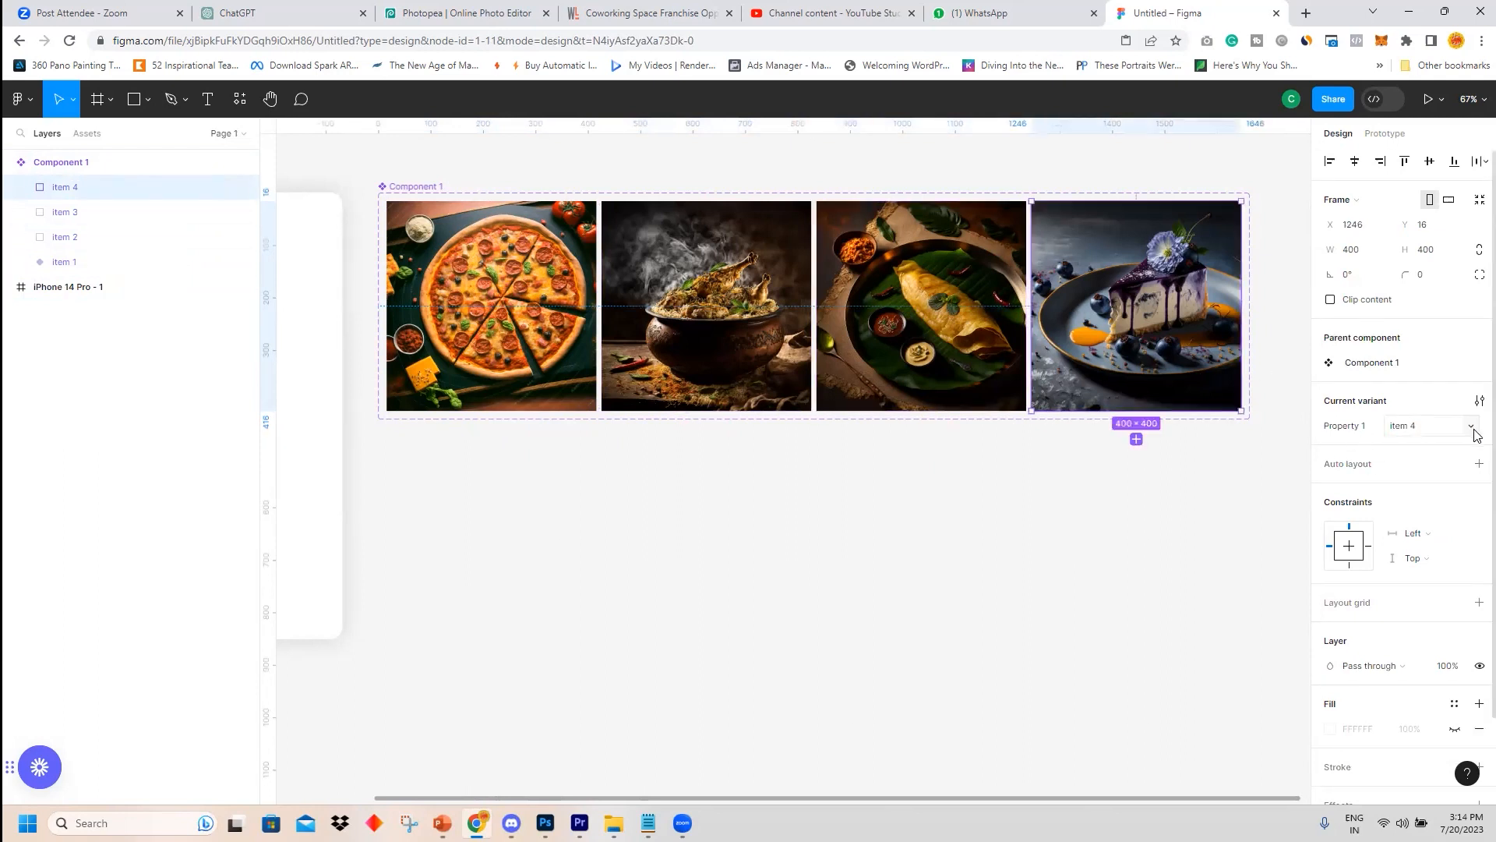
click(1107, 343)
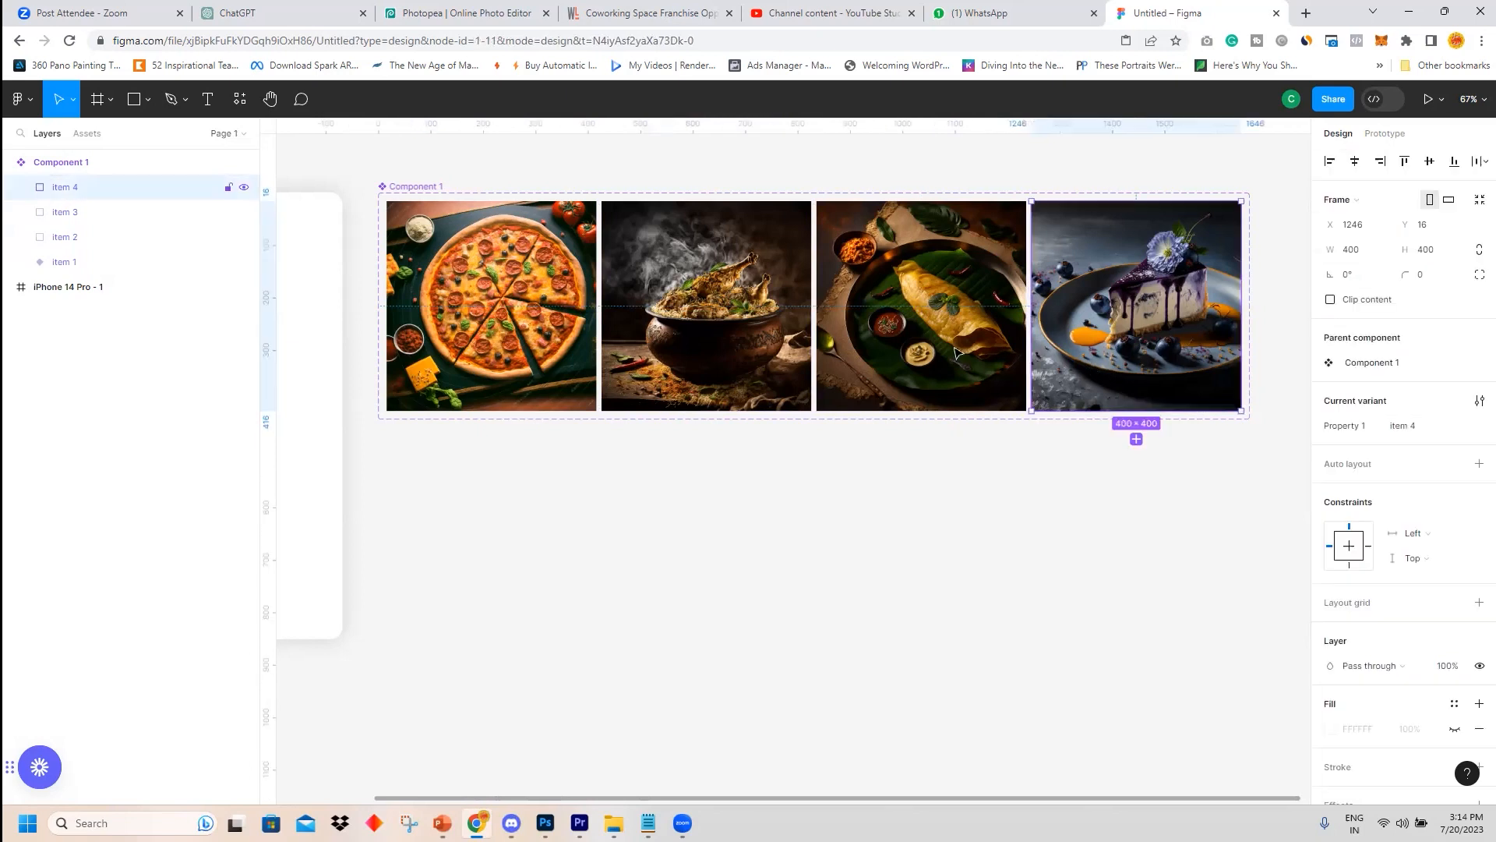
click(912, 335)
click(672, 330)
click(514, 324)
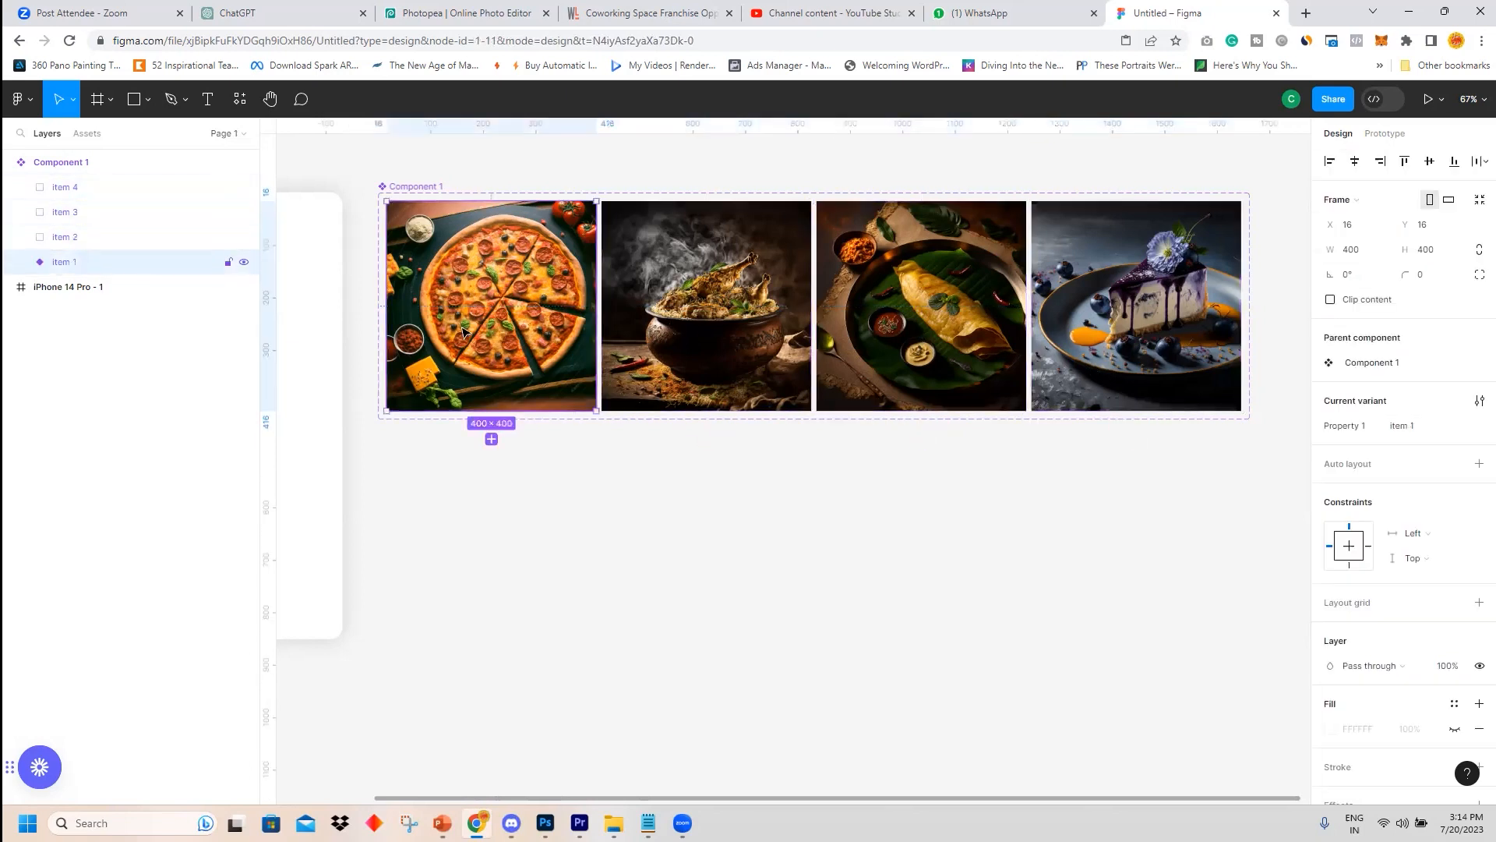
click(47, 237)
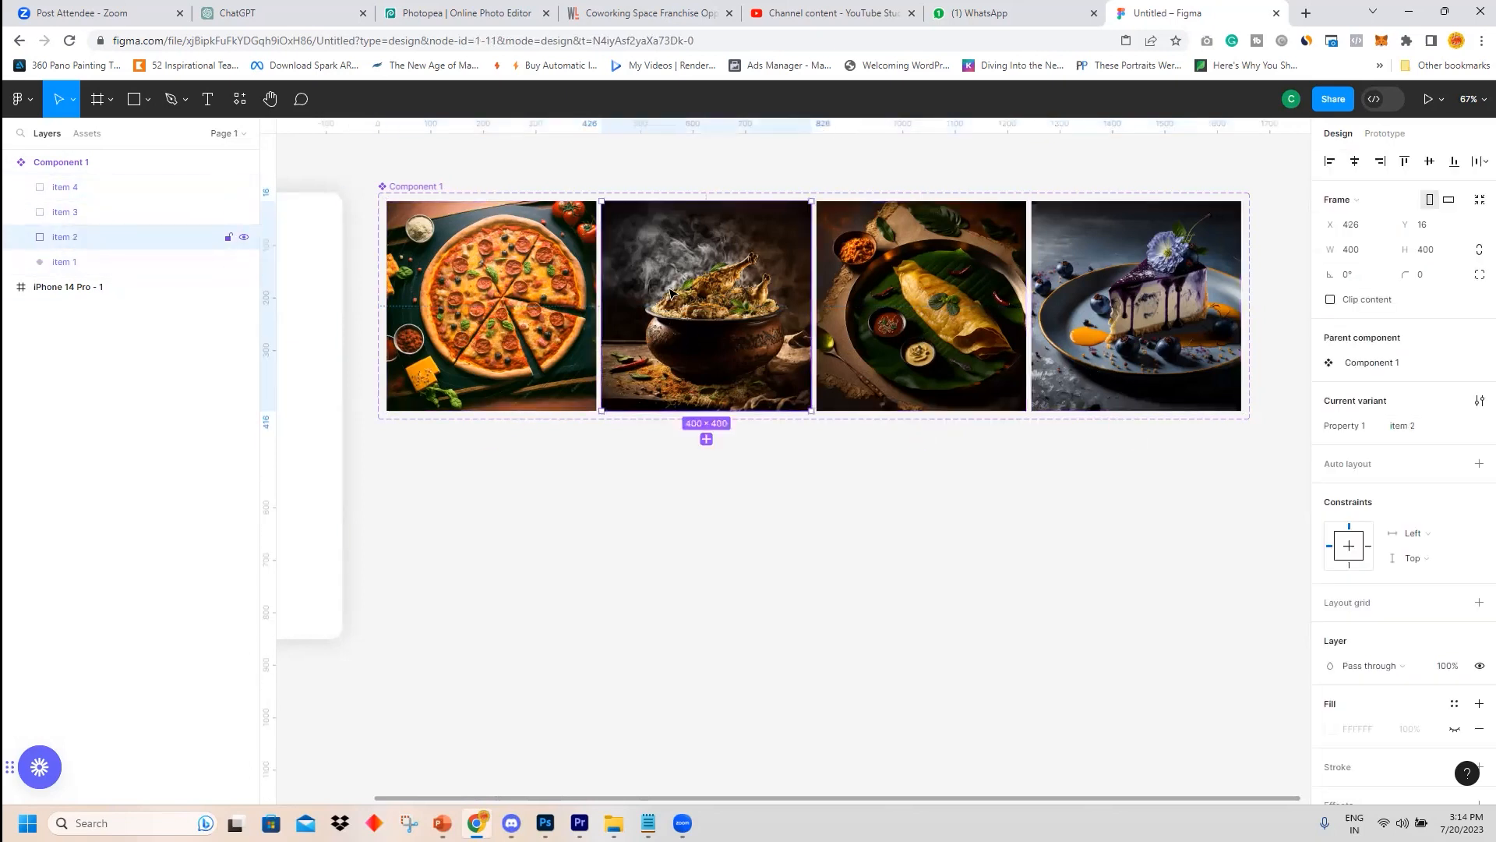
click(577, 293)
click(919, 296)
click(1159, 293)
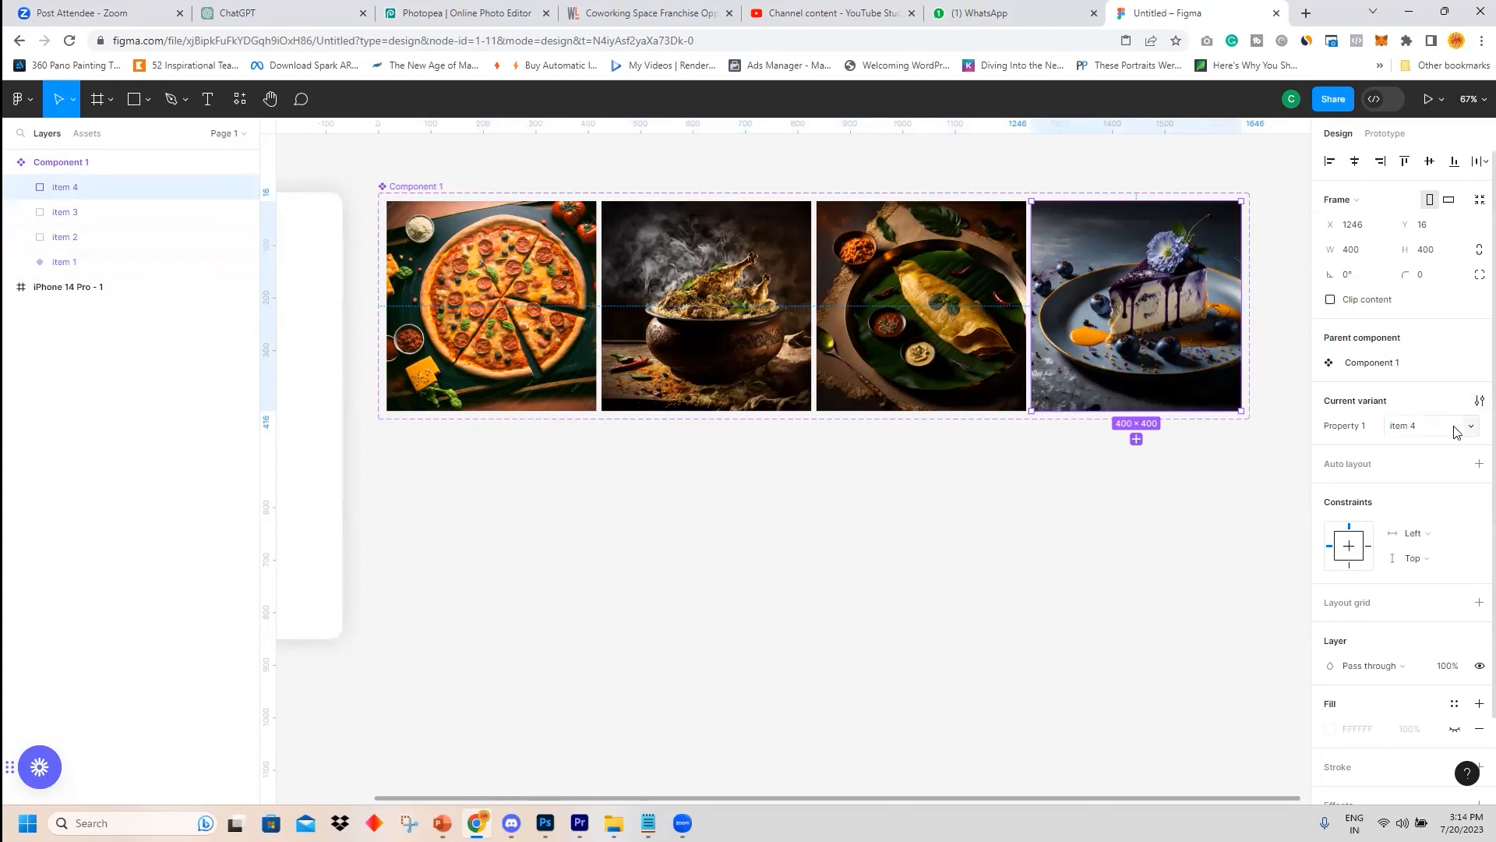
click(718, 478)
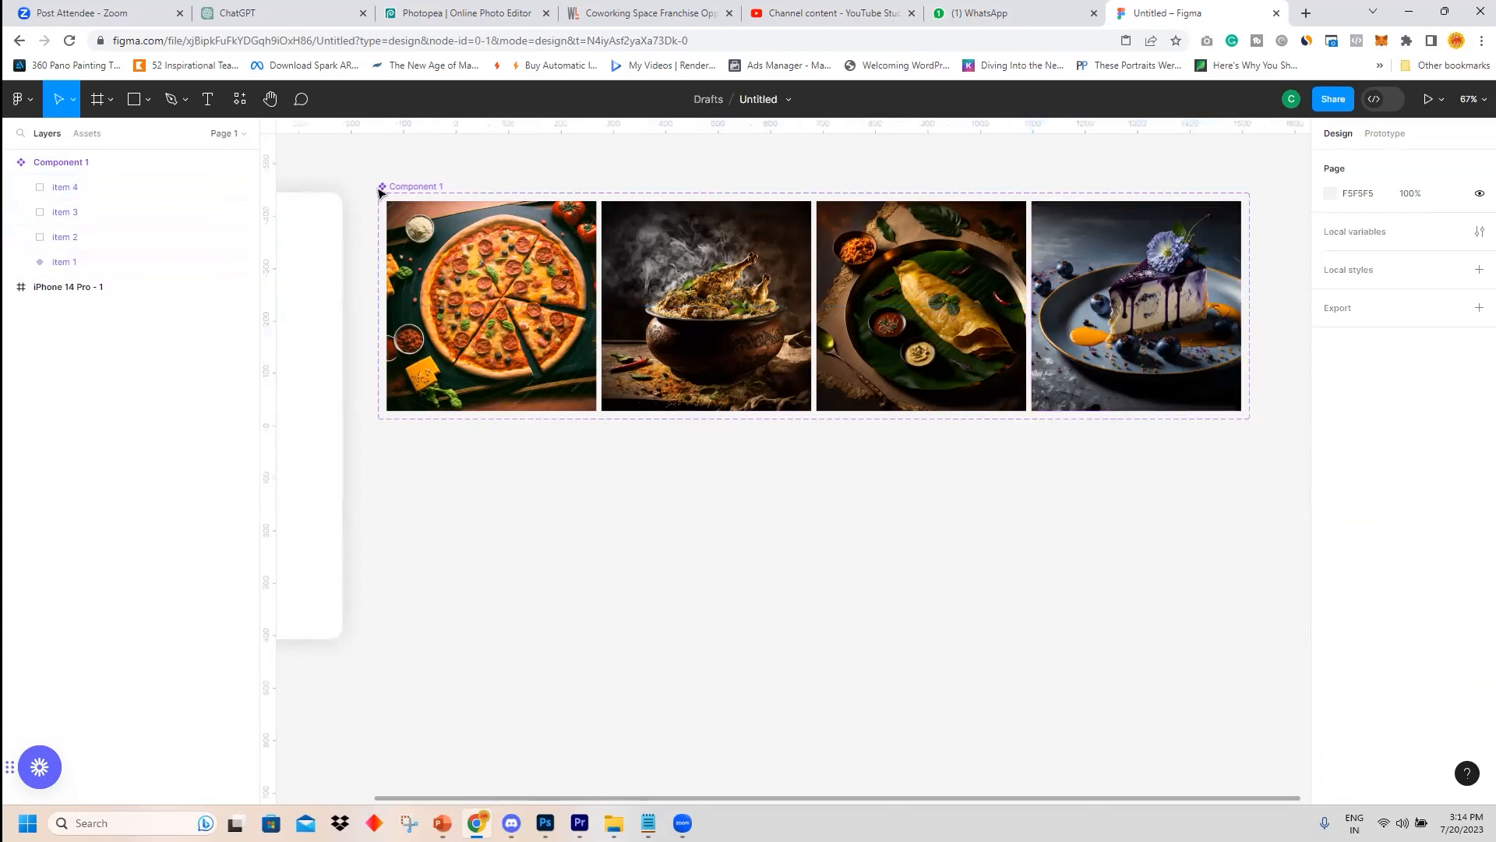
Move the component set beside the iPhone 14 Pro frame.
click(415, 186)
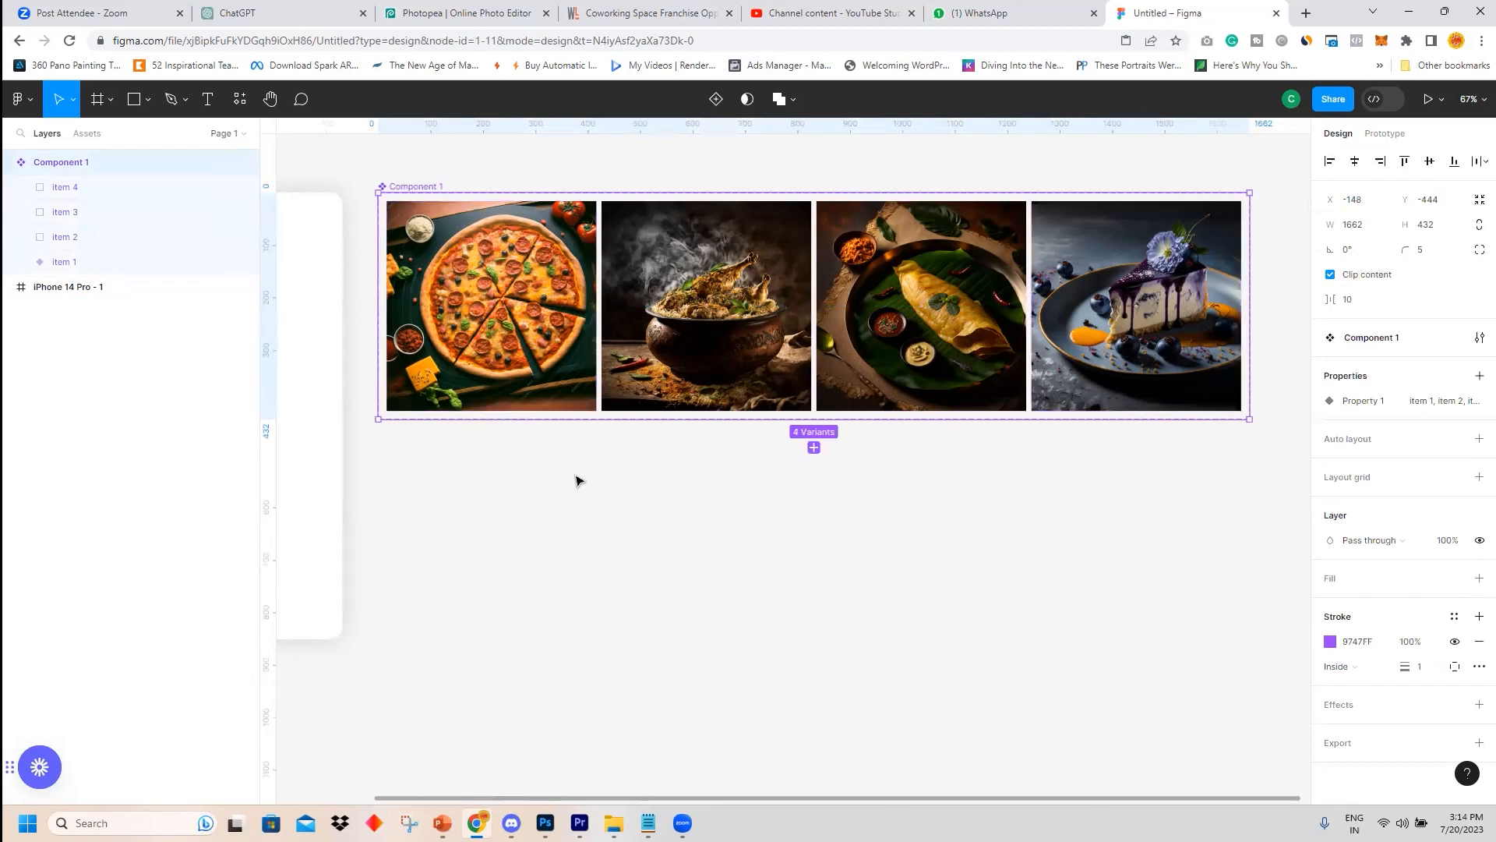
scroll(573, 473, down, 3)
drag(599, 515, 919, 495)
click(931, 515)
click(973, 301)
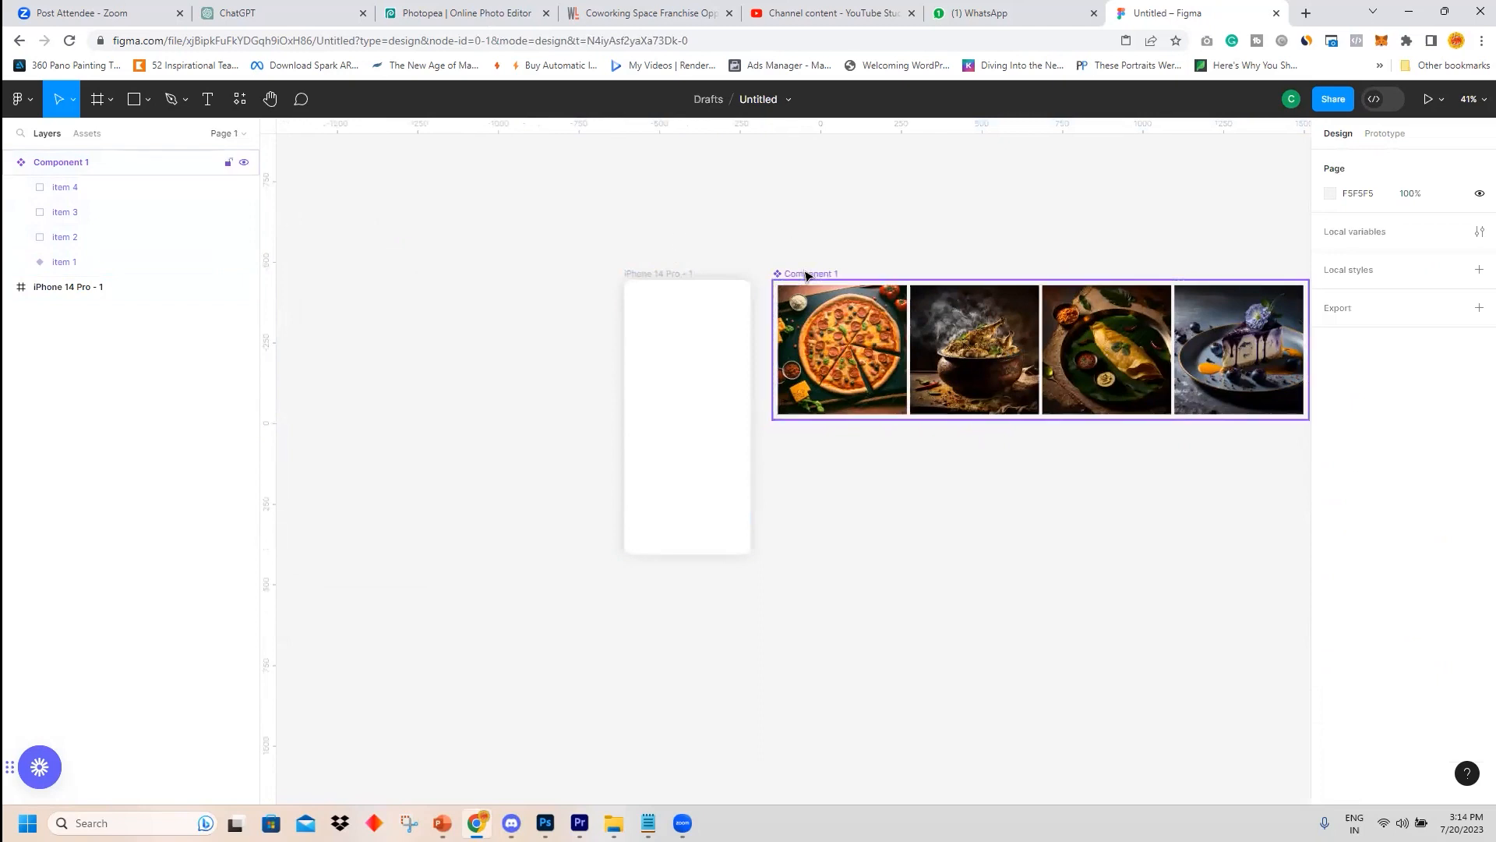
Select each variant of the component set in turn.
click(973, 301)
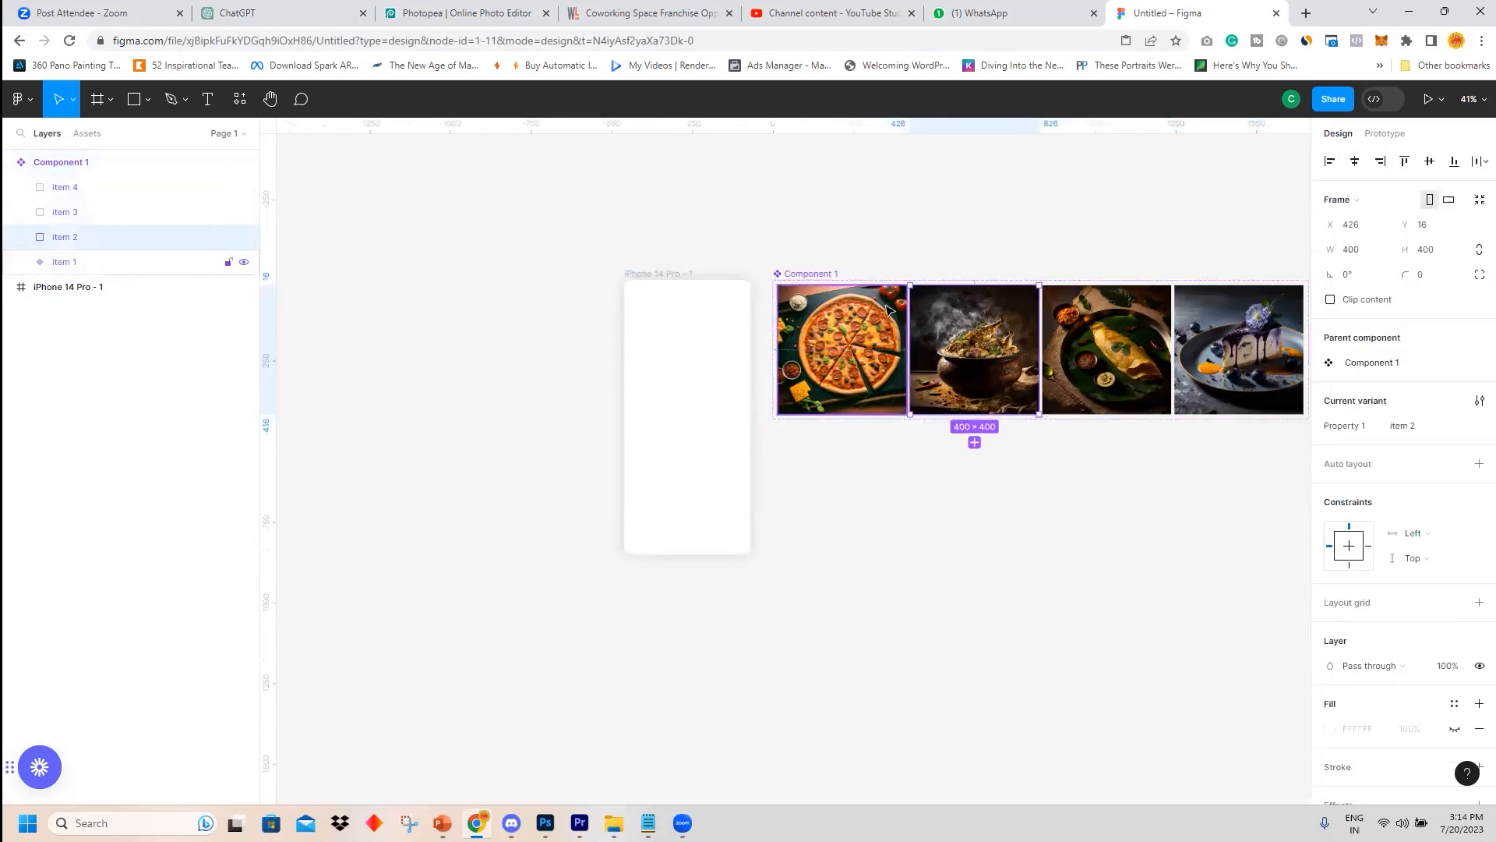
click(857, 319)
click(958, 320)
click(1107, 319)
click(1247, 327)
Place an instance of the component from the assets at the top of the iPhone frame.
click(521, 204)
click(86, 135)
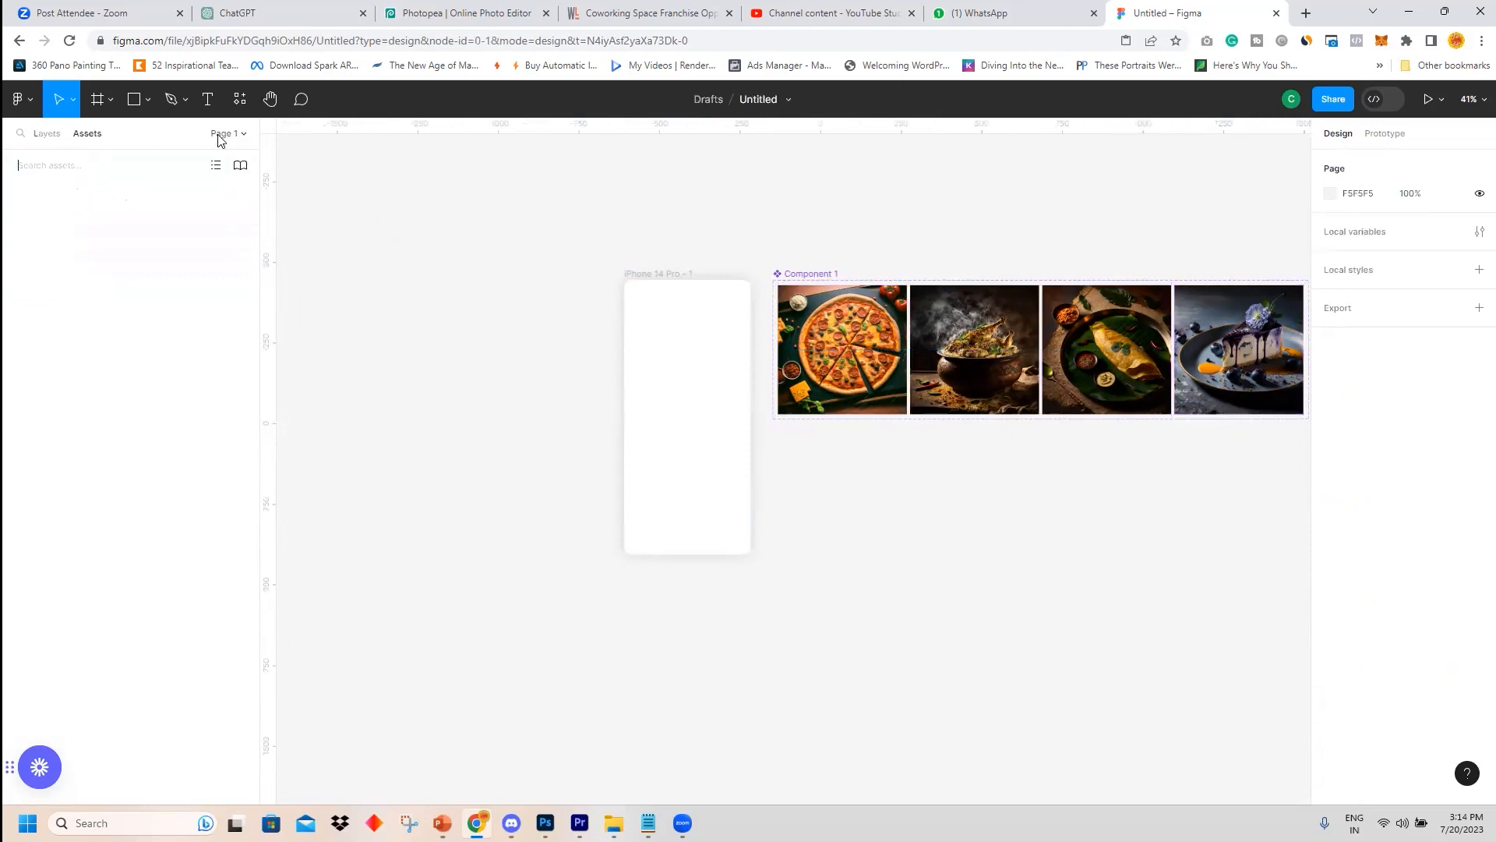
drag(30, 243, 657, 333)
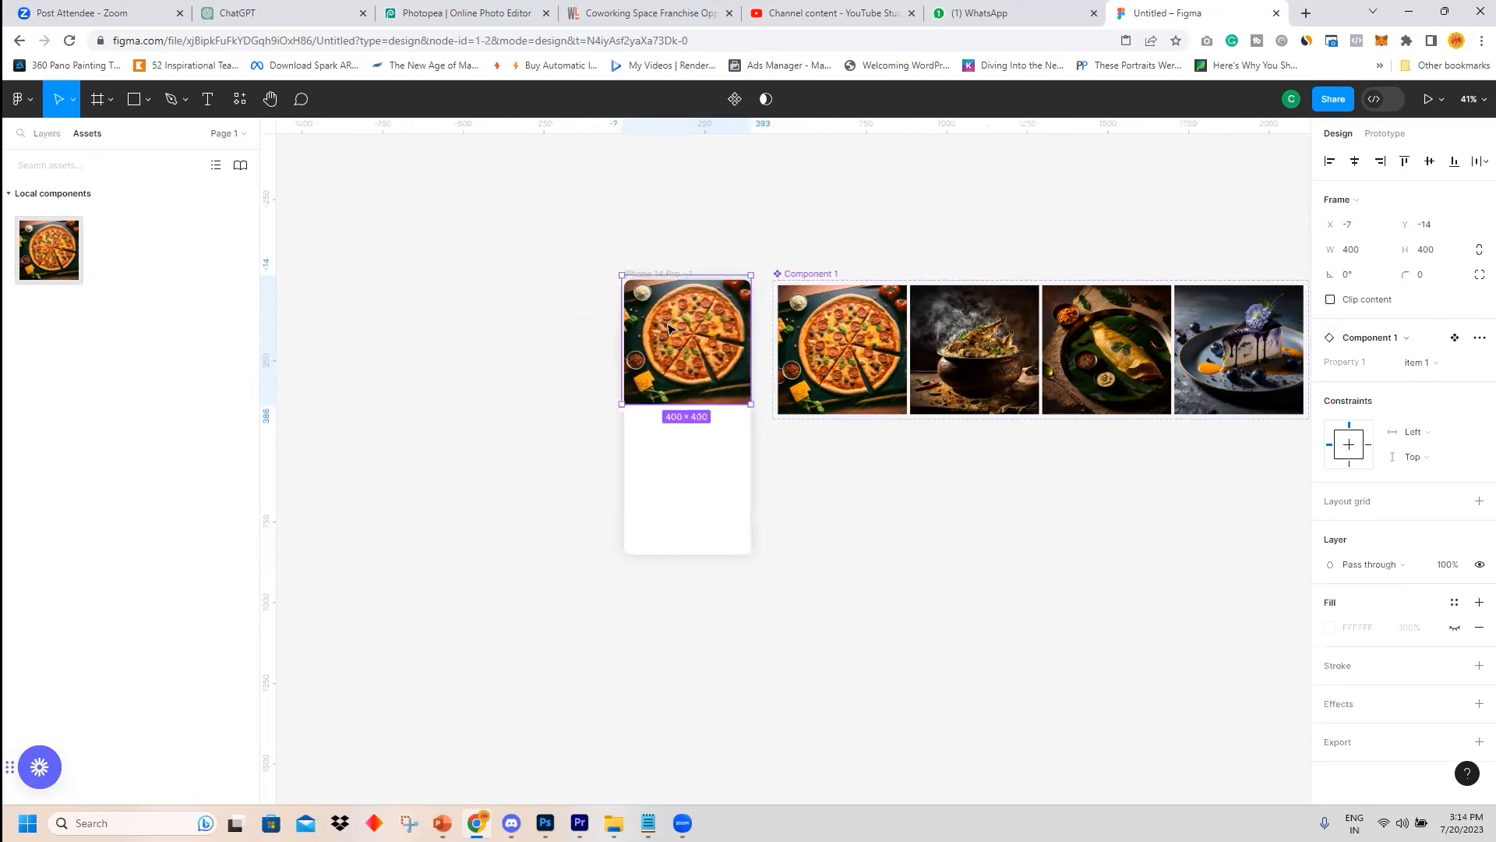
Switch the instance's variant through item 2, item 3 and item 4, returning to item 1.
click(1457, 371)
click(1391, 383)
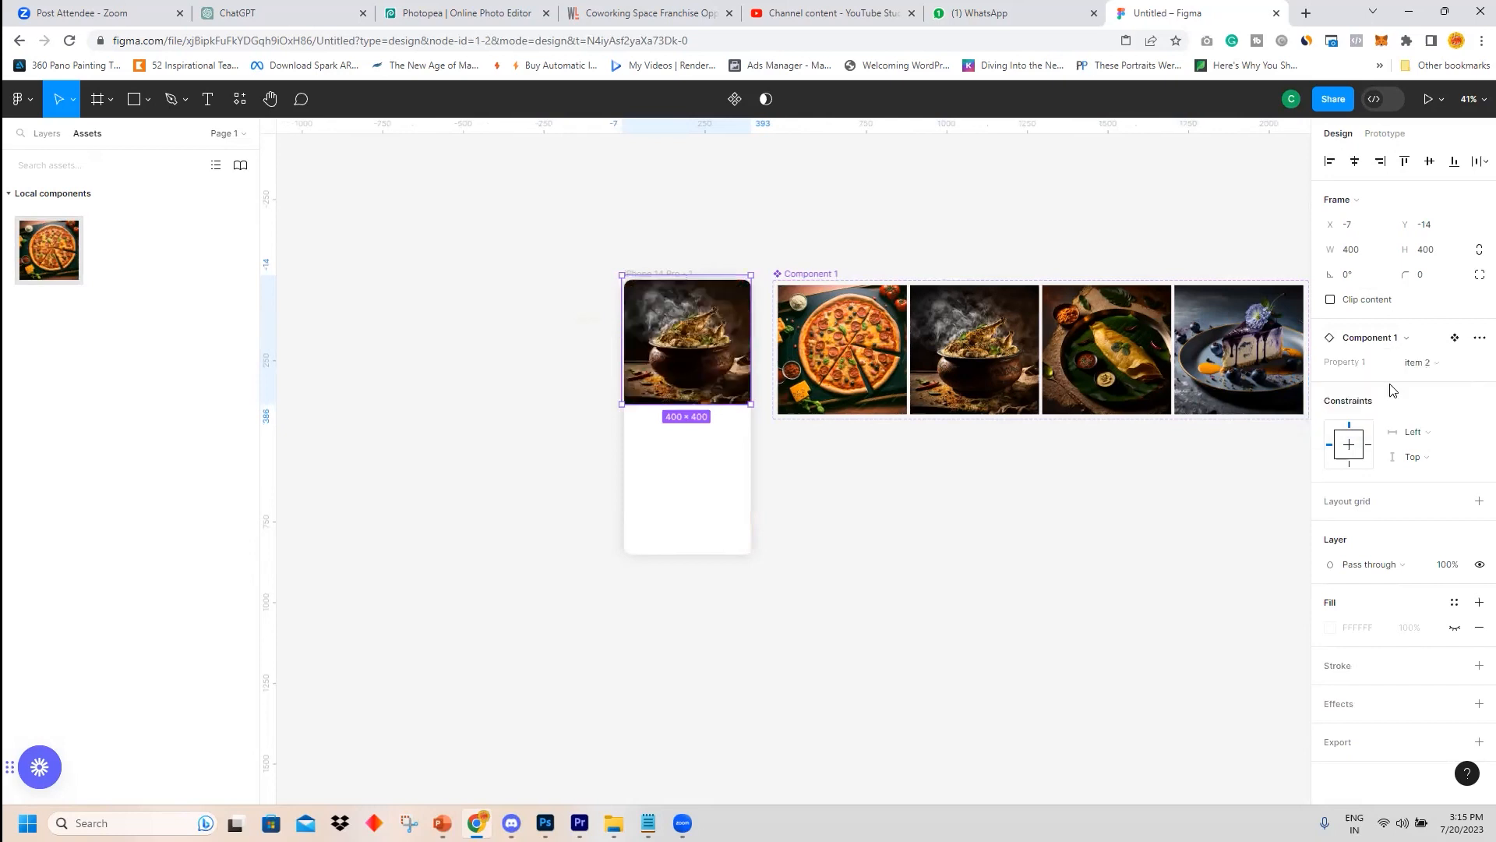
click(1455, 363)
click(1433, 380)
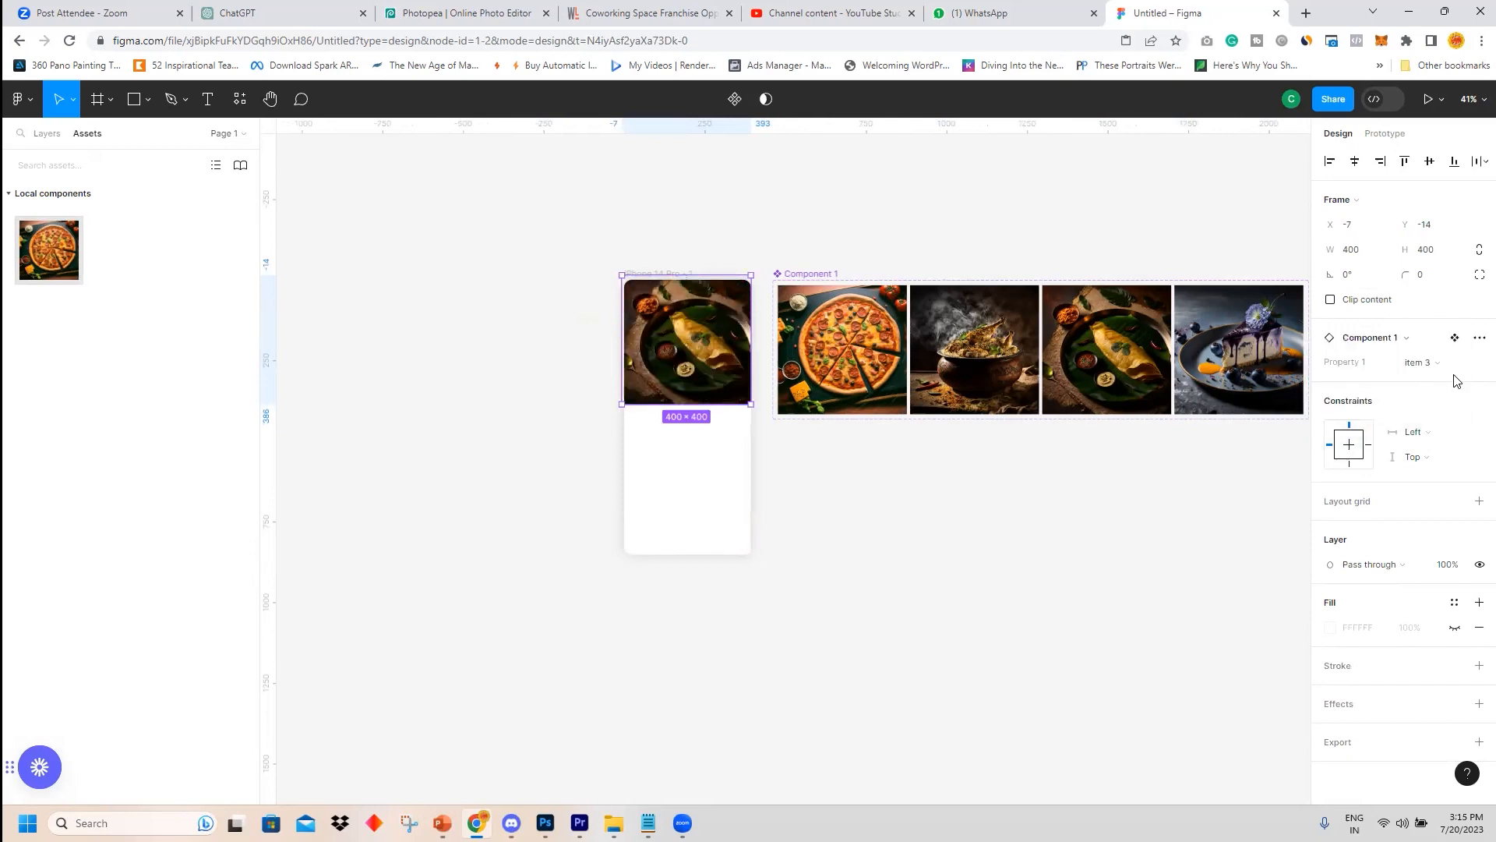
click(1454, 371)
click(1424, 382)
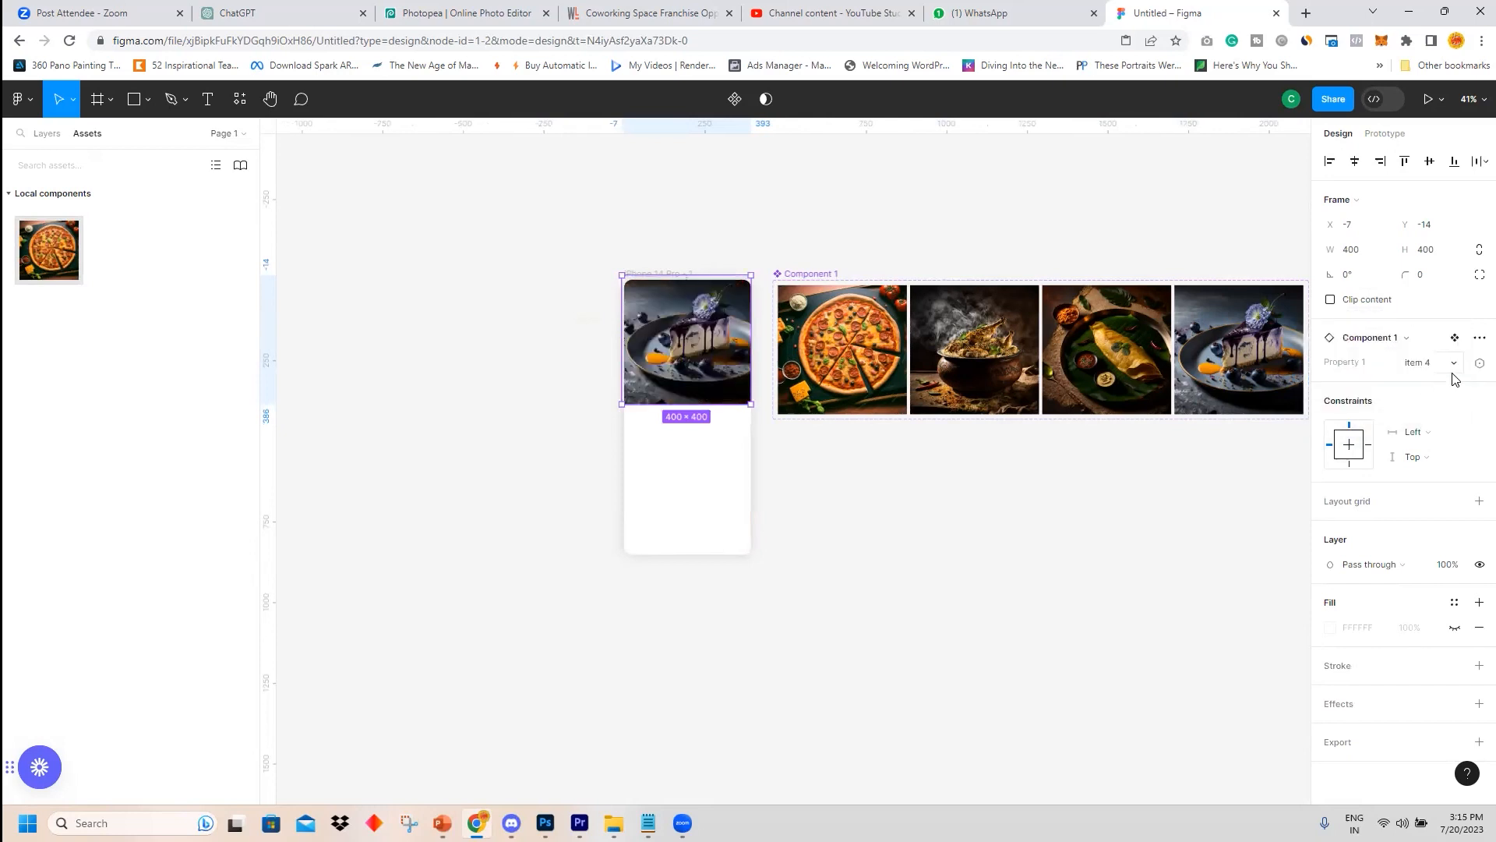
click(1456, 366)
click(1397, 307)
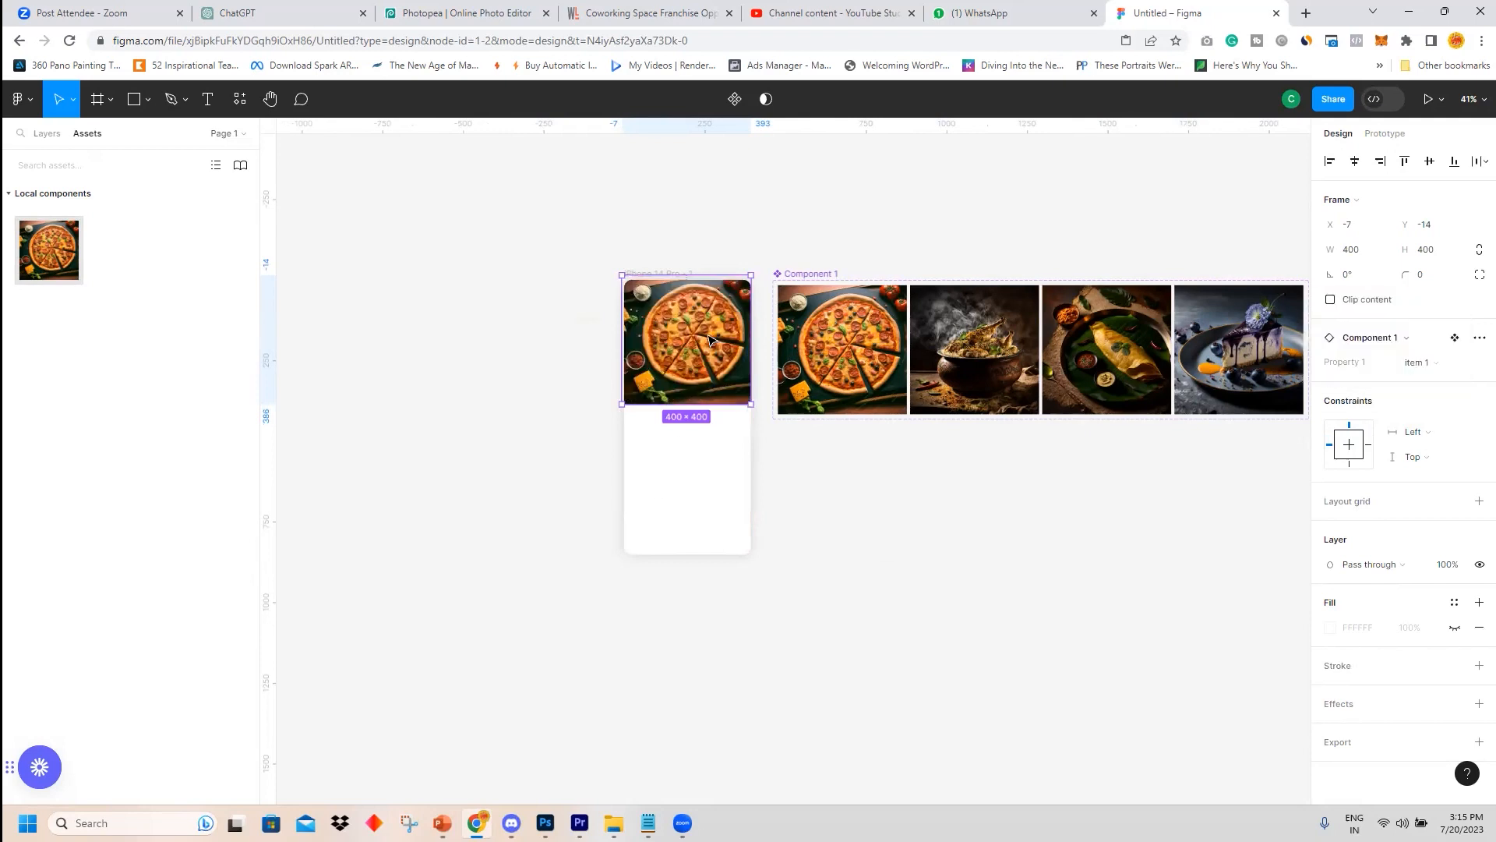
Nudge the instance to the frame's left edge at X 0.
scroll(709, 339, up, 6)
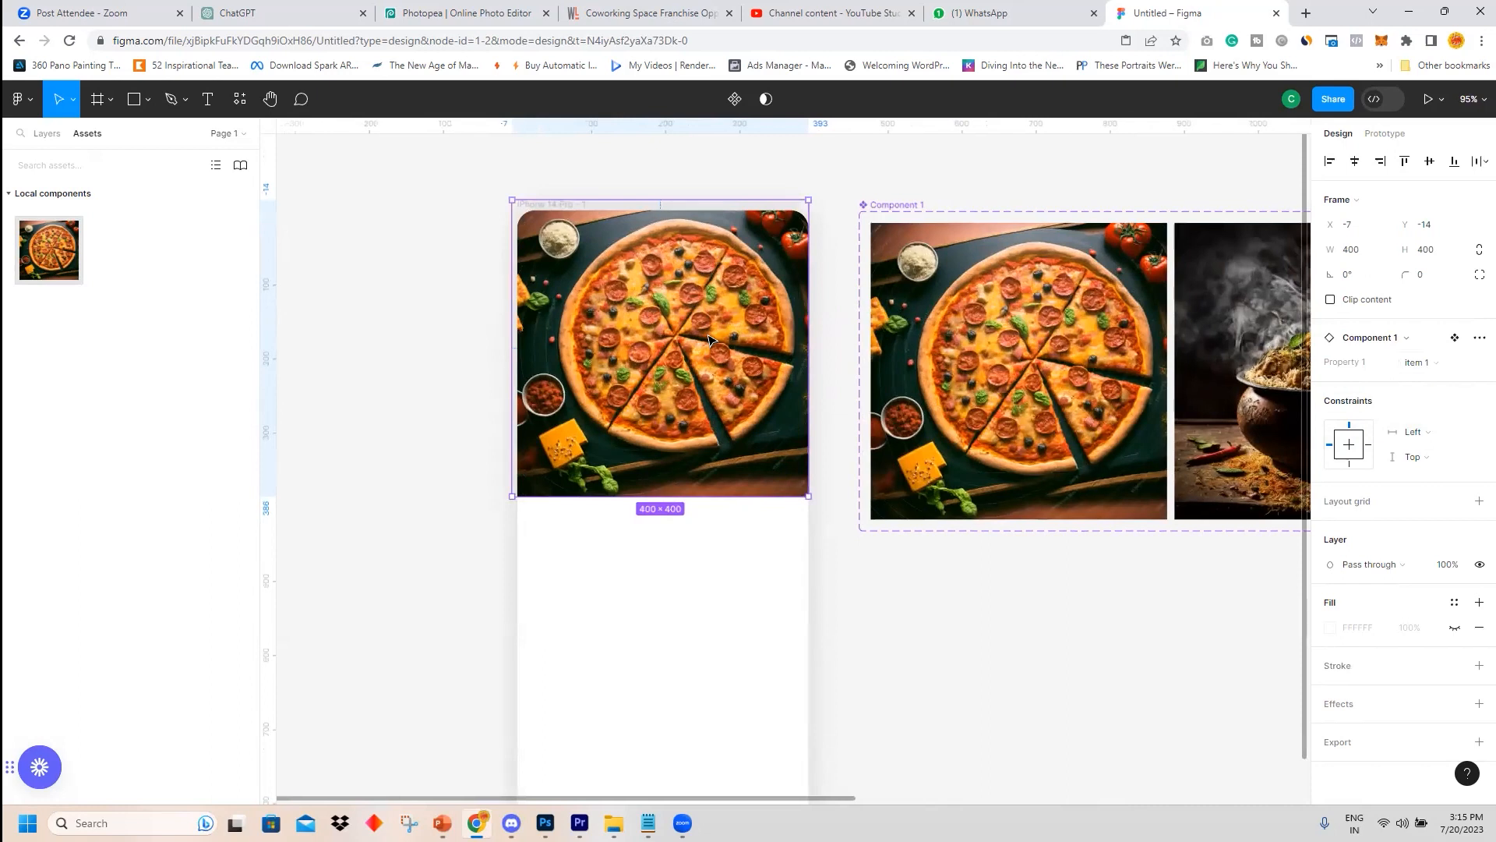
drag(709, 339, 714, 340)
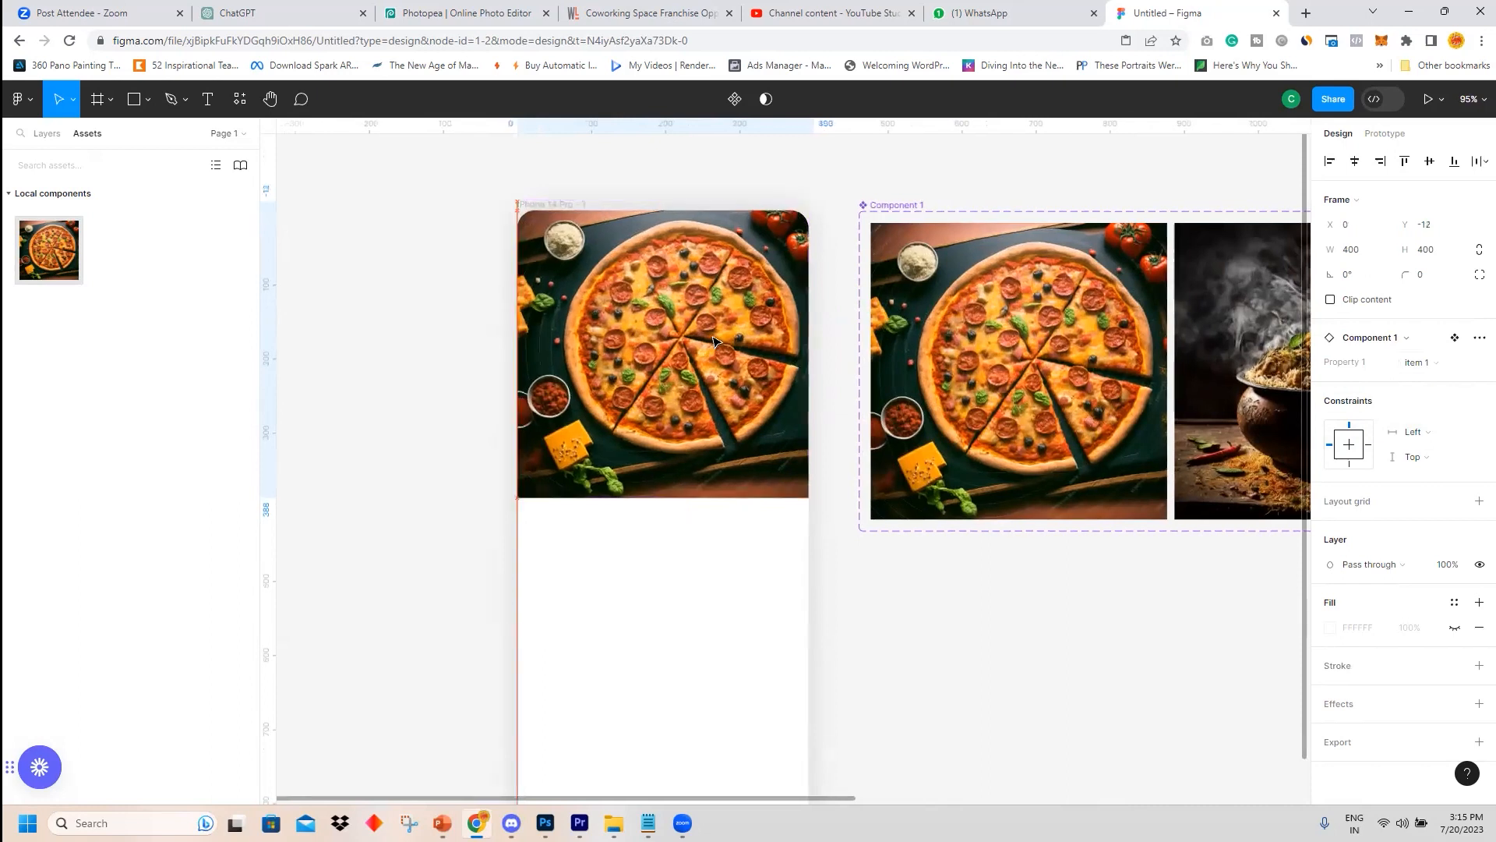
click(419, 322)
scroll(1046, 568, down, 2)
scroll(922, 538, up, 1)
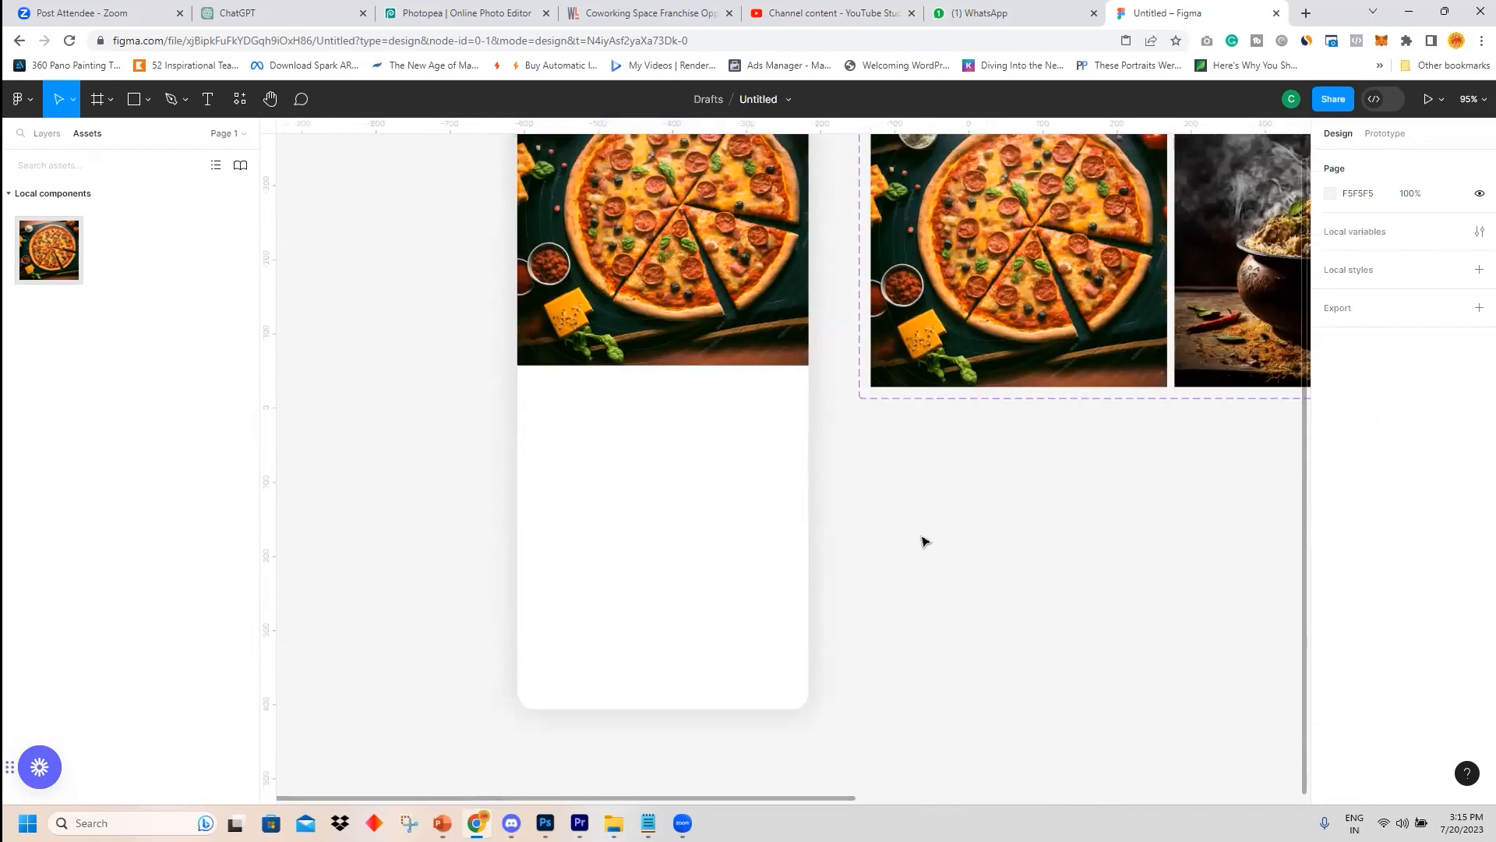
click(148, 106)
scroll(912, 385, up, 4)
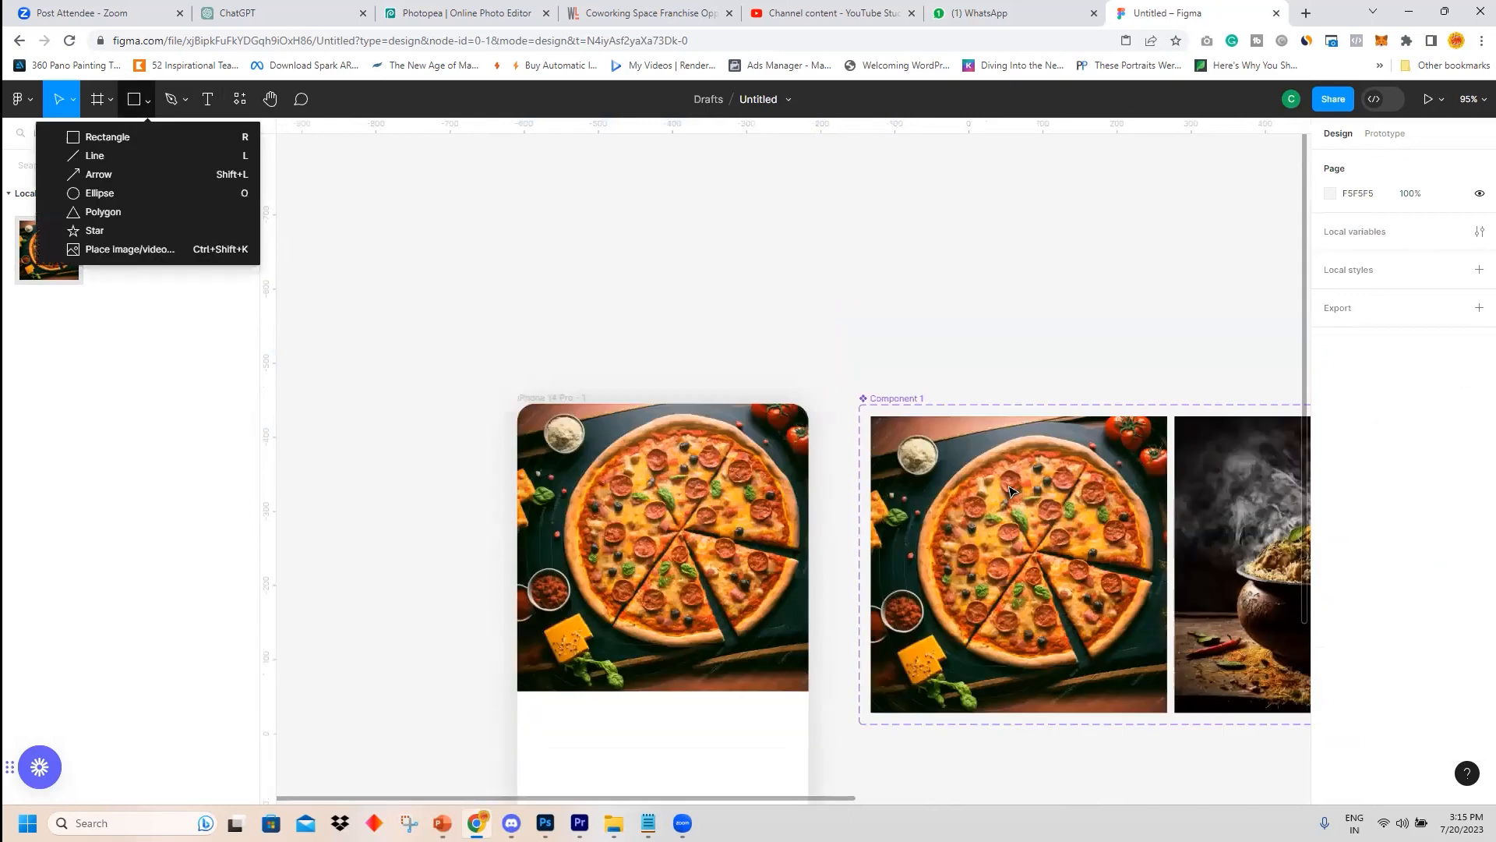
Rename the component set to slider.
click(896, 400)
double_click(896, 400)
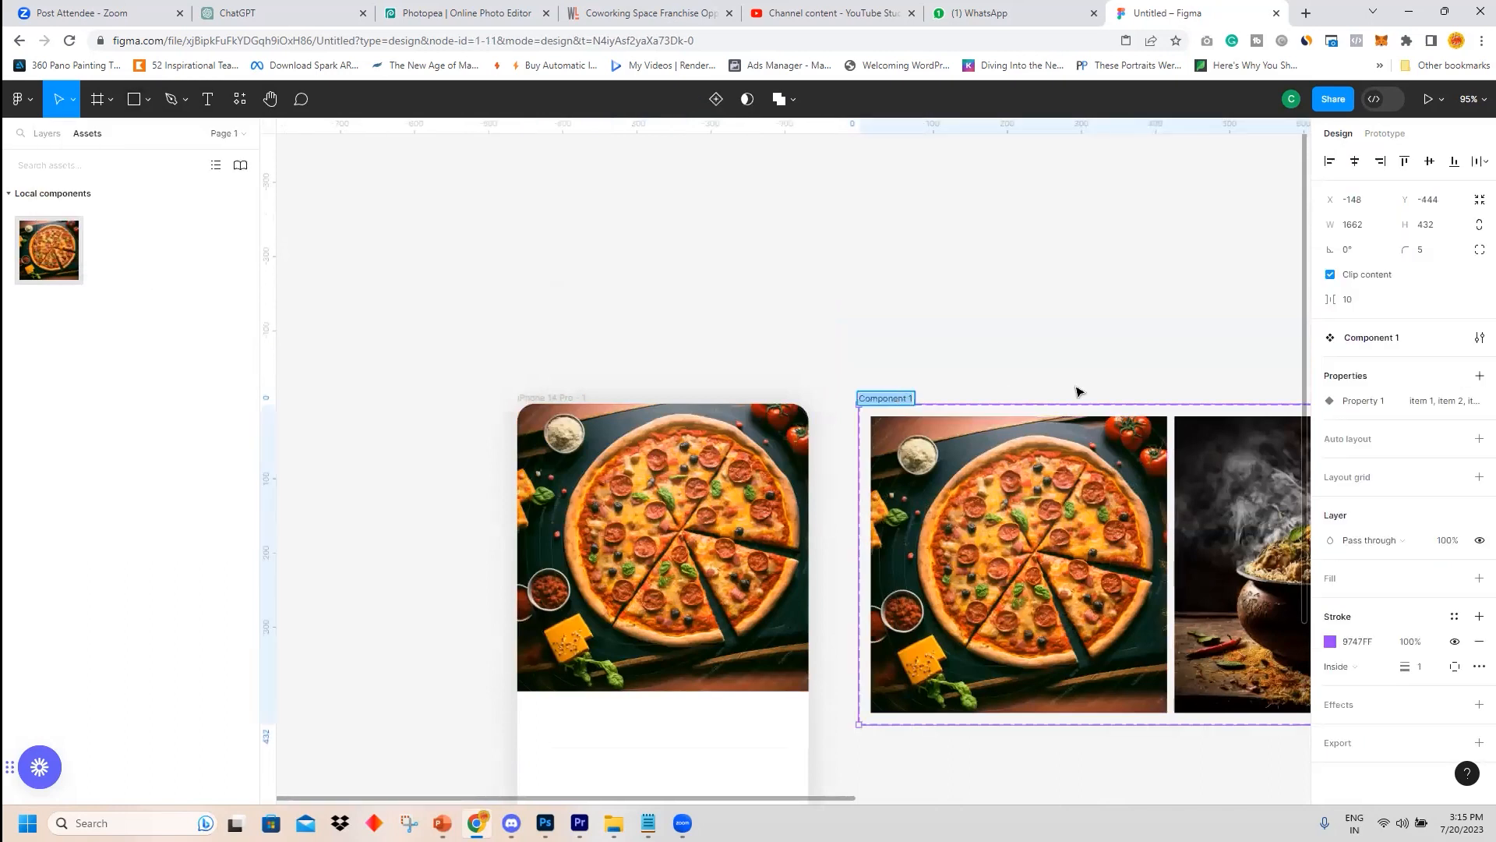
text(c)
click(1064, 335)
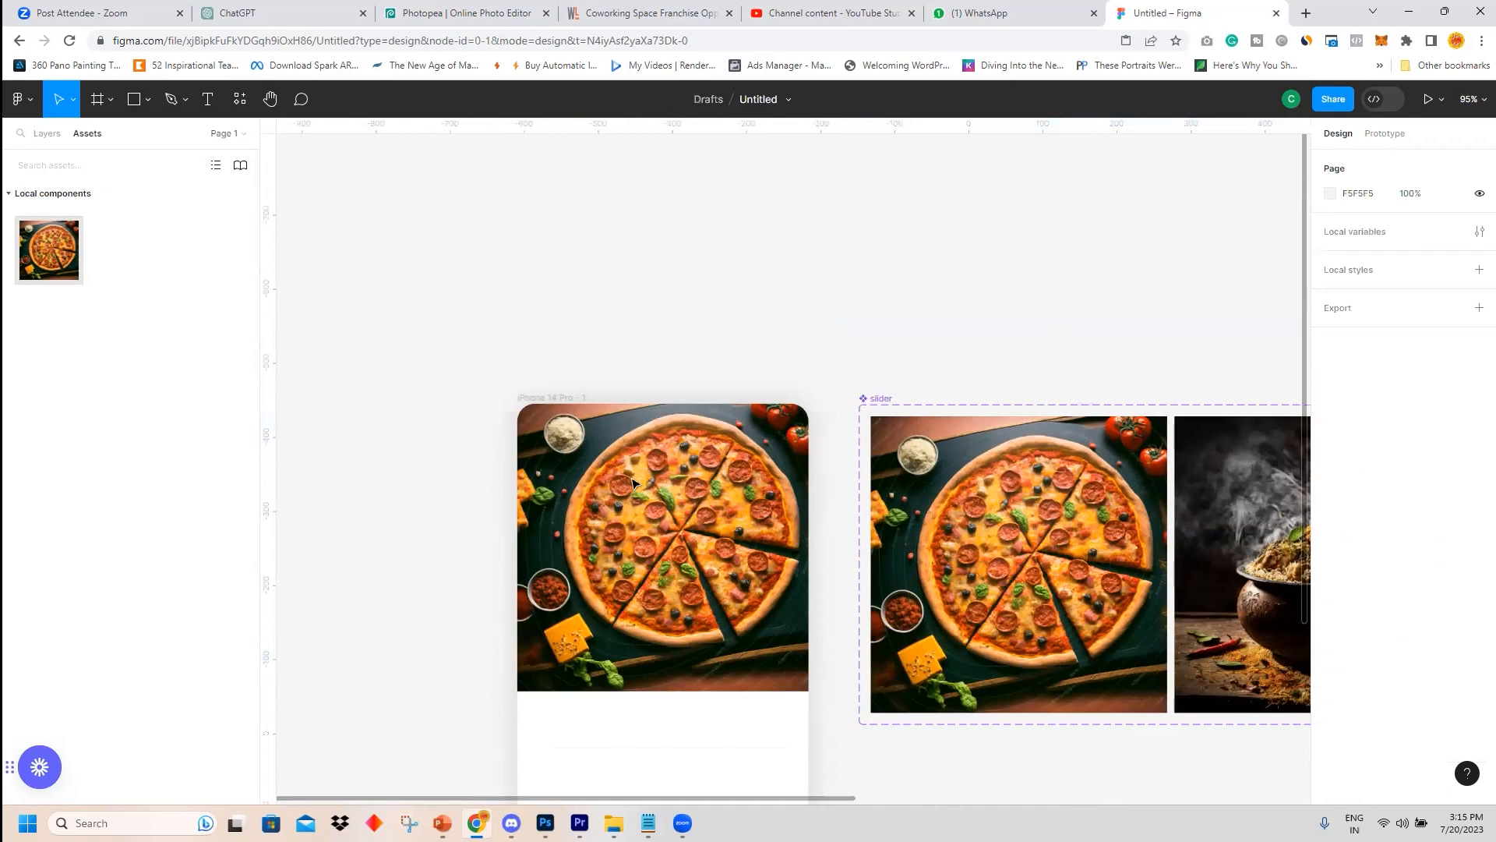
Draw a circle about 121 × 121 below the food image inside the iPhone frame.
scroll(789, 436, down, 5)
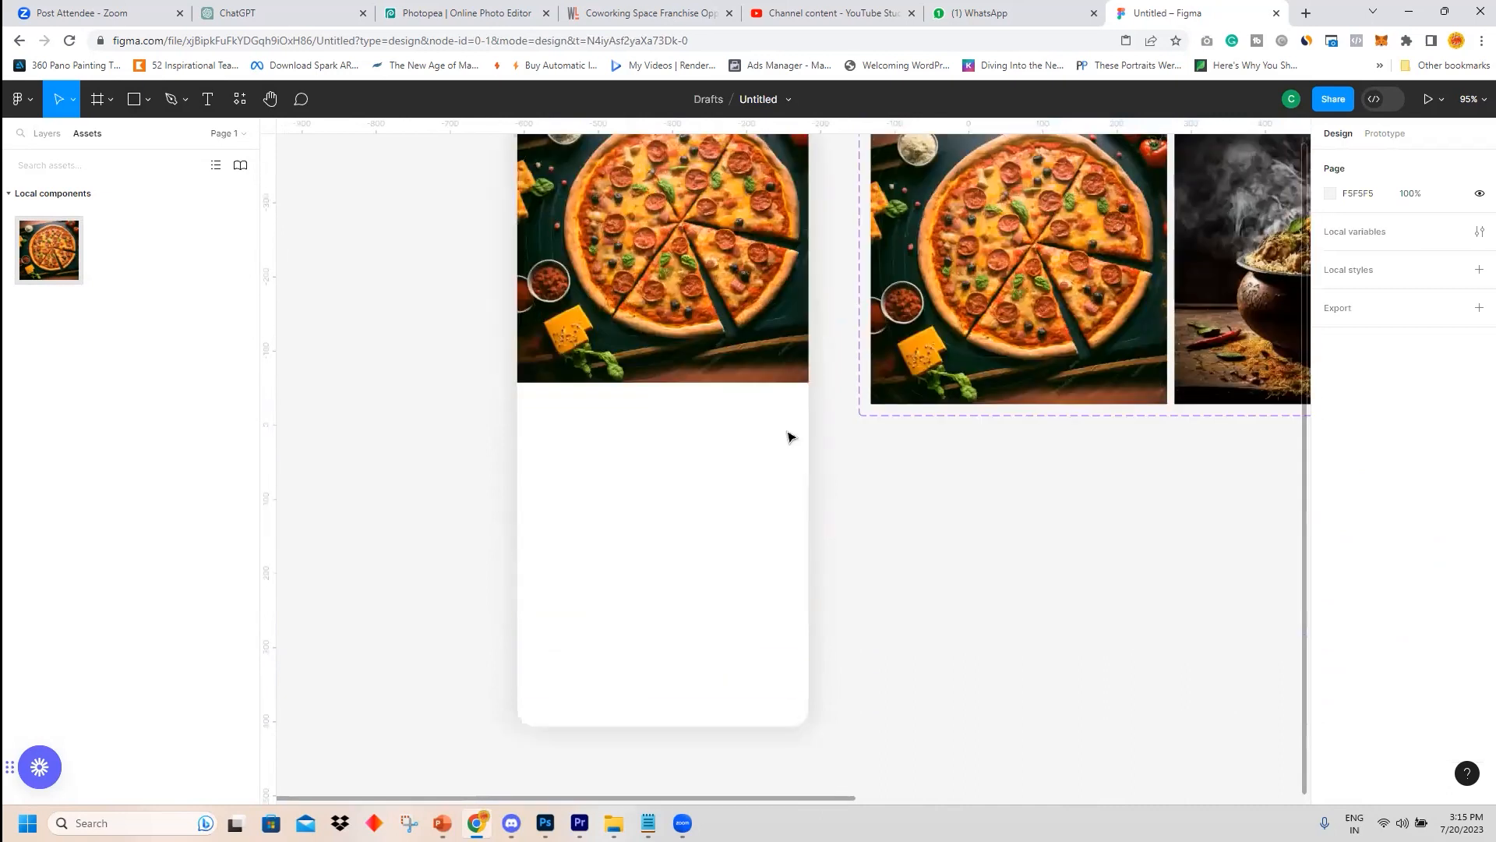
click(135, 101)
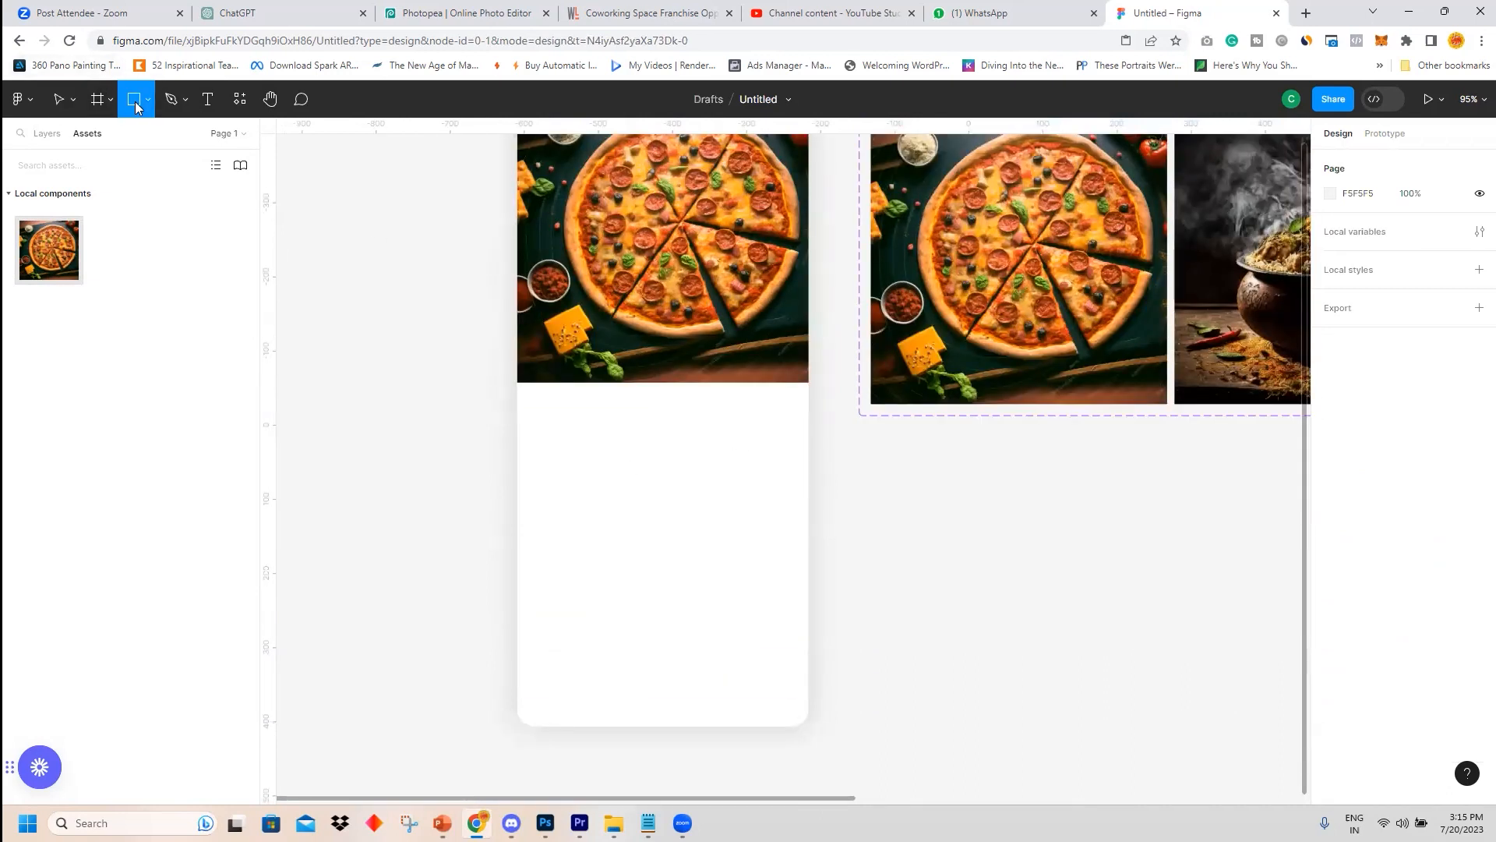
click(145, 100)
click(82, 199)
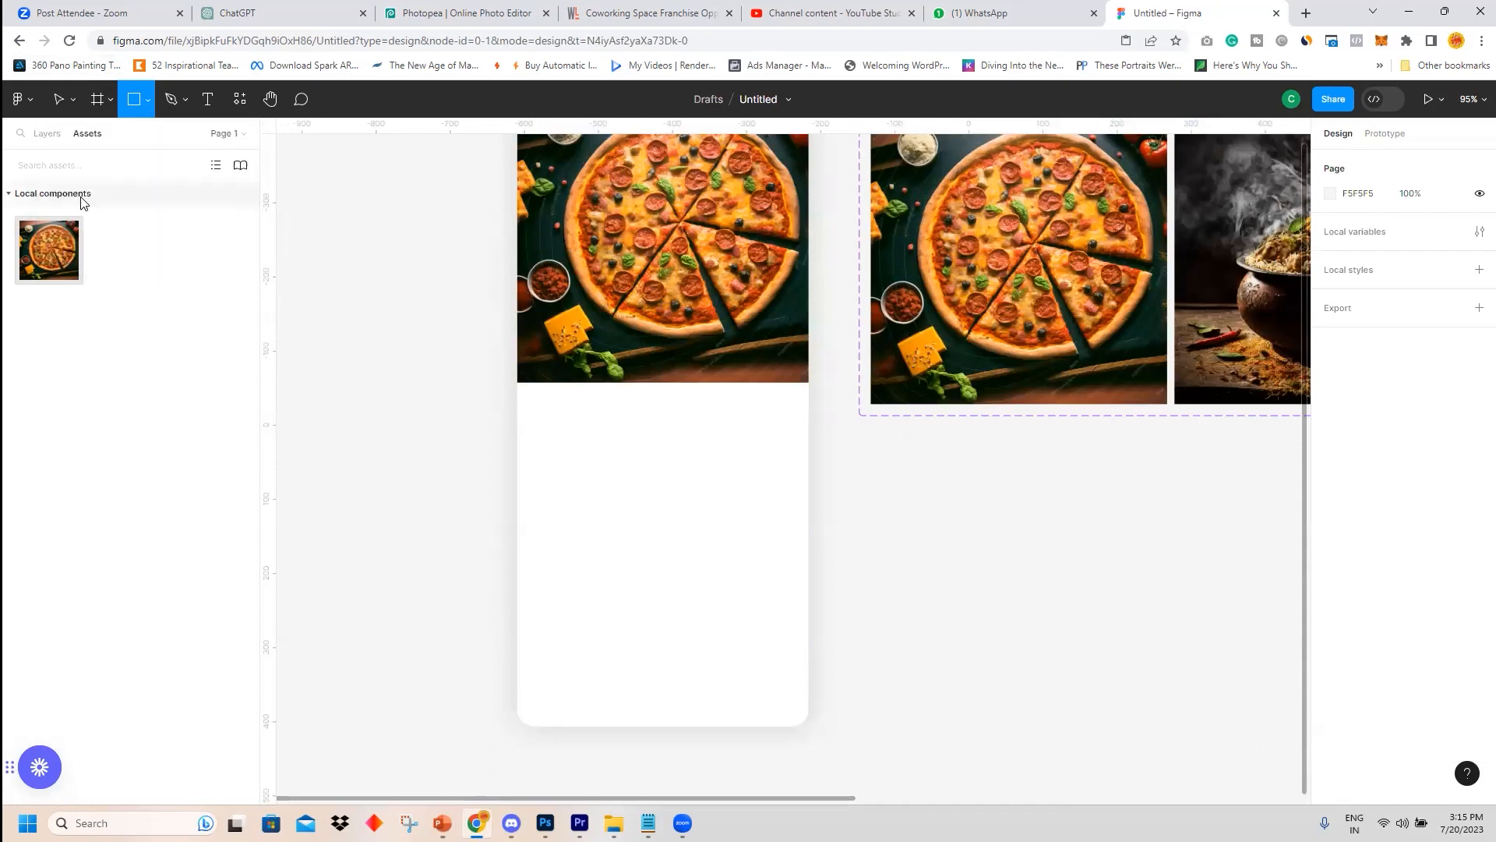
click(148, 107)
click(101, 193)
drag(546, 423, 636, 514)
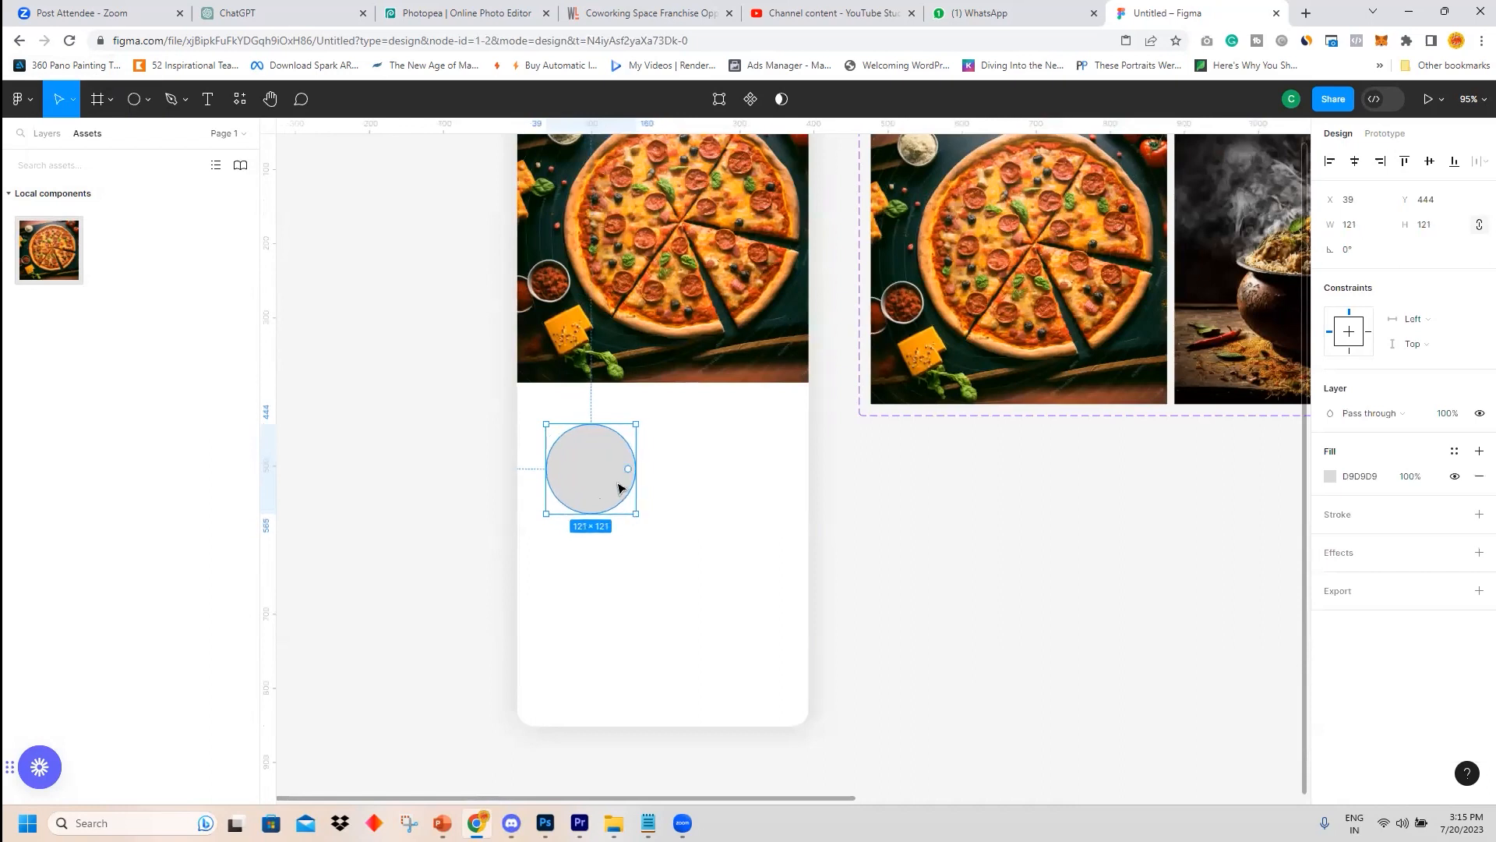
Duplicate the circle to the right and then duplicate the pair downward into a two-by-two grid.
drag(598, 465, 743, 474)
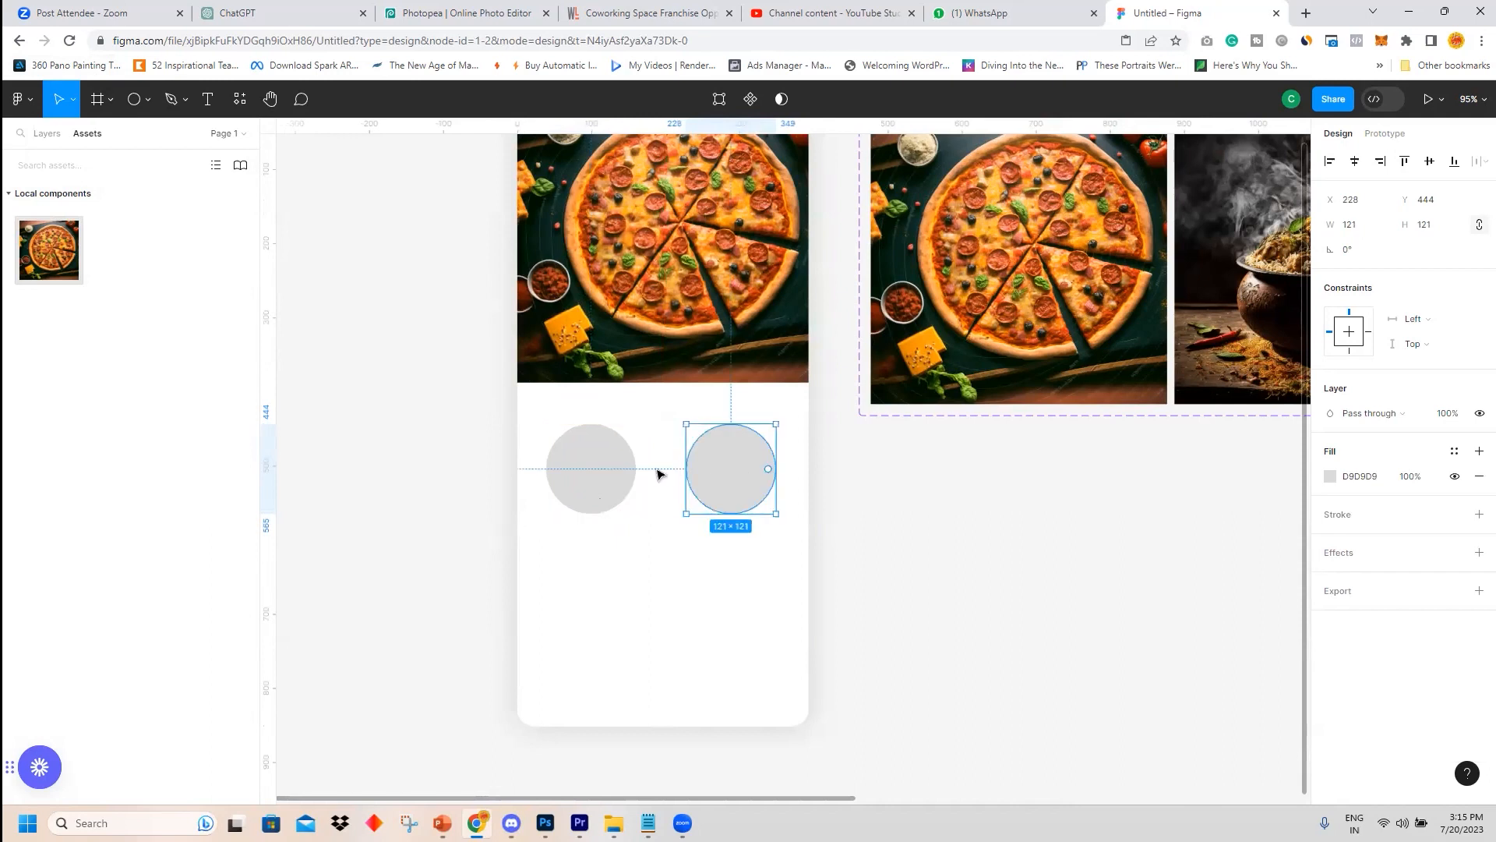
shift+click(605, 481)
drag(718, 491, 718, 629)
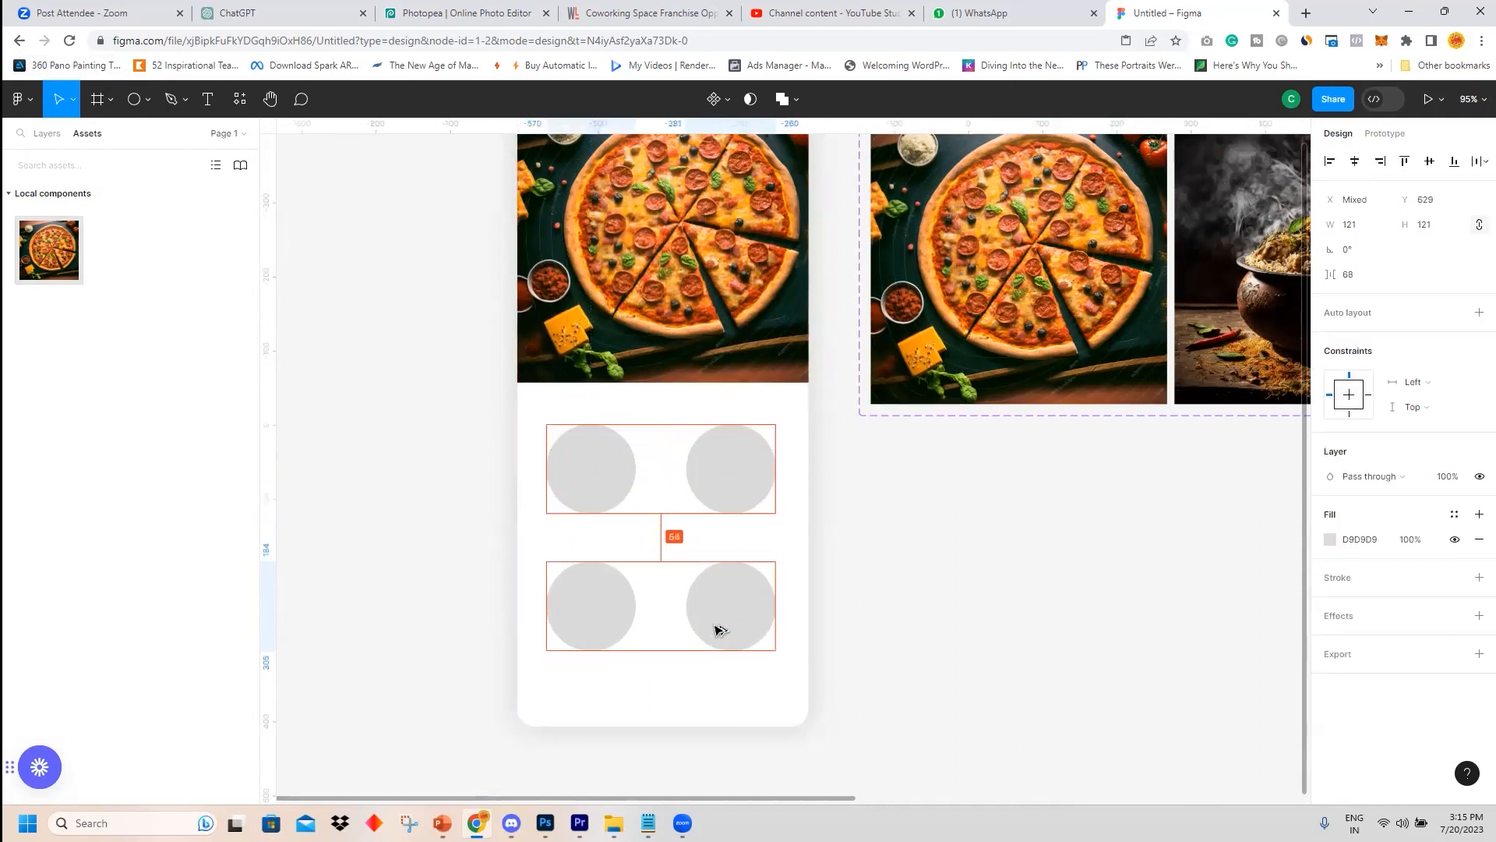
Select all four circles and duplicate them onto the canvas to the right of the iPhone frame.
click(1063, 589)
click(615, 477)
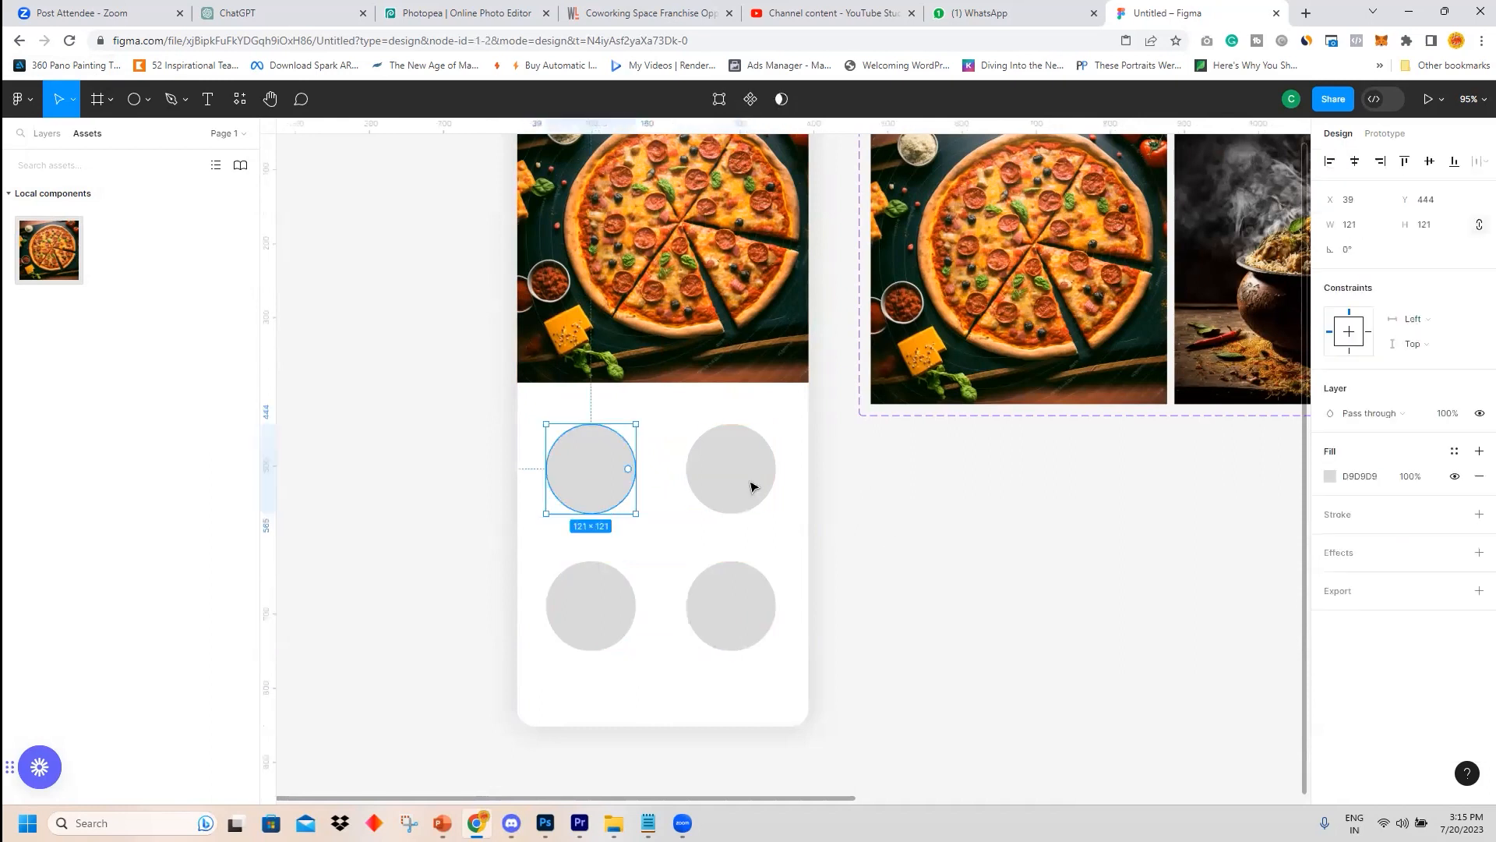
shift+click(752, 486)
shift+click(598, 604)
shift+click(722, 611)
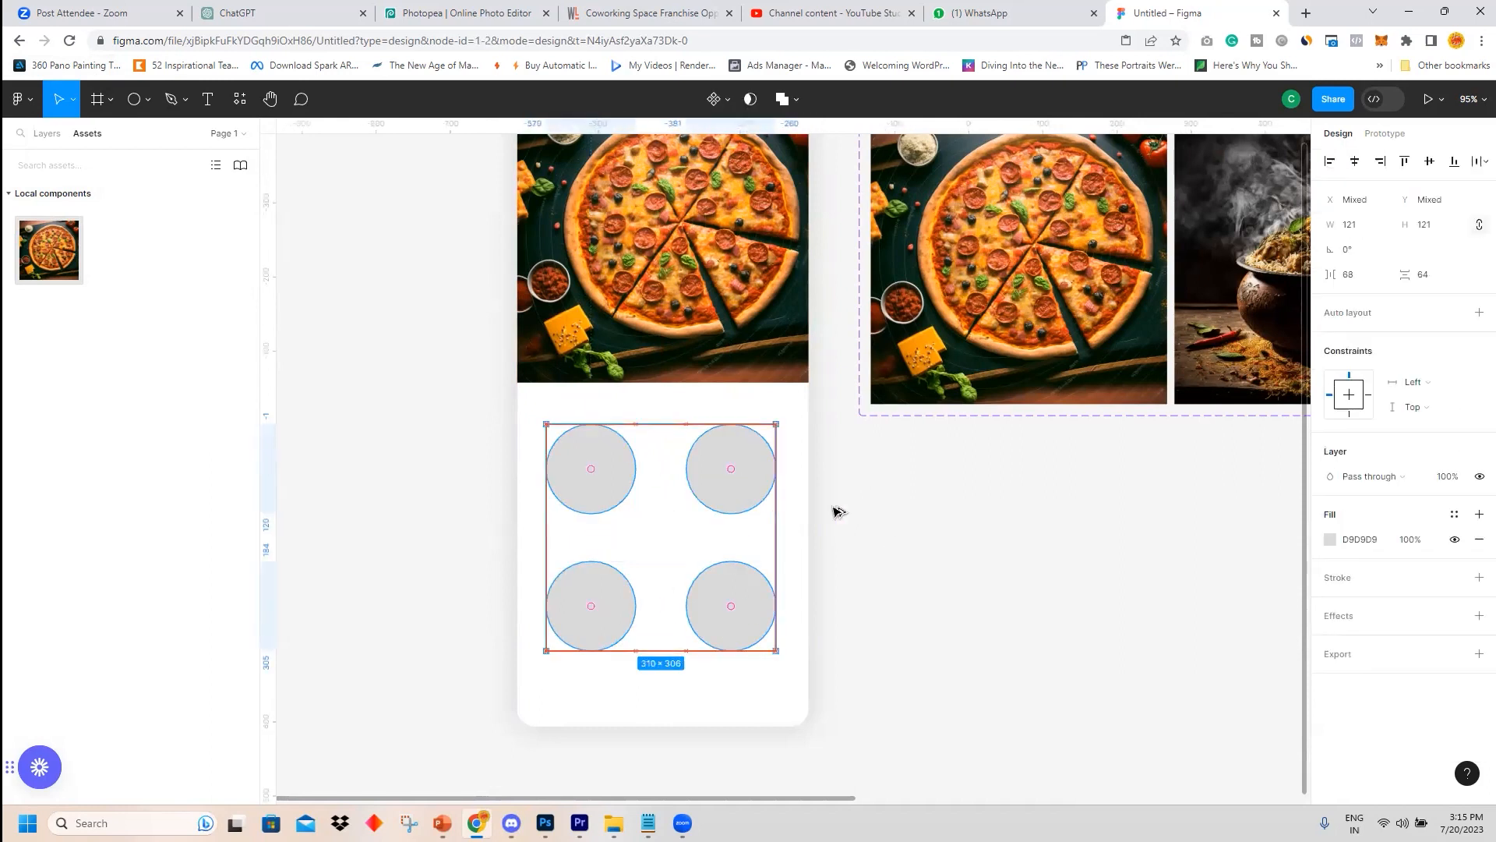
drag(775, 494, 1102, 585)
drag(979, 492, 977, 540)
click(1183, 558)
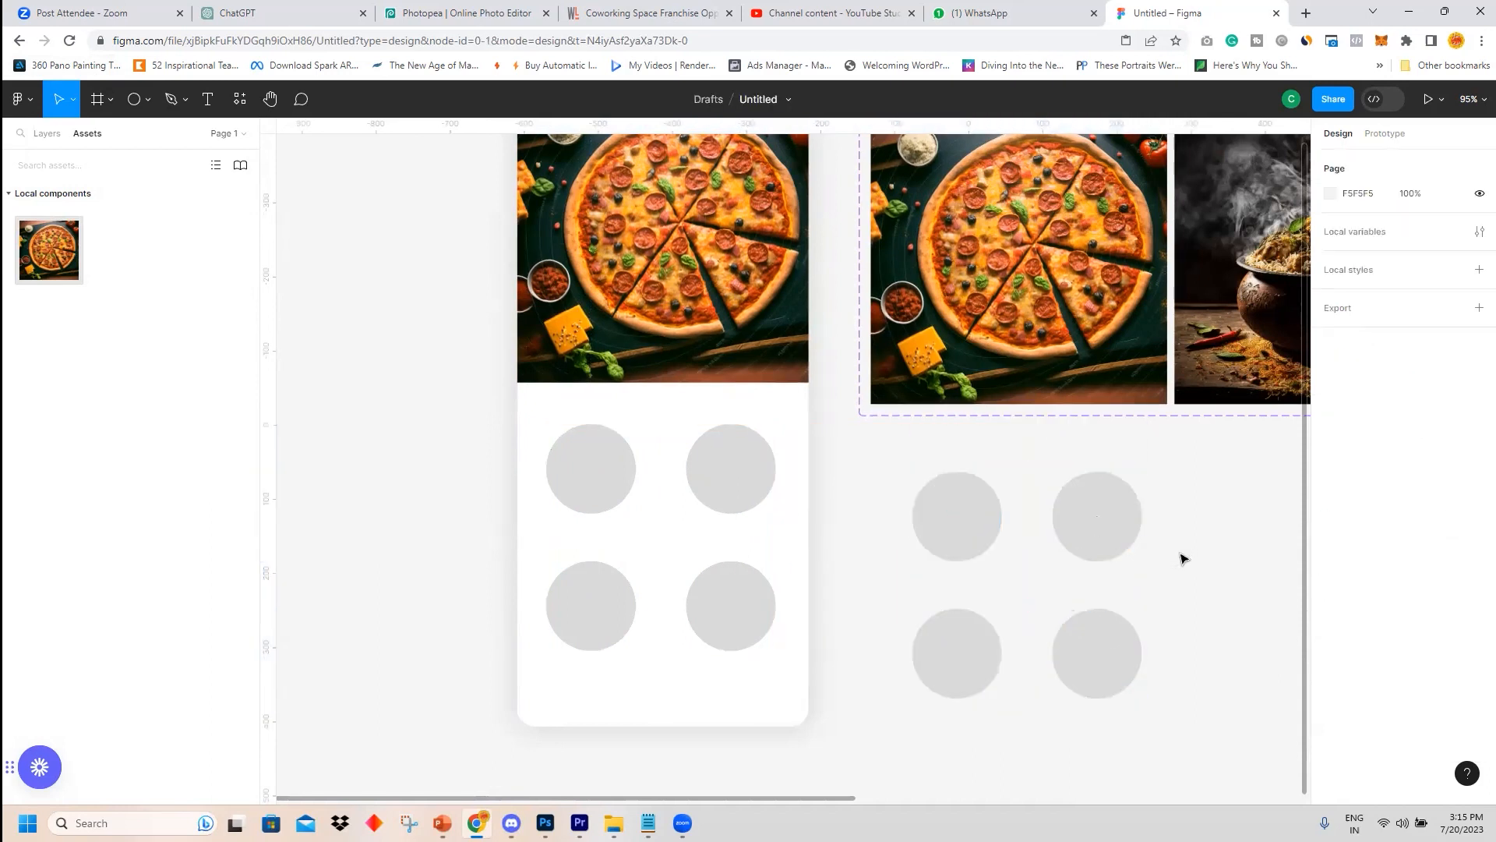
Copy the pizza image from the slider's first card and paste it as the fill of the top-left copied circle.
drag(1206, 511, 875, 523)
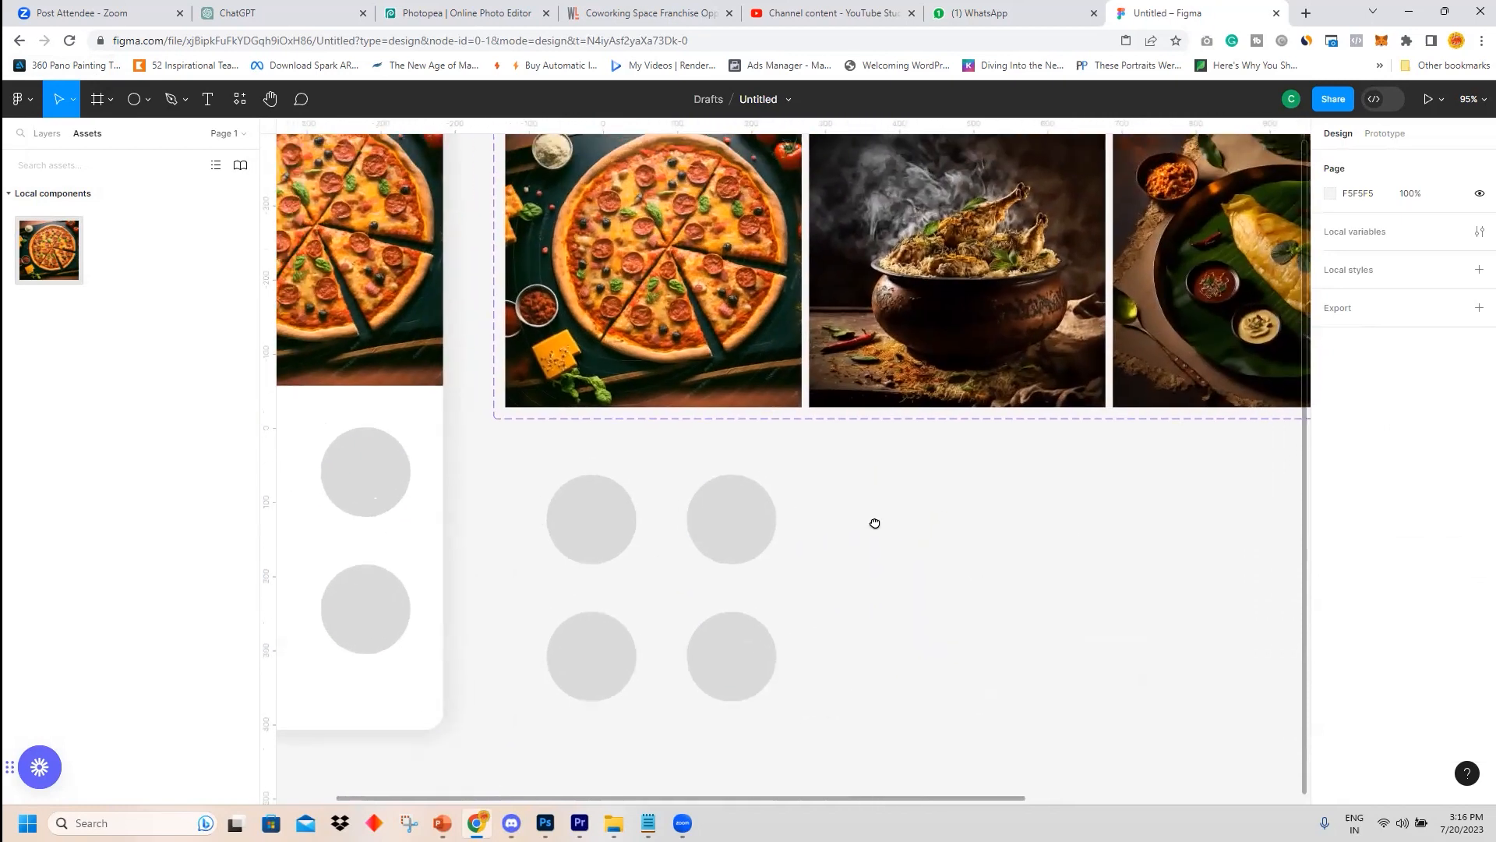
click(668, 276)
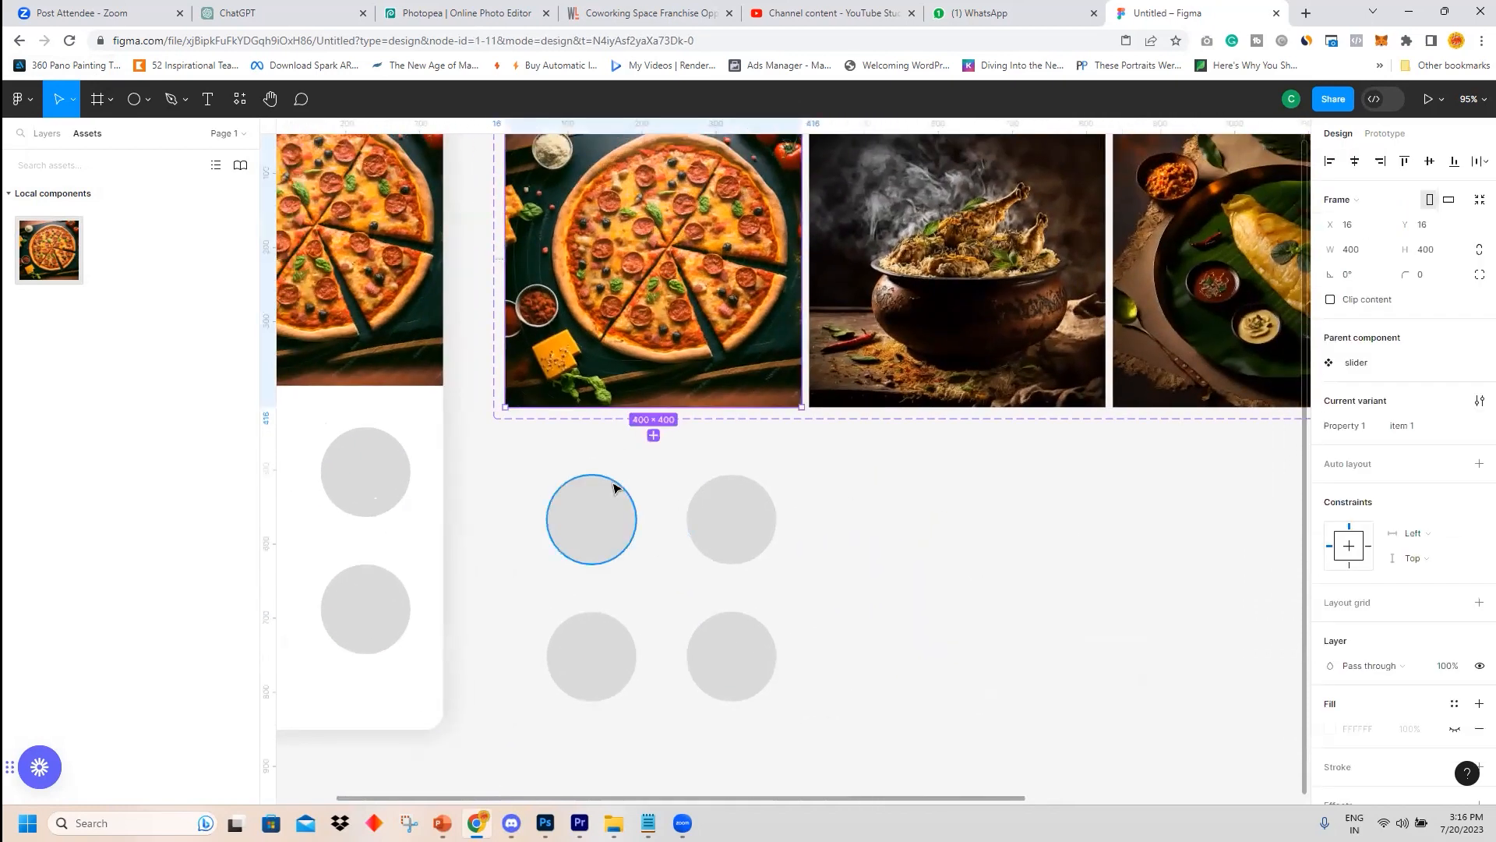
double_click(699, 346)
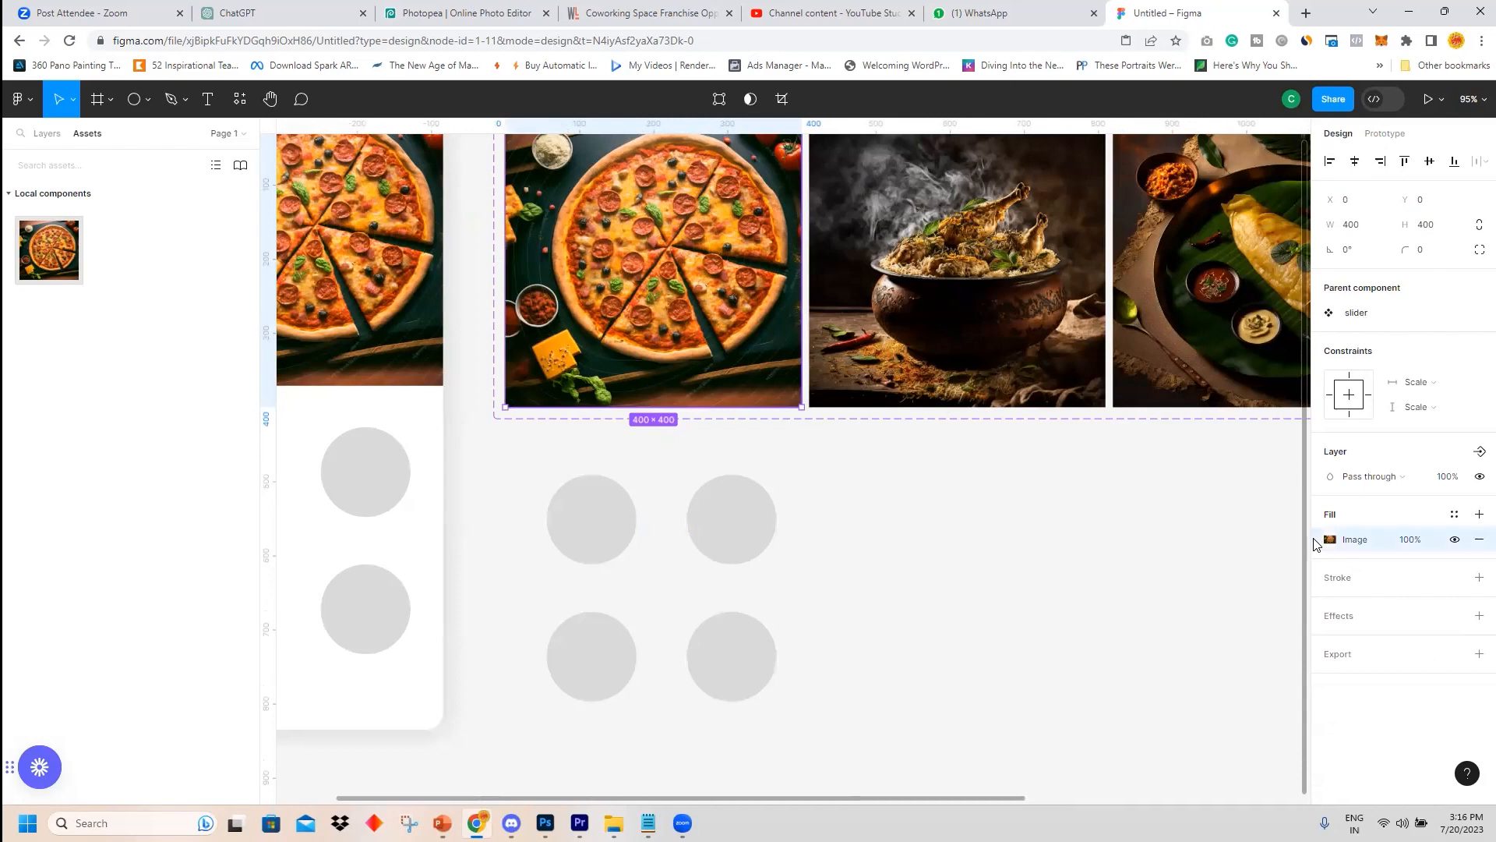
click(604, 546)
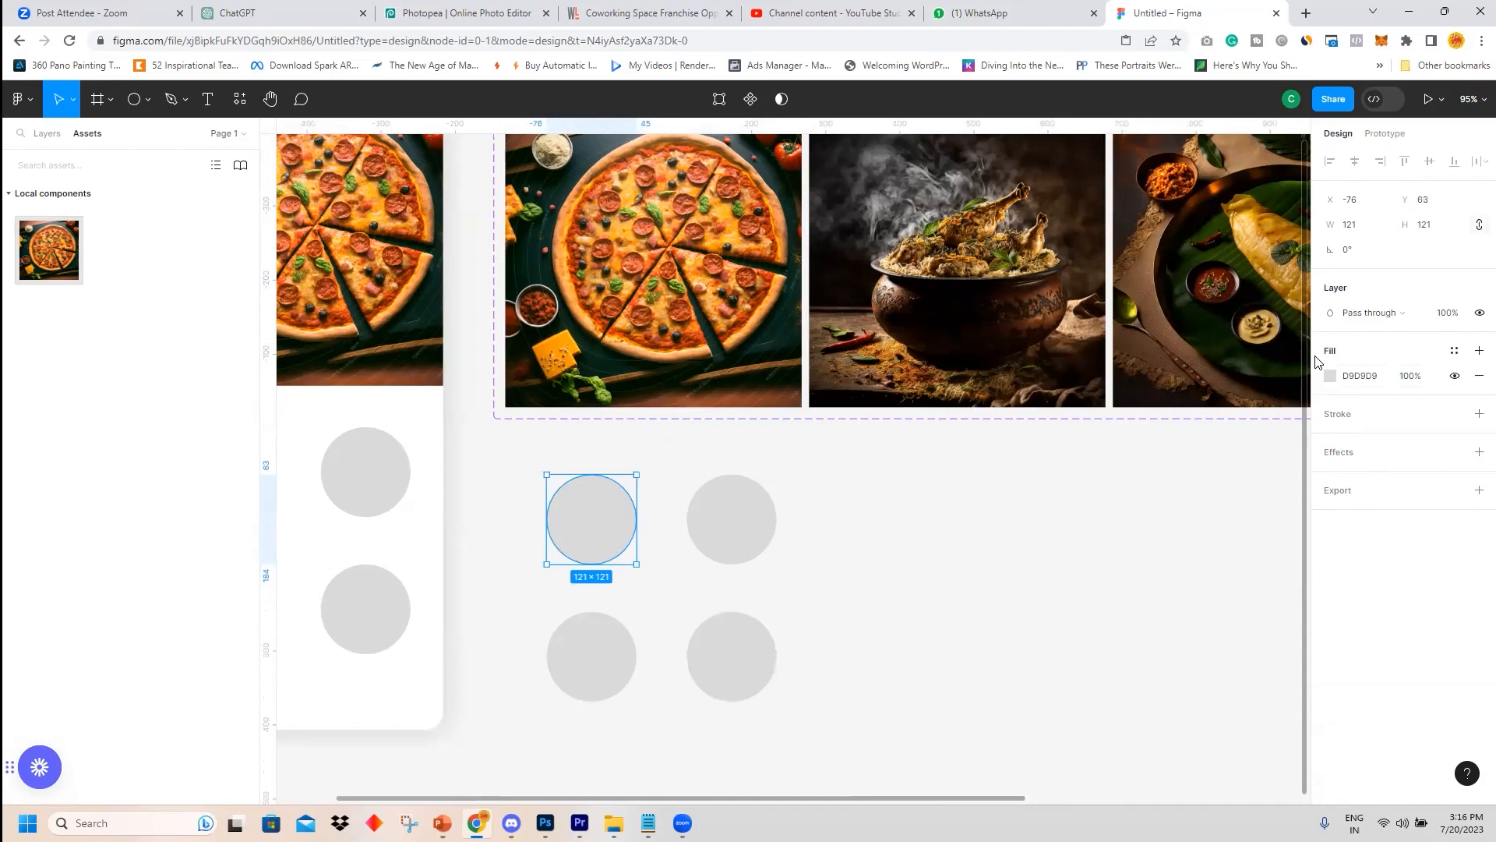
key(ctrl+v)
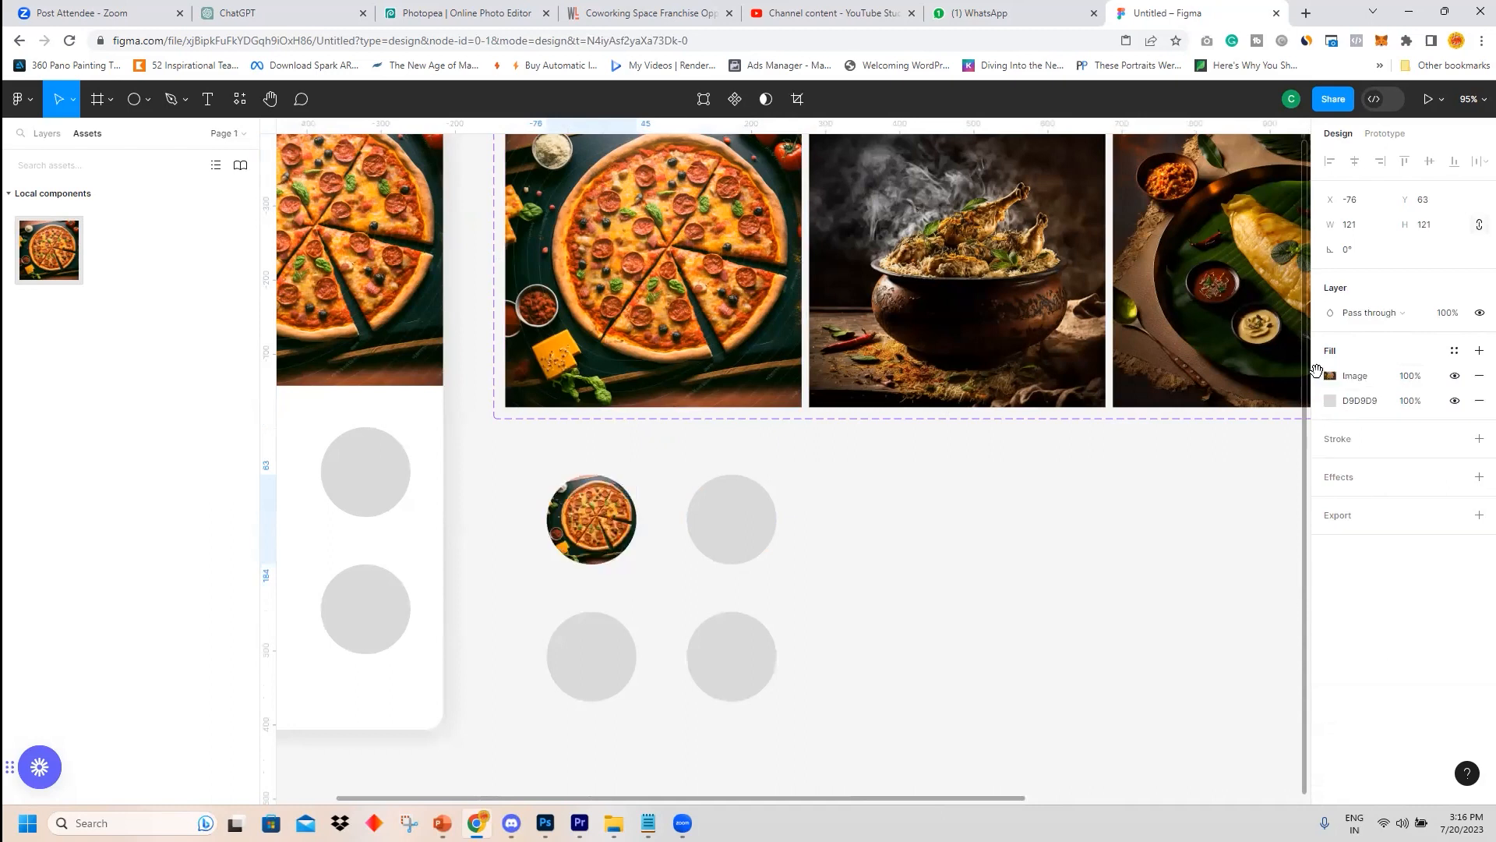
Paste the biryani card's image as the fill of the top-right circle.
click(974, 335)
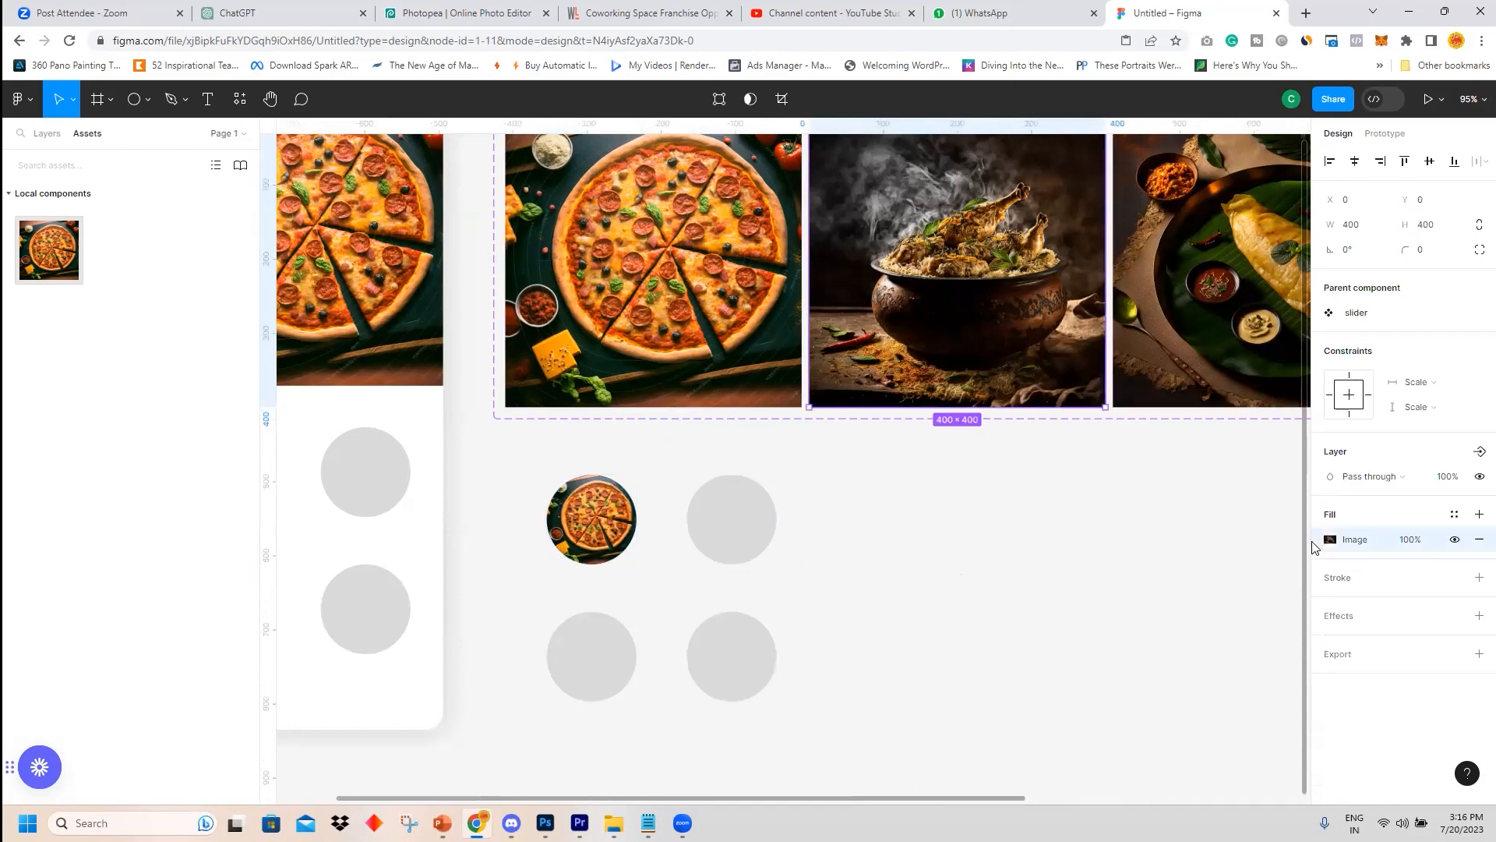
click(769, 529)
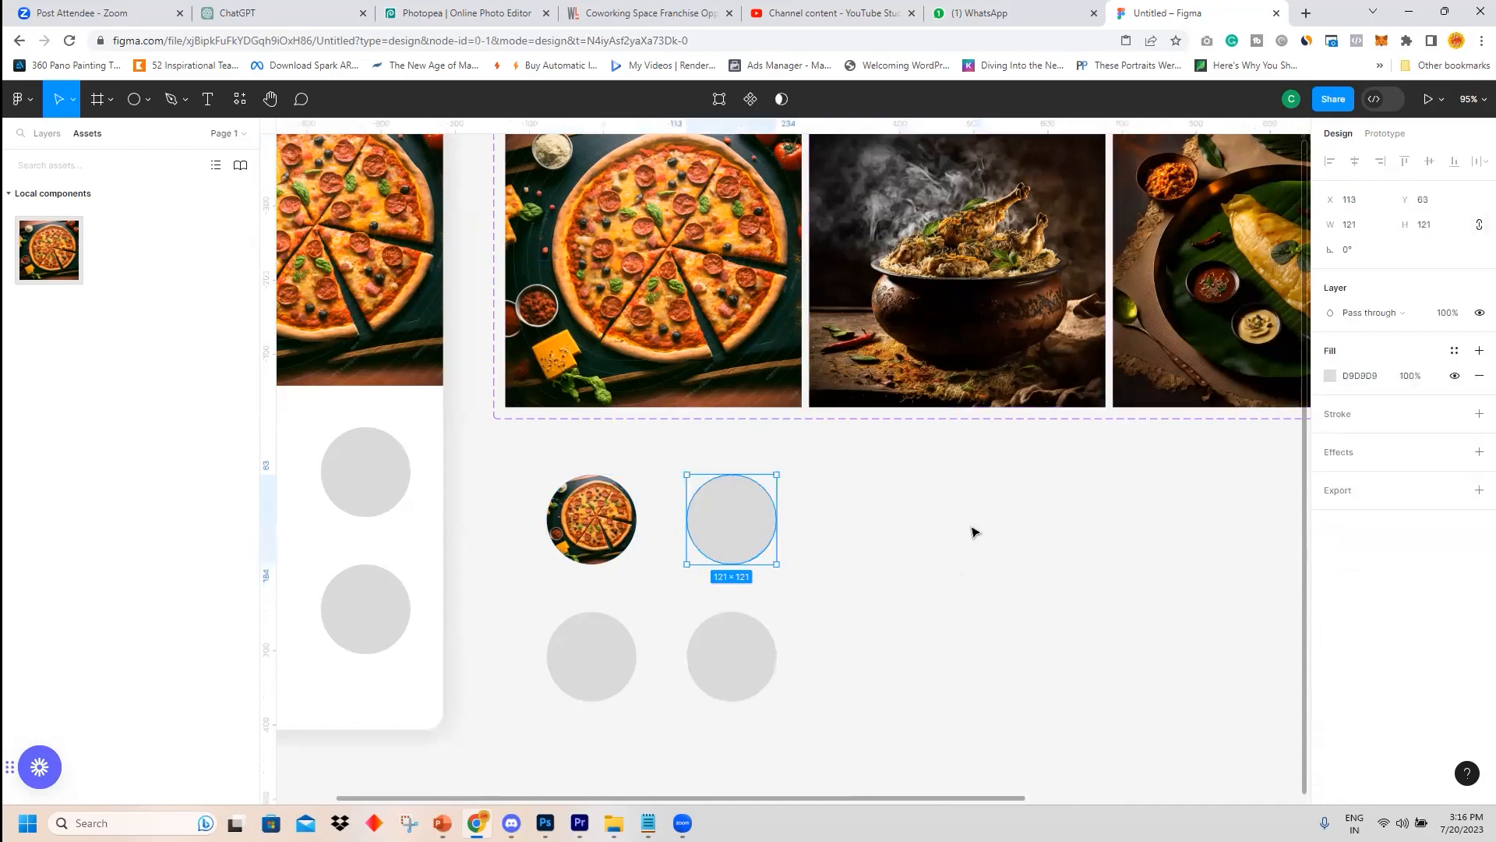
key(ctrl+v)
Paste the dosa card's image as the fill of the bottom-left circle.
click(1109, 508)
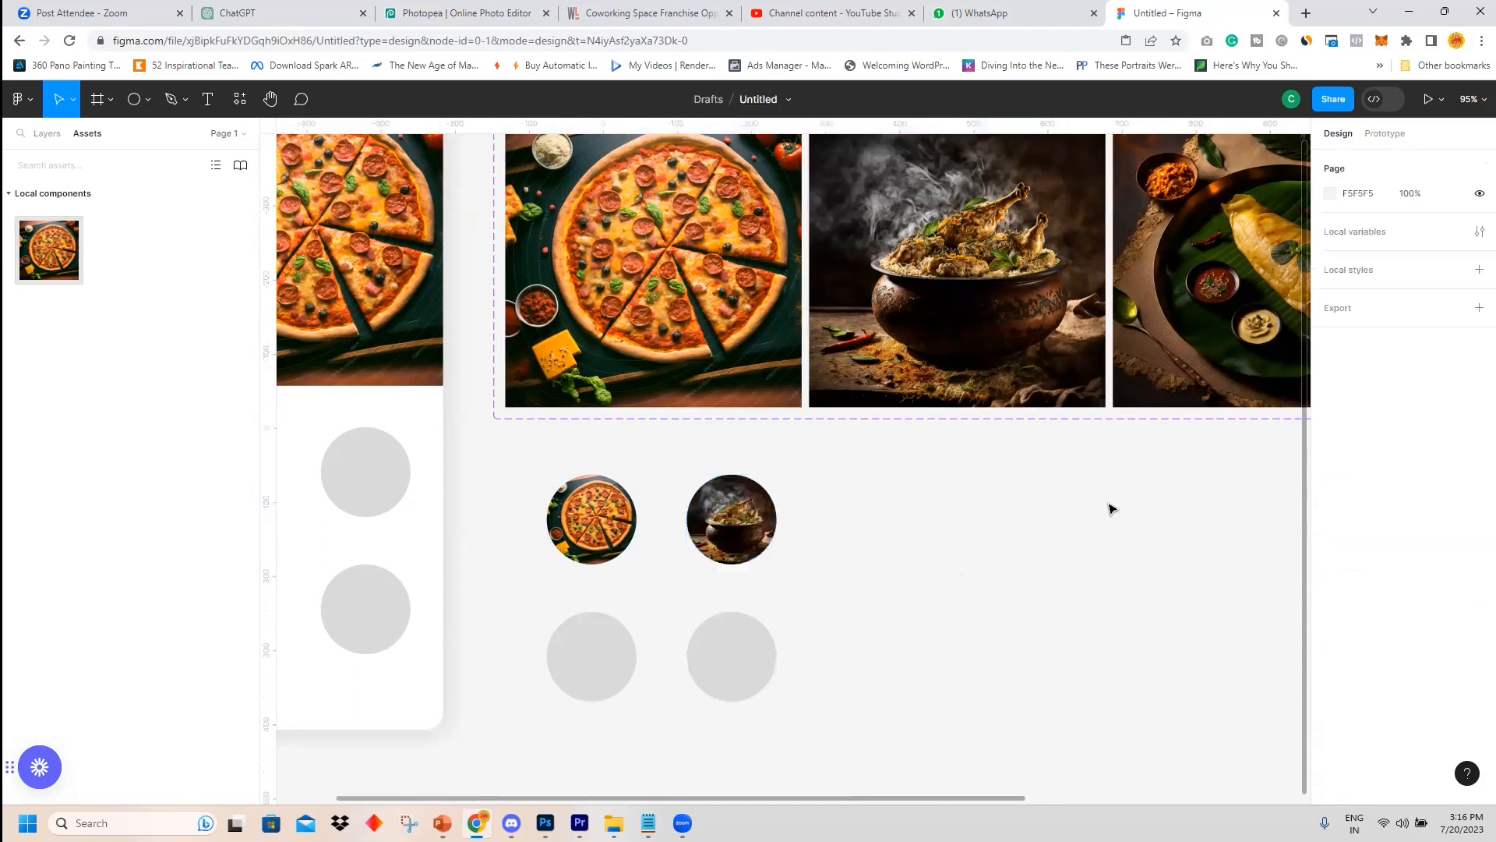
click(1151, 327)
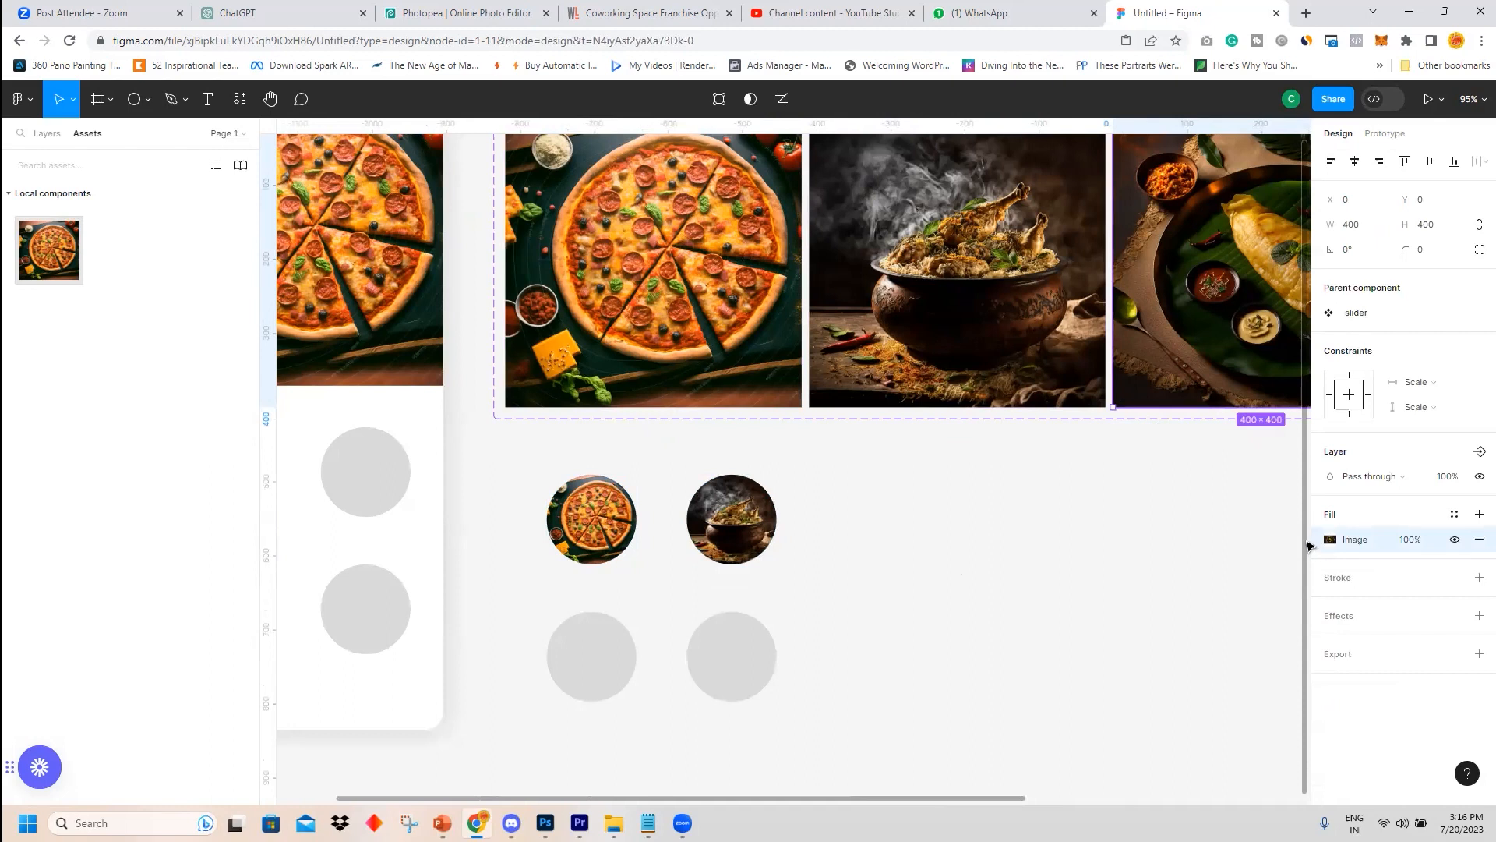
click(568, 644)
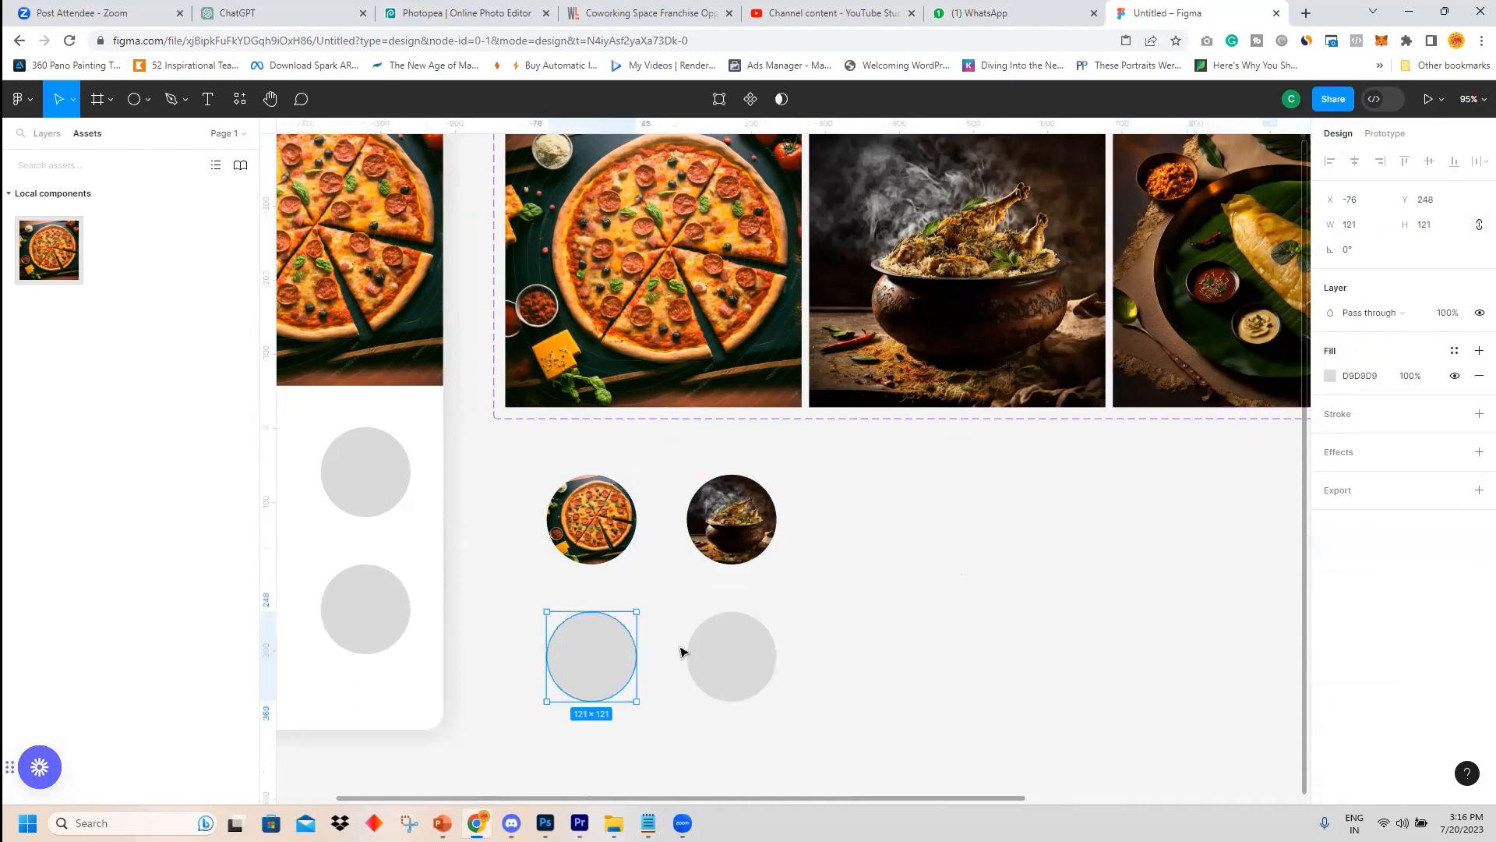
key(ctrl+v)
Paste the fourth card's dessert image as the fill of the bottom-right circle.
click(760, 654)
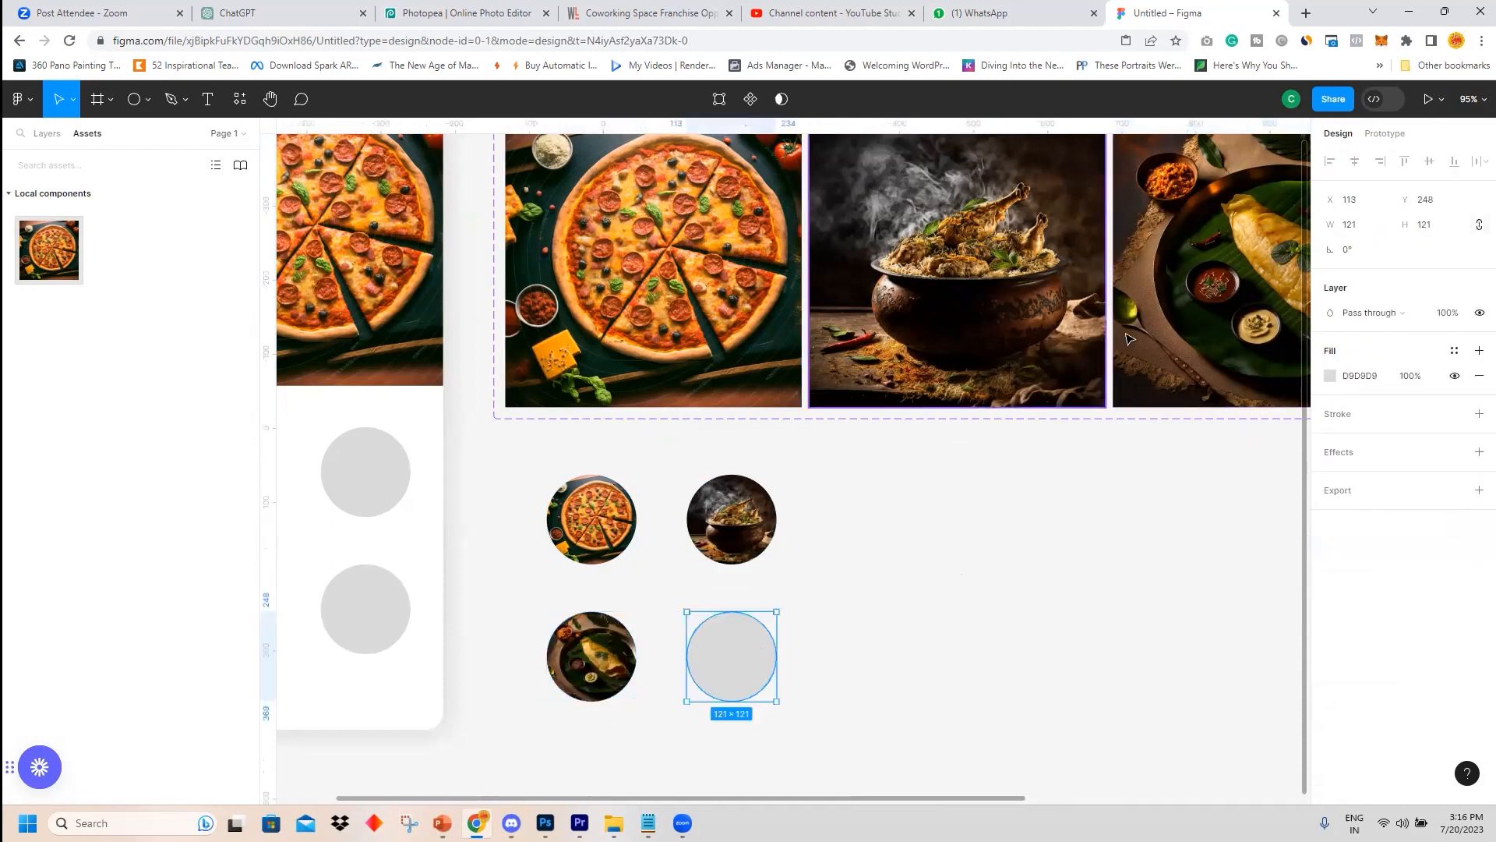
drag(965, 798, 1132, 800)
click(1205, 406)
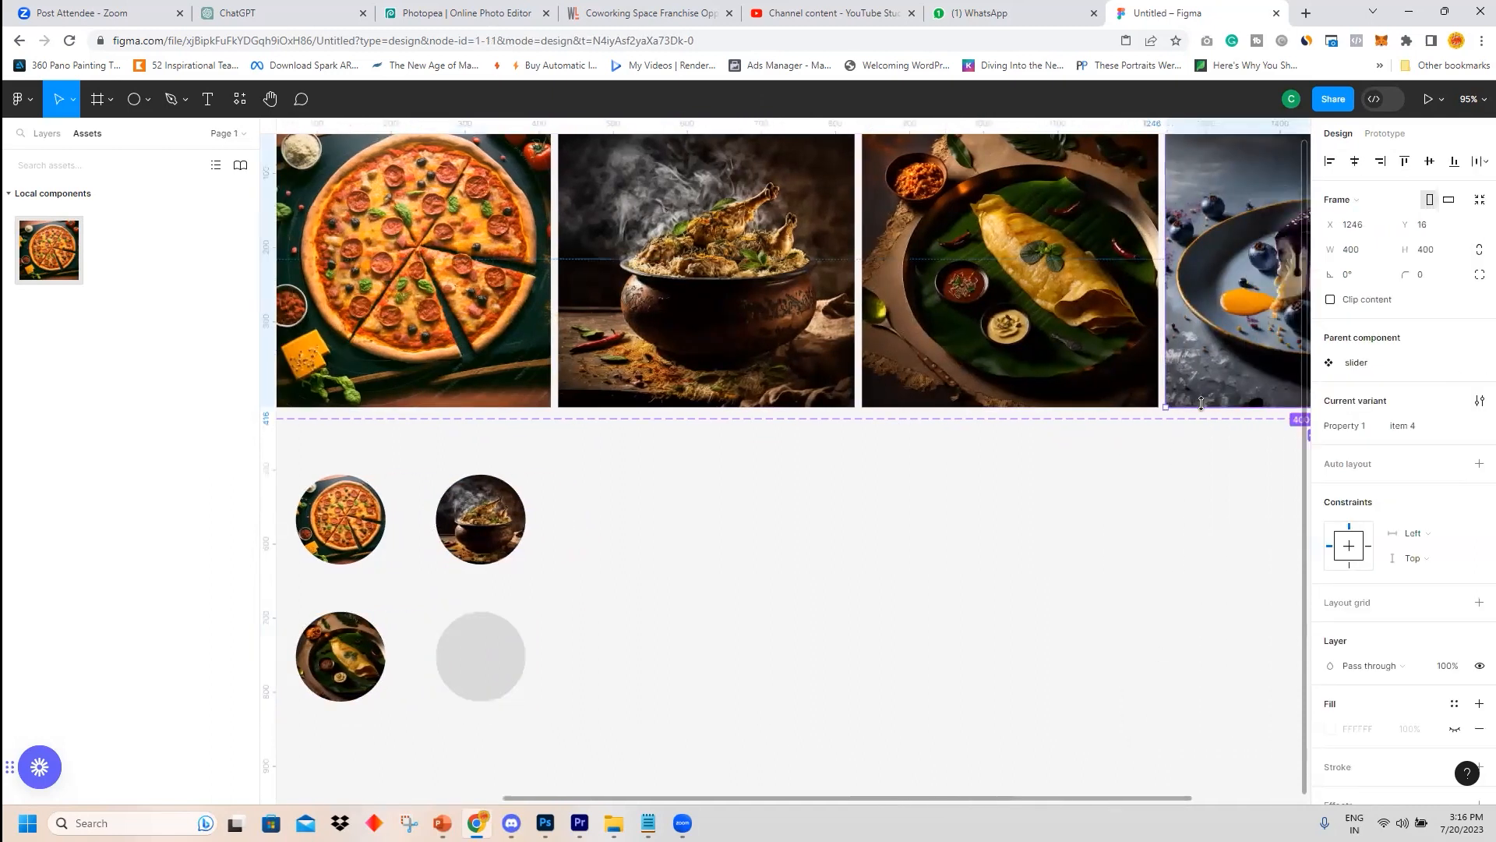
double_click(1252, 362)
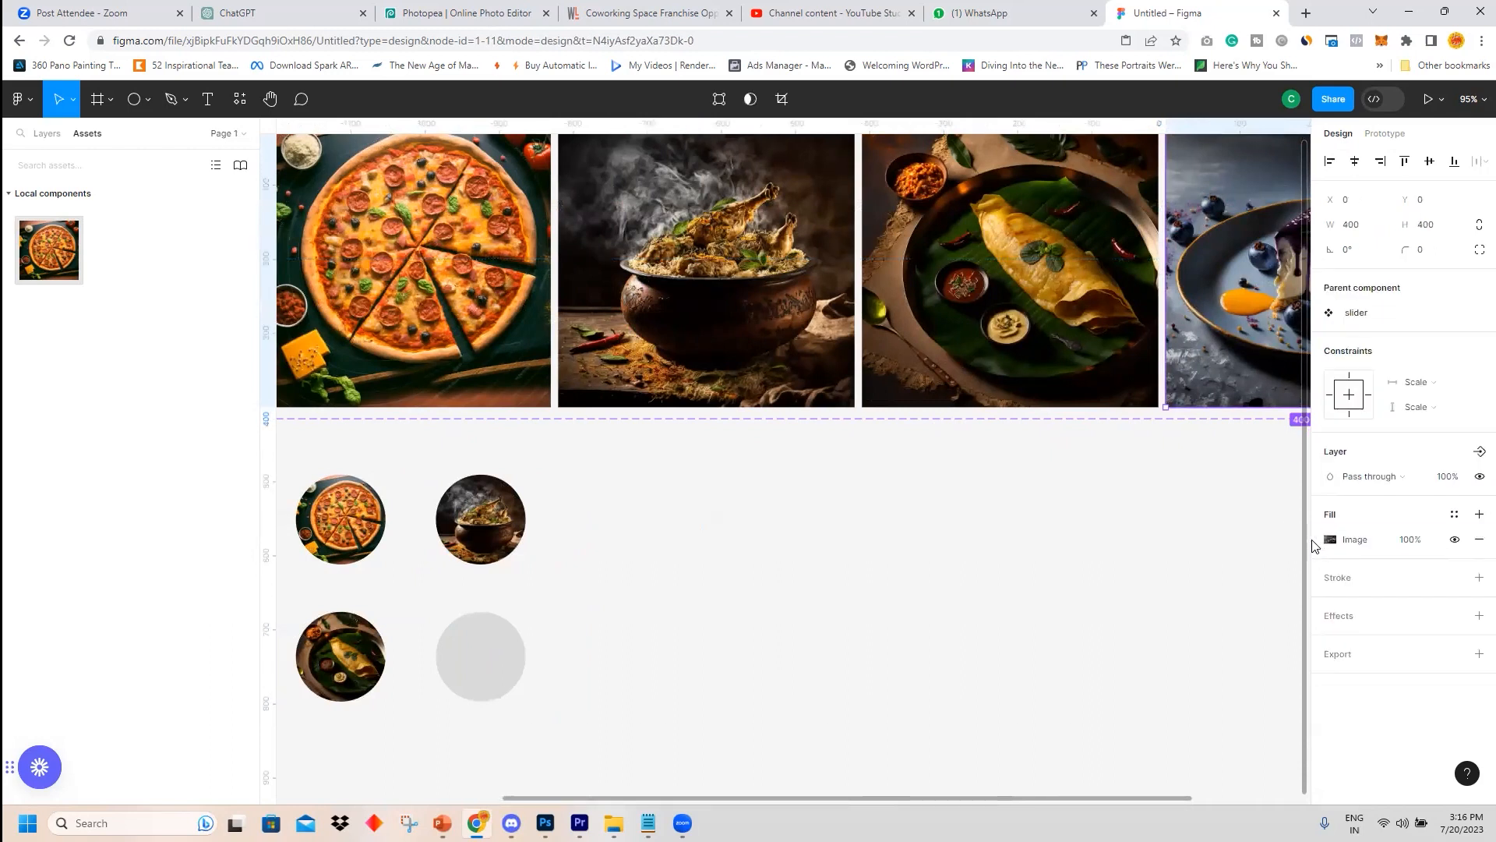
click(501, 651)
key(ctrl+v)
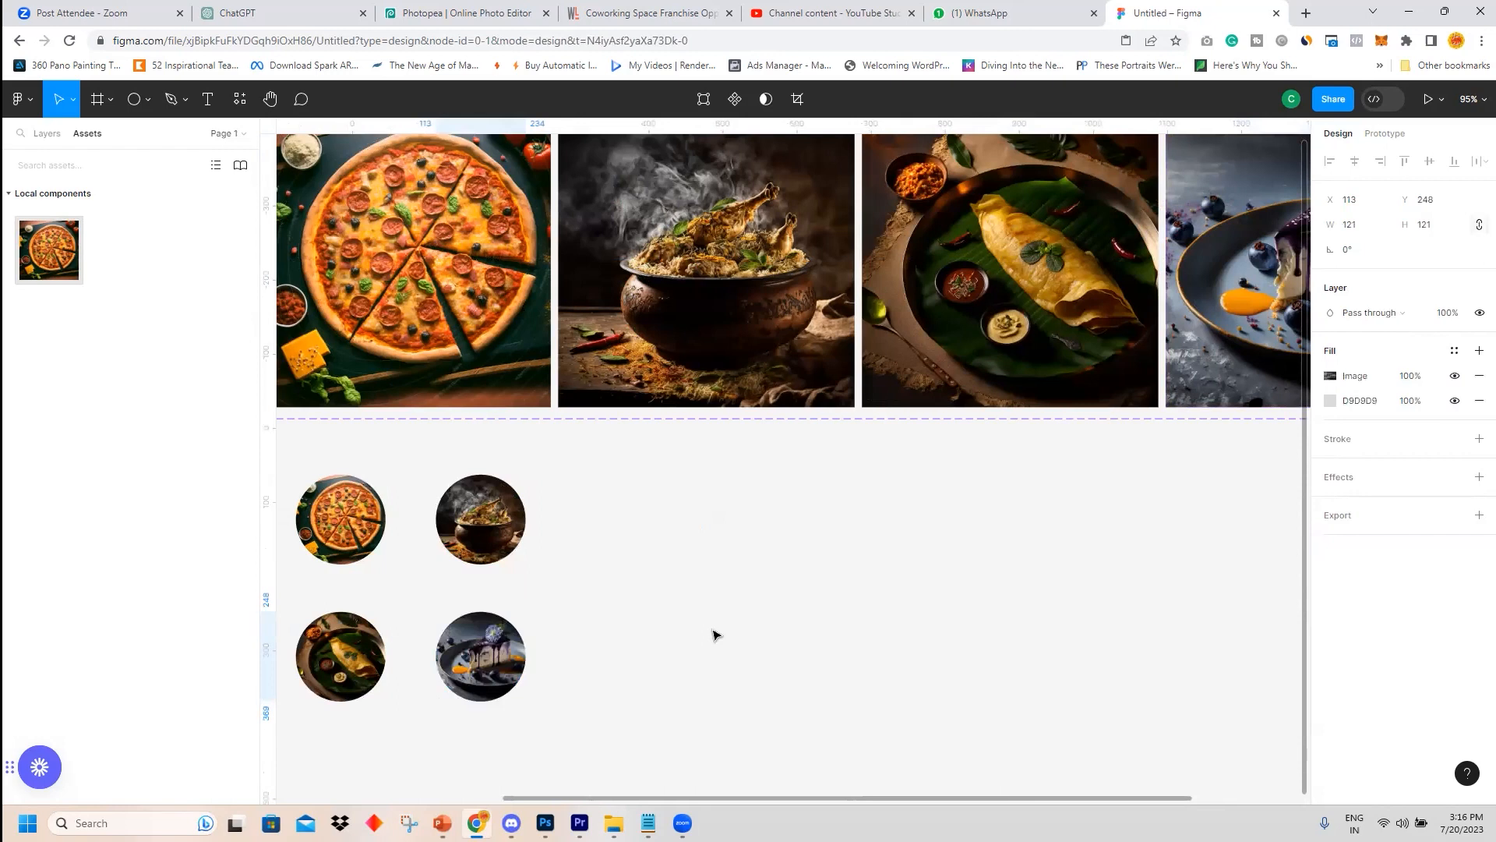
click(671, 617)
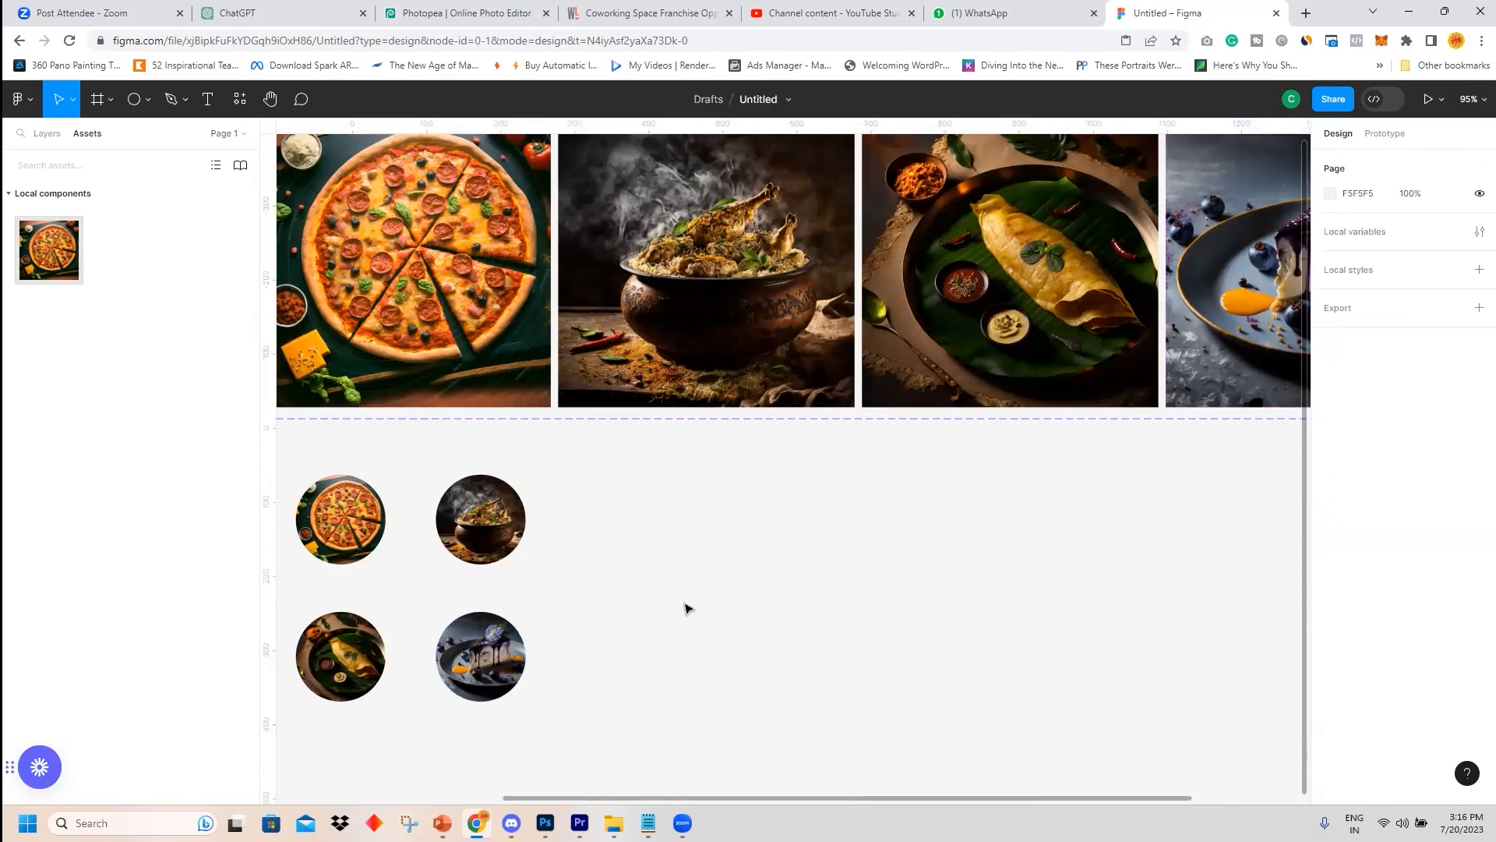
Add a text label PIZZA below the pizza circle.
scroll(686, 608, down, 3)
drag(387, 502, 615, 702)
scroll(881, 611, left, 5)
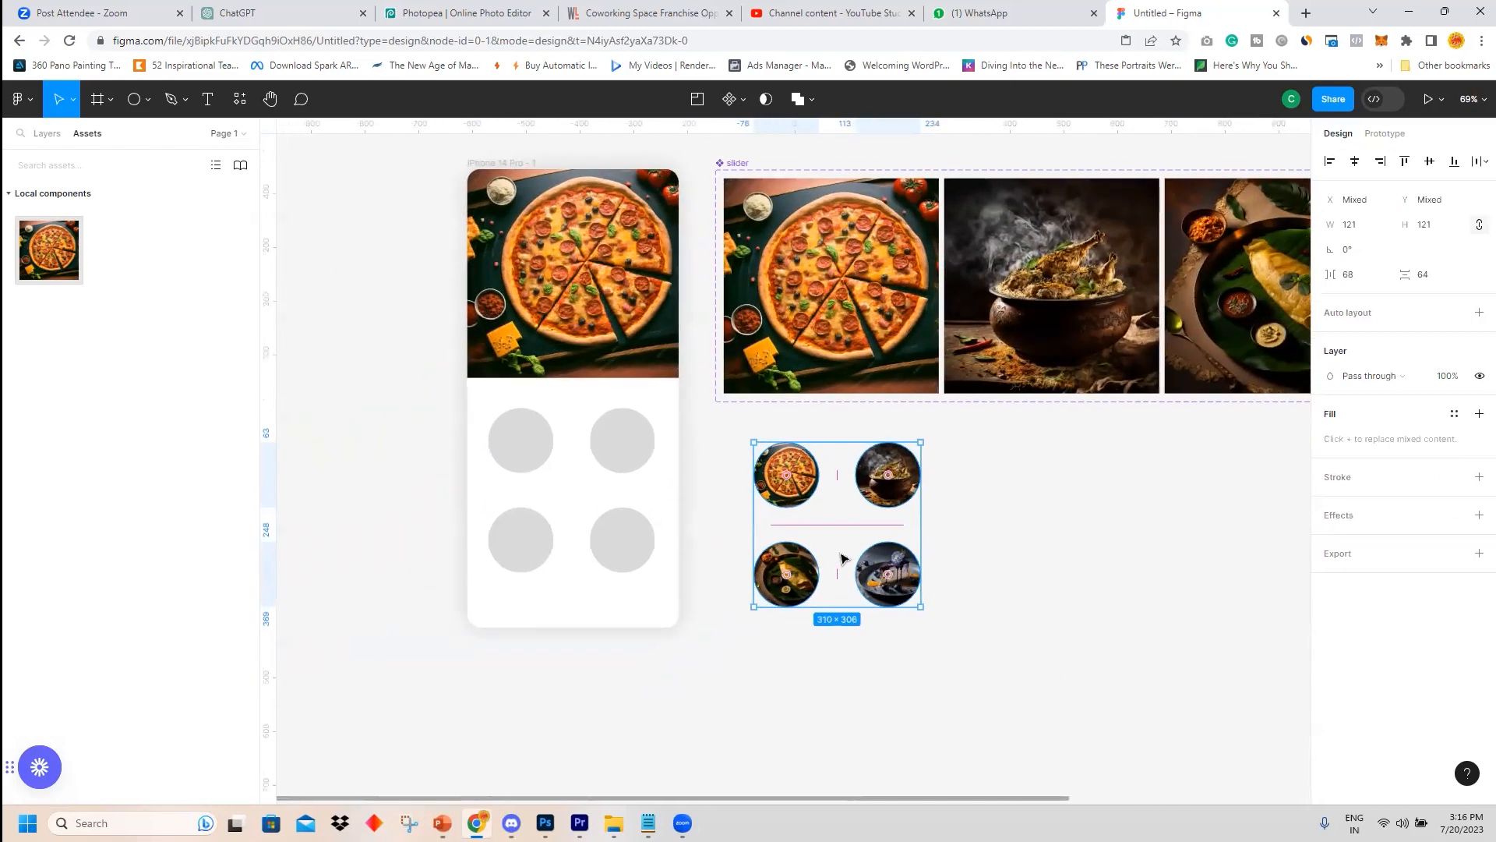
scroll(842, 558, up, 5)
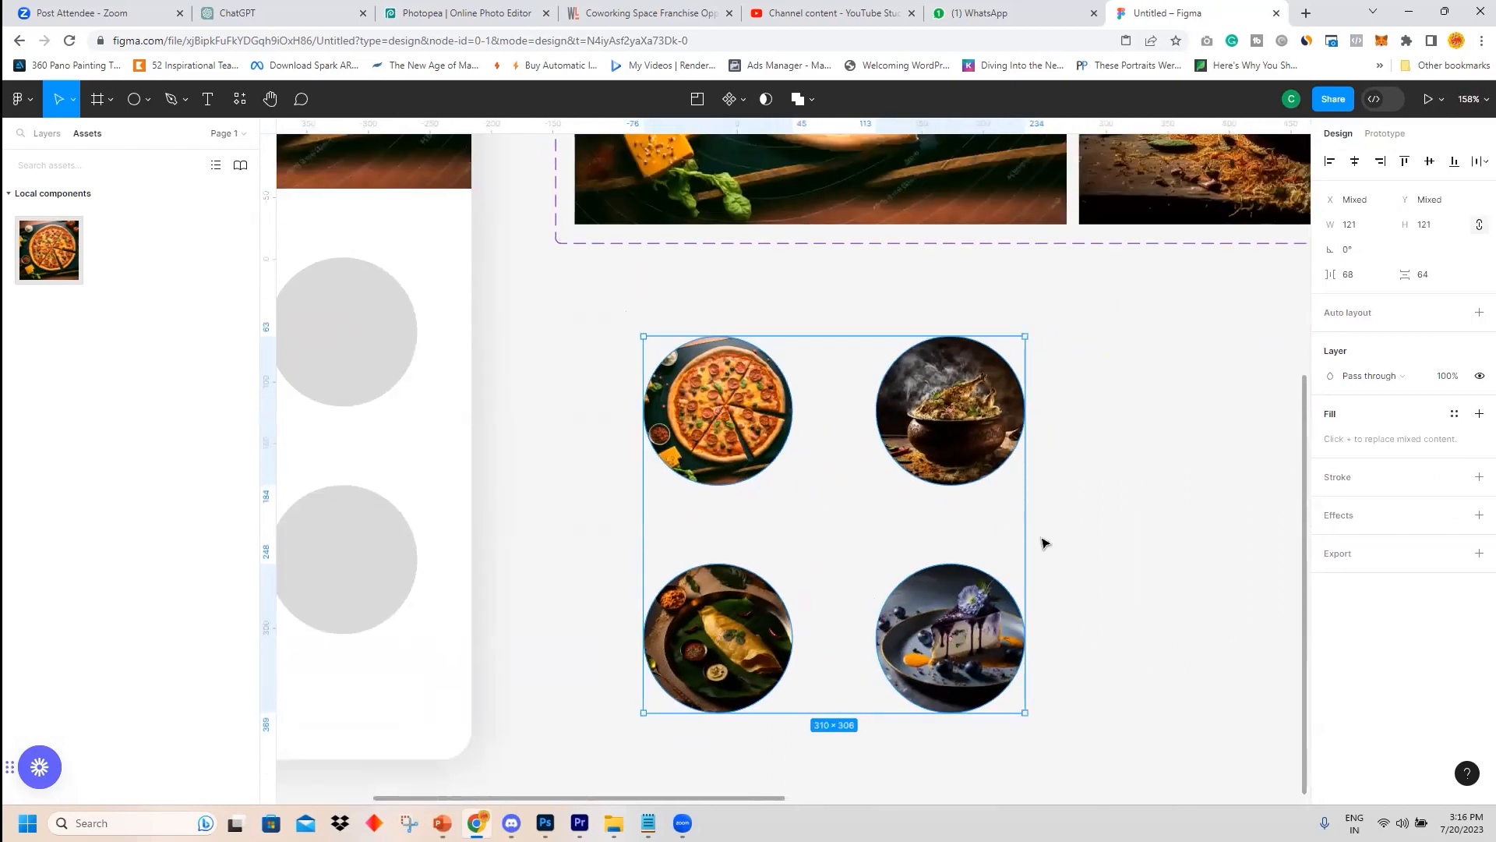
scroll(1056, 541, down, 2)
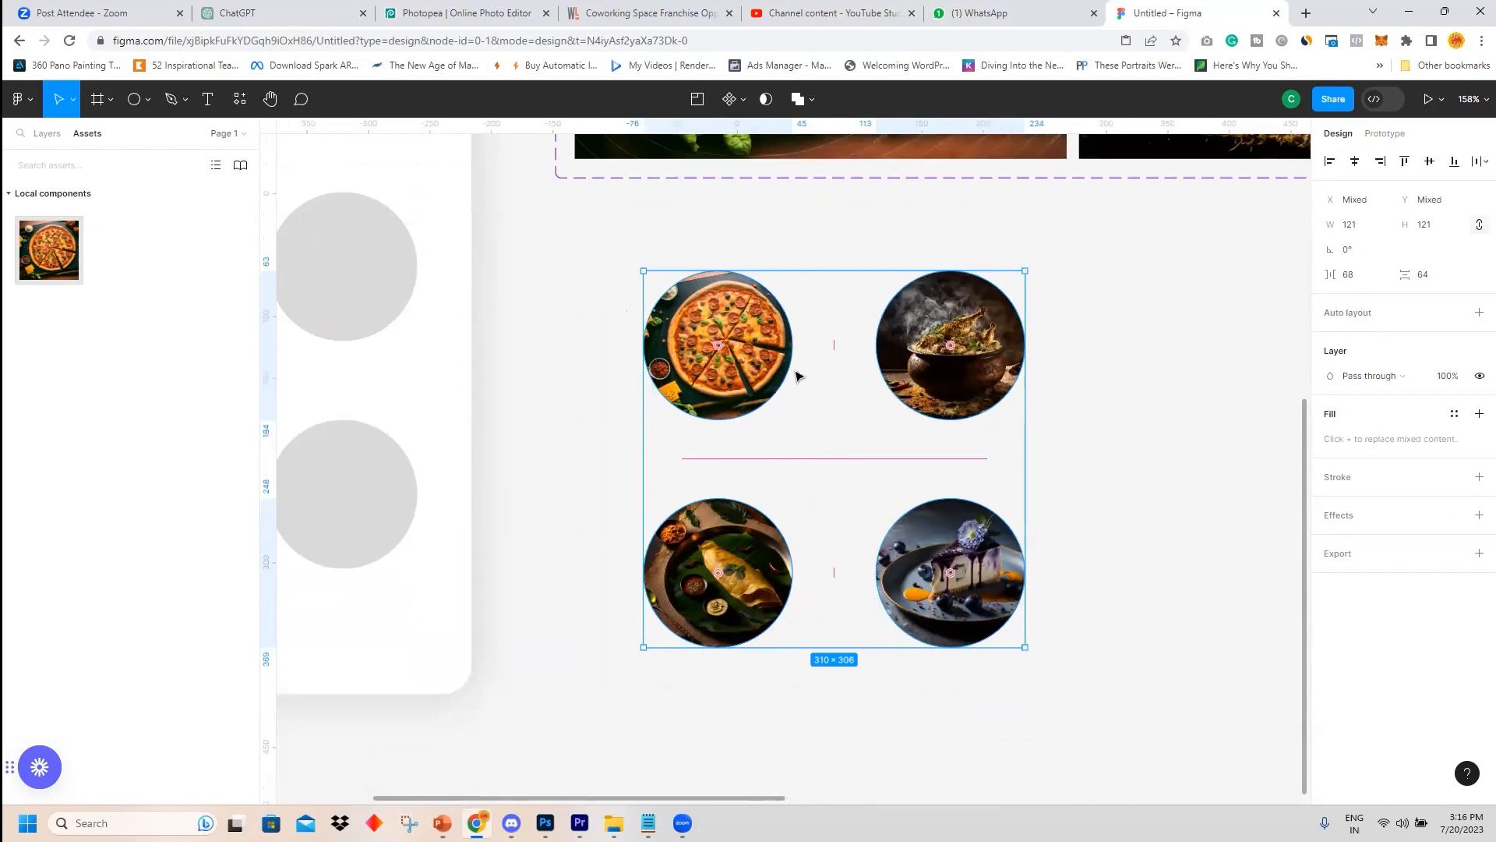
click(207, 101)
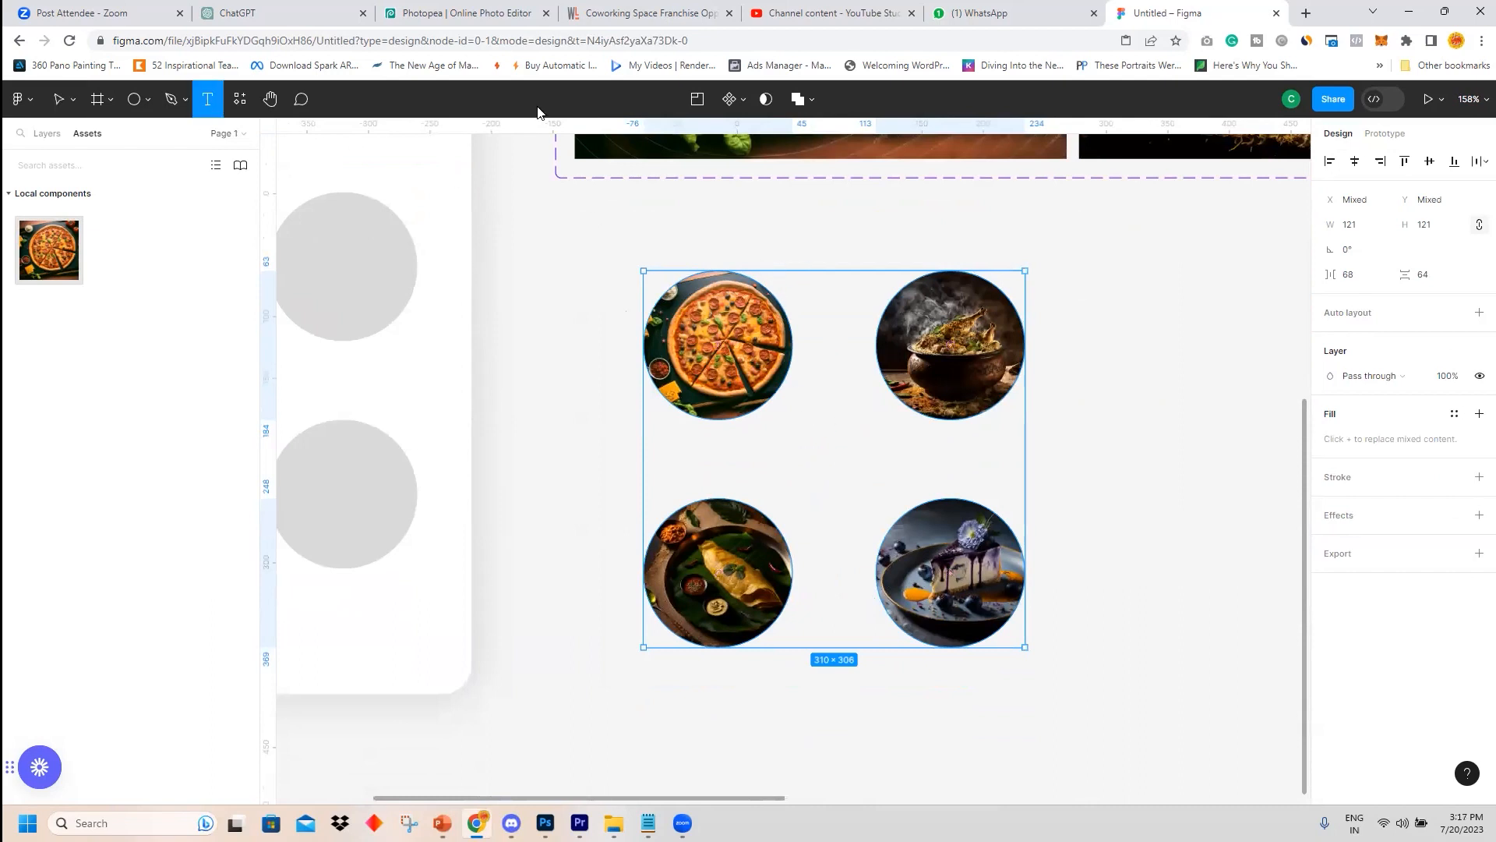
click(675, 444)
key(Escape)
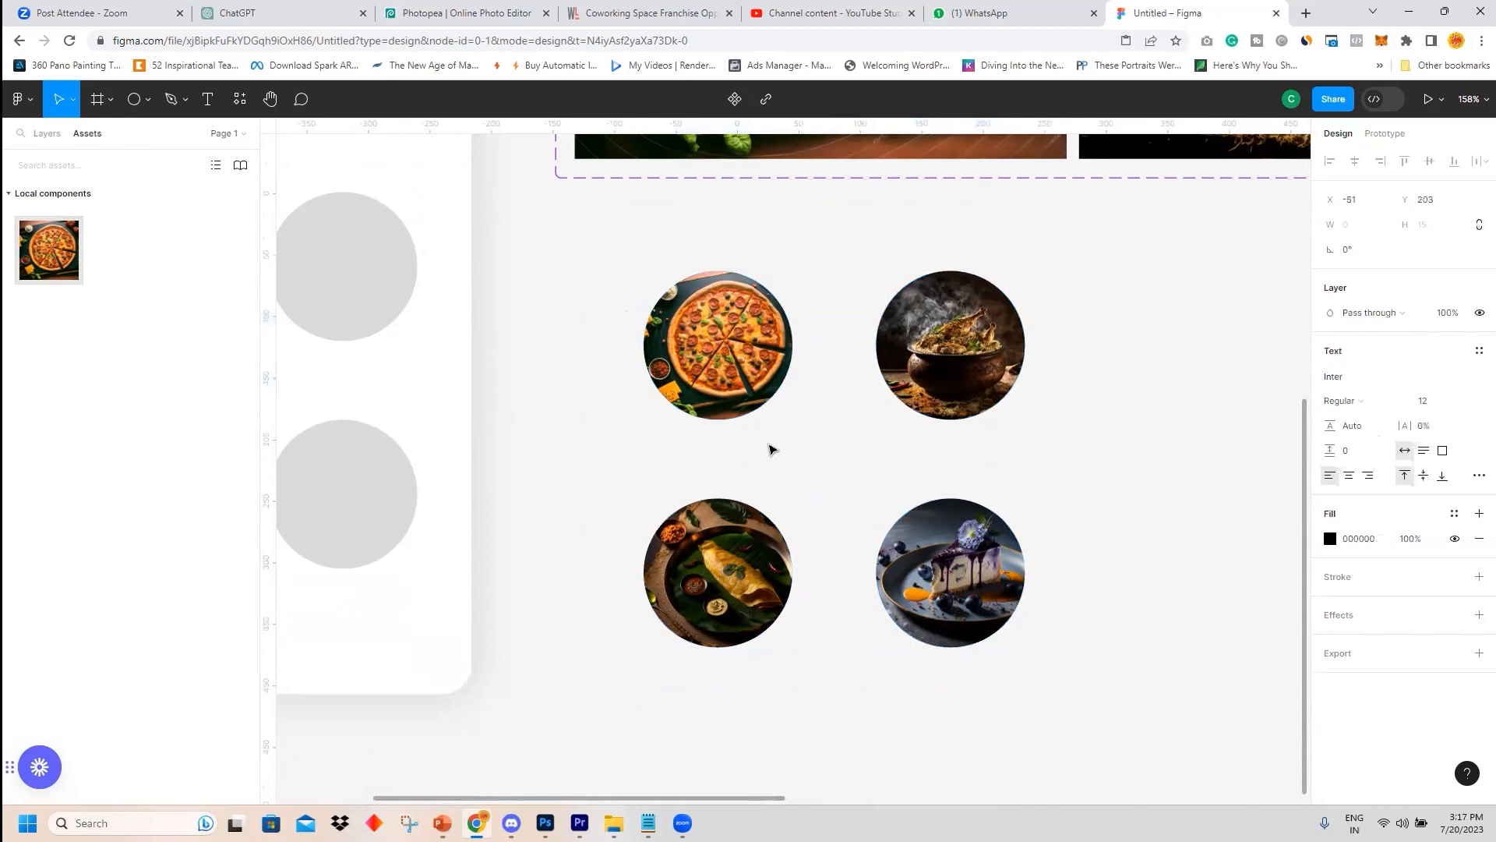
text(Pl)
text(ZZA)
key(Escape)
Duplicate the label below the biryani circle and change its text to BIRYANI.
drag(719, 452, 957, 449)
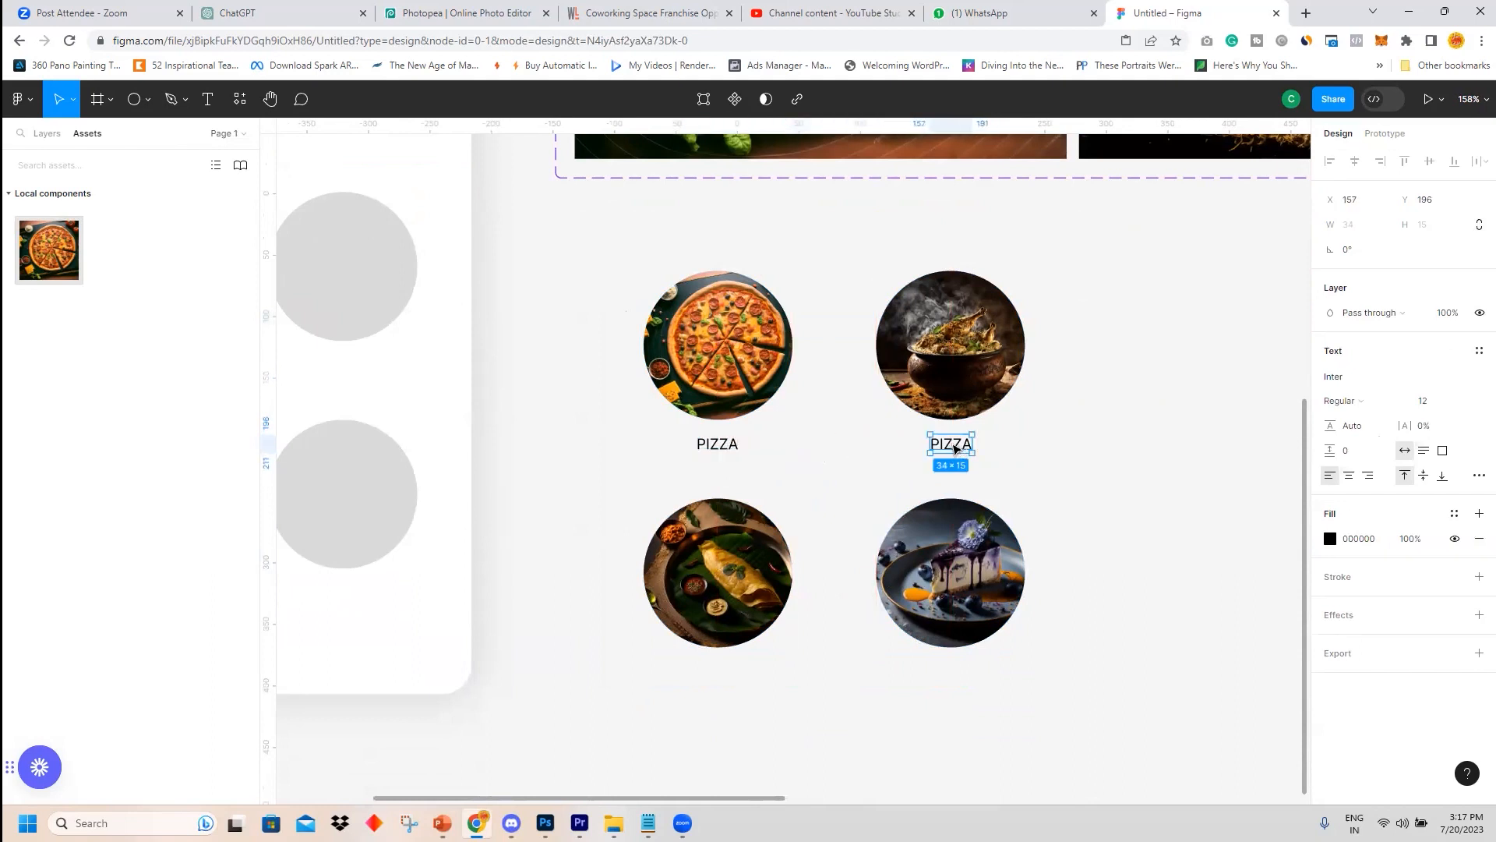
double_click(954, 446)
text(BIRYAN)
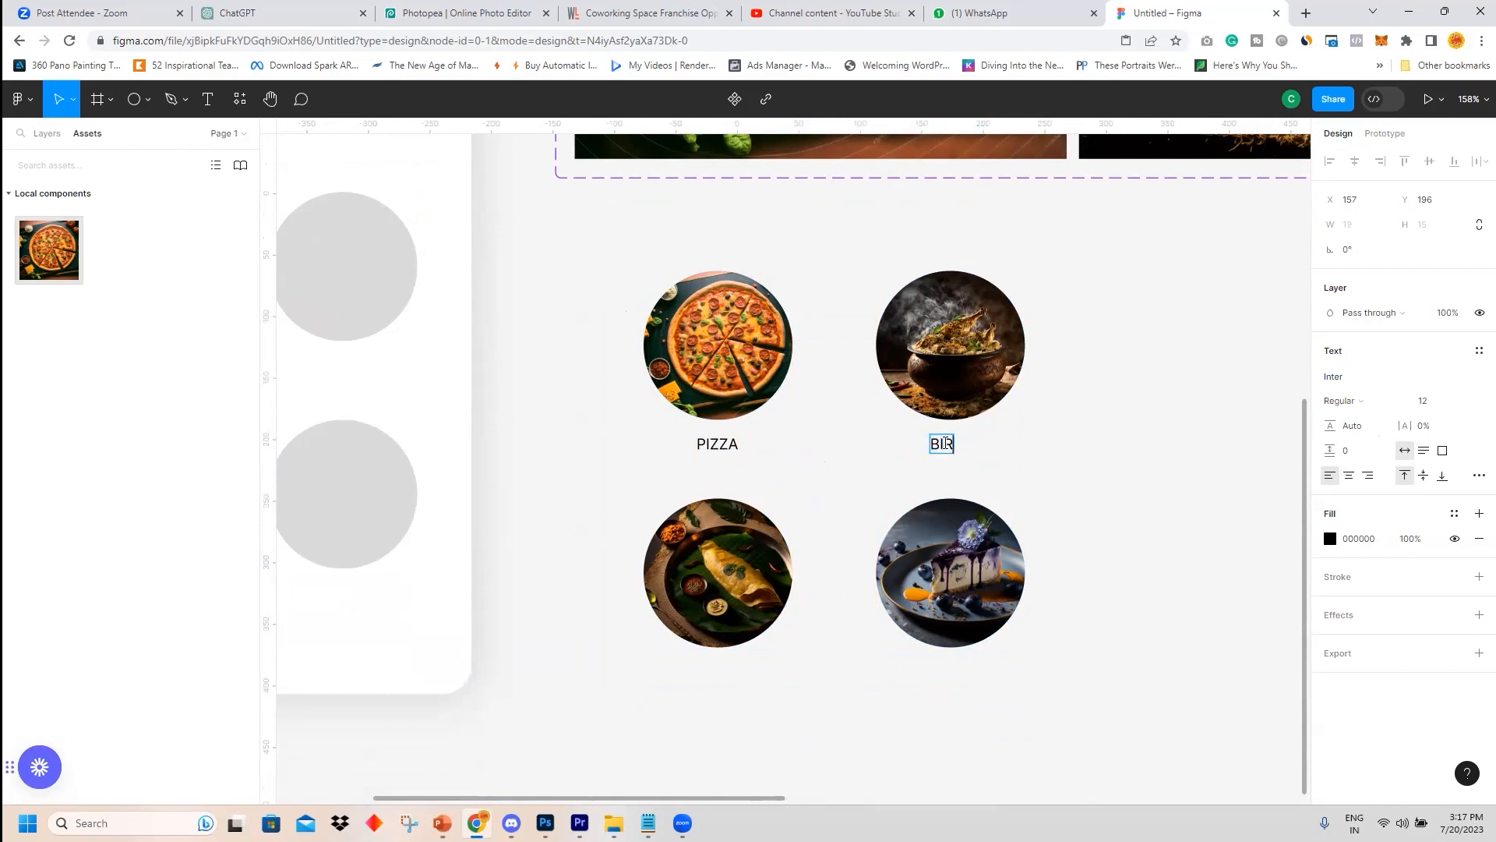
key(Escape)
drag(972, 452, 966, 452)
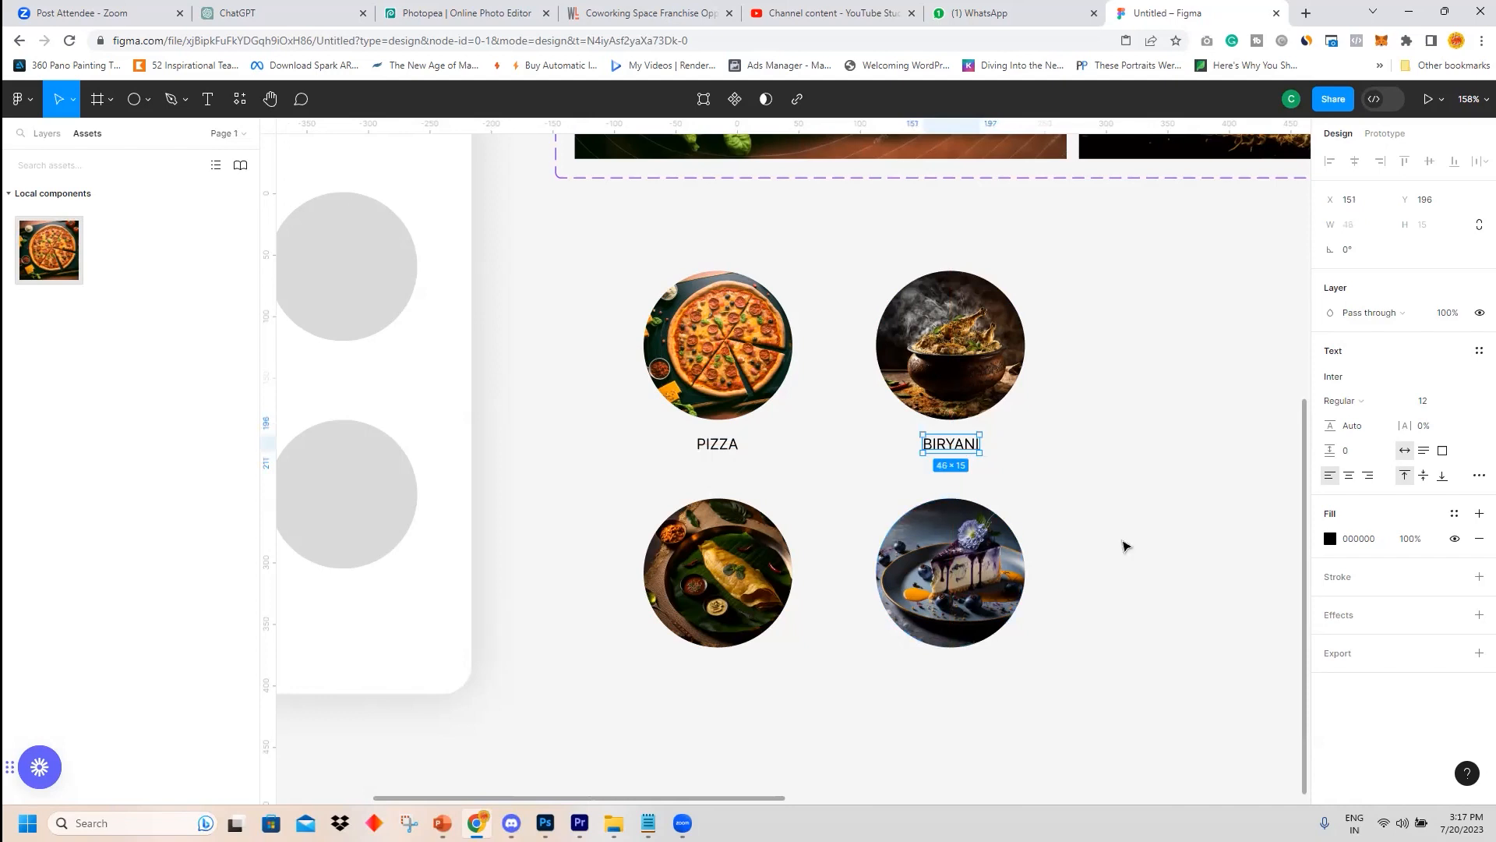
Duplicate the label below the dosa circle and change its text to DOSA.
scroll(1122, 542, down, 3)
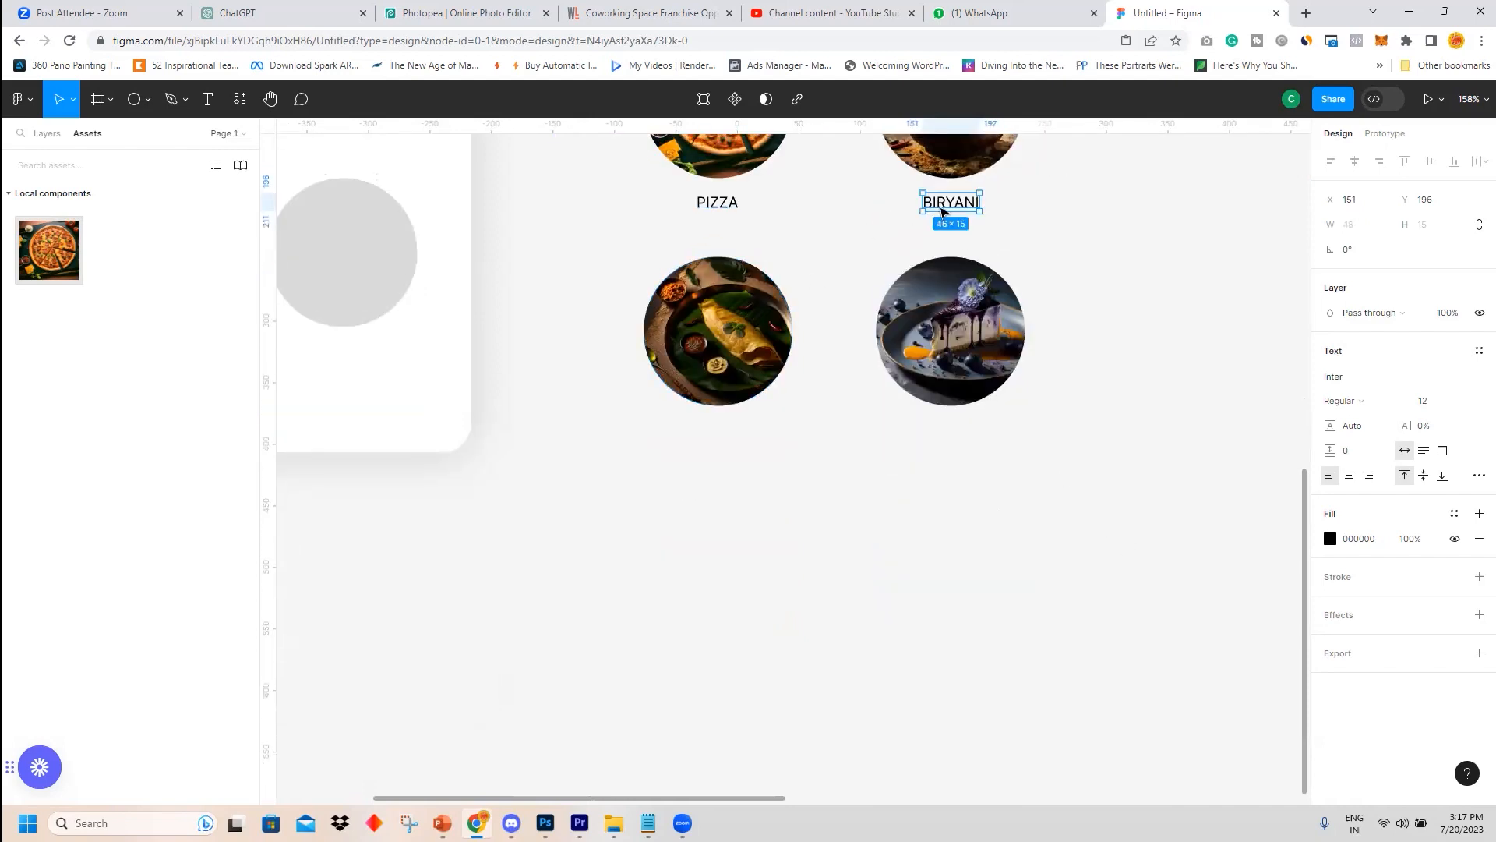
drag(961, 202, 727, 433)
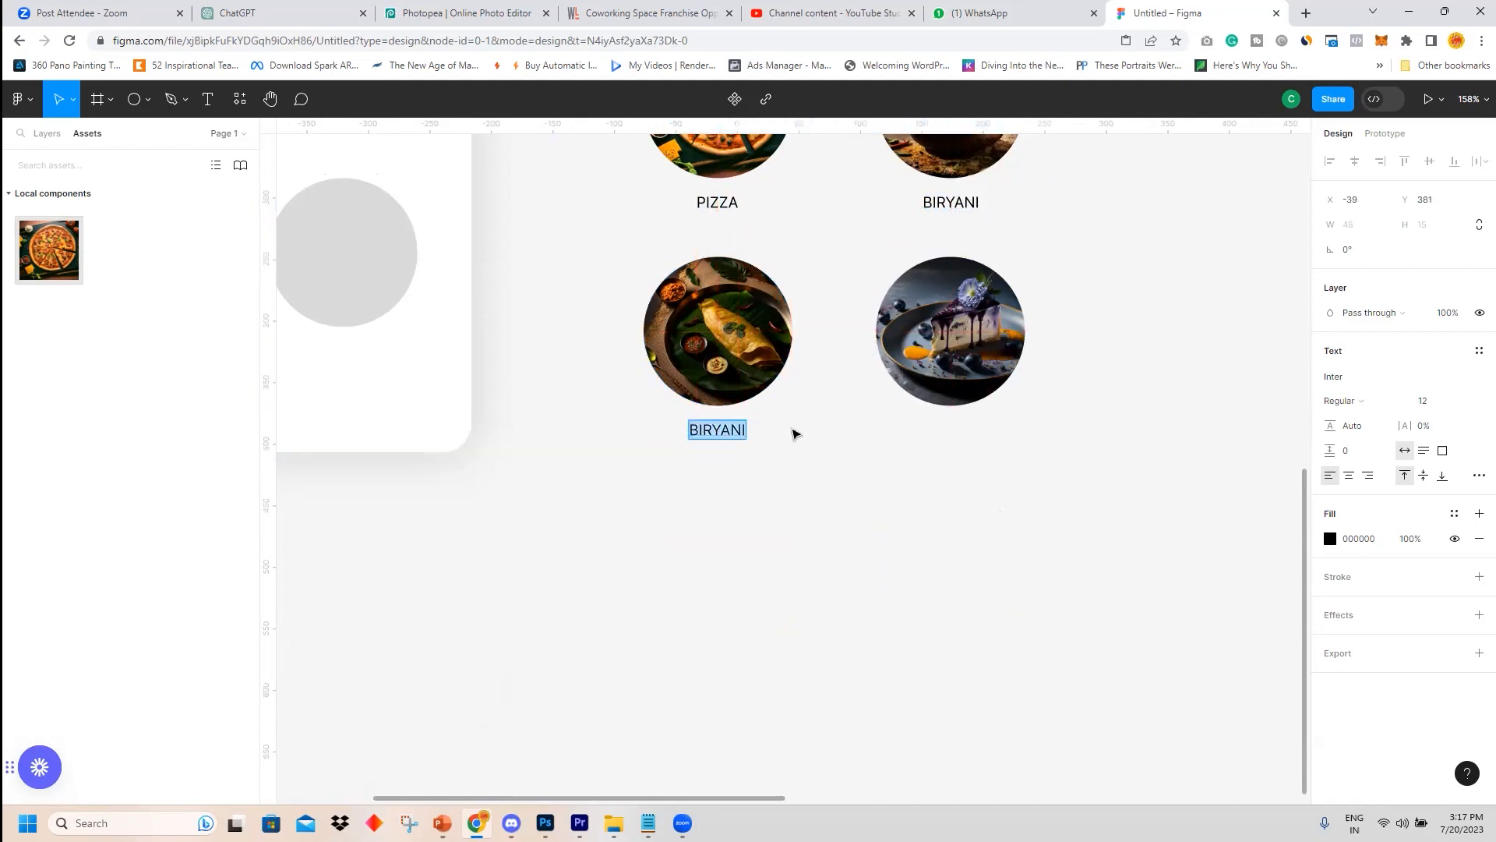
text(DOSA)
Duplicate the label below the dessert circle, change its text to BB CHEESE CAKE and centre it under the circle.
drag(710, 431, 957, 458)
double_click(954, 436)
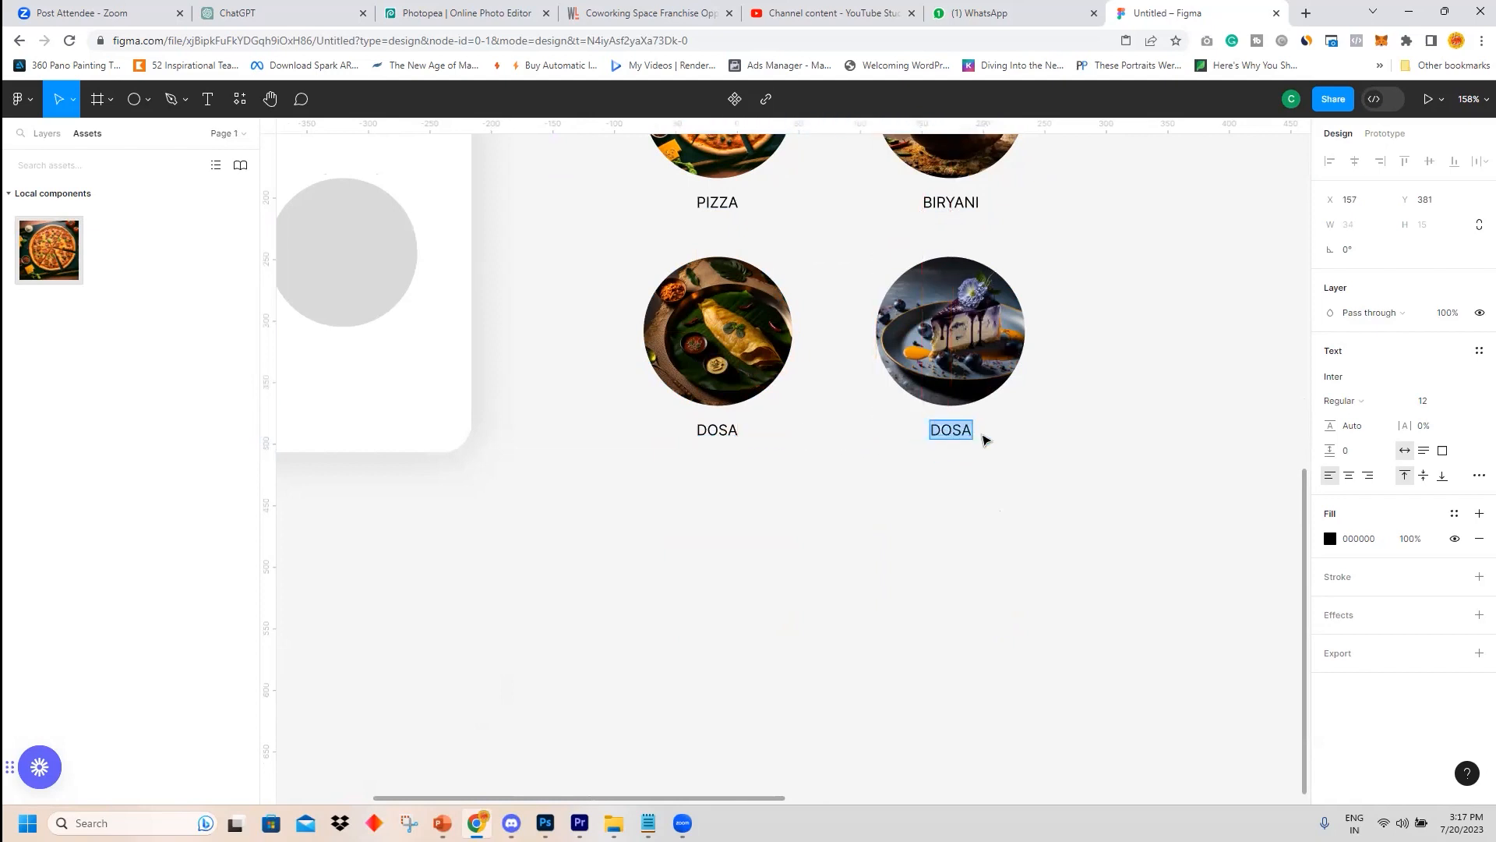
text(BB CHEESE)
text(CAKE)
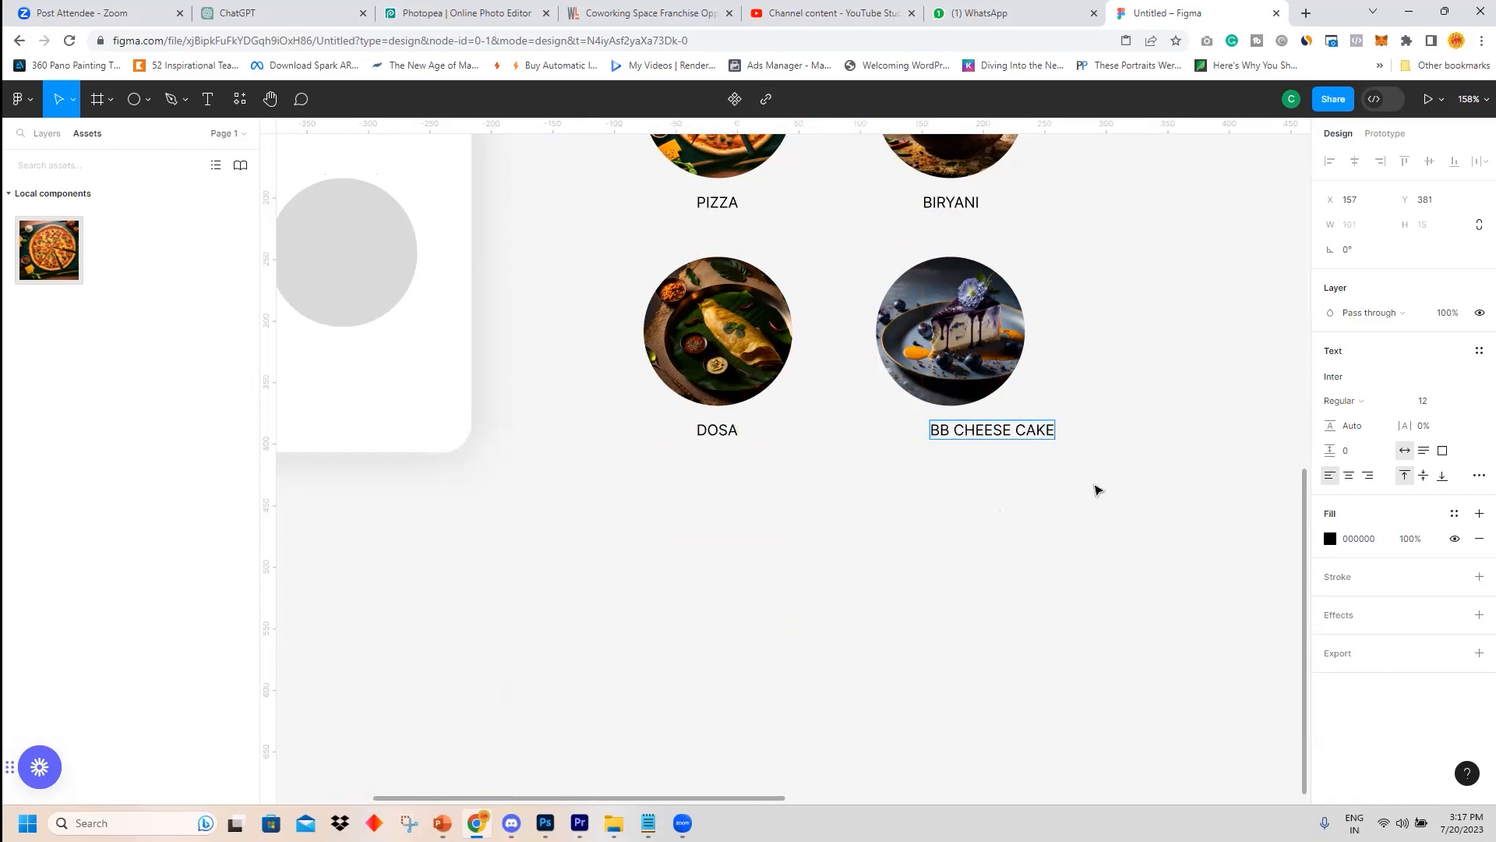
key(Escape)
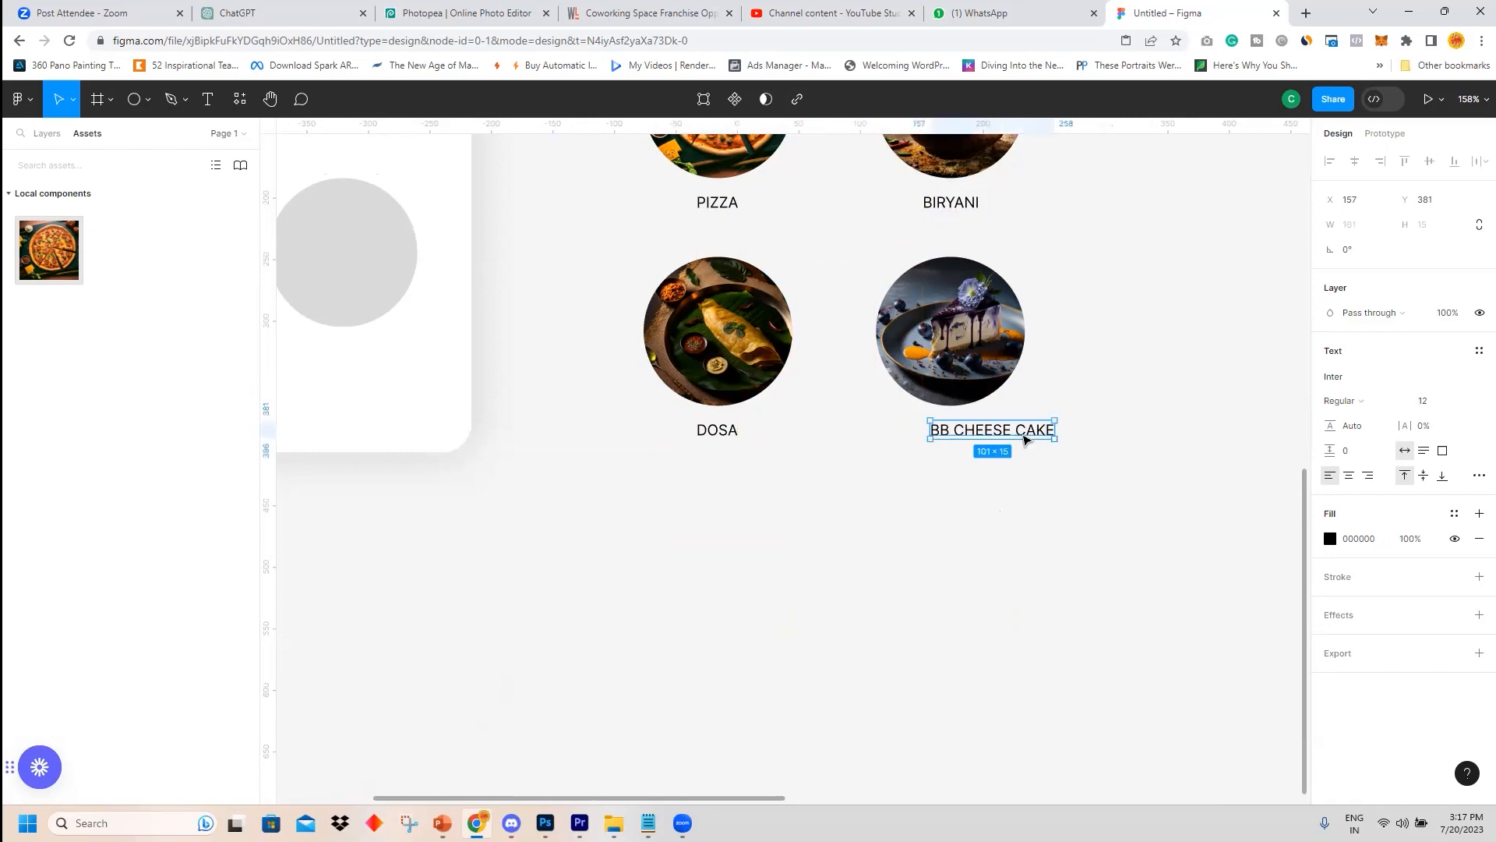
drag(1025, 437, 983, 438)
scroll(1059, 464, up, 5)
scroll(1060, 468, down, 2)
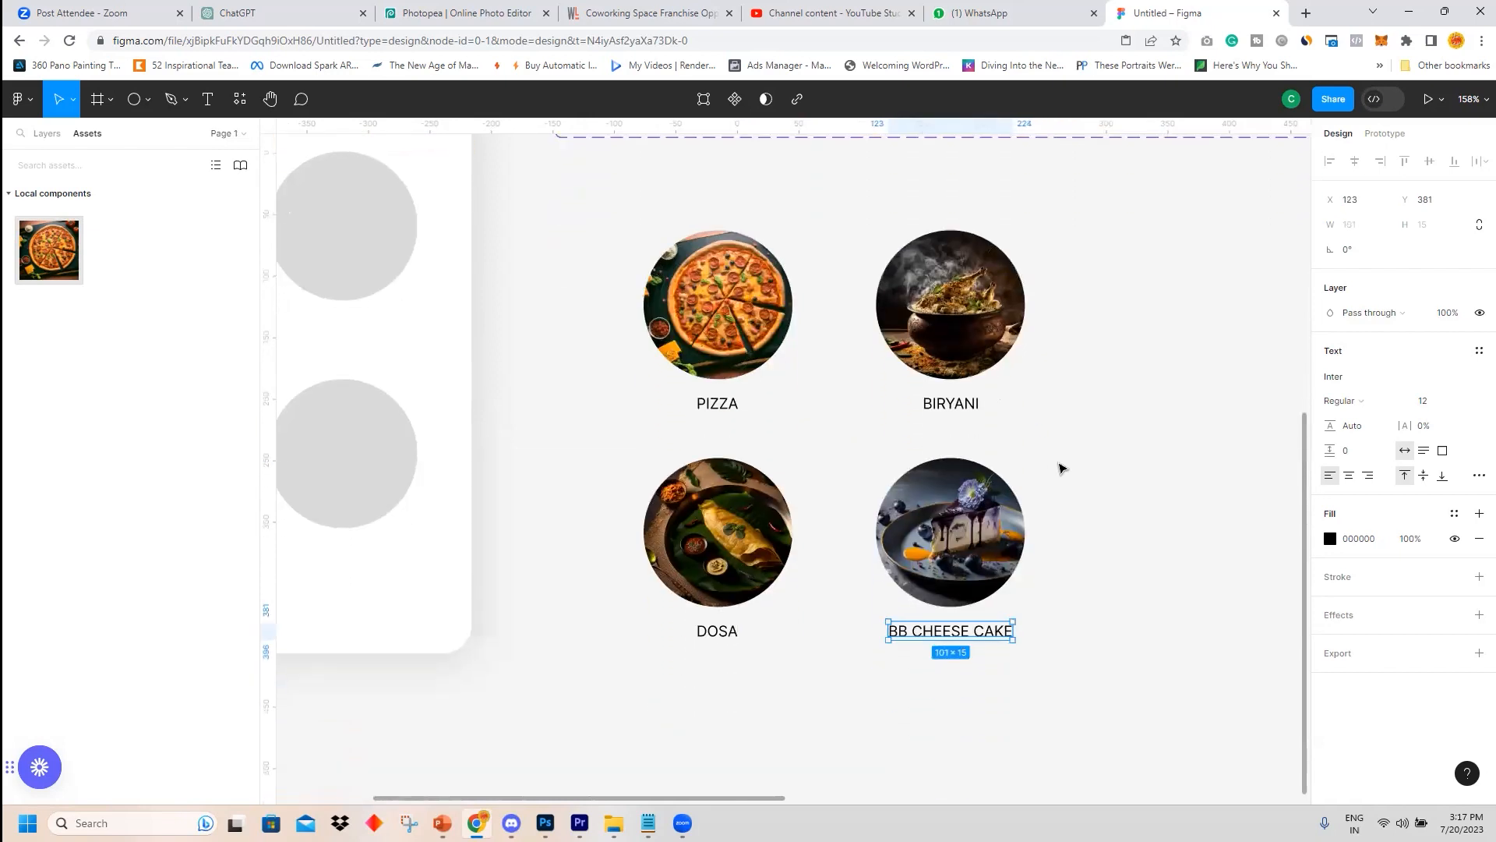
scroll(1059, 460, down, 3)
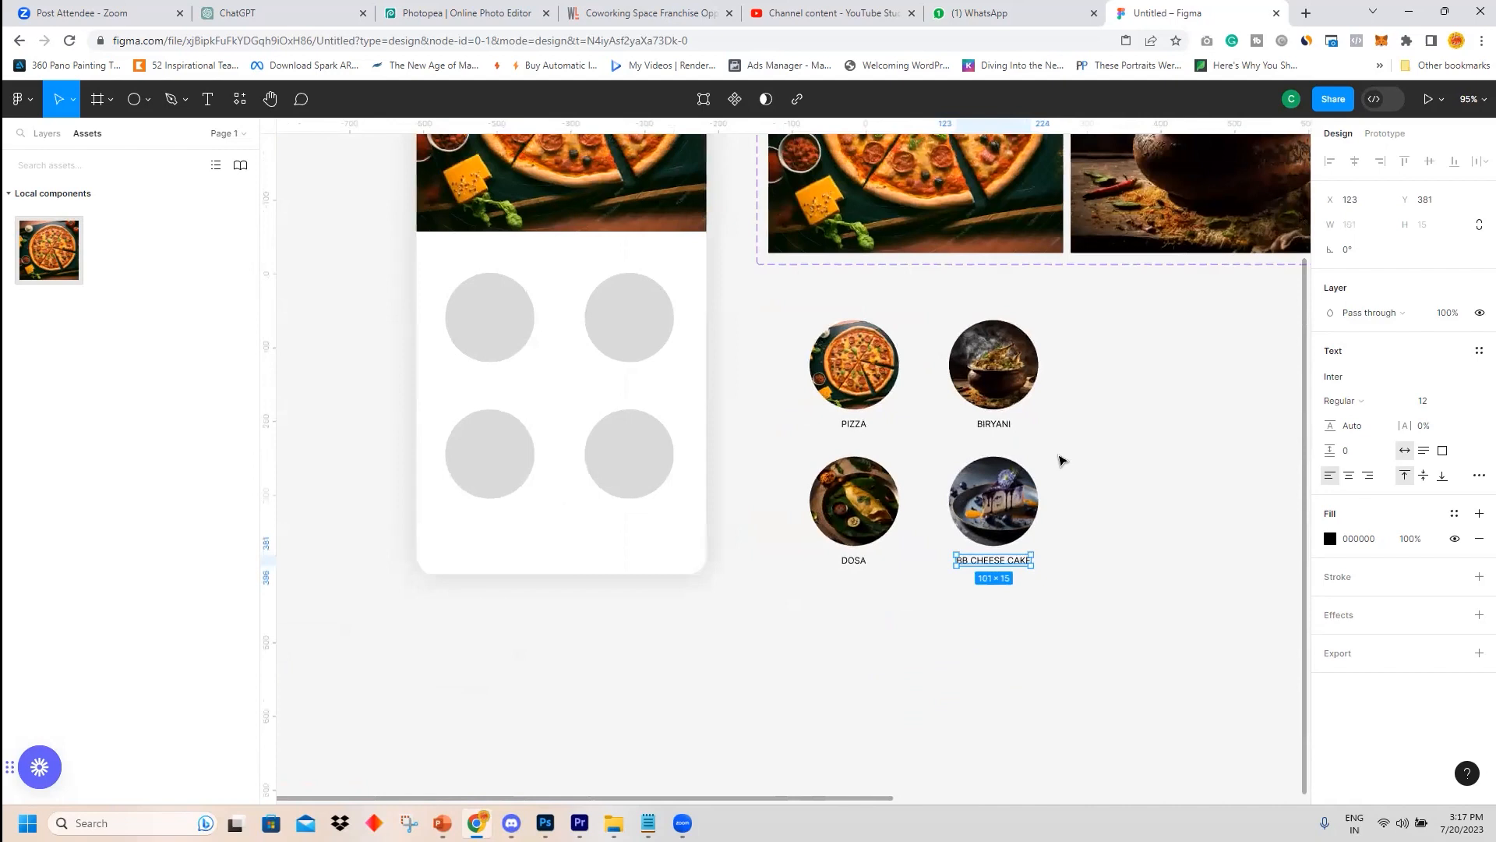
Add a 5 px inside stroke in red F12222 to the pizza circle.
drag(768, 294, 1081, 609)
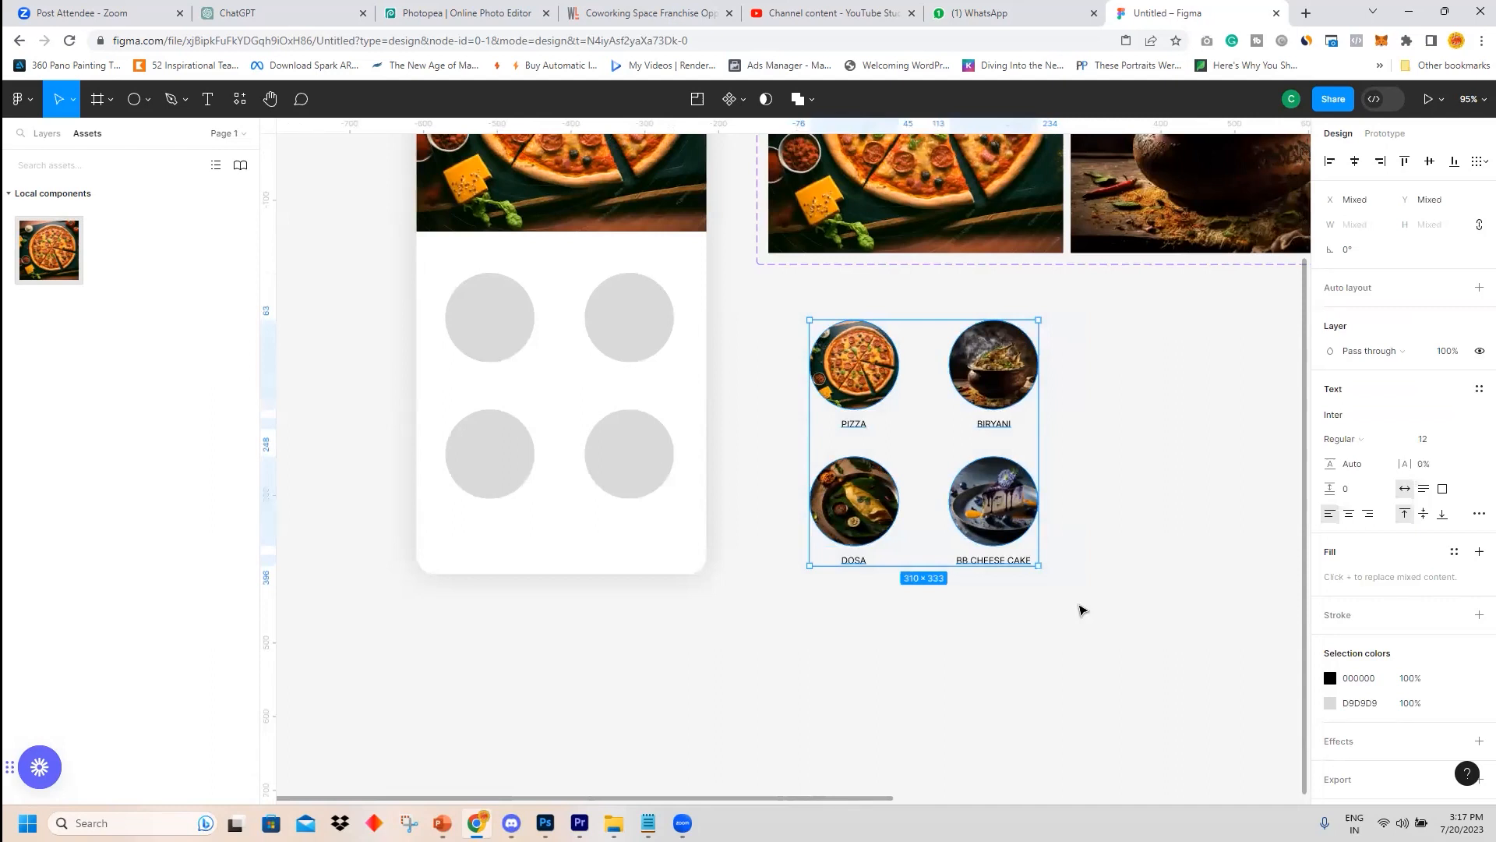
click(855, 391)
double_click(856, 391)
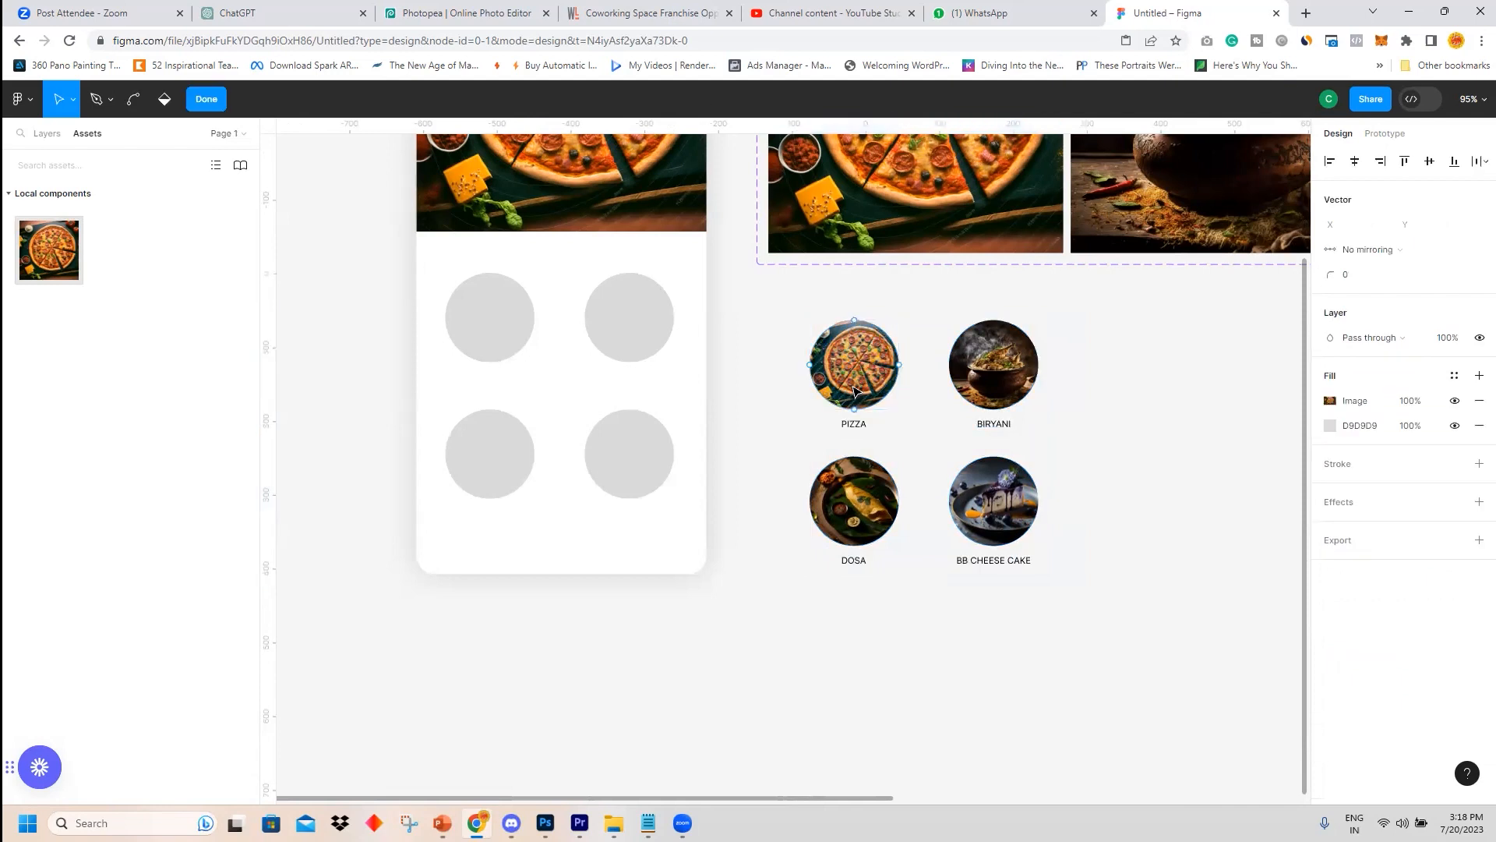
double_click(922, 324)
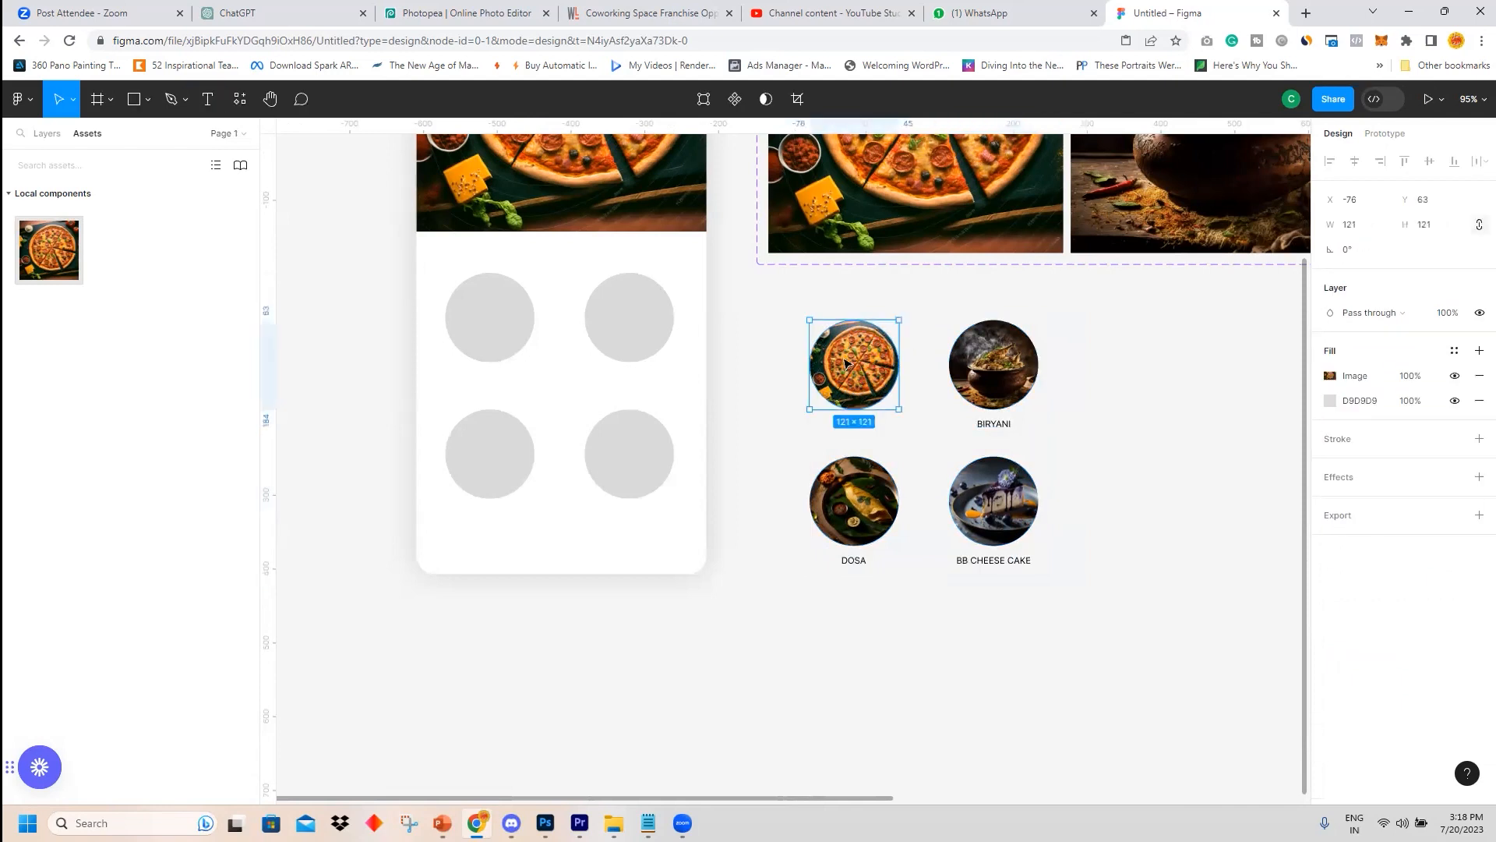
click(946, 312)
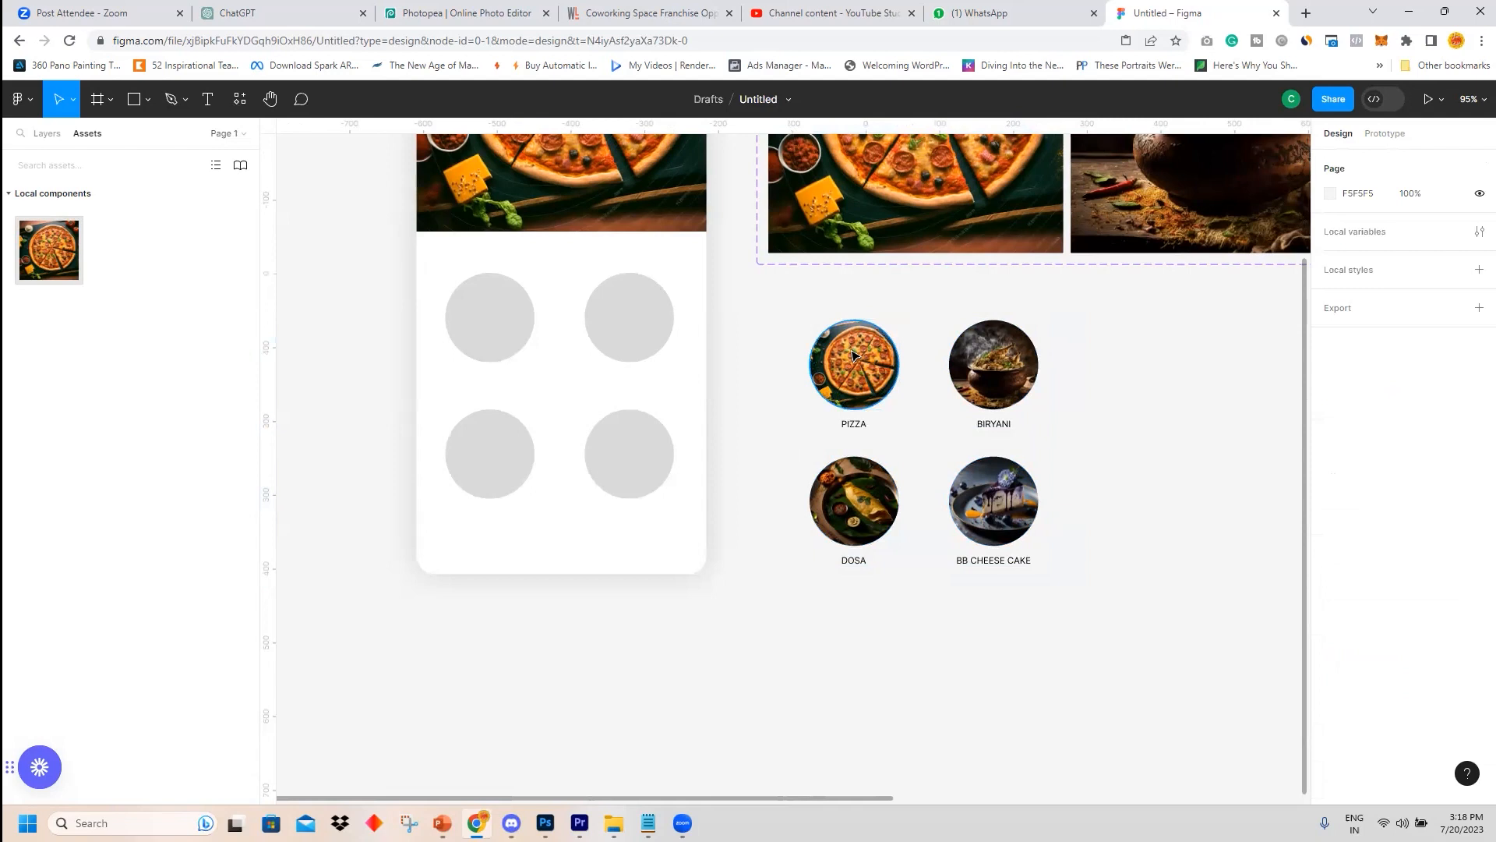
click(855, 356)
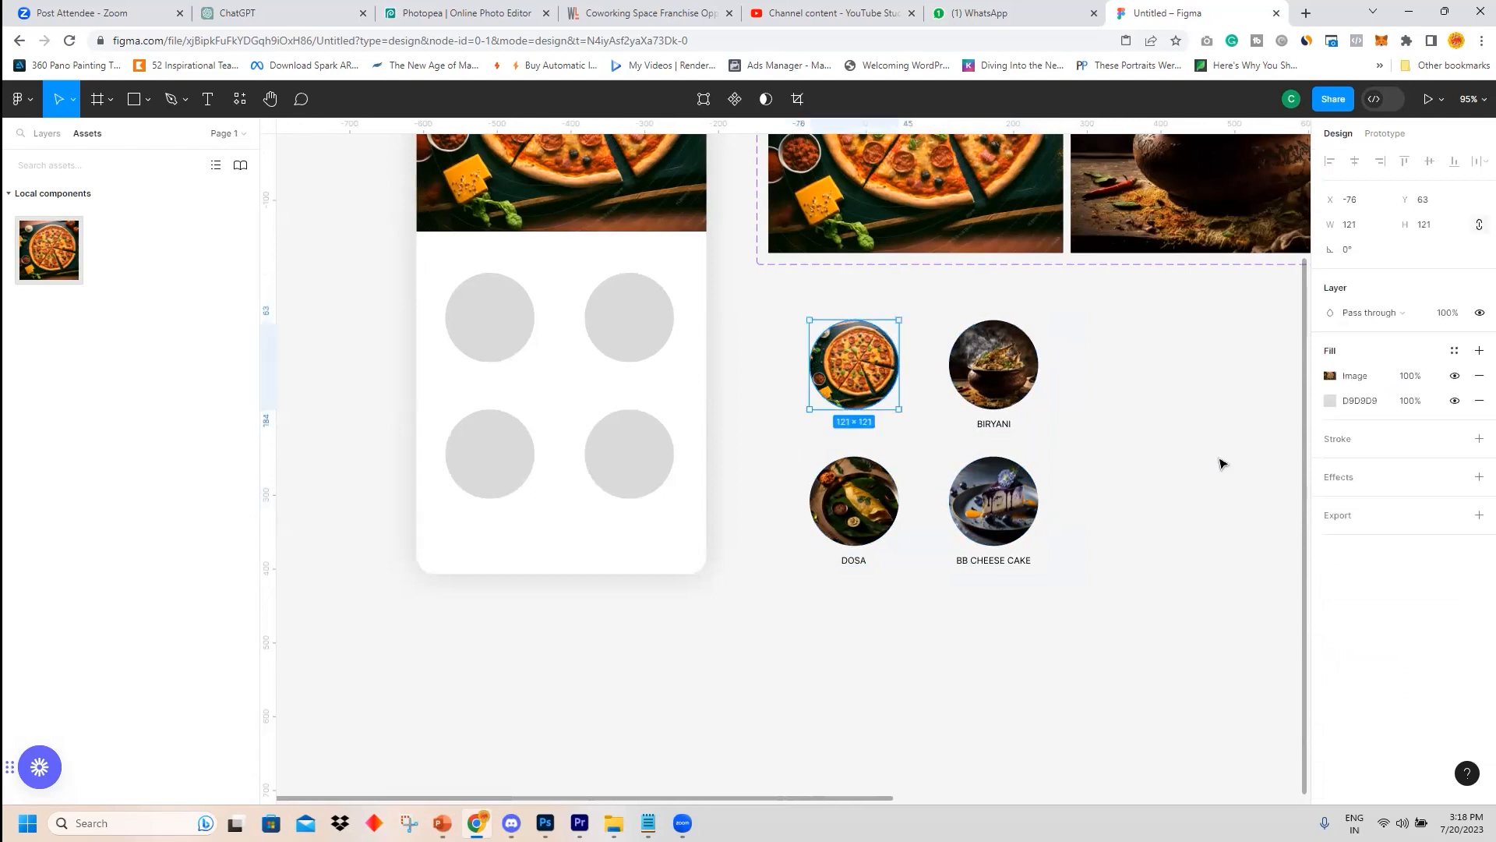
click(1332, 441)
click(1420, 490)
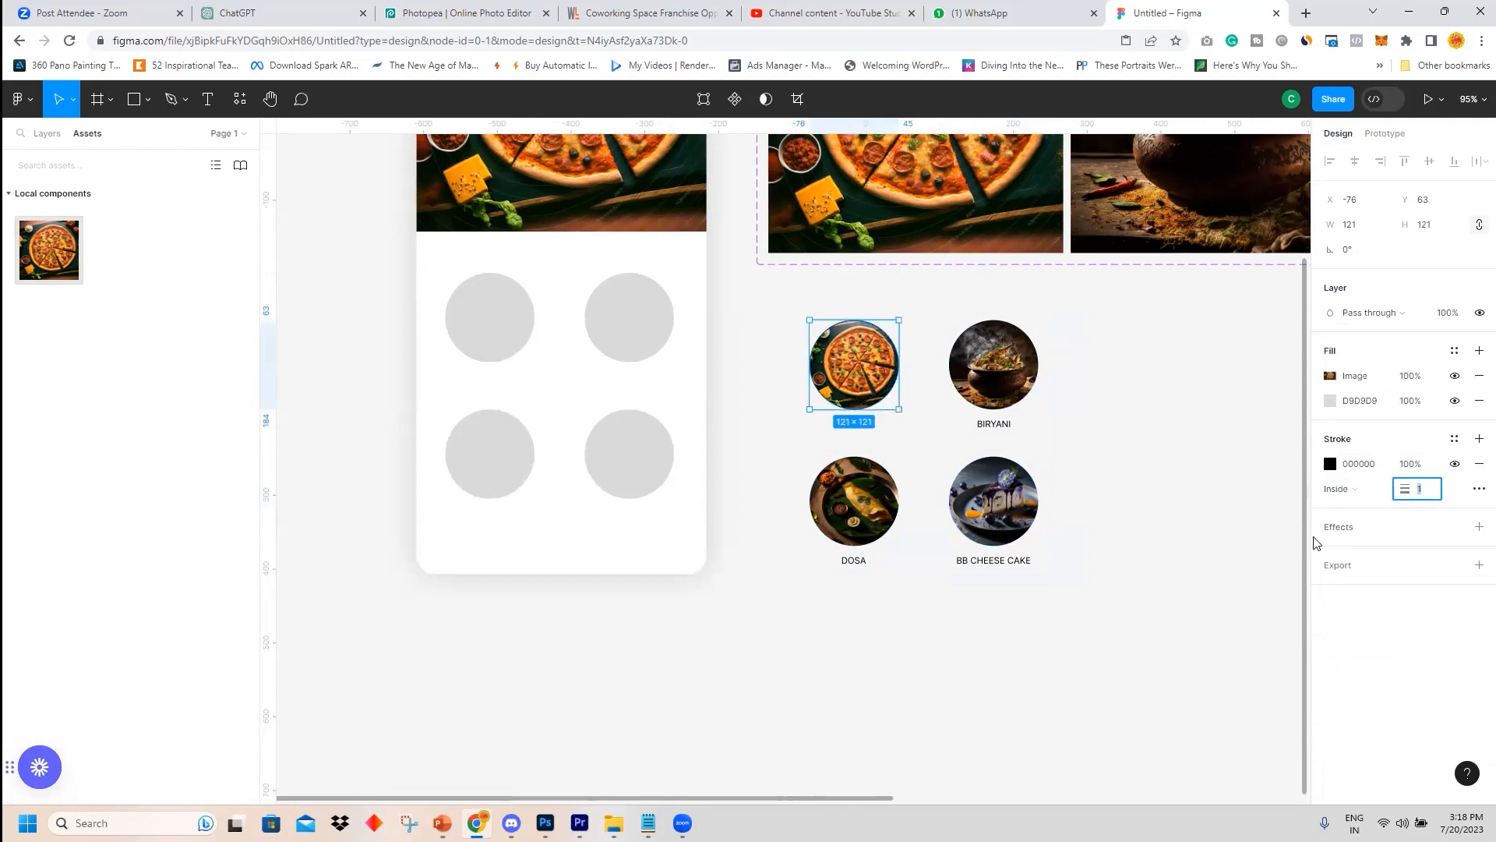
text(5)
click(1330, 465)
click(1285, 411)
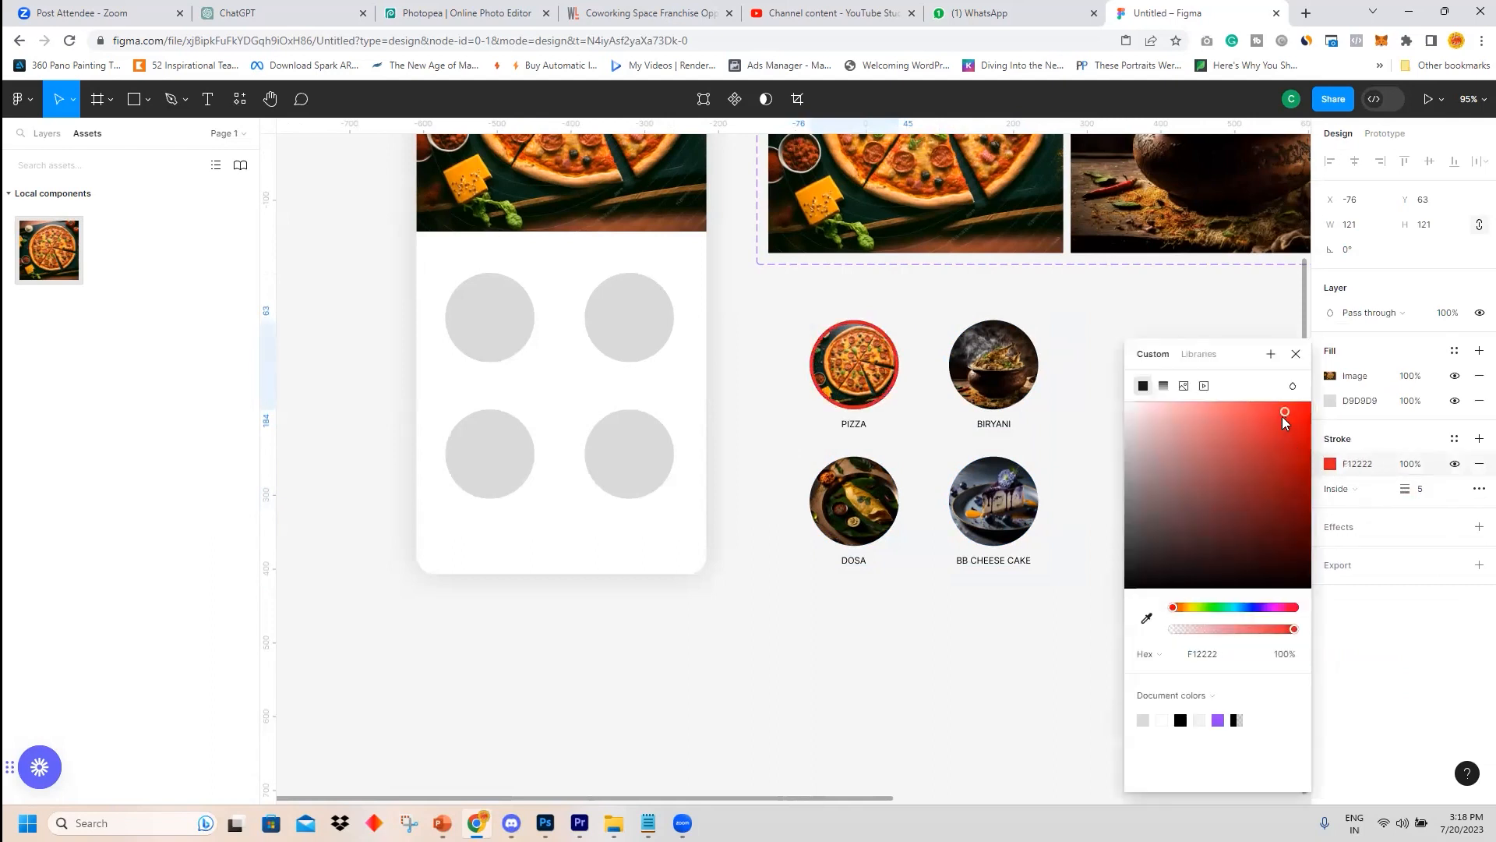
click(918, 294)
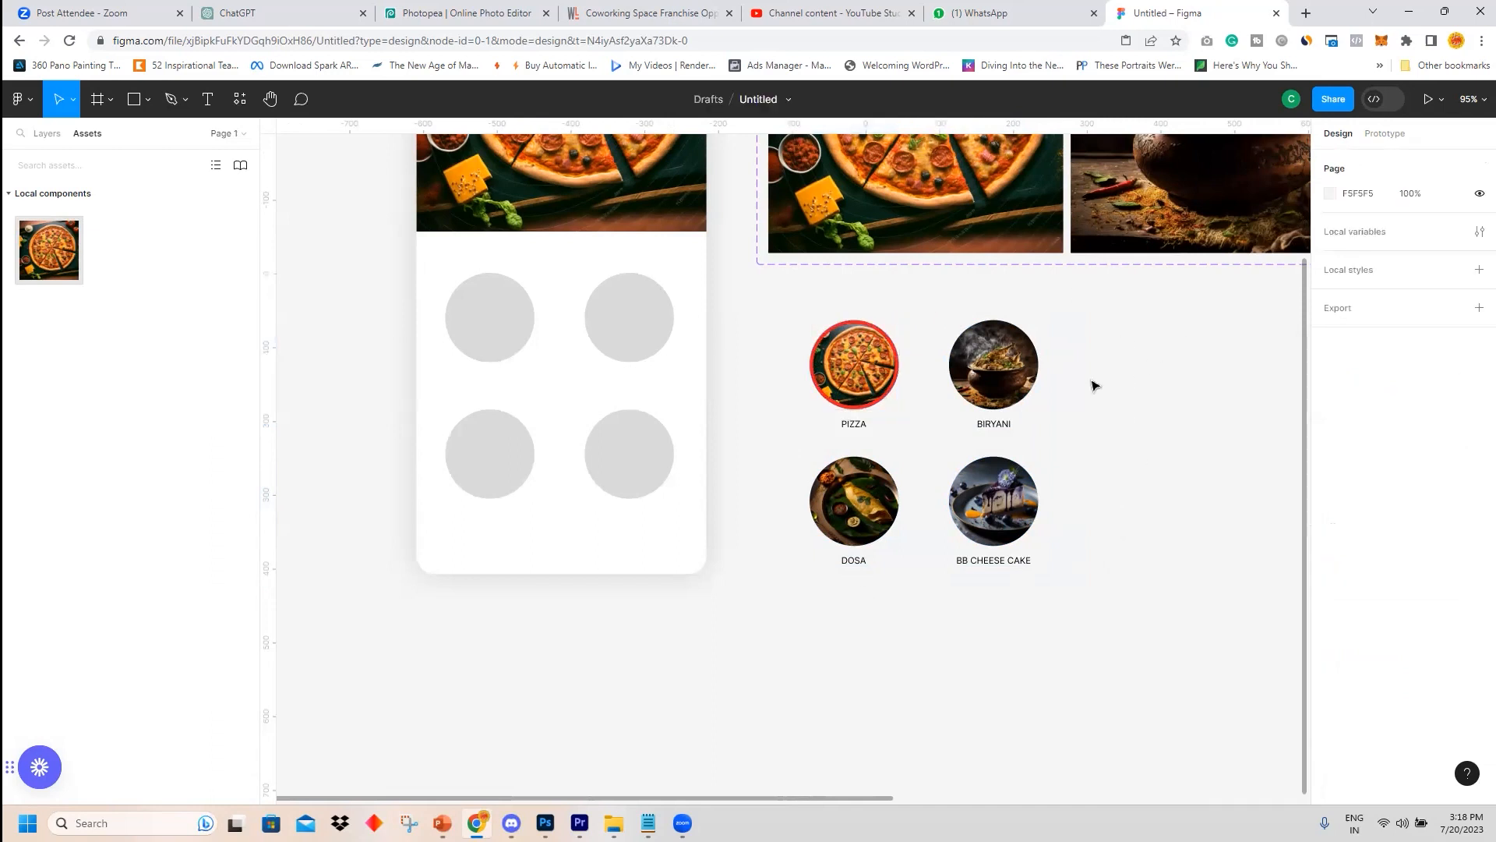
Colour the PIZZA label red F12222 and set its weight to Bold.
drag(771, 302, 1082, 599)
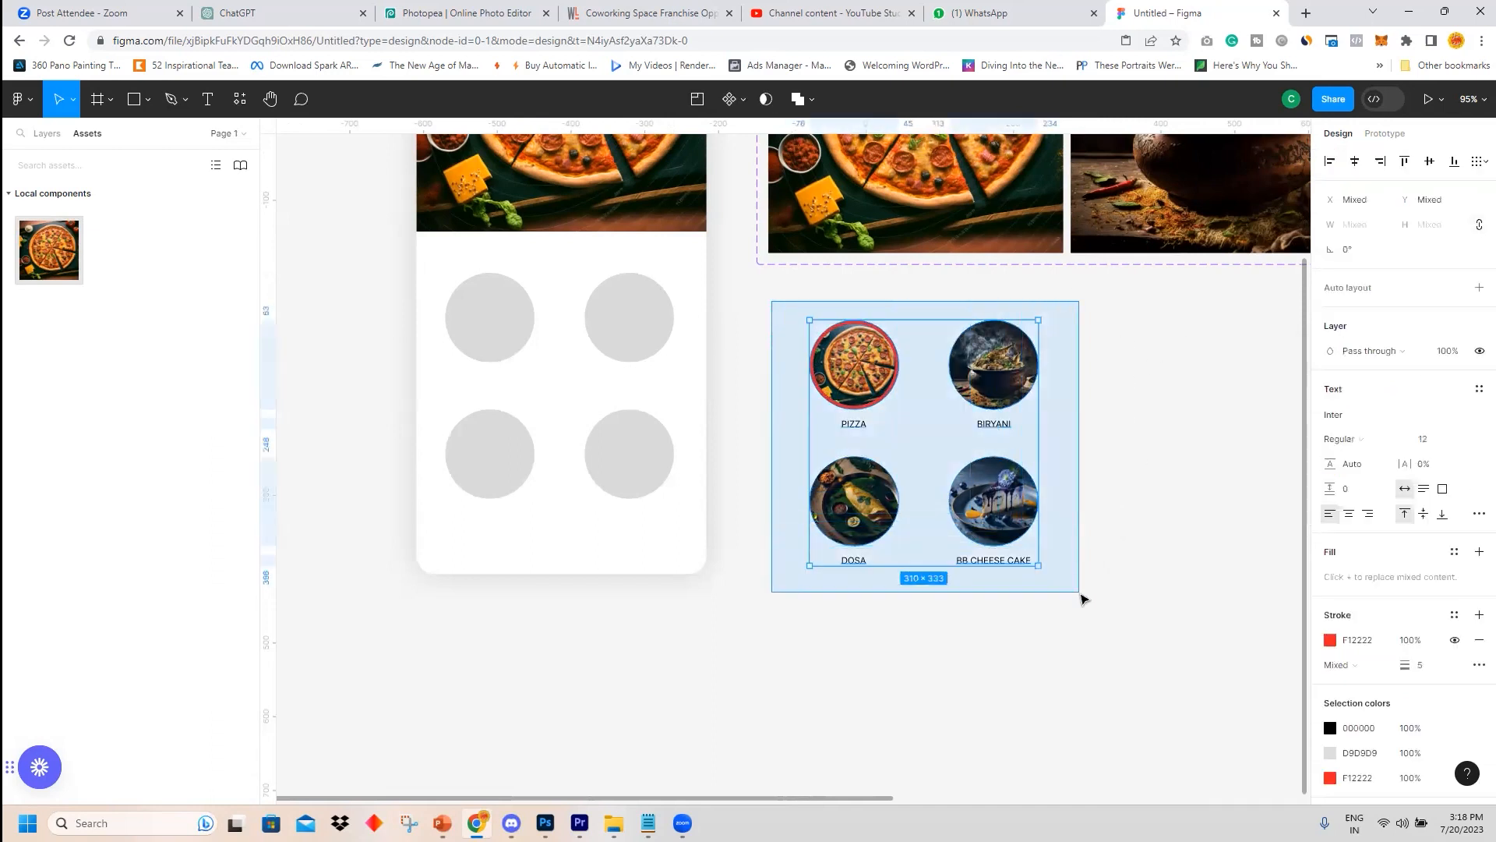
click(939, 431)
double_click(857, 424)
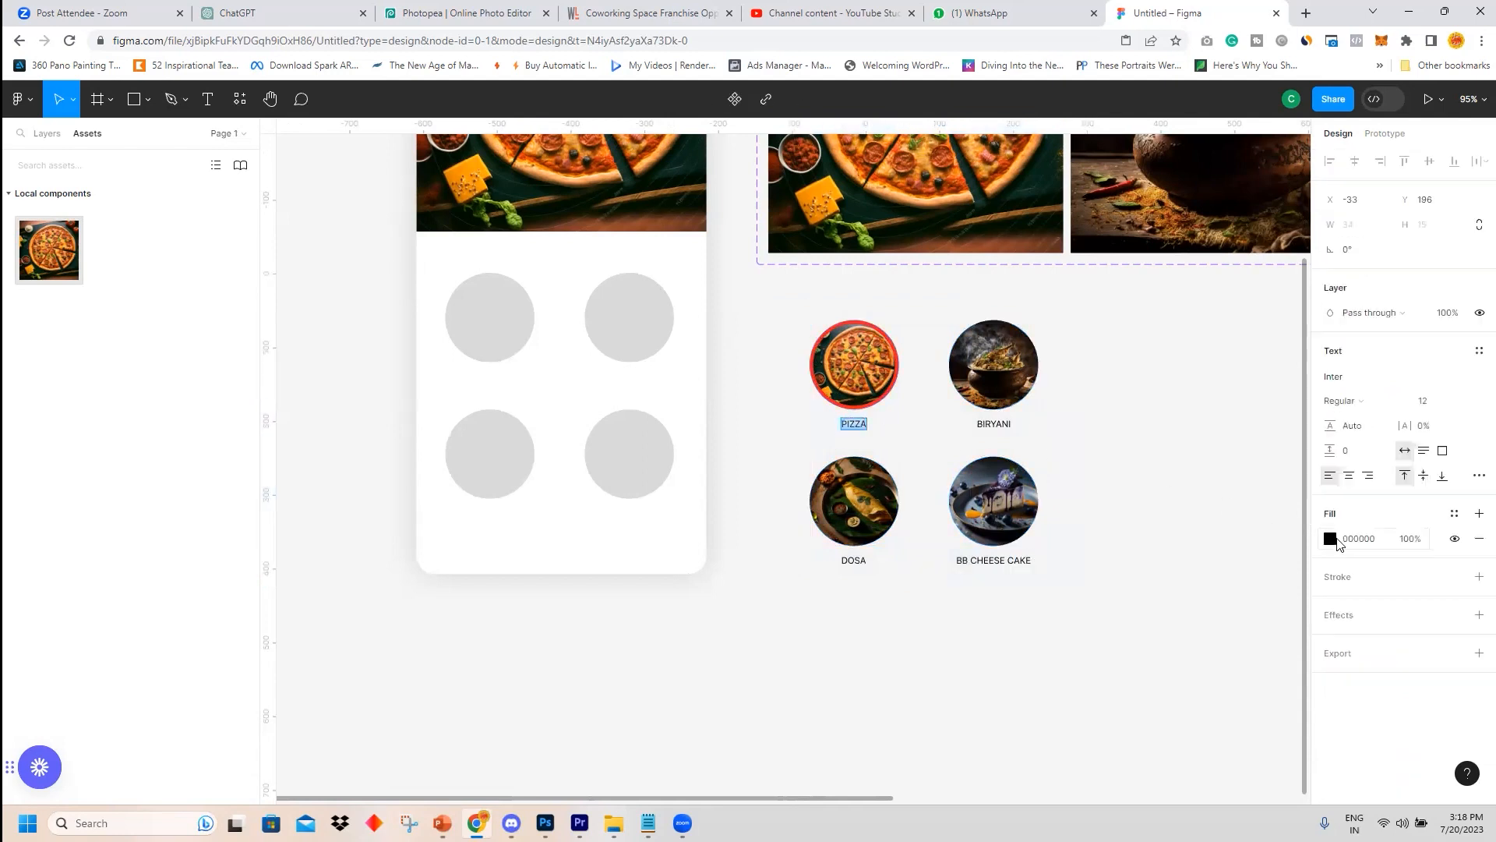
click(1332, 540)
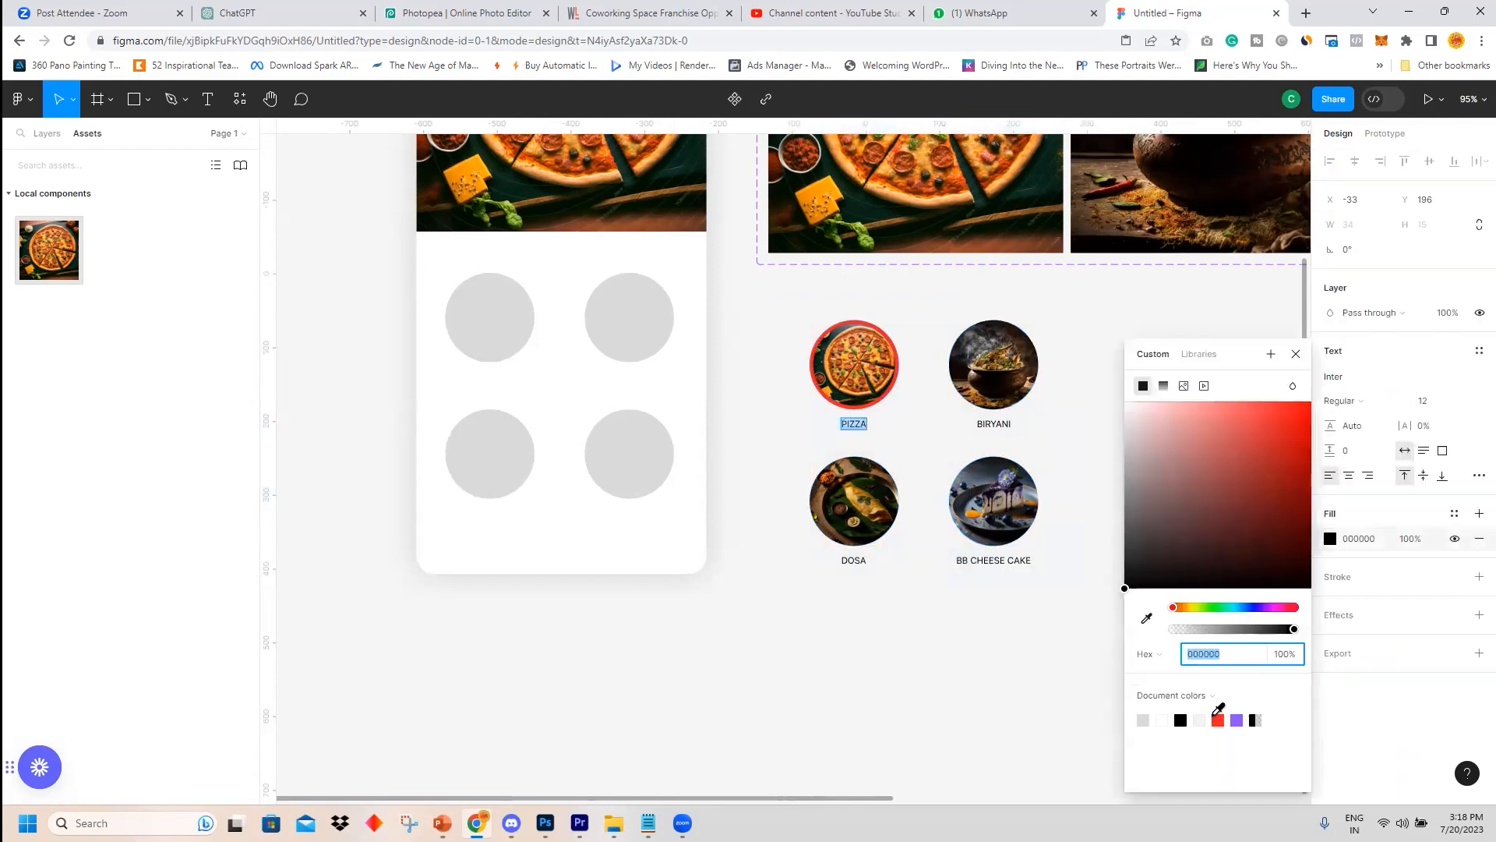
click(1217, 719)
key(Escape)
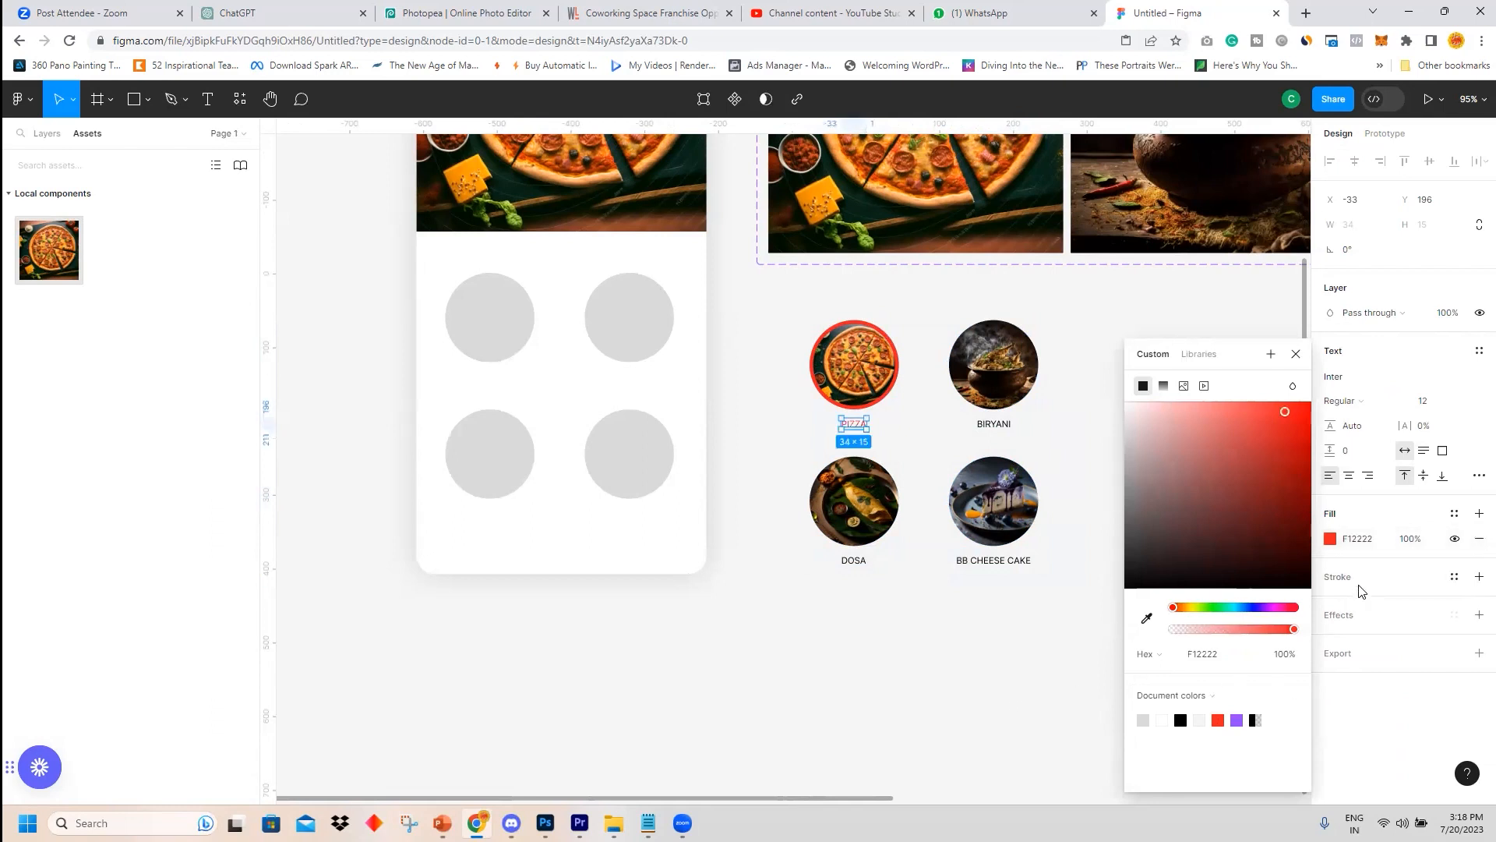
click(1346, 402)
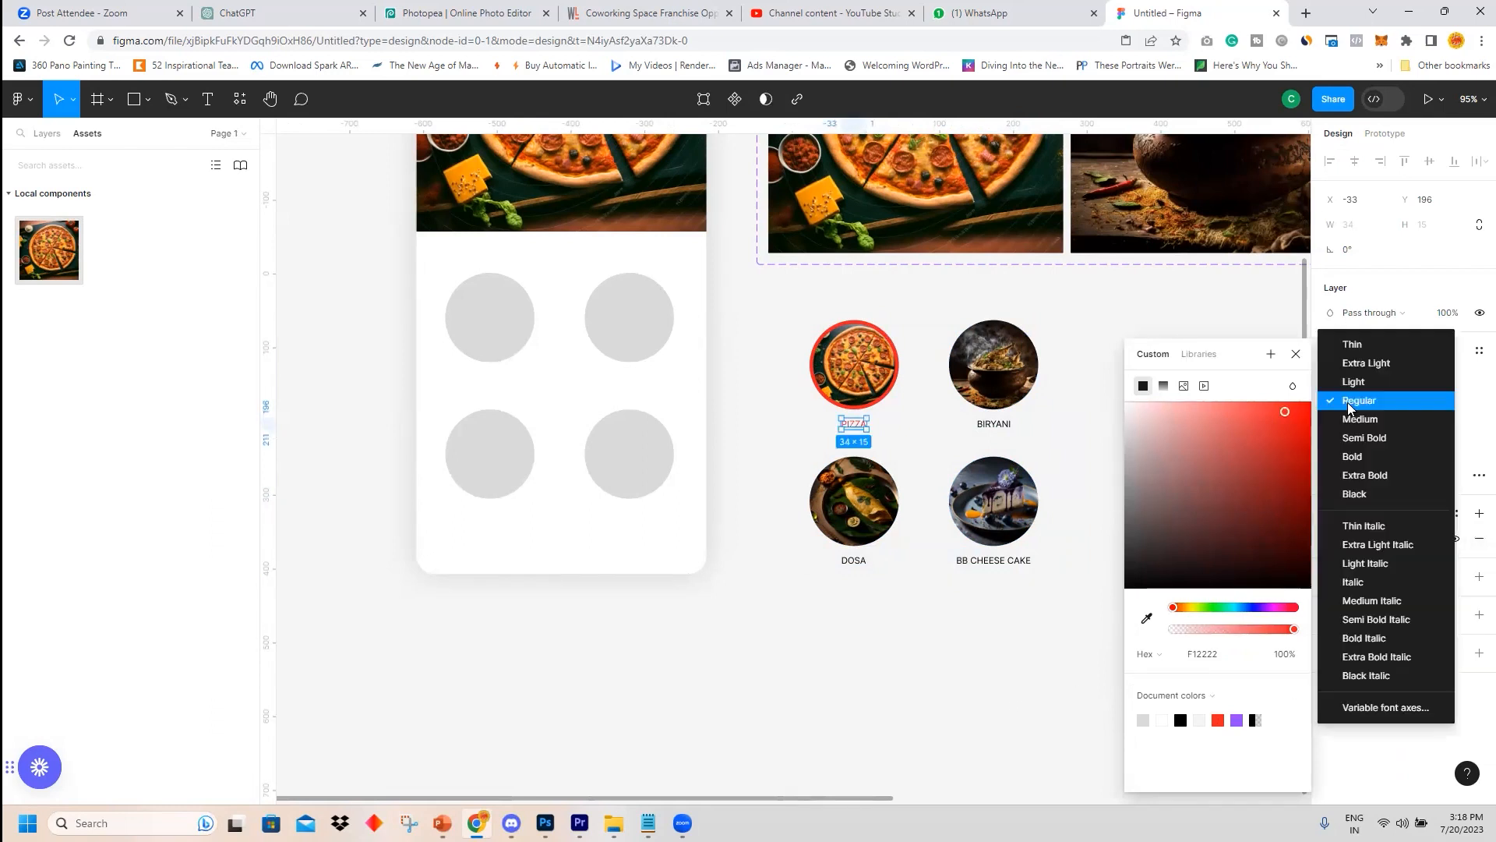
click(1363, 457)
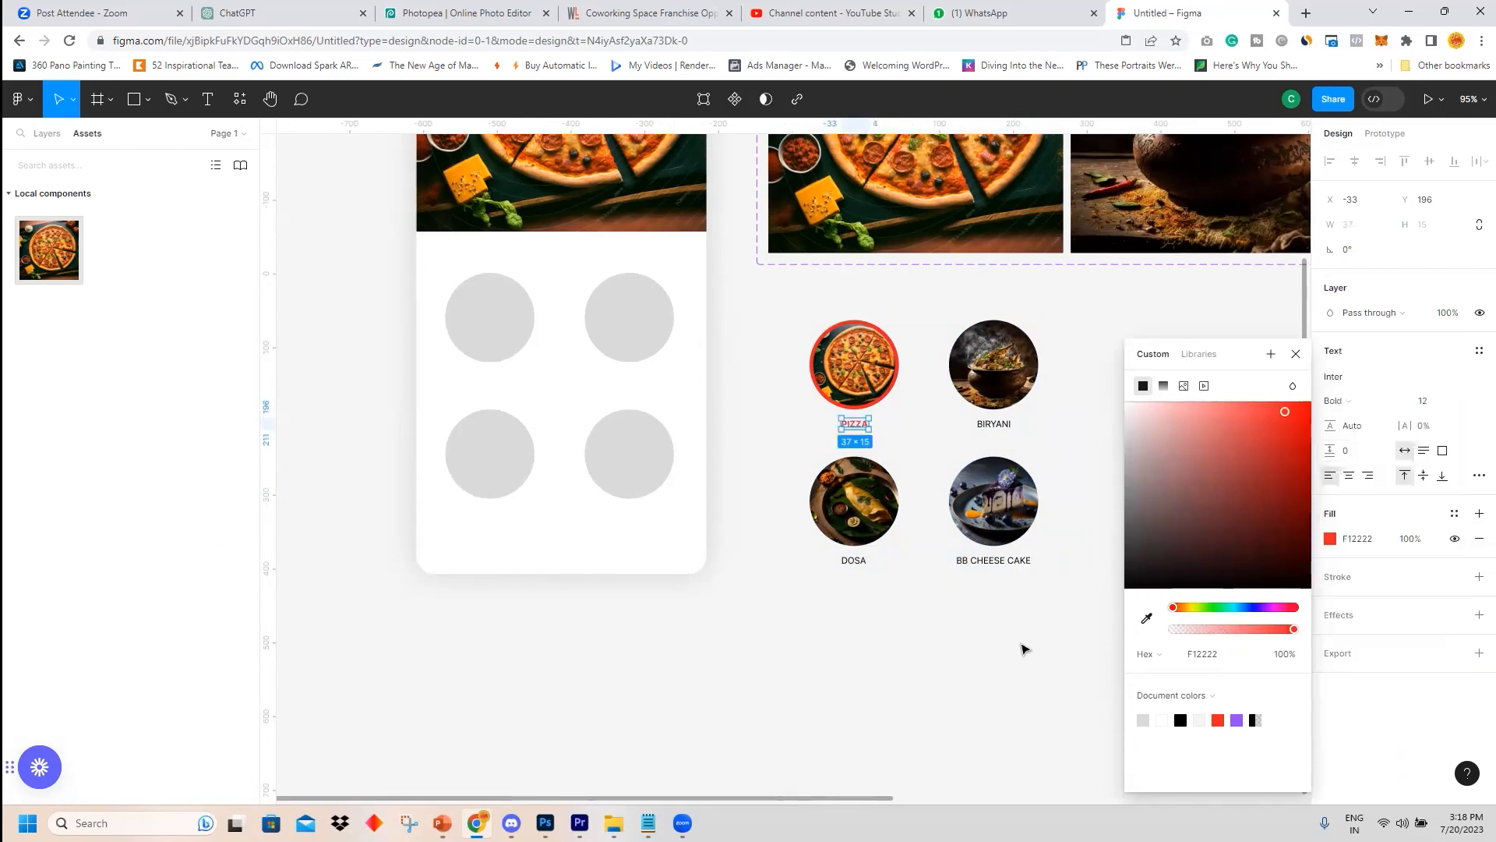
click(1007, 653)
Duplicate the whole 2×2 category group three times side by side to the right.
drag(763, 307, 1120, 611)
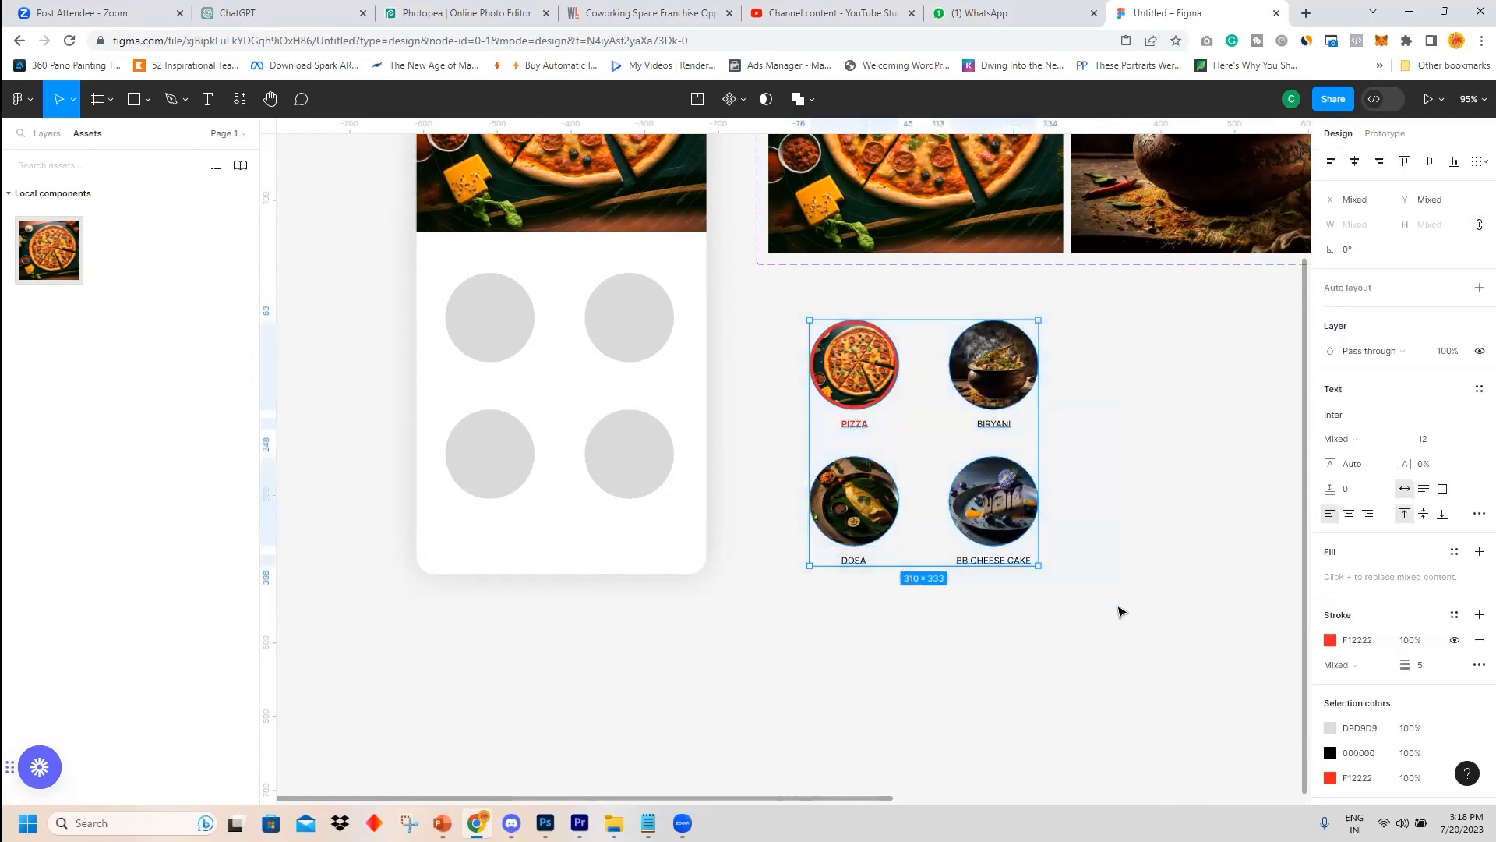
scroll(1117, 606, down, 3)
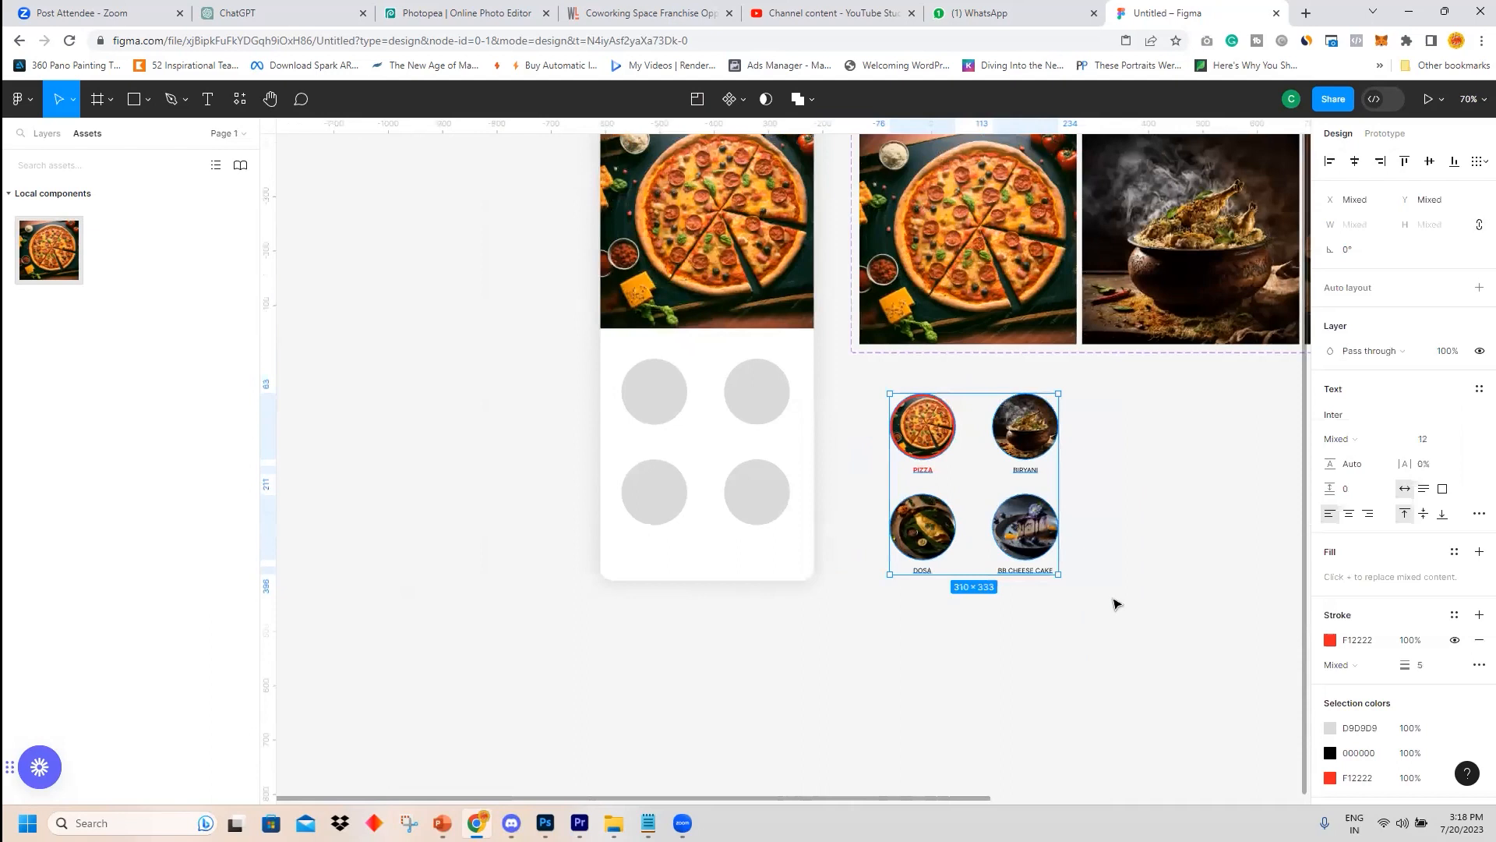
drag(1109, 598, 709, 555)
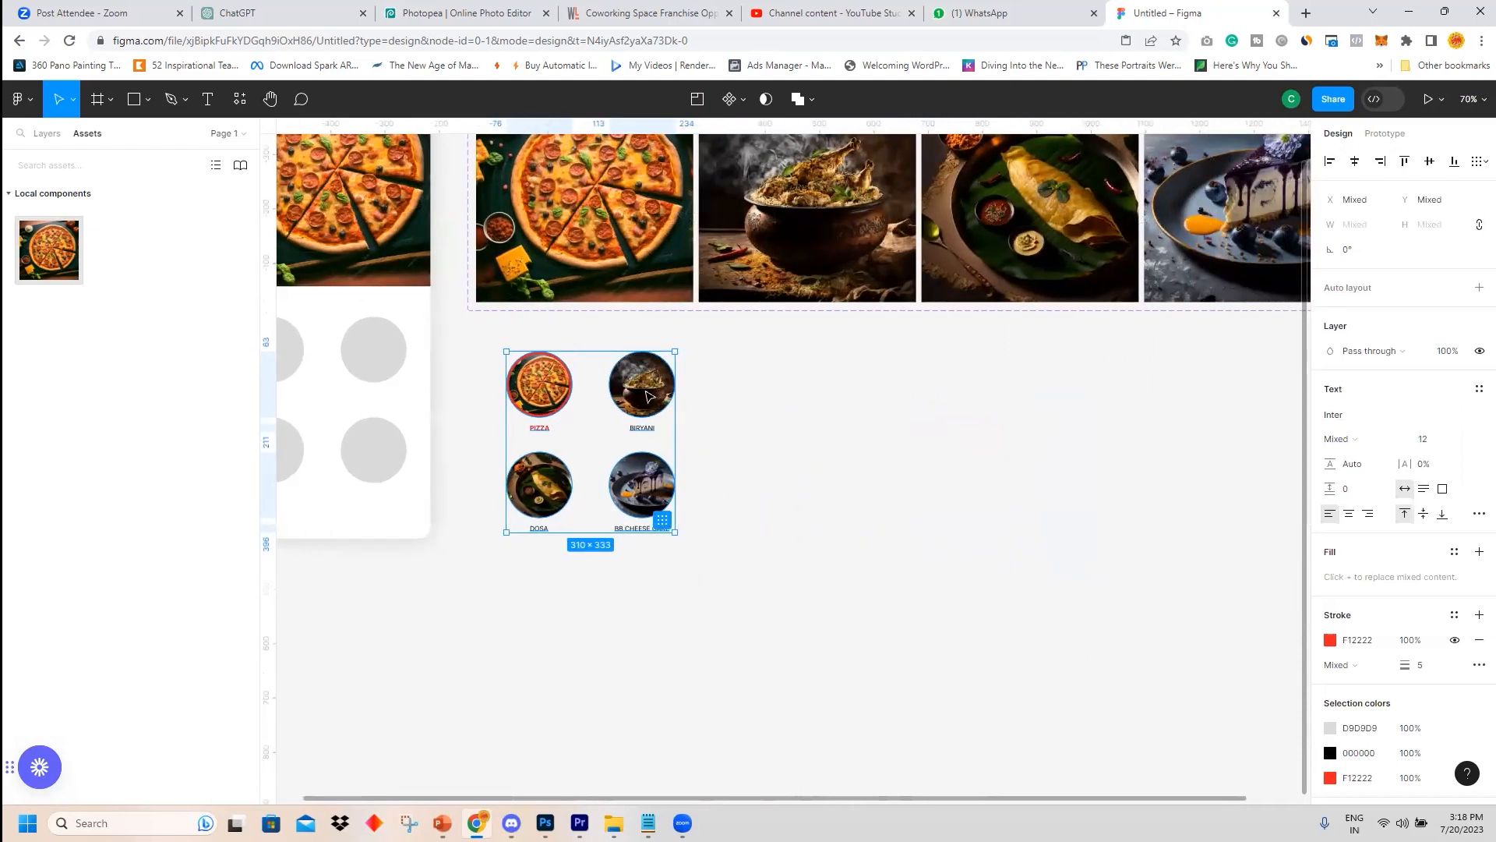
drag(647, 396, 836, 405)
drag(738, 394, 1117, 395)
Select all four category groups and try converting them into a single component.
drag(491, 333, 682, 558)
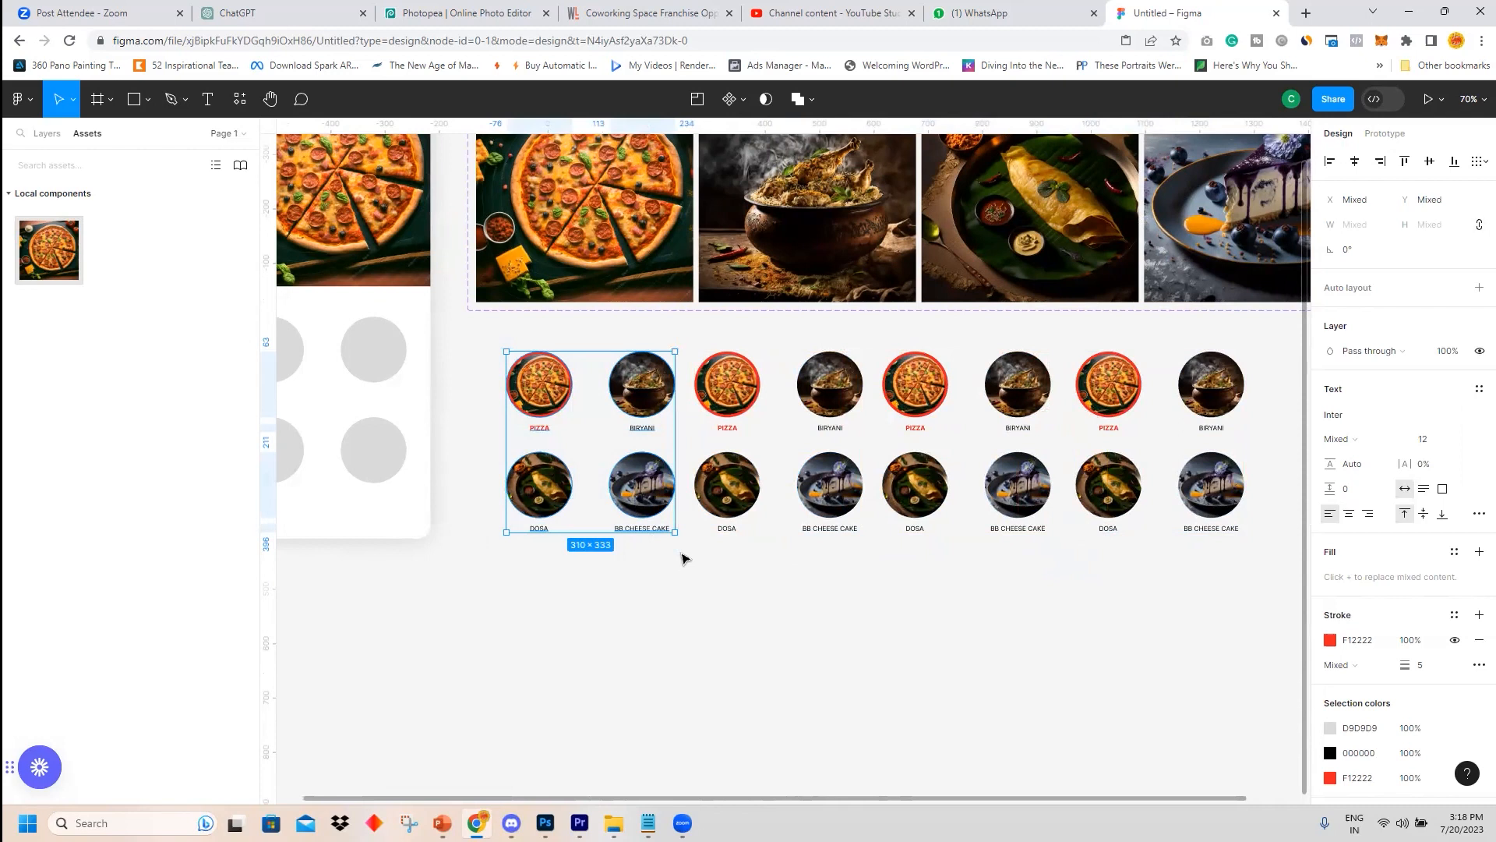
drag(691, 329, 864, 555)
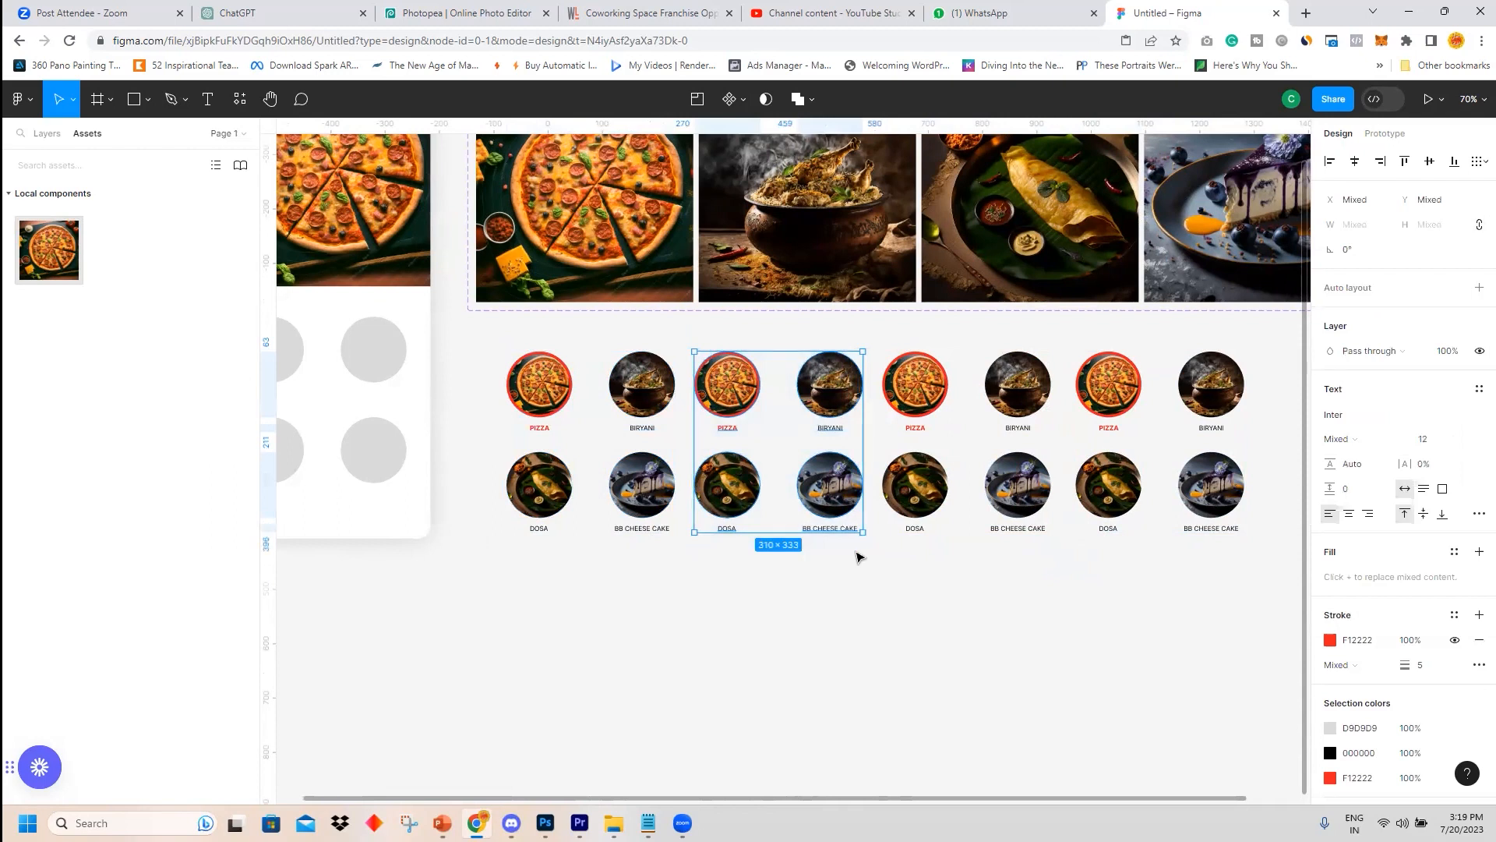
drag(871, 333, 1057, 540)
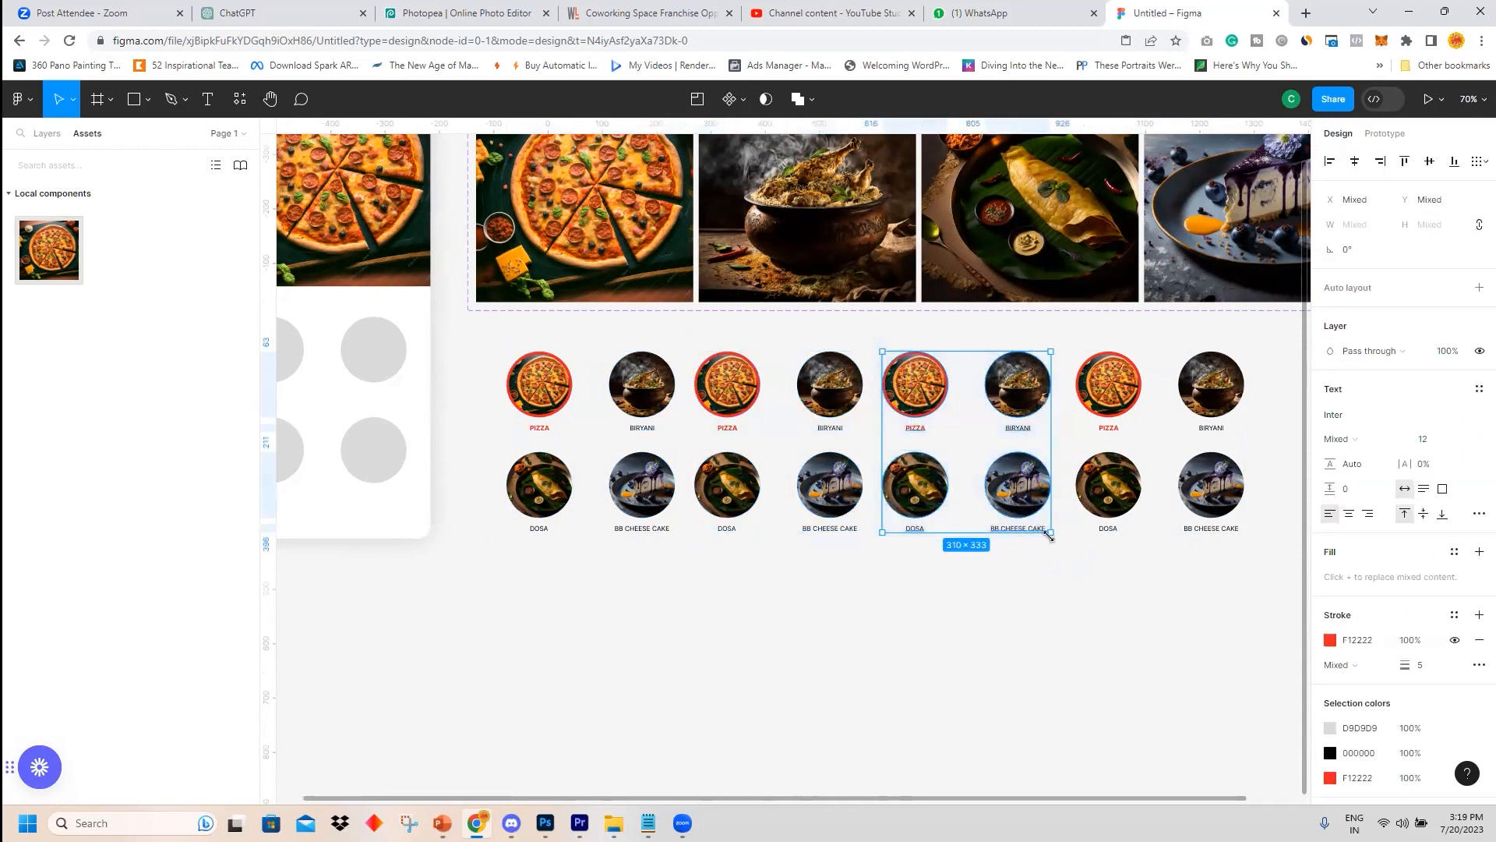
drag(1071, 337, 1266, 593)
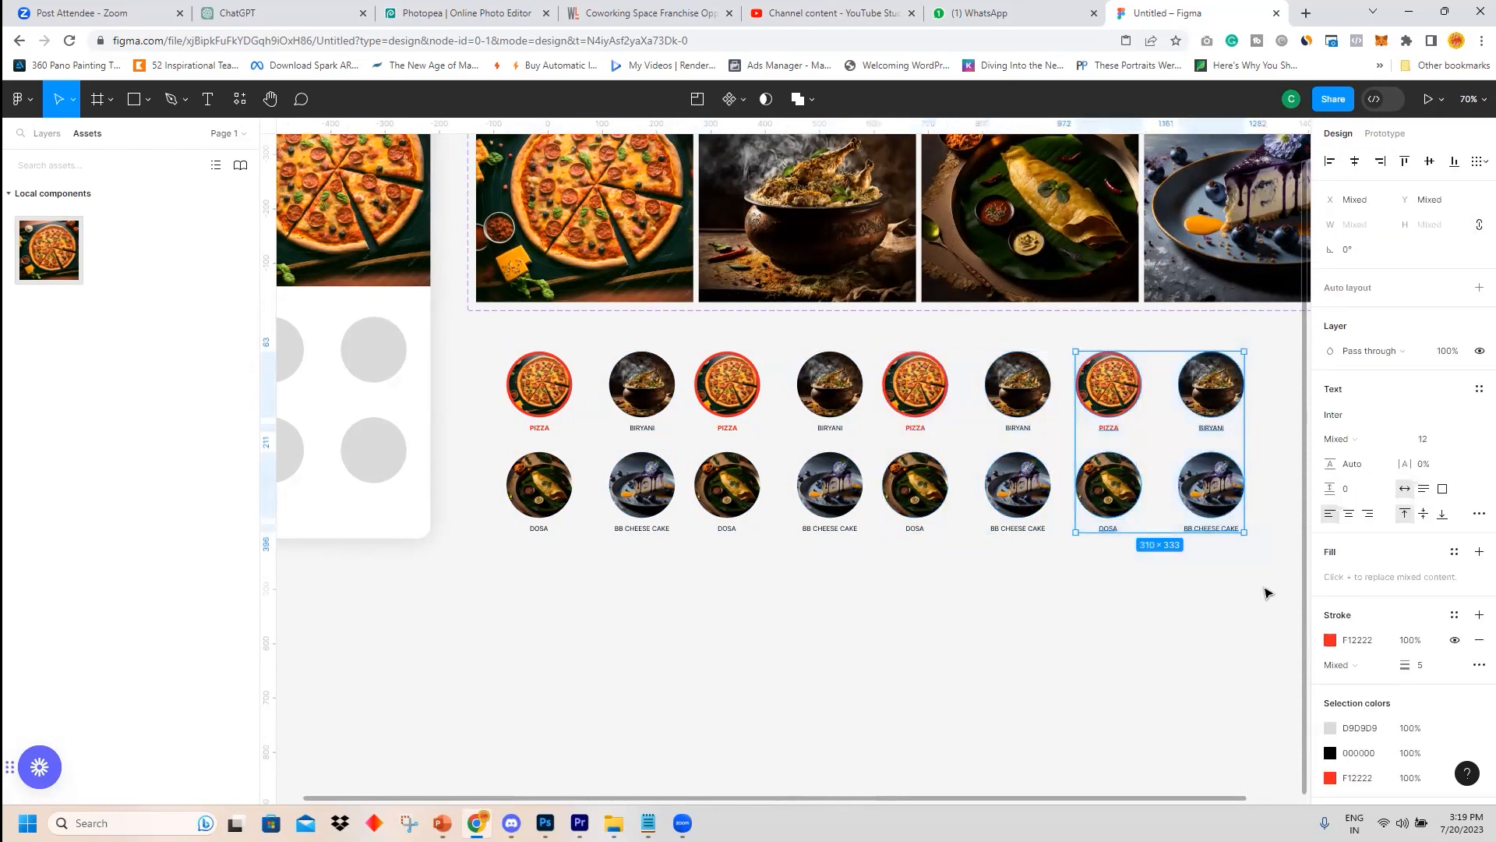
click(1176, 622)
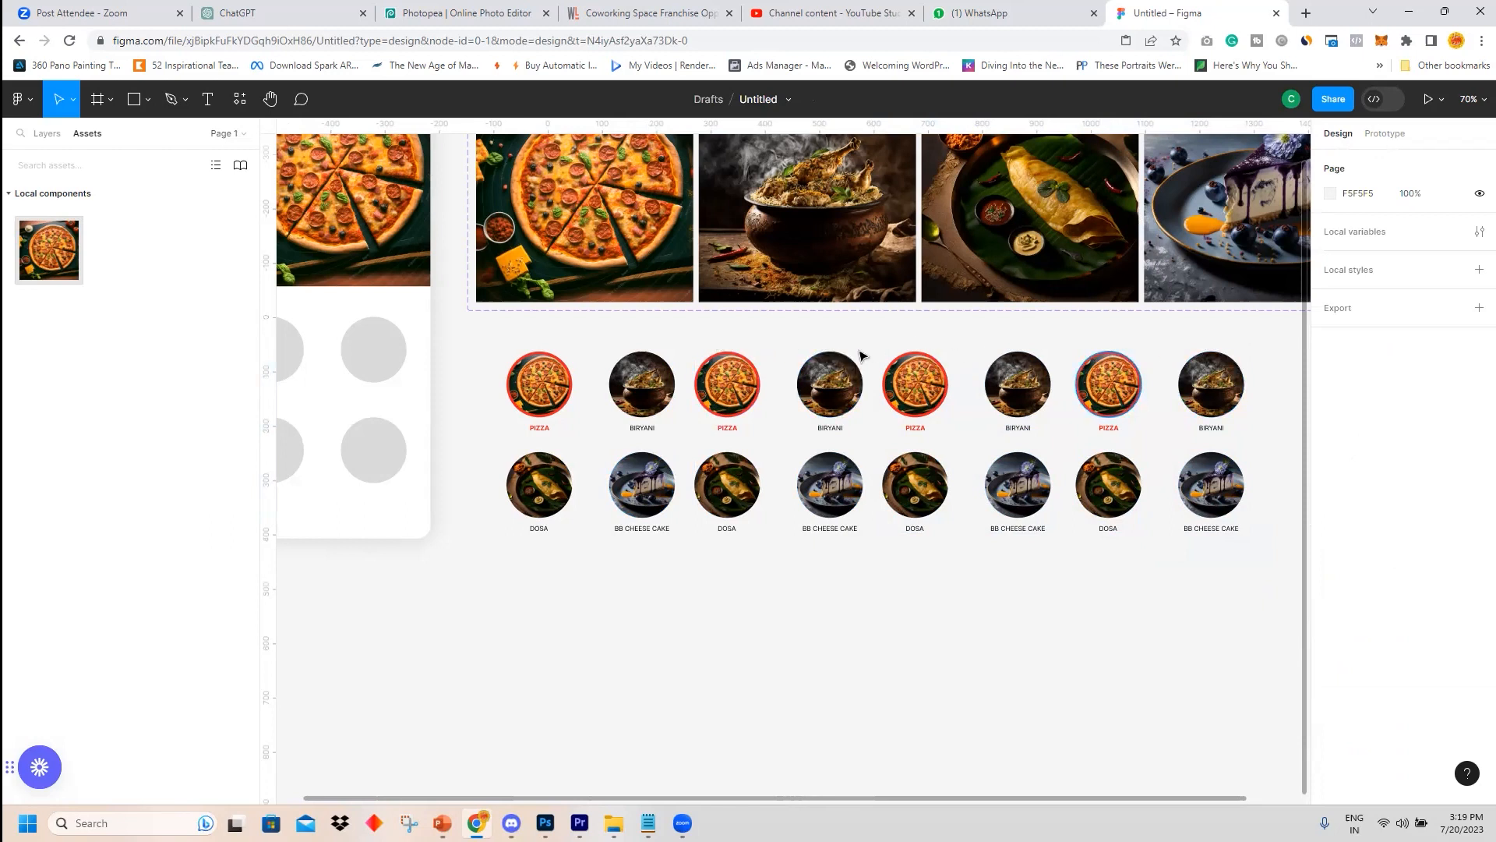
drag(465, 338, 1287, 595)
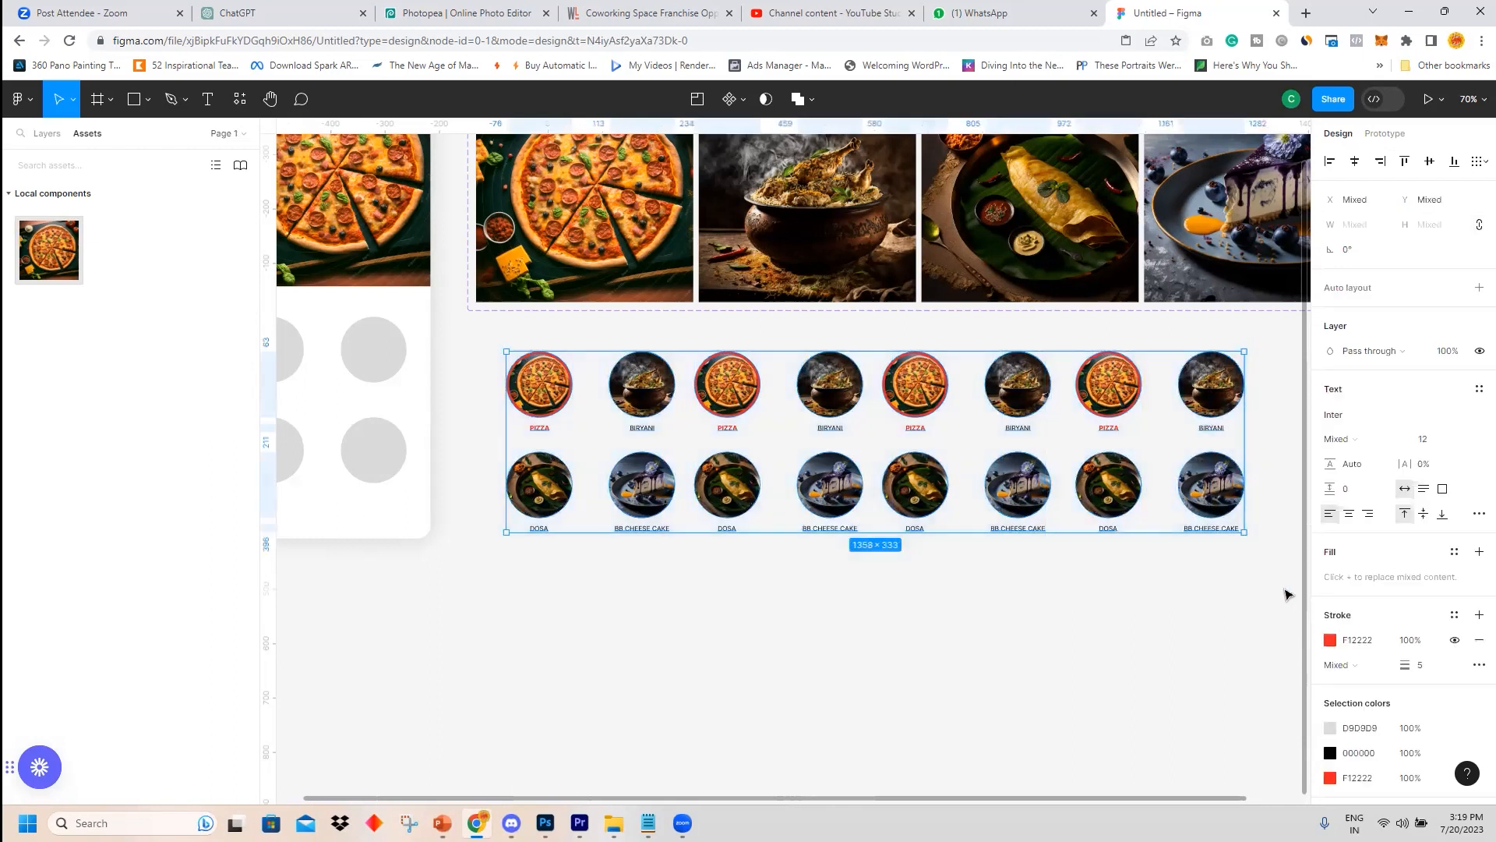
click(733, 99)
click(730, 139)
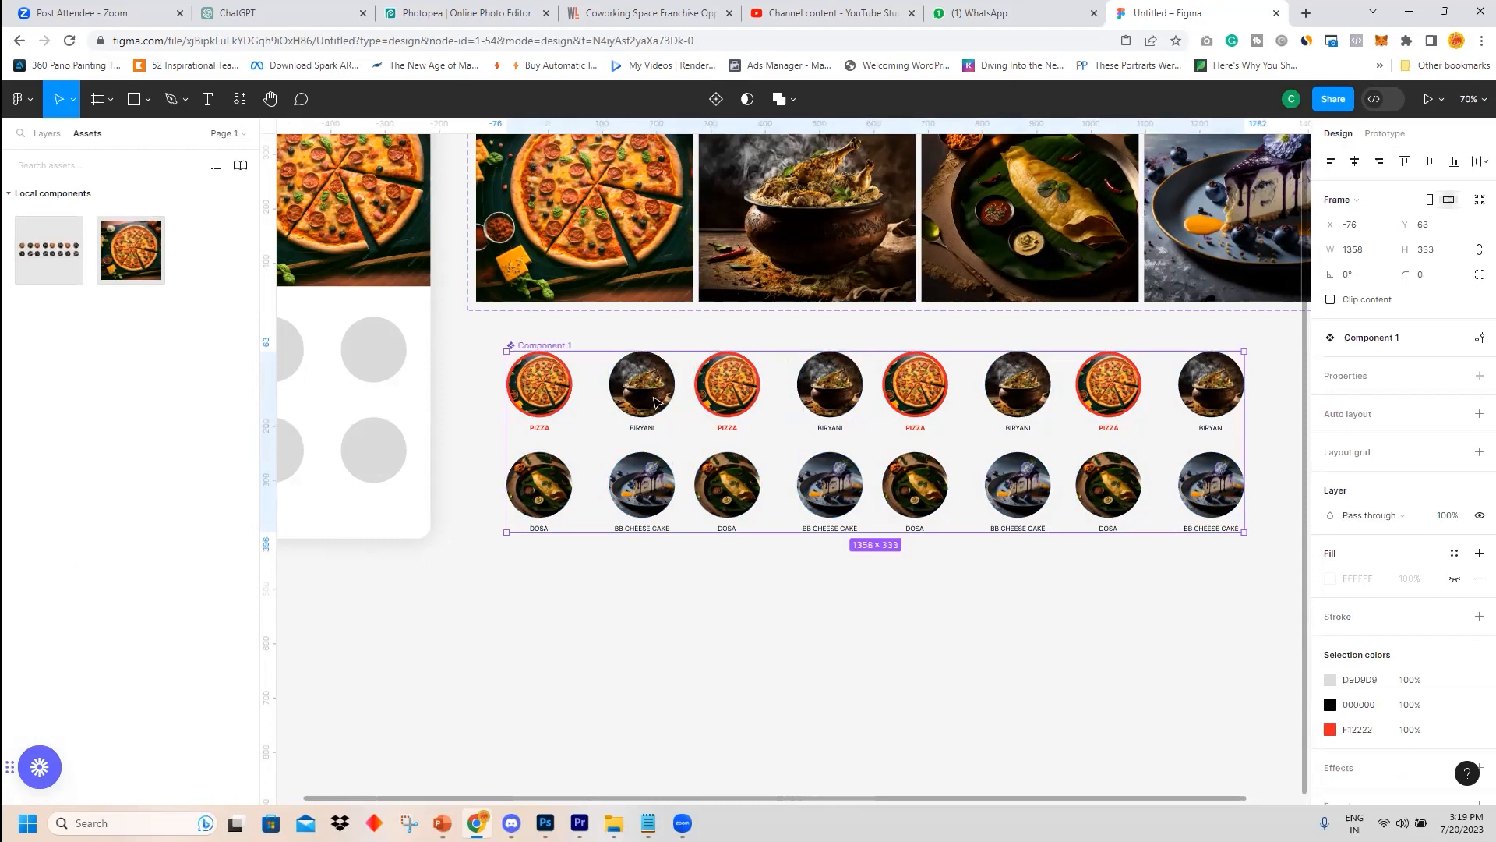
key(ctrl+z)
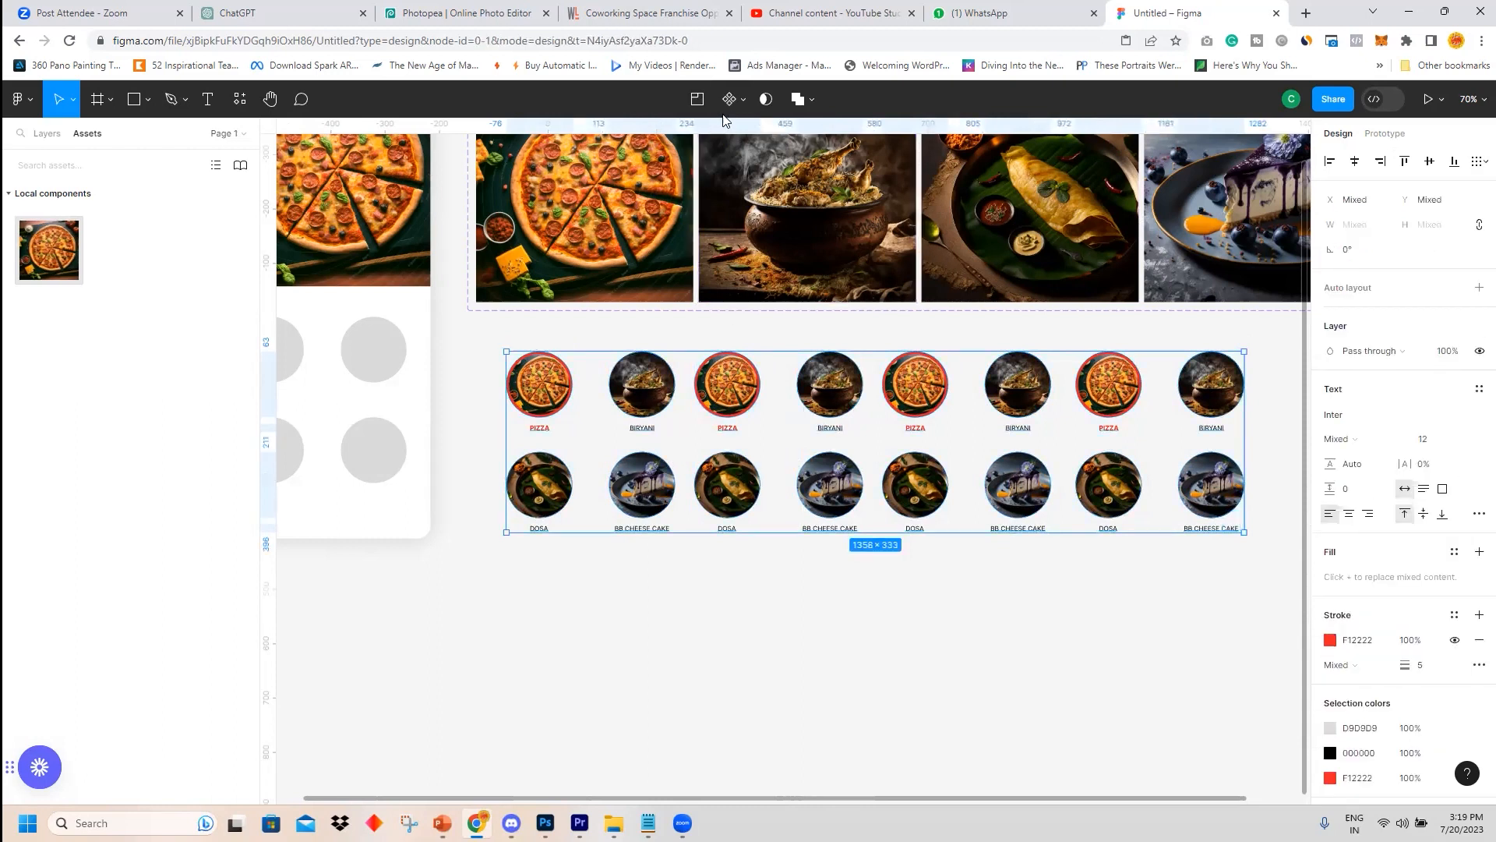
Try combining all the category icons into a component set, then ungroup it again.
click(732, 98)
click(735, 172)
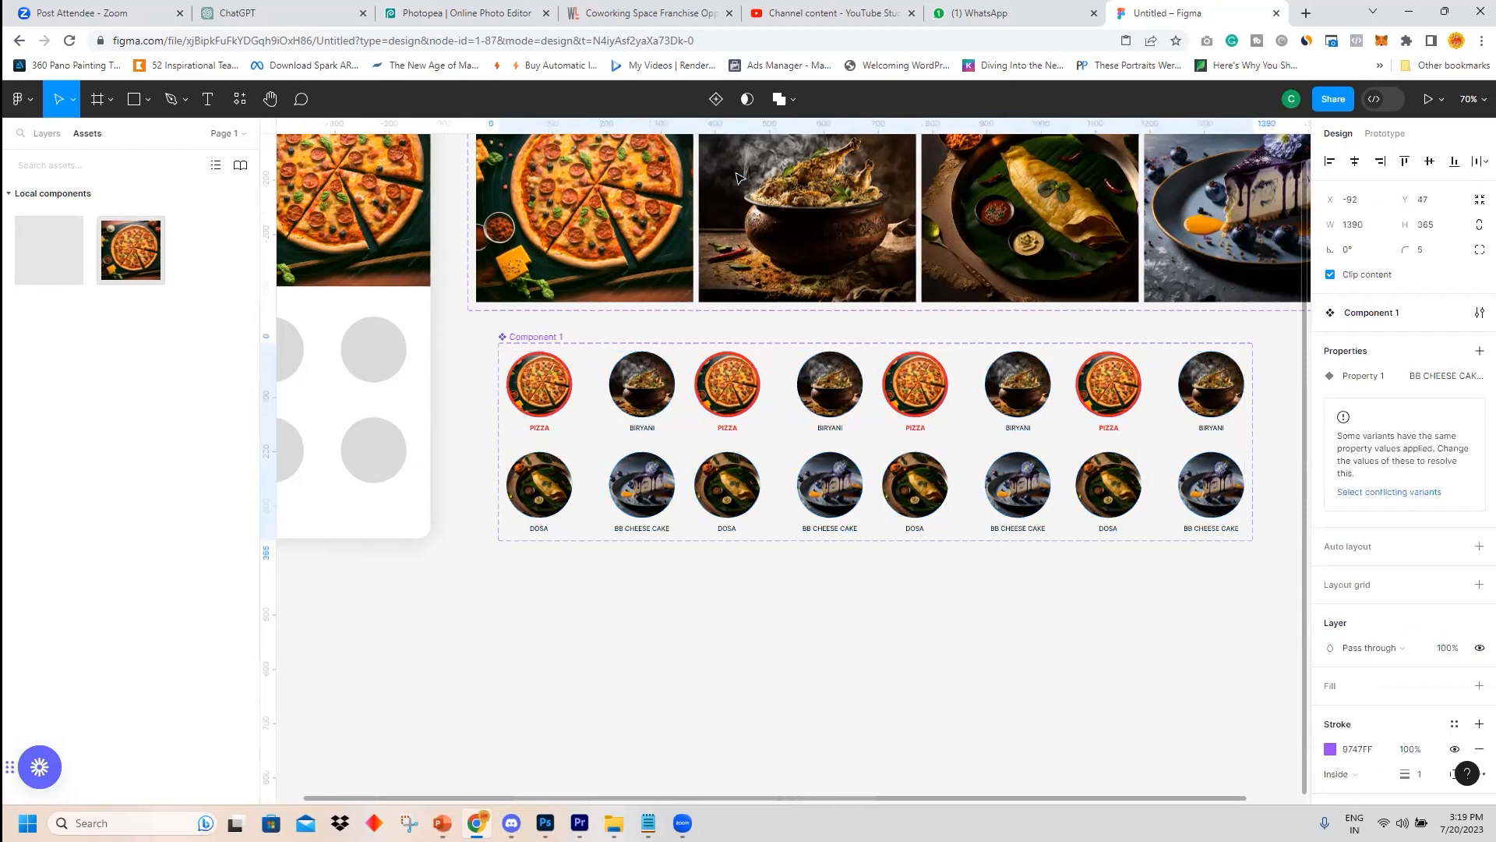
click(538, 384)
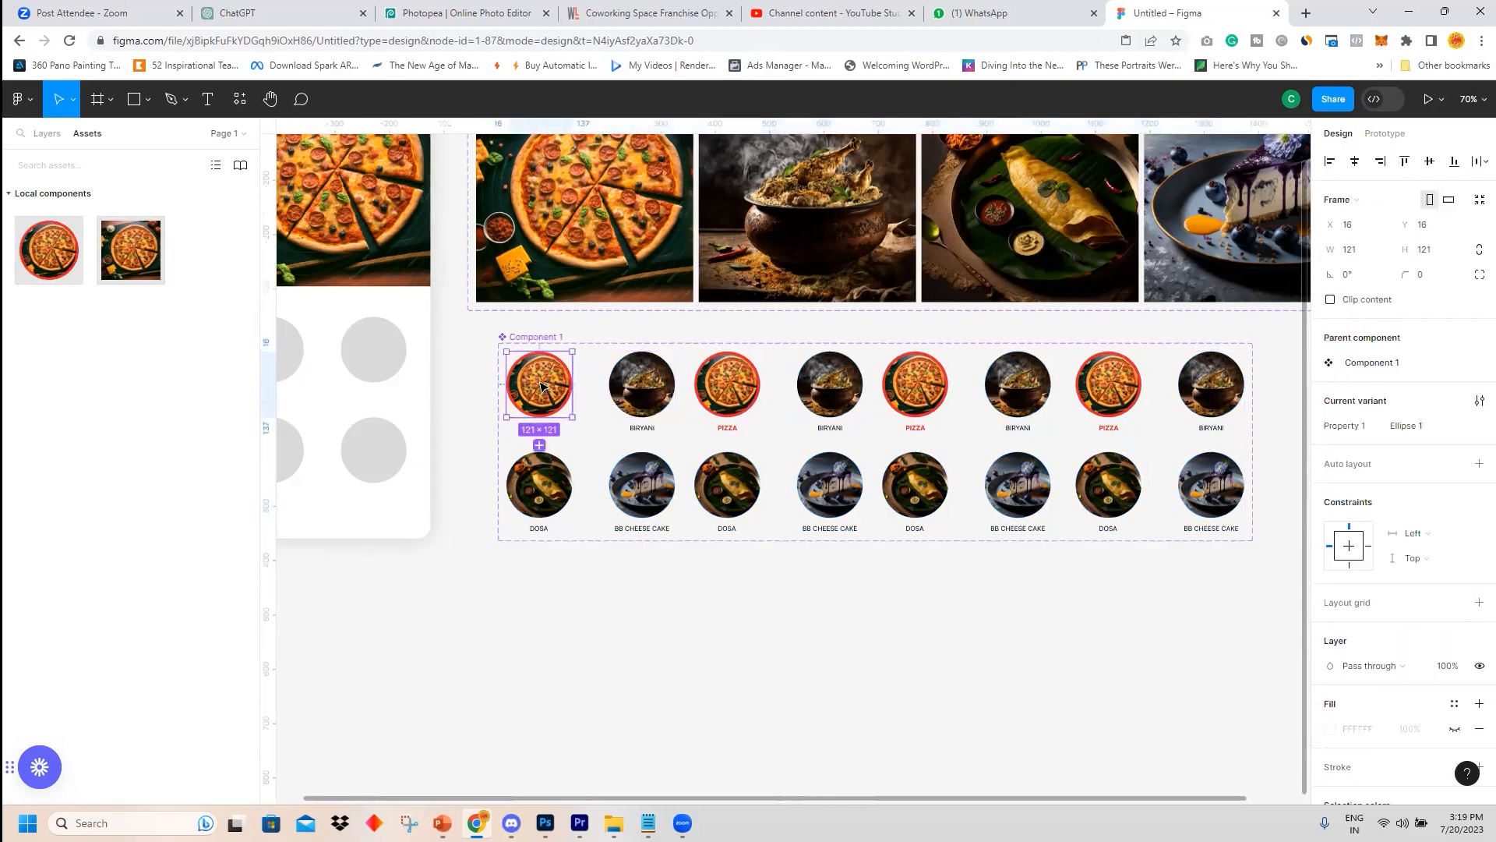
key(Escape)
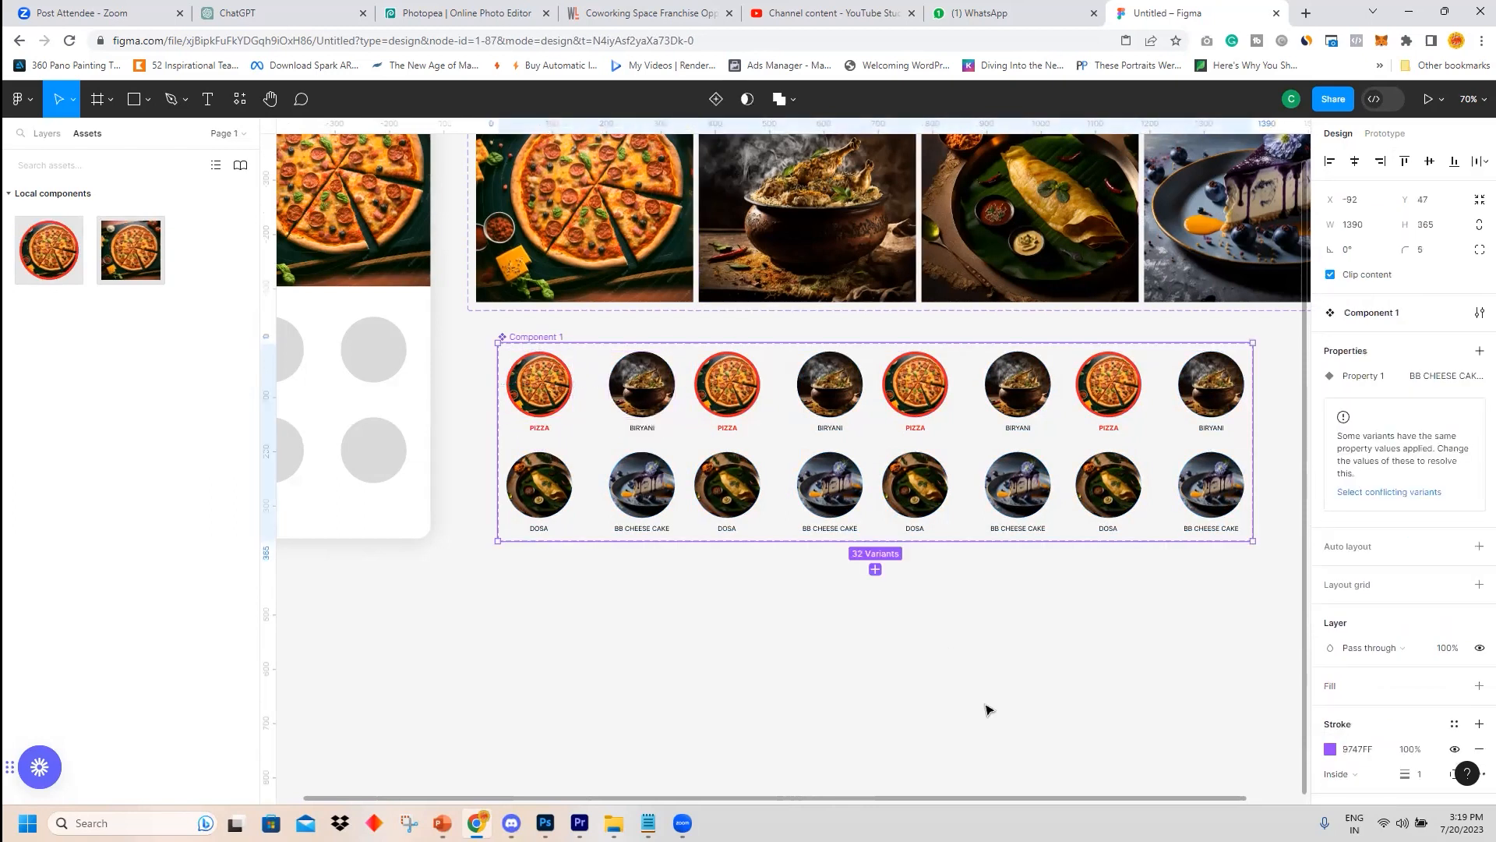
key(ctrl+shift+g)
click(986, 709)
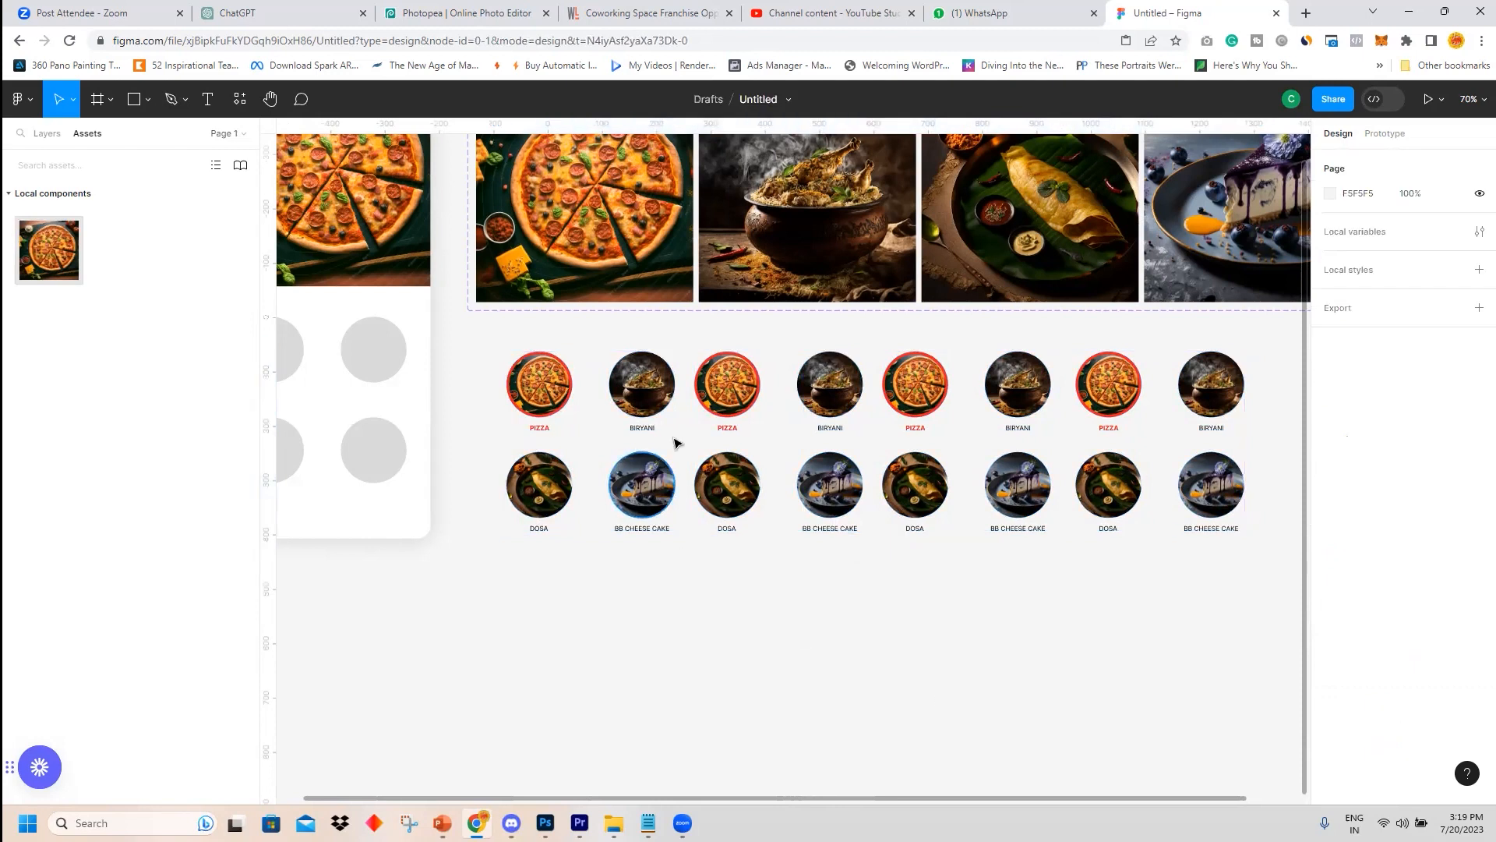
click(548, 398)
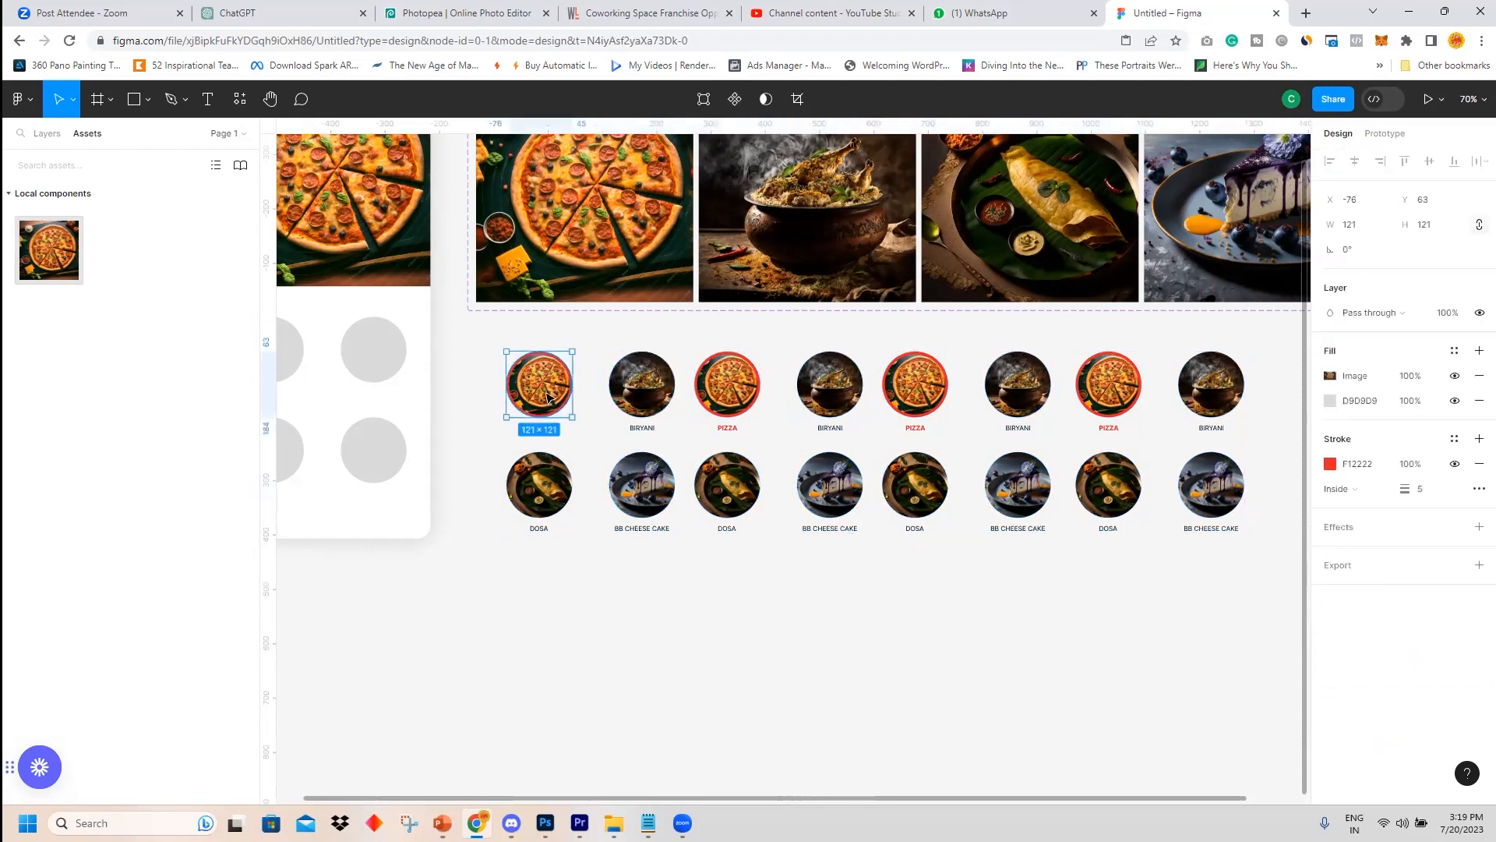
Group the first and second 2×2 category sets, each into its own group.
drag(484, 337, 1016, 531)
click(811, 600)
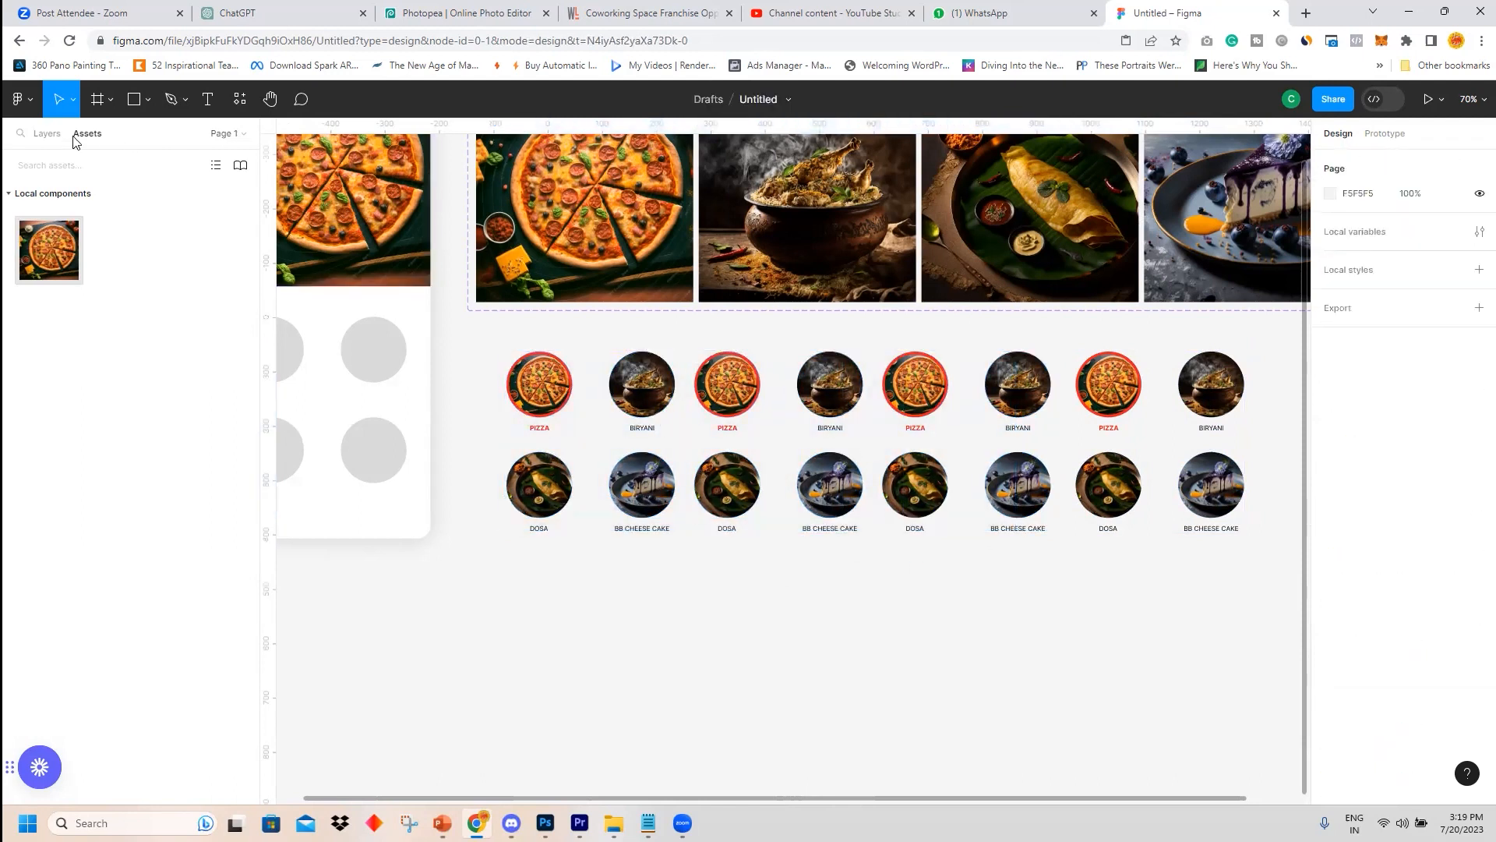
click(47, 133)
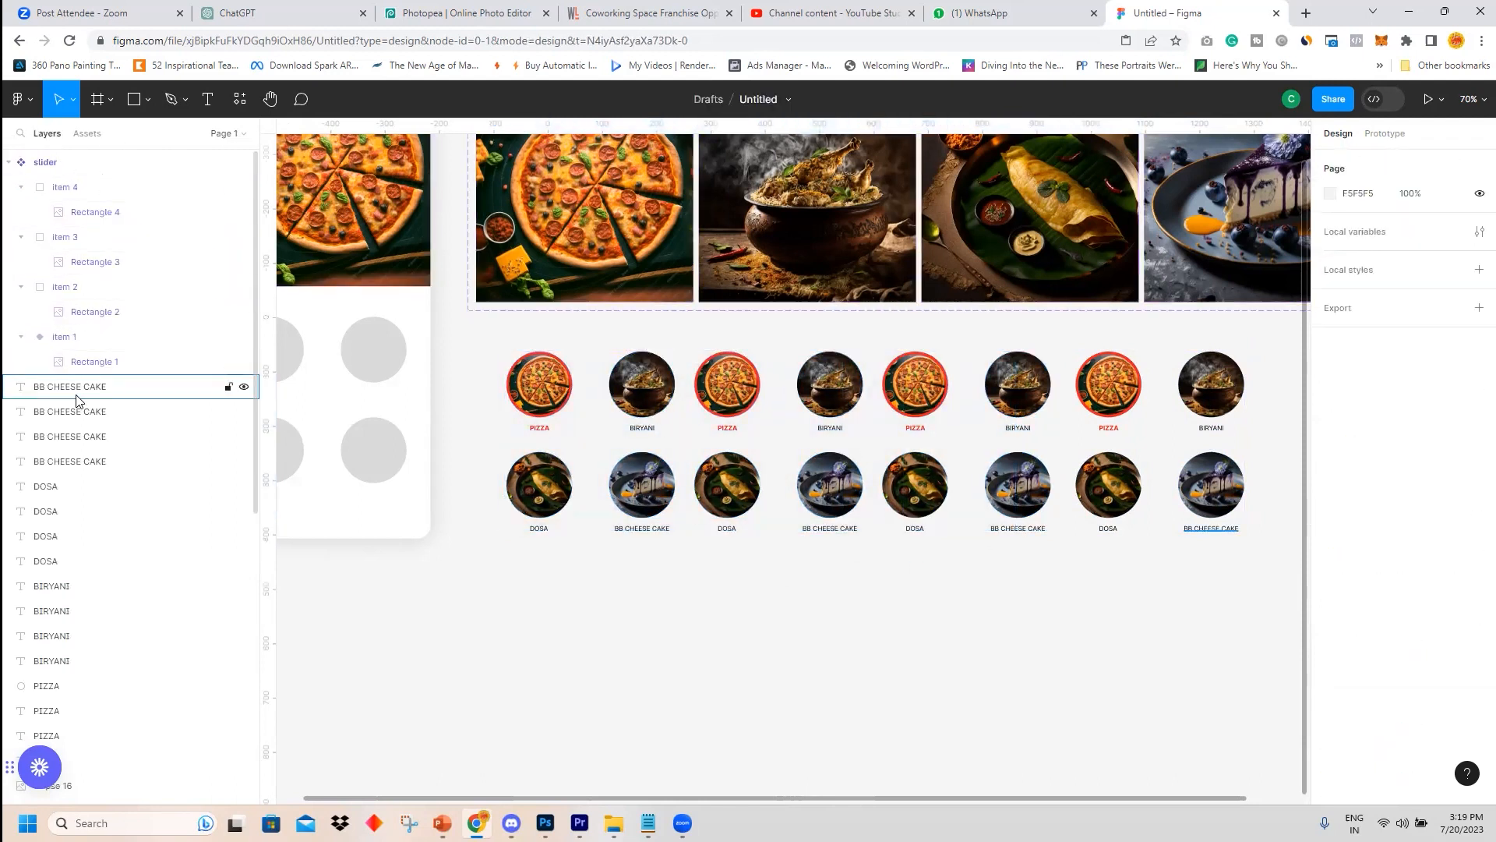
drag(483, 341, 510, 388)
drag(595, 522, 683, 573)
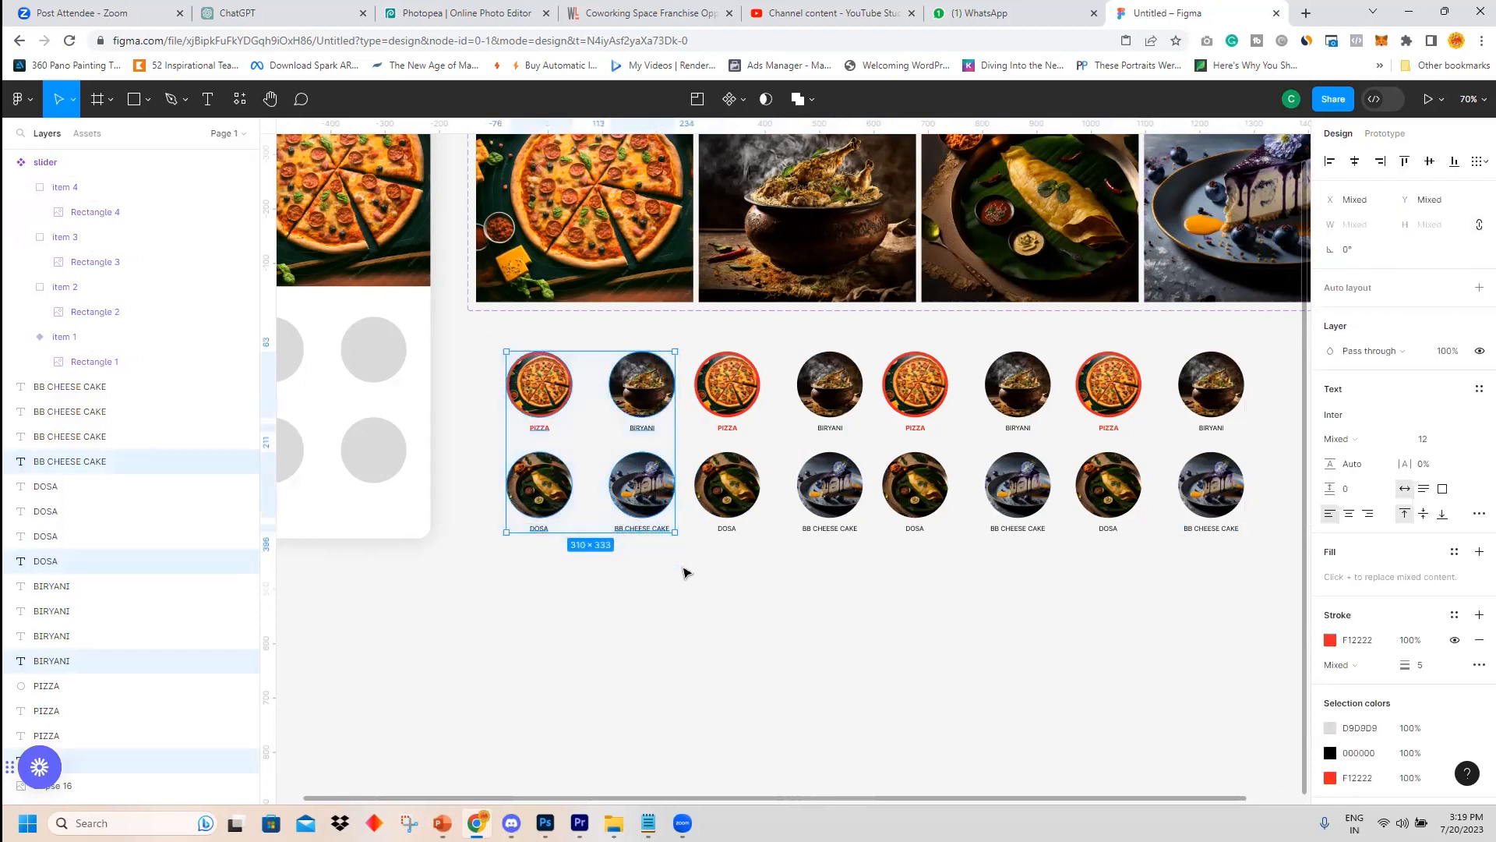
key(ctrl+g)
drag(695, 332, 870, 553)
key(ctrl+g)
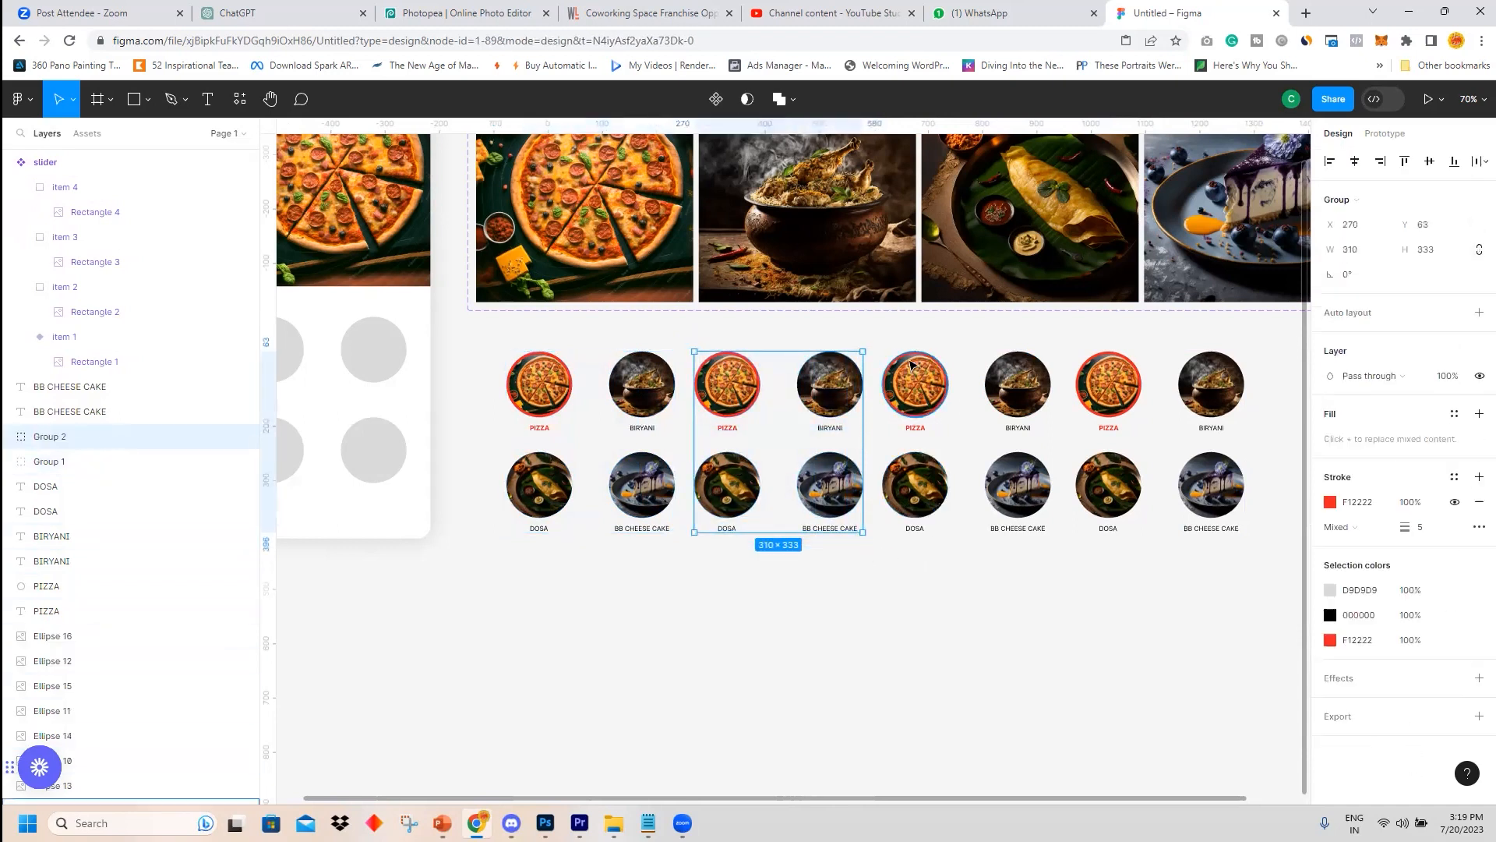
Group the third and fourth 2×2 category sets, each into its own group.
drag(884, 338, 1065, 560)
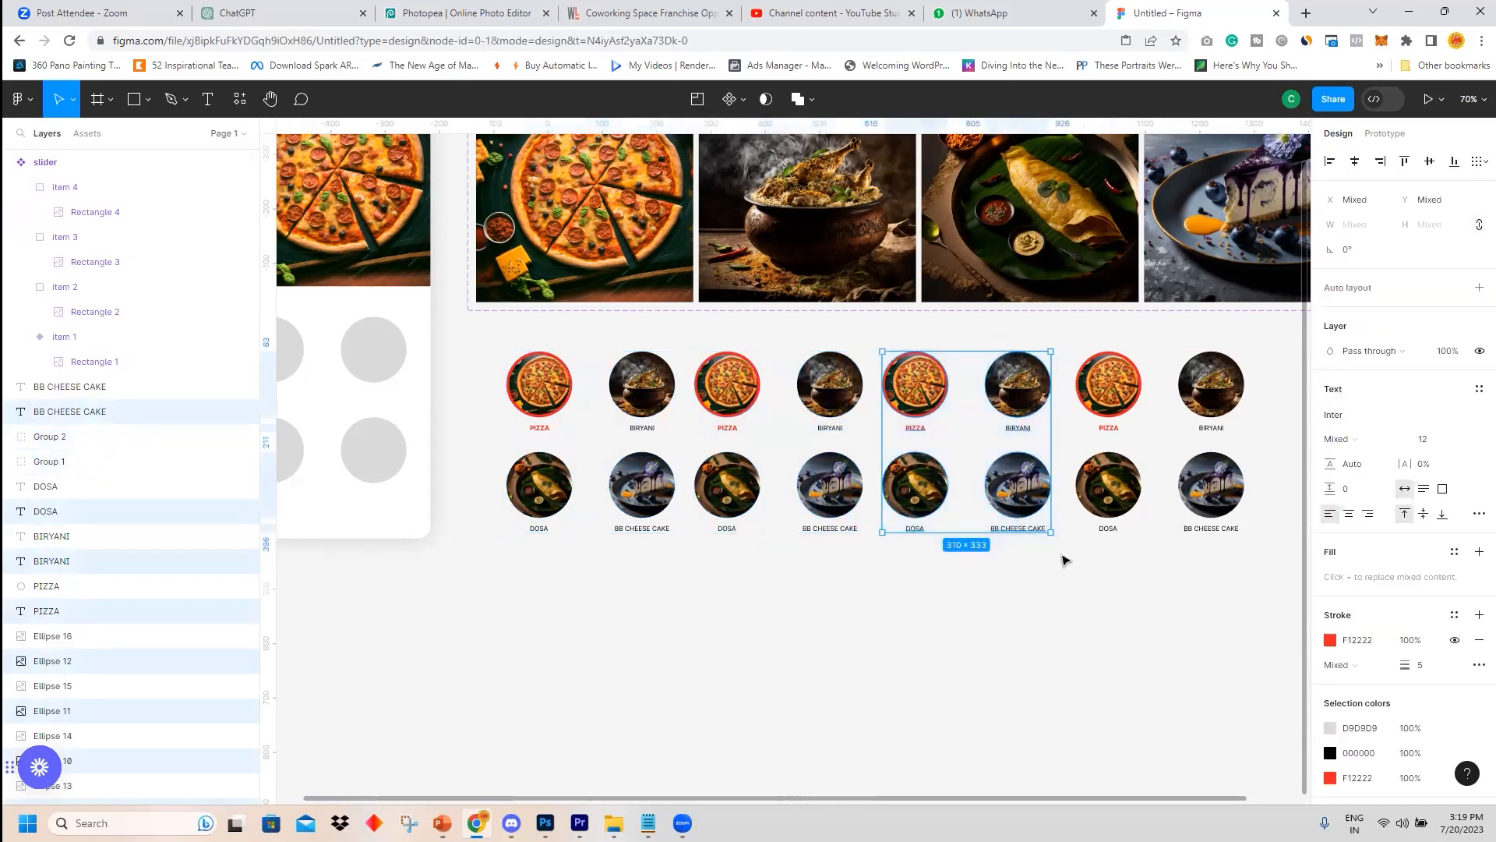
key(ctrl+g)
drag(1071, 336, 1269, 573)
key(ctrl+g)
click(49, 461)
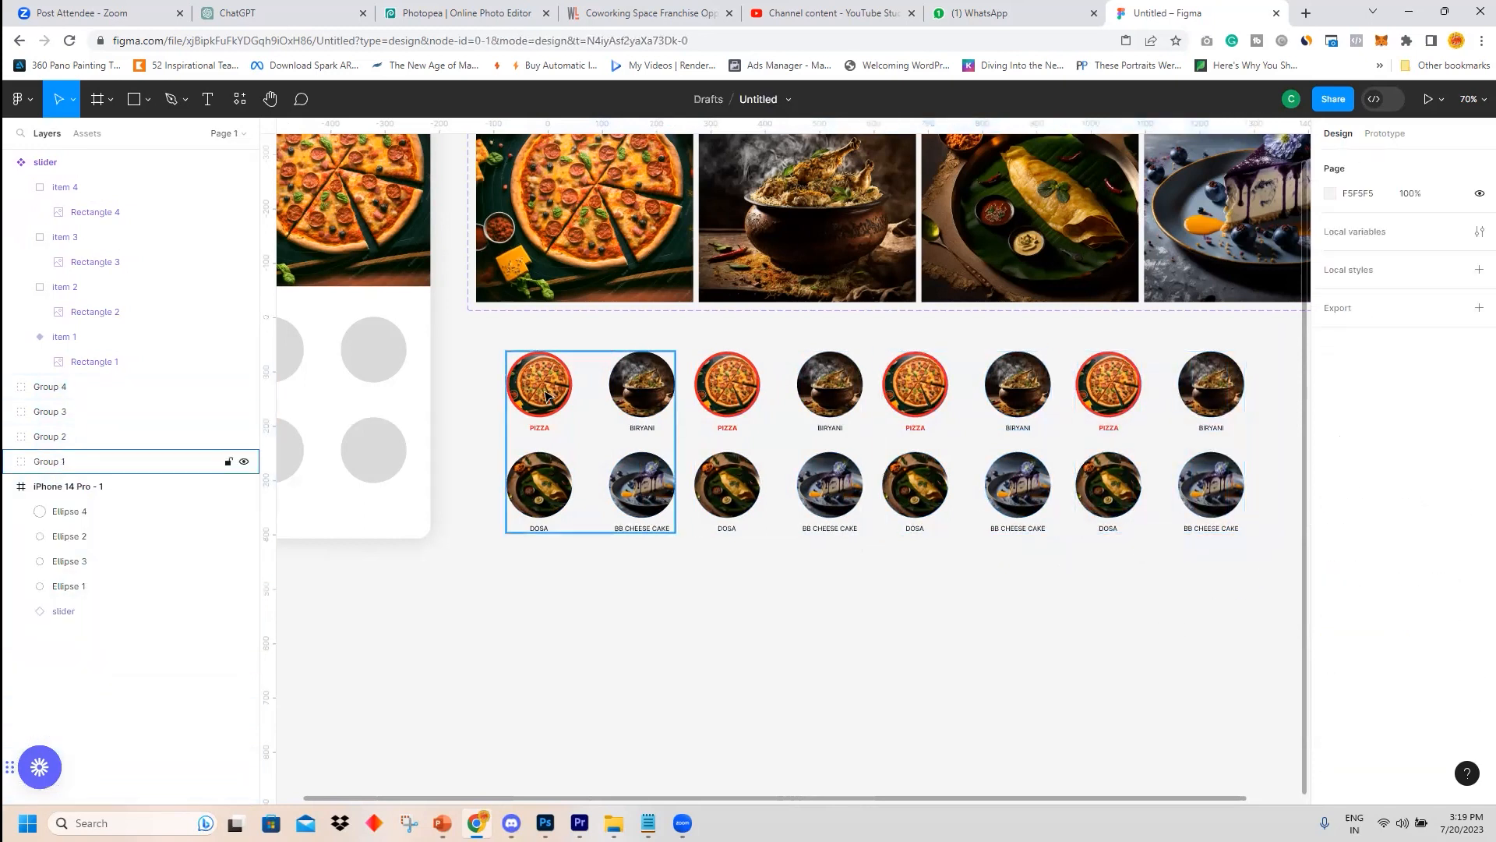
Select all four category groups and combine them into a component set instead of a single component.
click(788, 399)
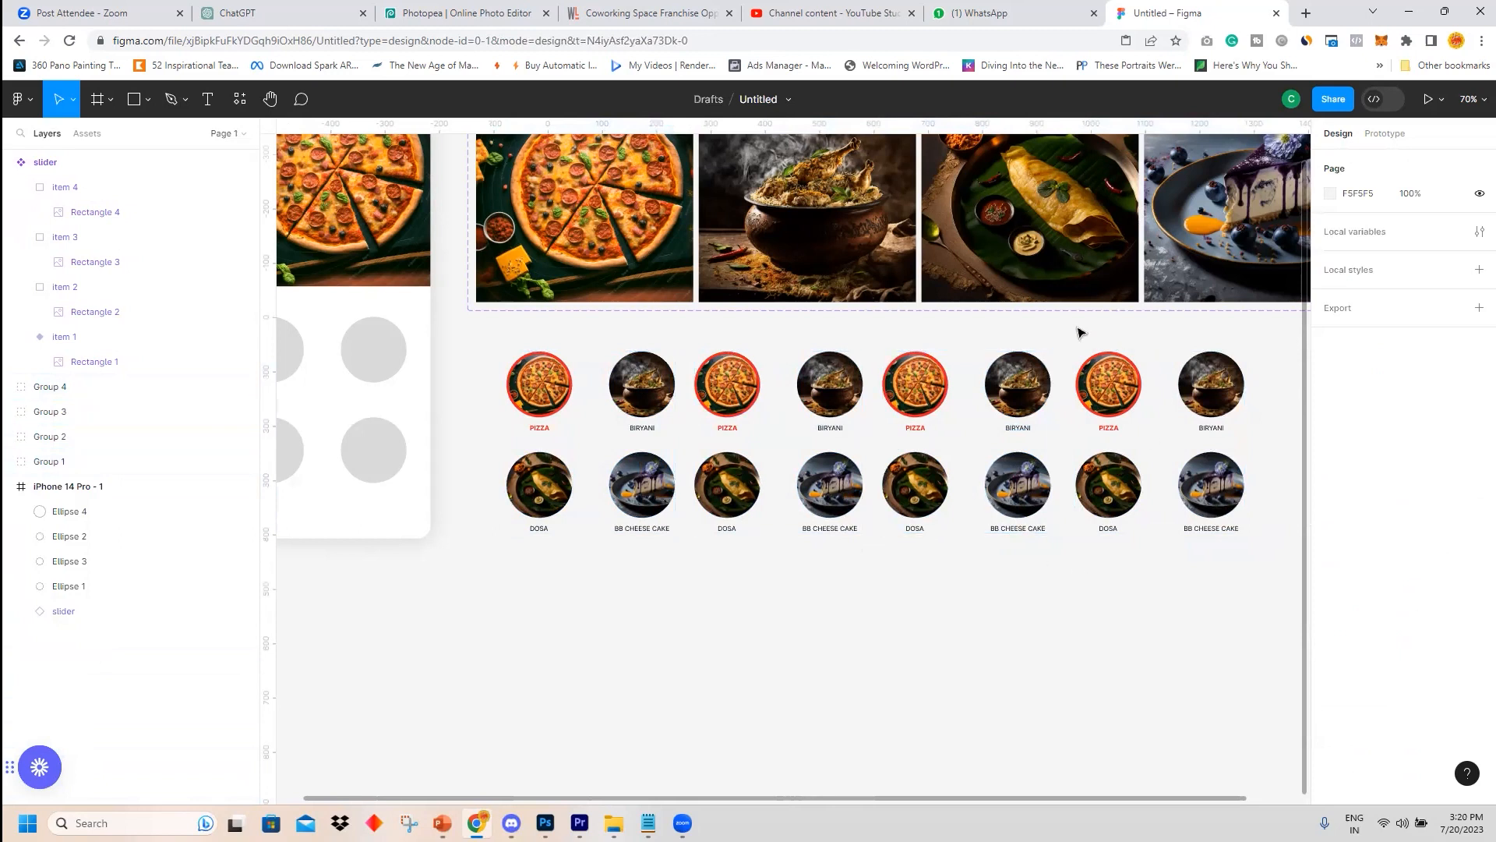
drag(494, 348, 1264, 563)
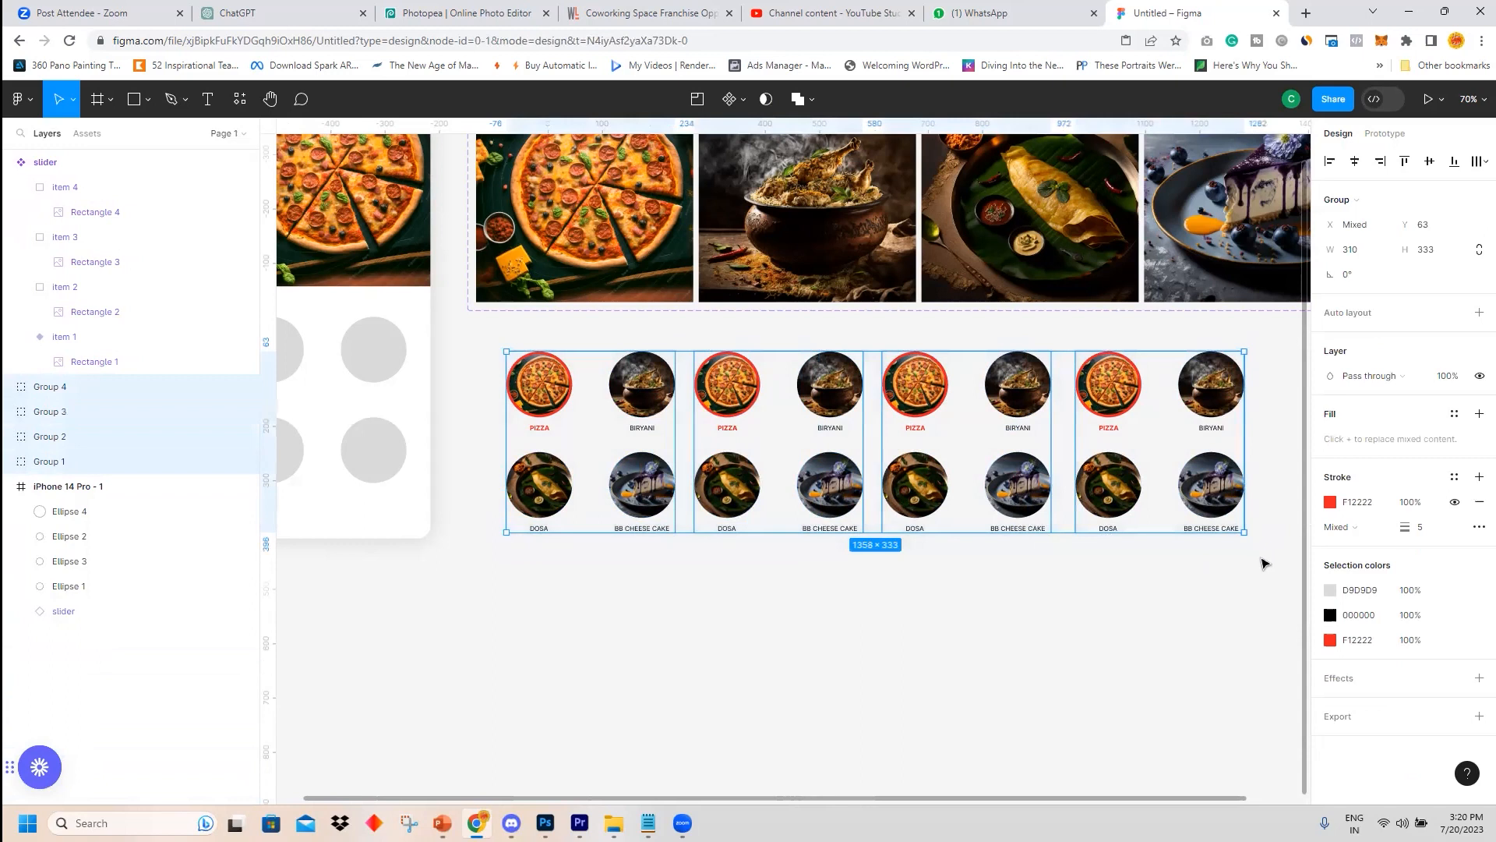
click(731, 99)
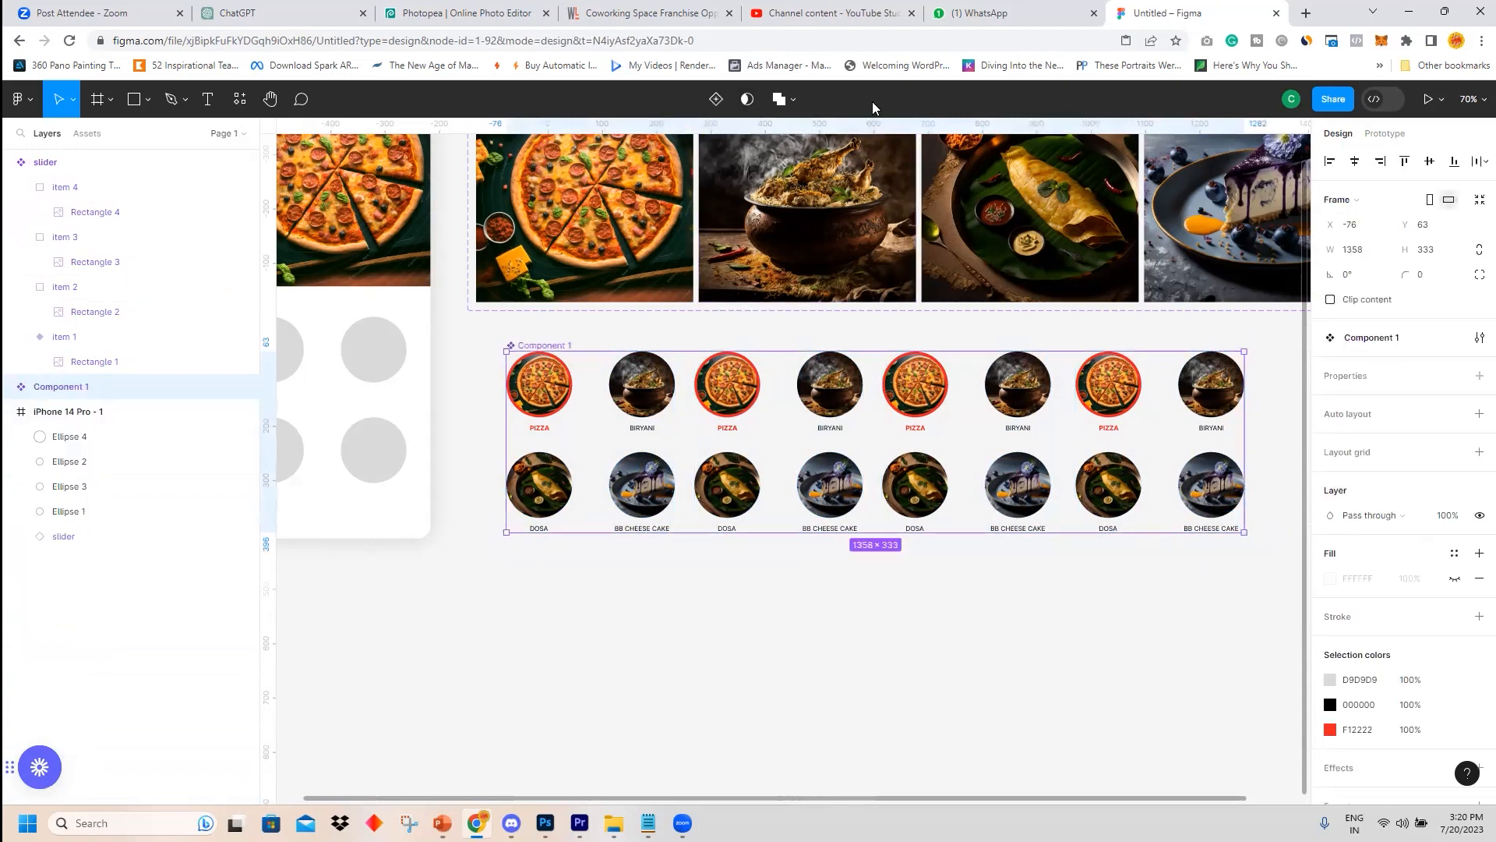
key(ctrl+z)
click(737, 99)
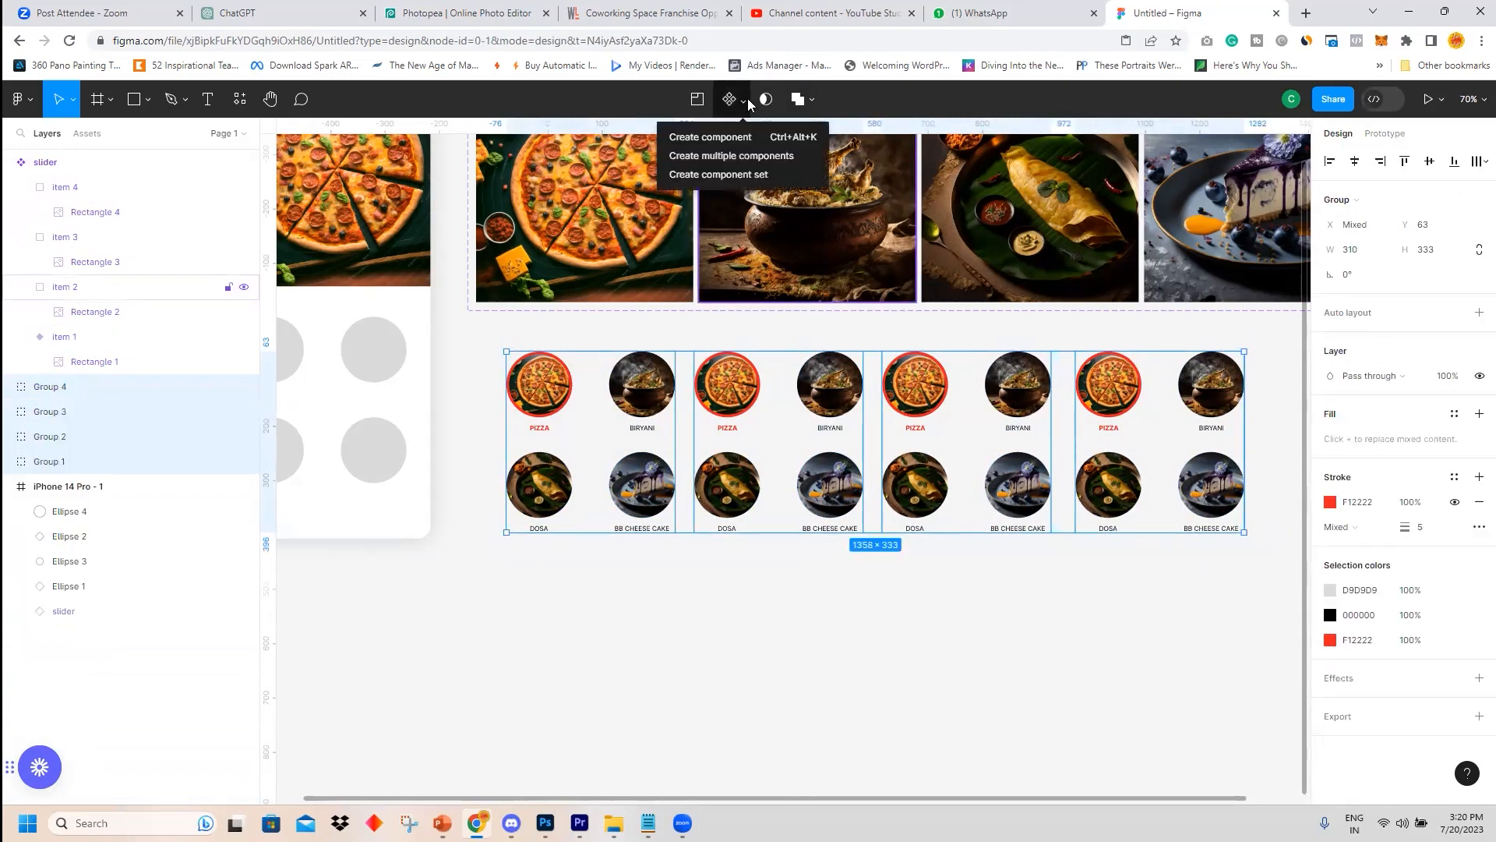
click(722, 174)
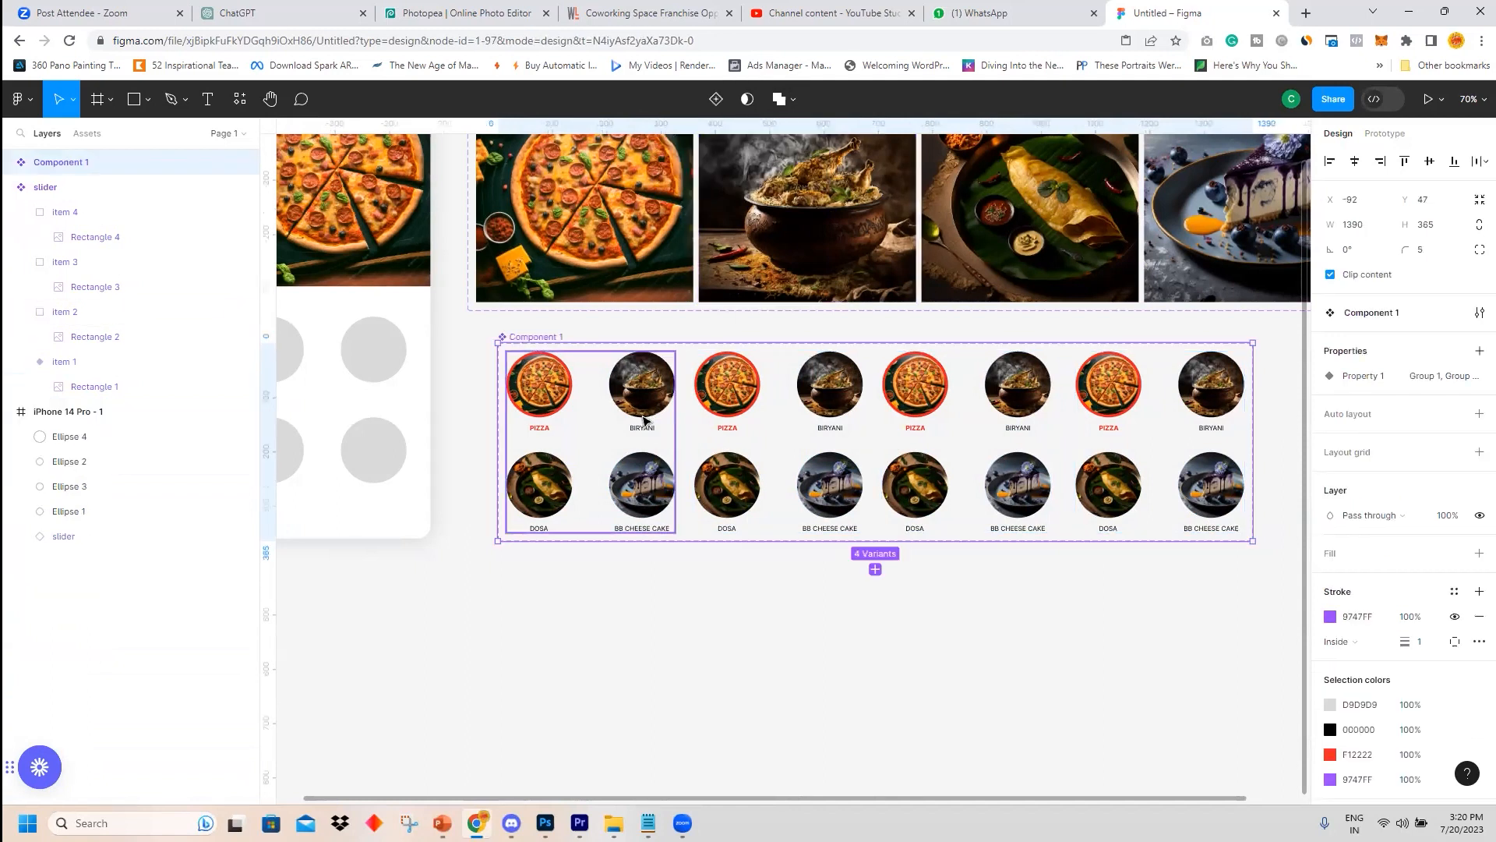
Rename the new component set to navigation.
click(633, 405)
click(764, 404)
click(951, 403)
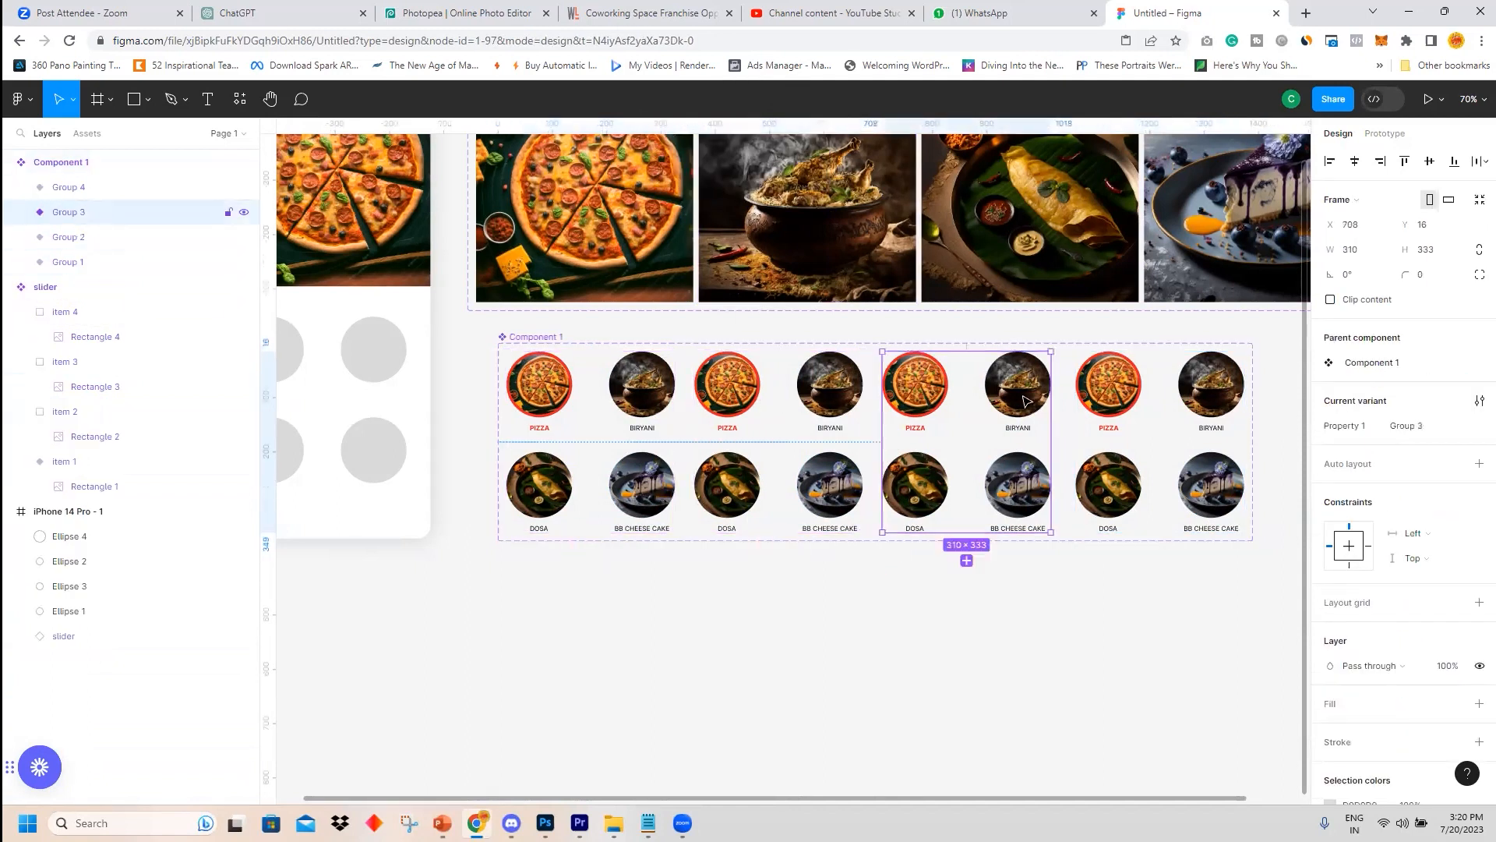
click(1112, 402)
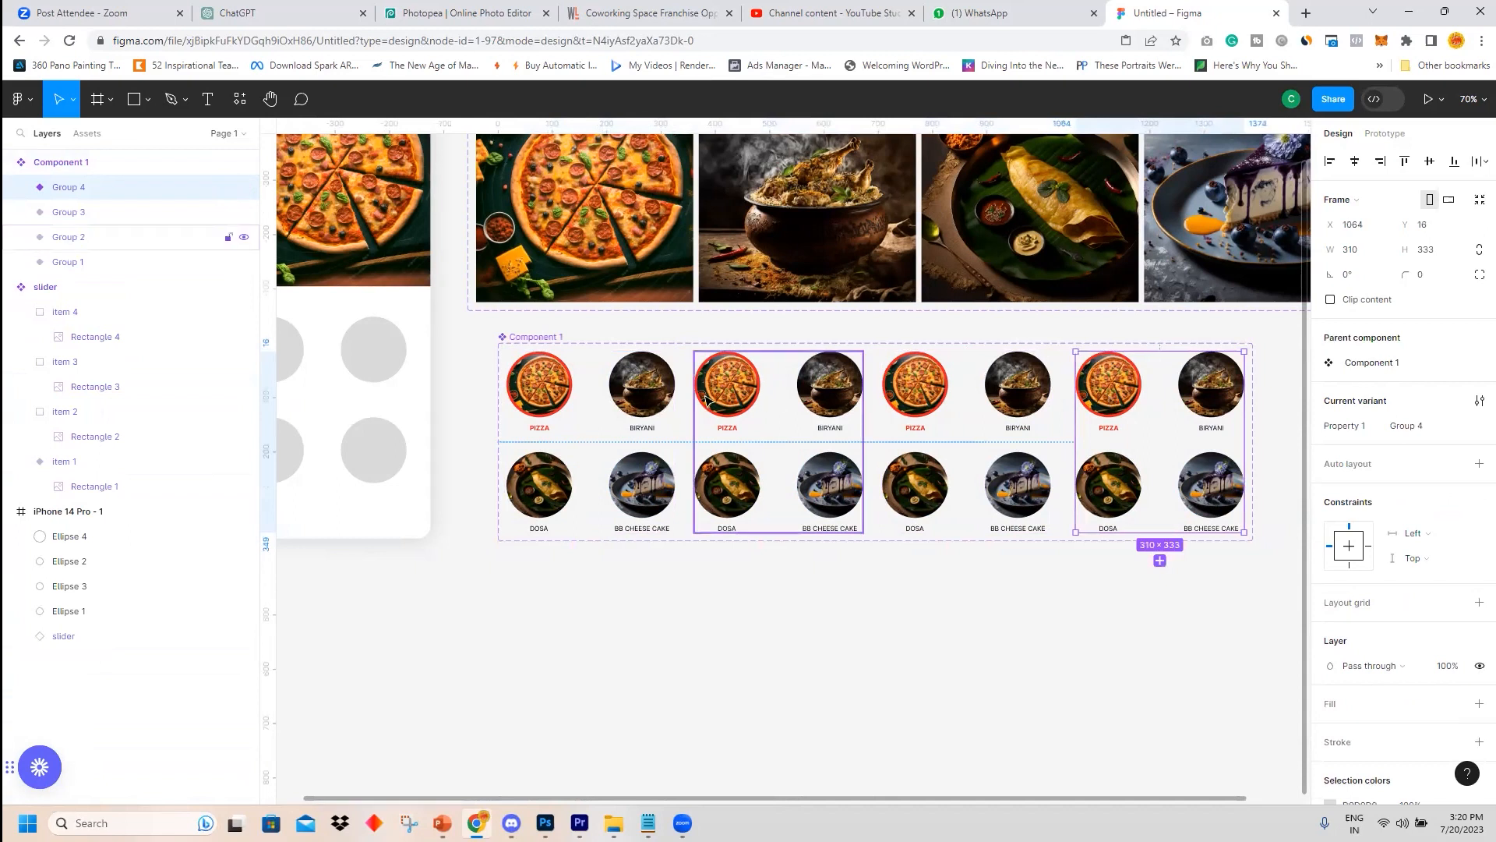
click(639, 402)
click(558, 337)
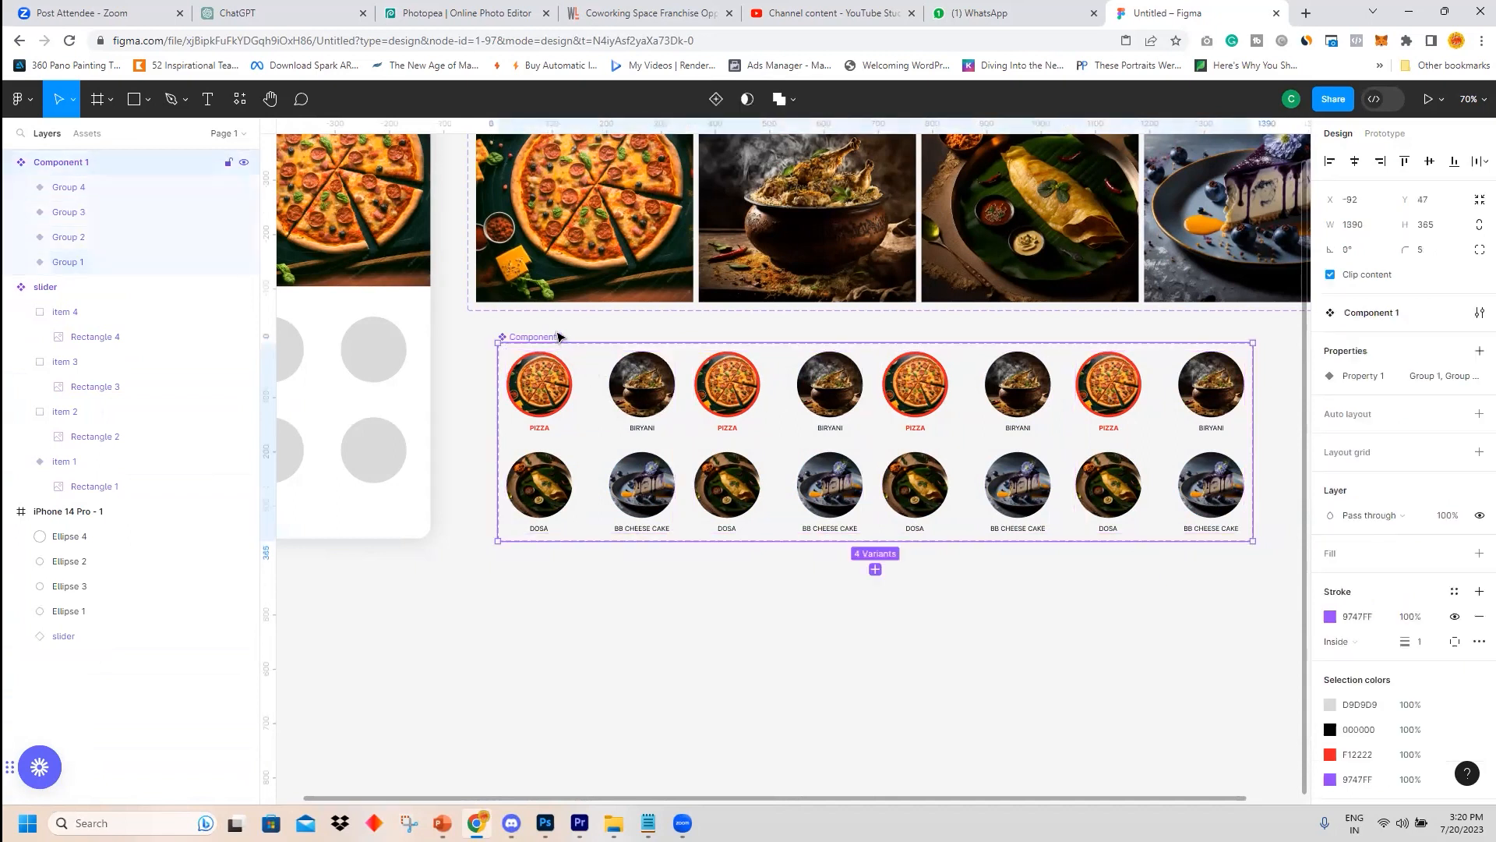
text(navigation)
click(463, 664)
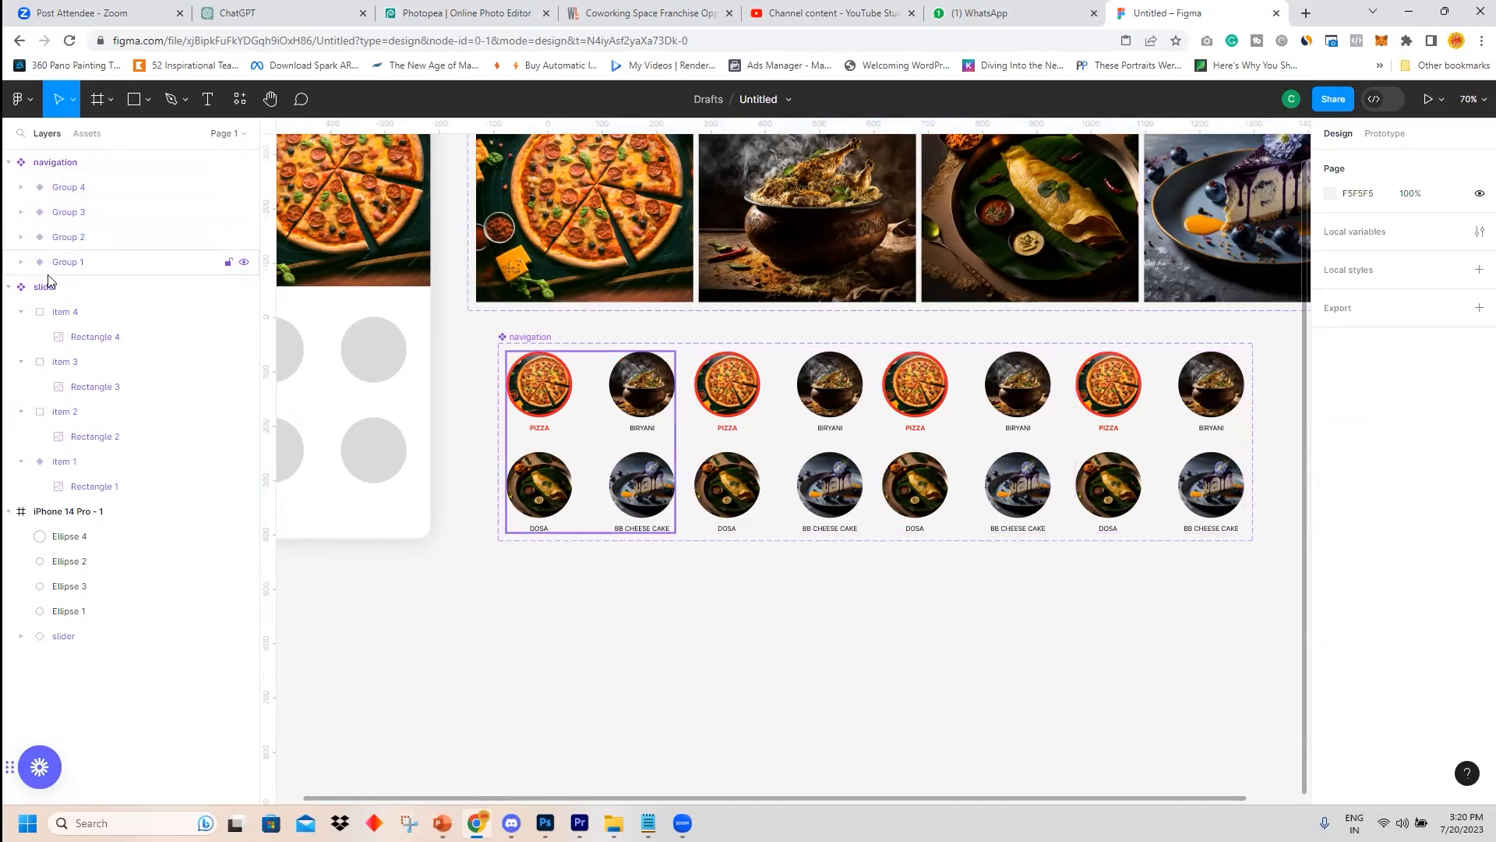
Rename the first variant's property value to item 1.
click(8, 287)
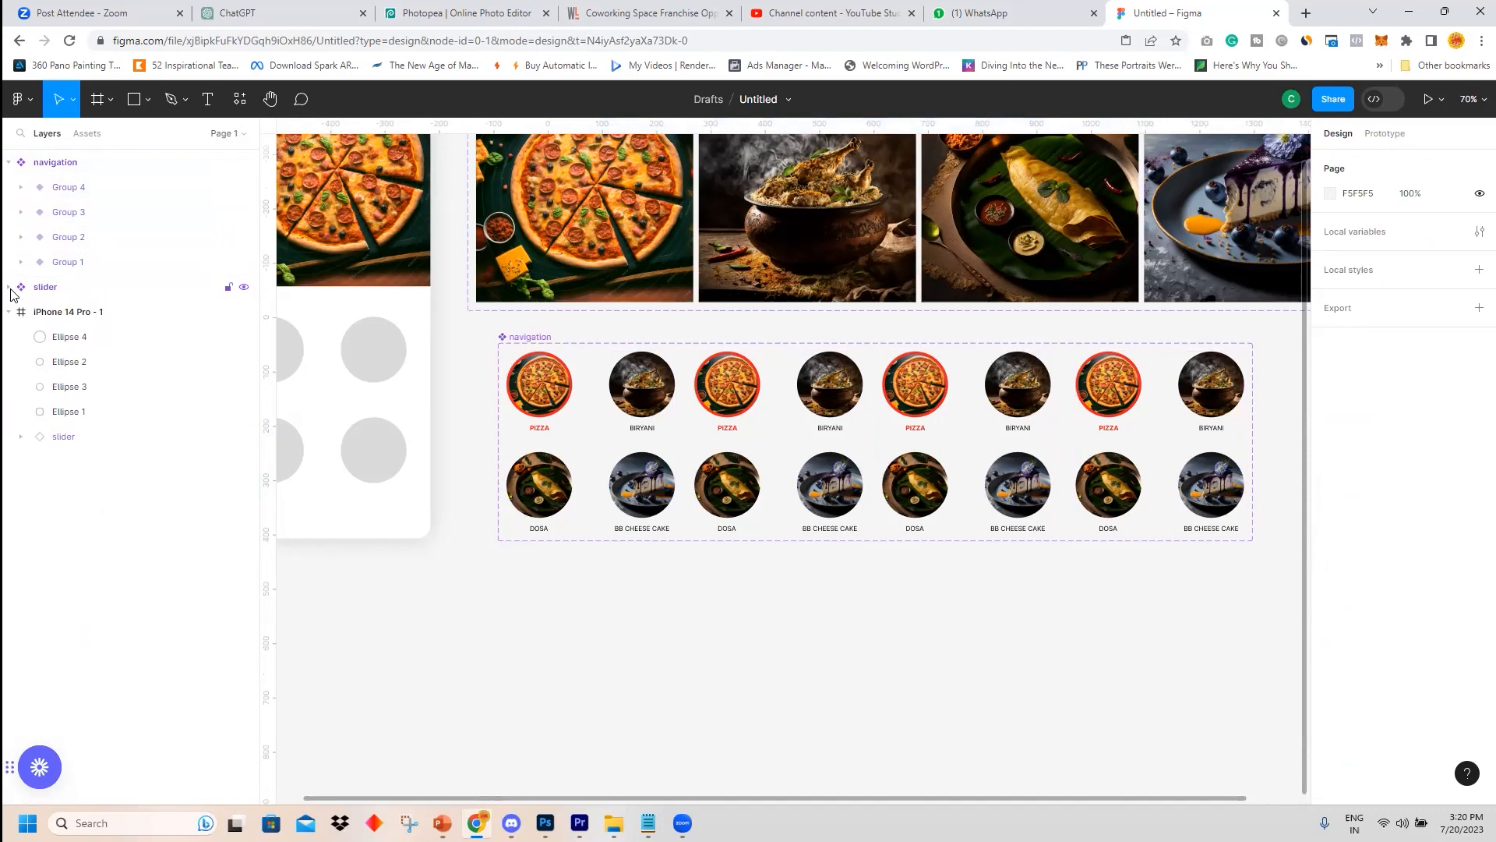
click(74, 414)
click(631, 647)
click(585, 391)
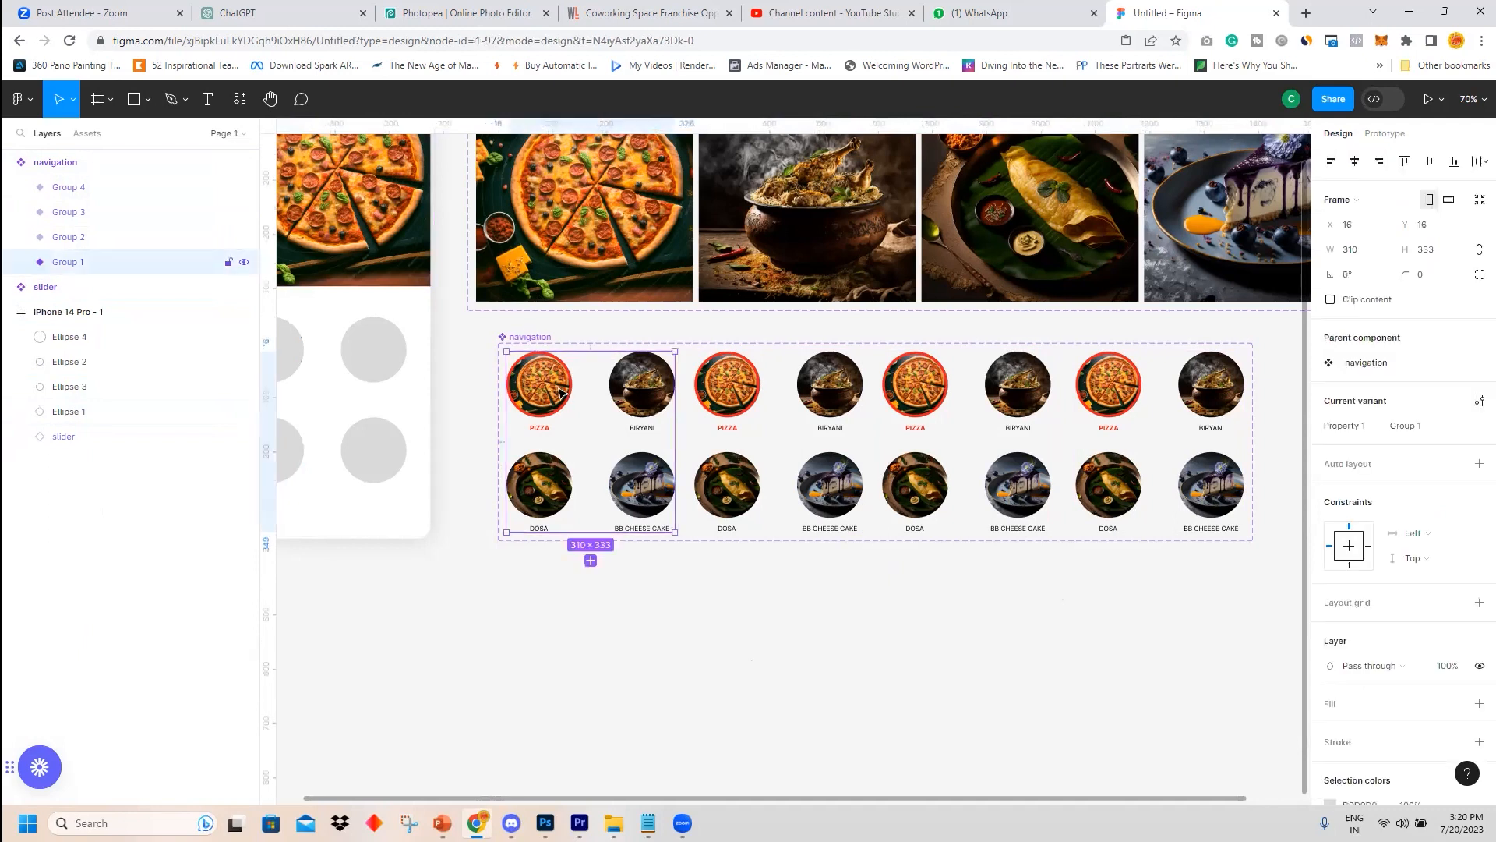
click(1413, 431)
click(1417, 430)
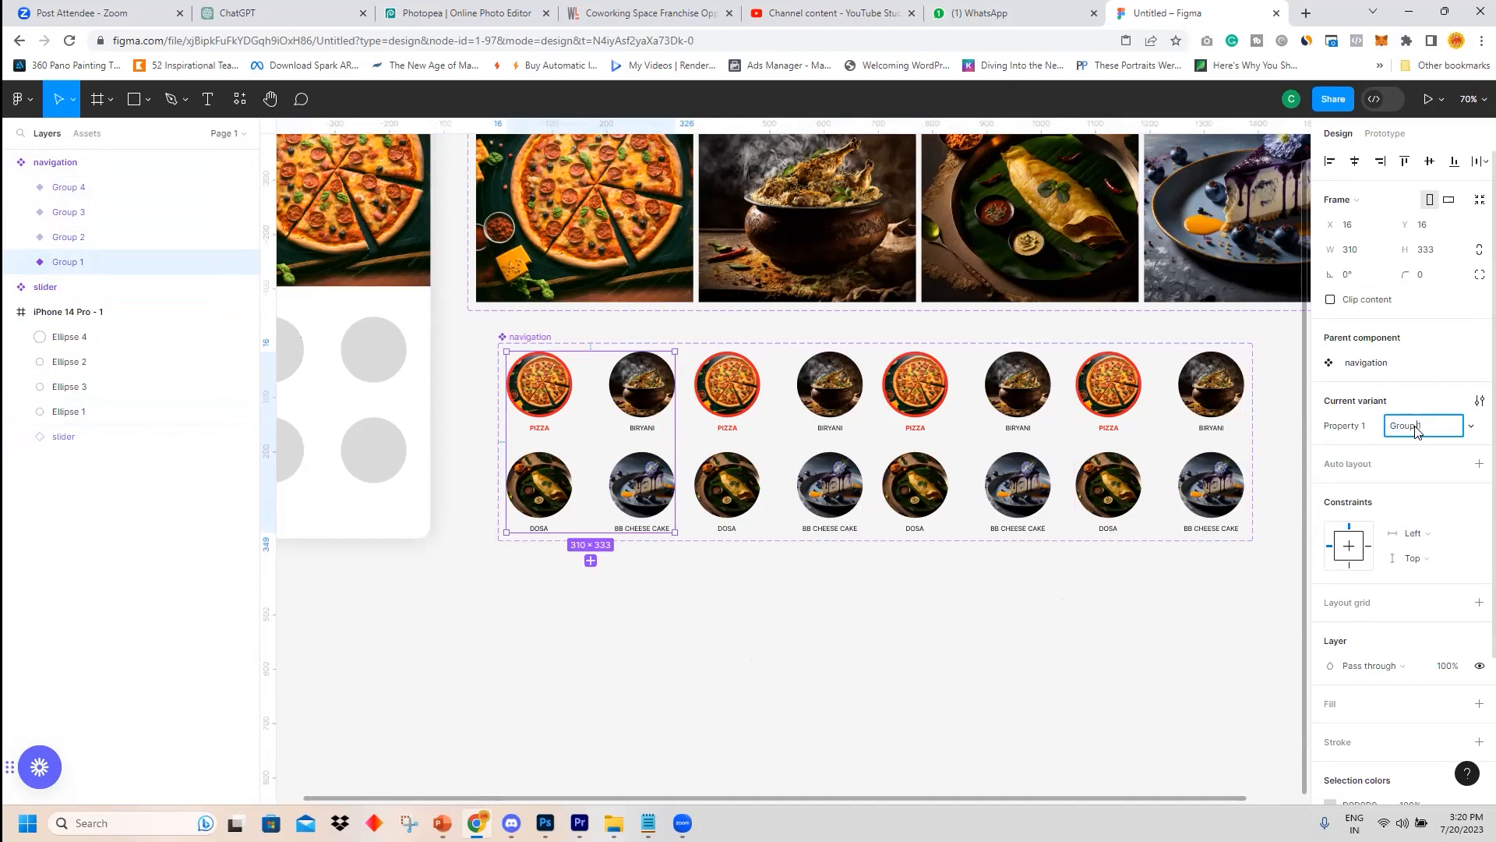
drag(1417, 431, 1377, 431)
text(item)
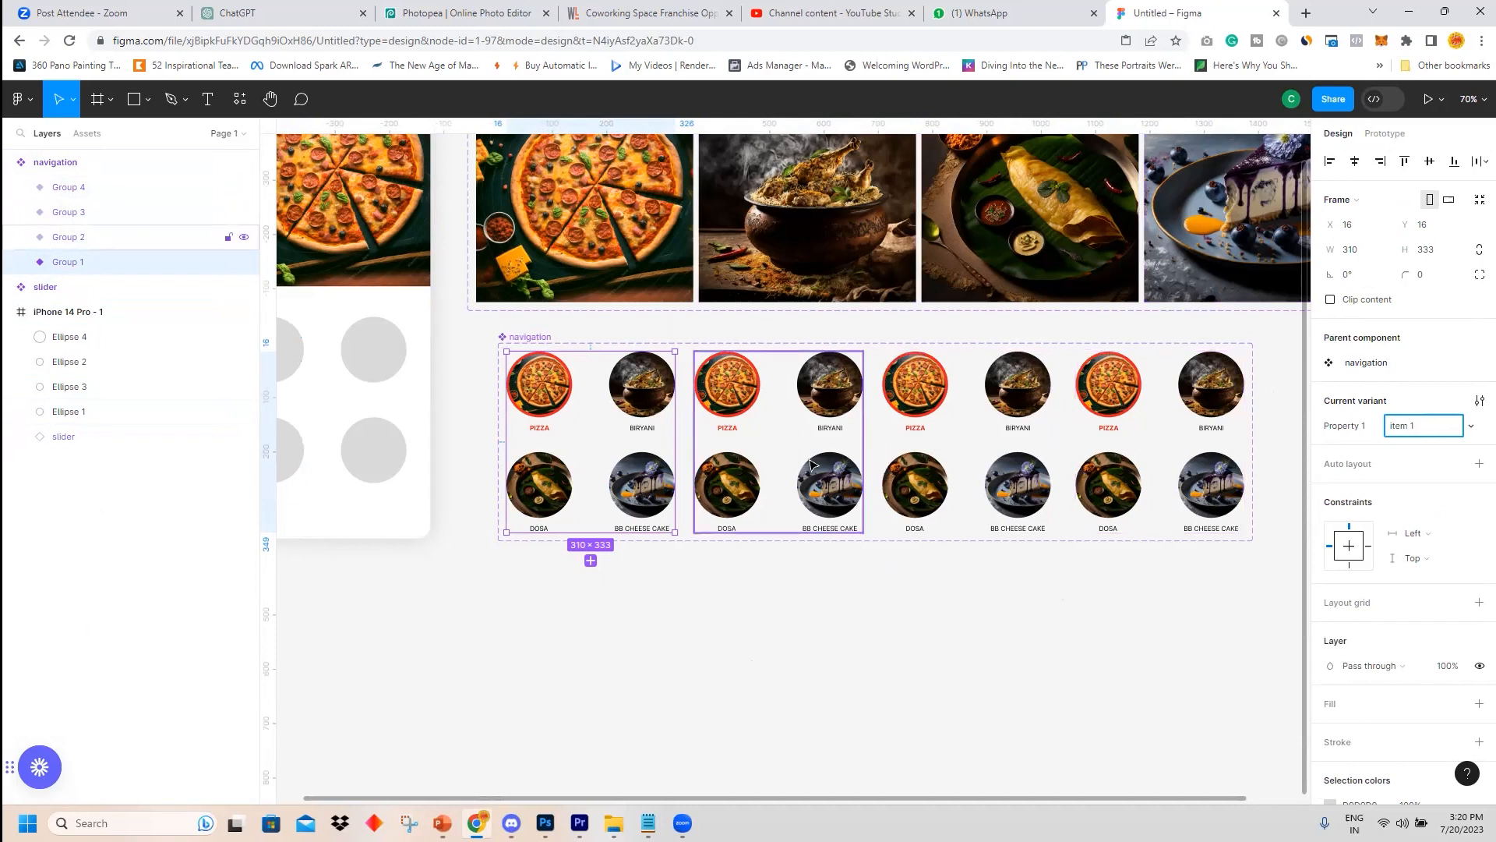
Rename the second and third variants' property values to item 2 and item 3.
click(776, 394)
click(1415, 431)
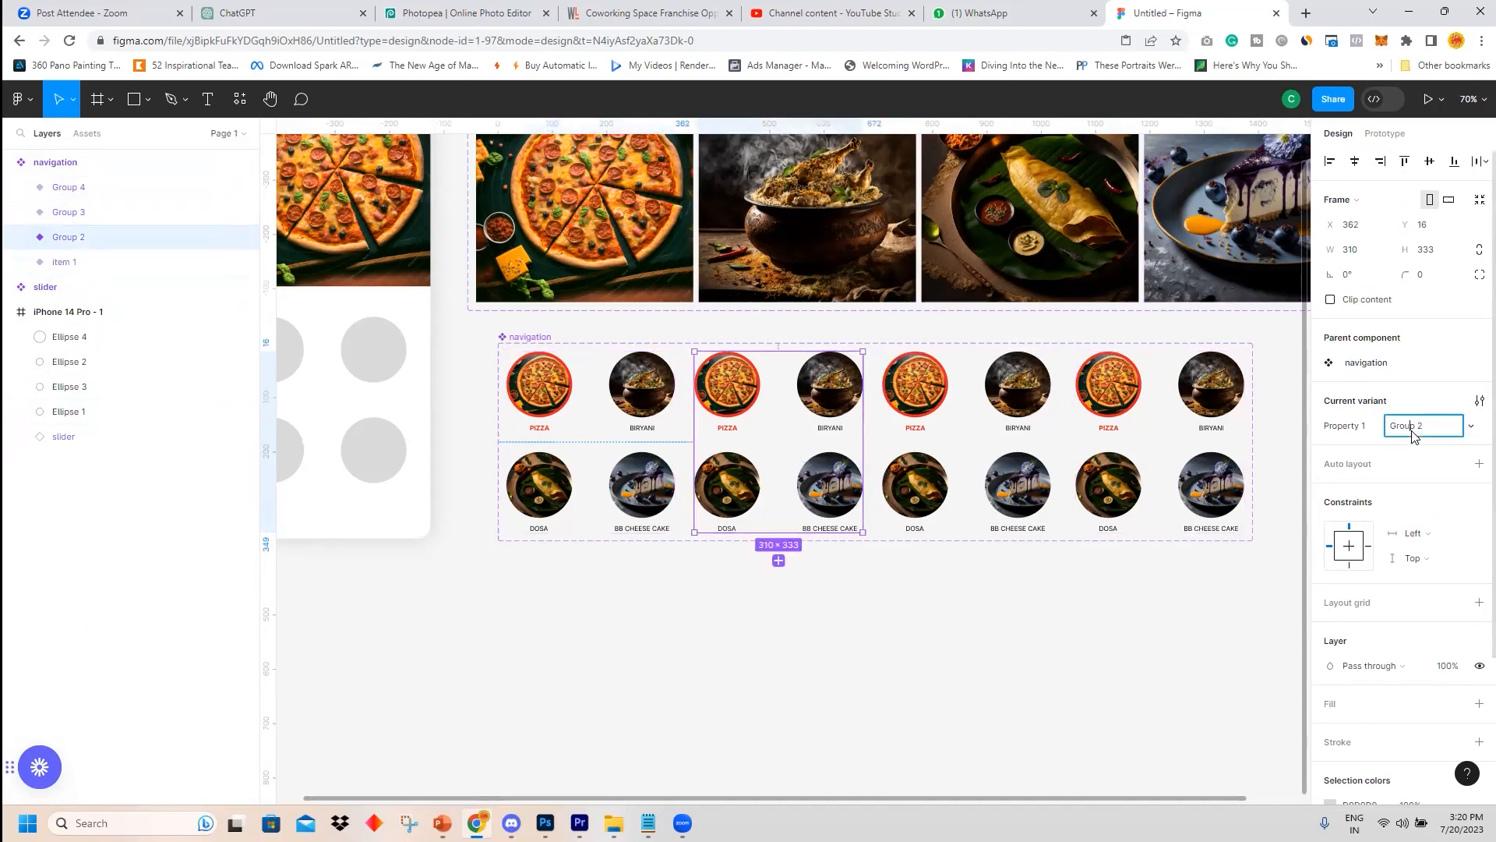
click(1416, 435)
drag(1414, 433, 1370, 435)
key(BackSpace)
click(1000, 401)
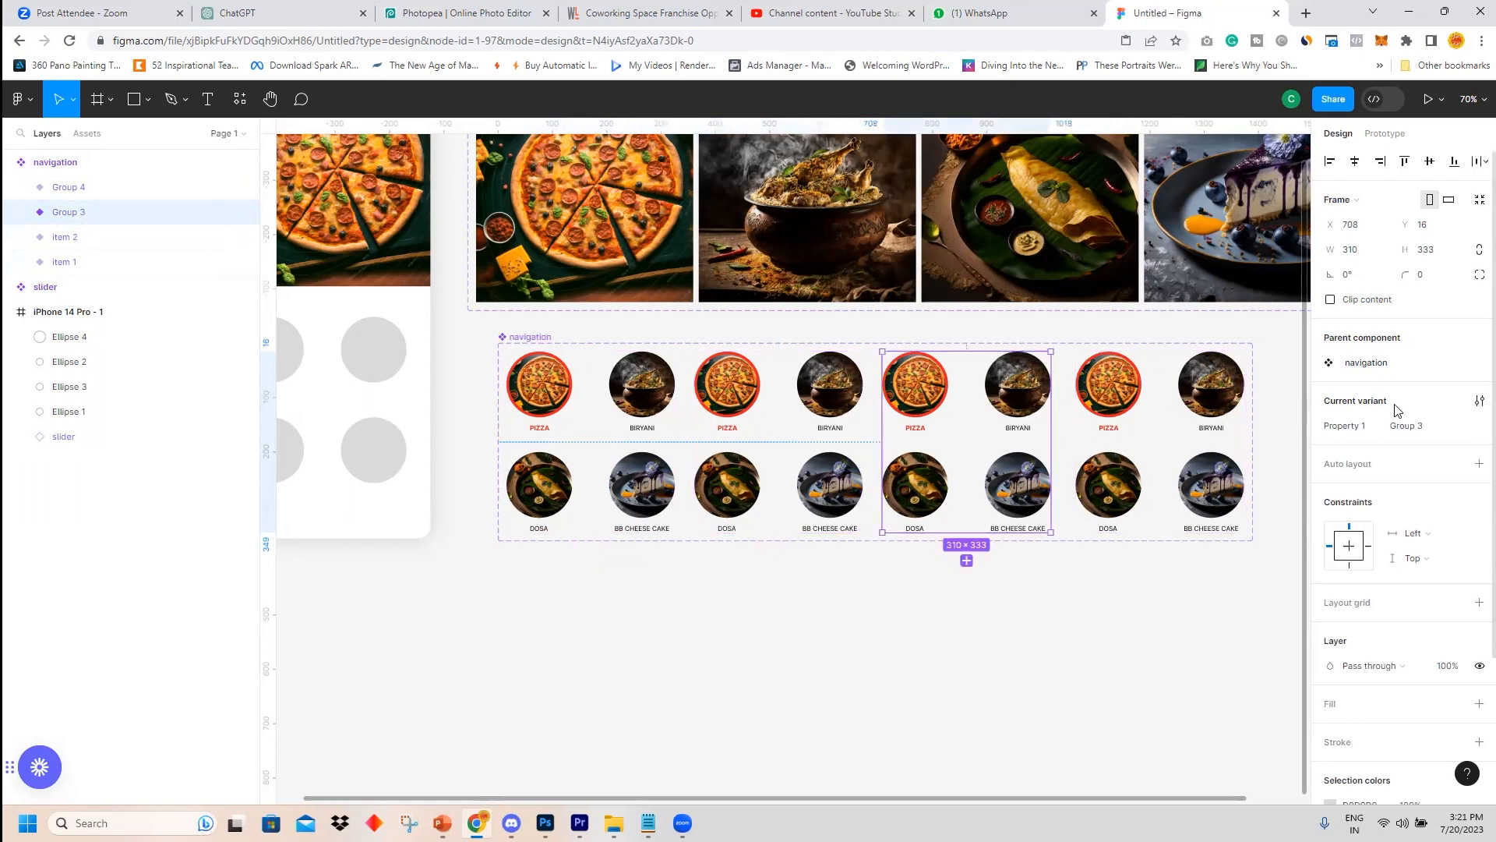
click(1407, 430)
Rename the fourth variant's property value to item 4.
click(1213, 376)
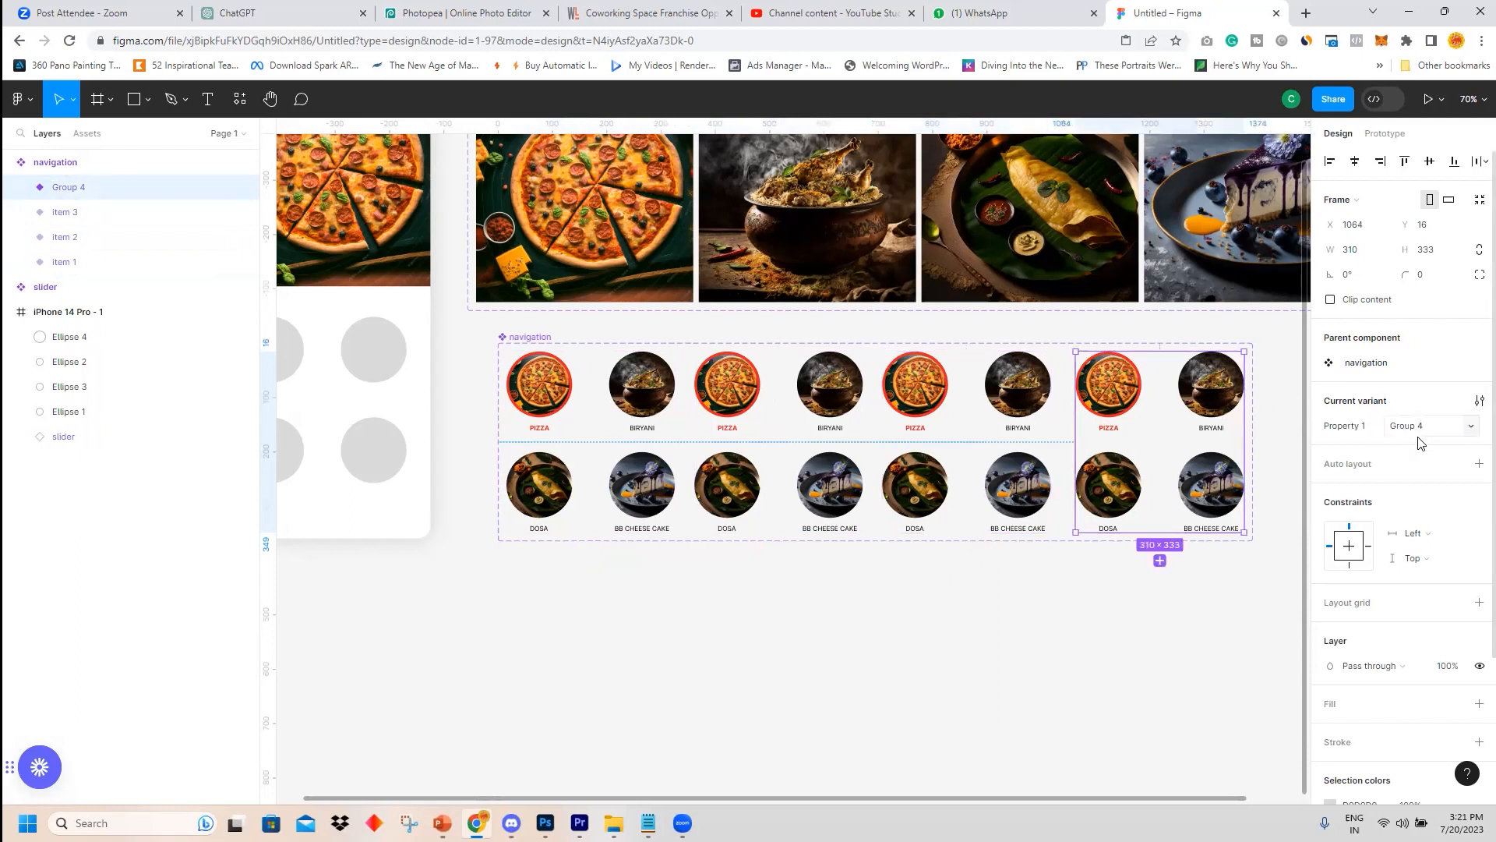
click(1397, 431)
click(1398, 431)
drag(1417, 427, 1350, 429)
key(BackSpace)
click(1135, 628)
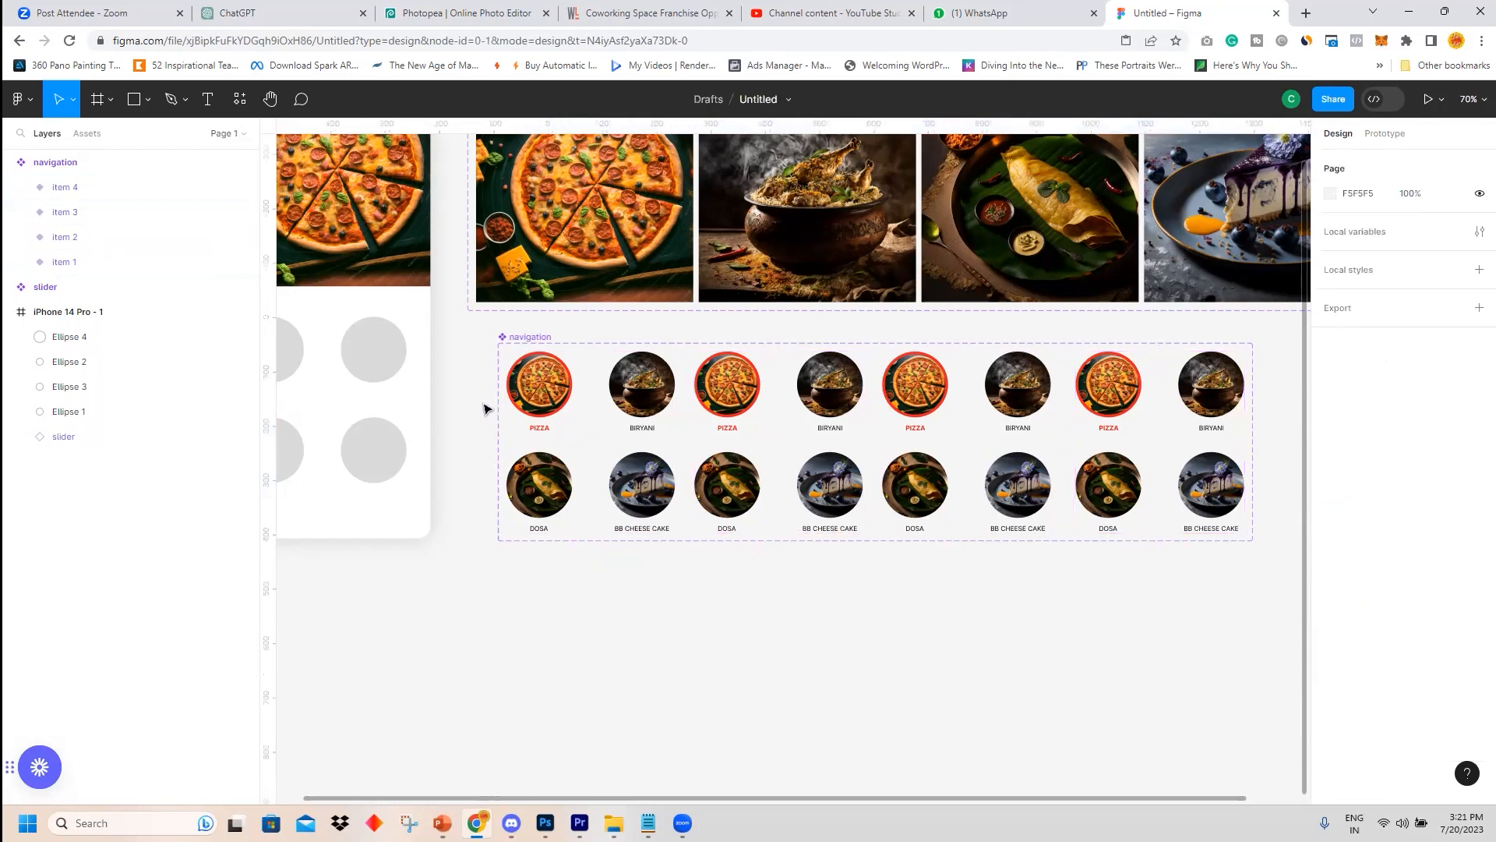
Move the navigation component set slightly to the left.
drag(535, 340, 511, 336)
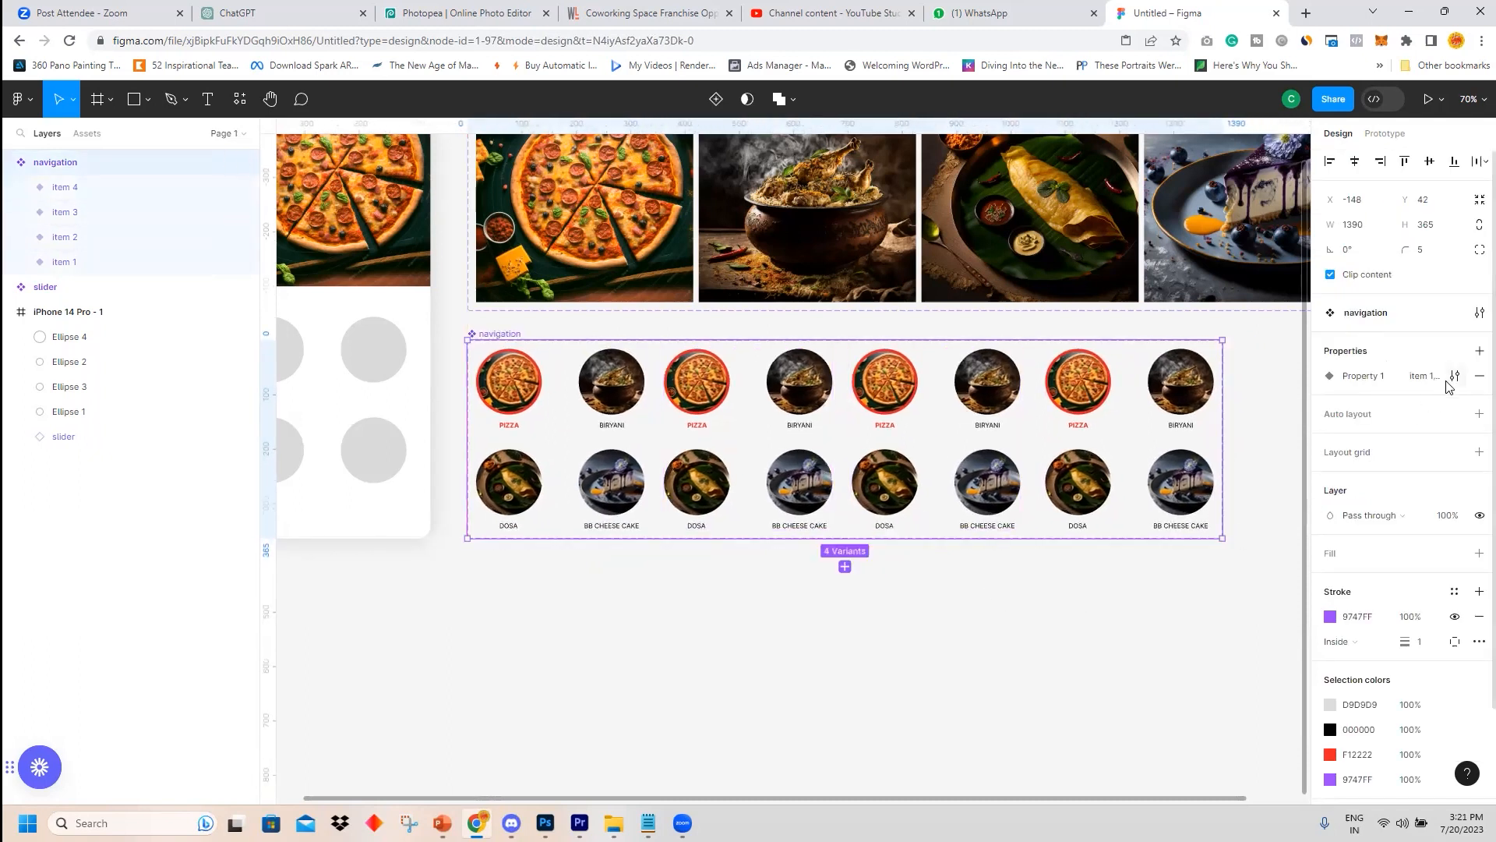
click(1095, 678)
click(1119, 434)
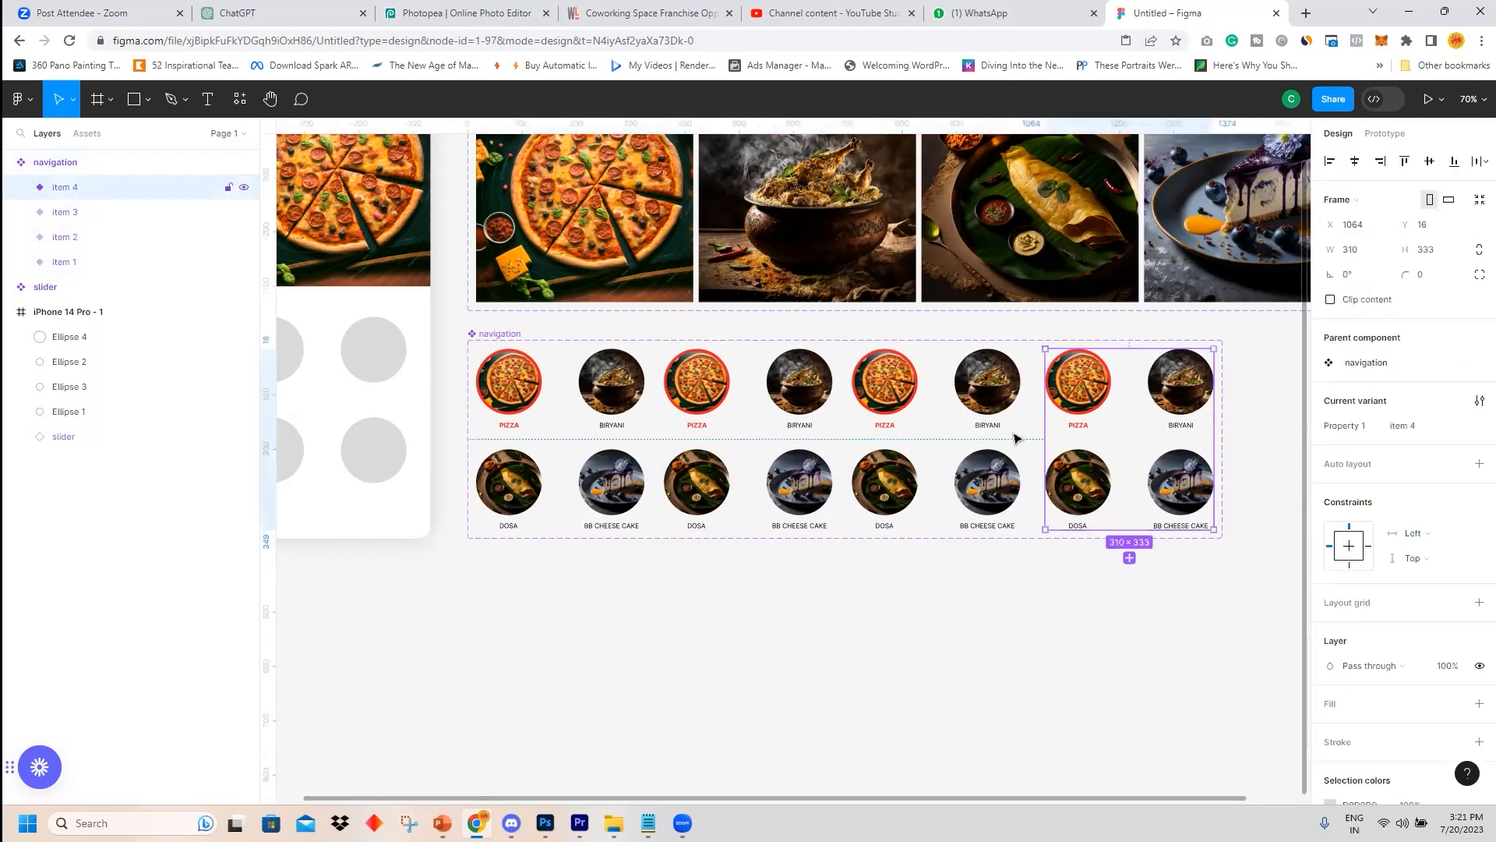
click(928, 398)
click(737, 397)
click(616, 386)
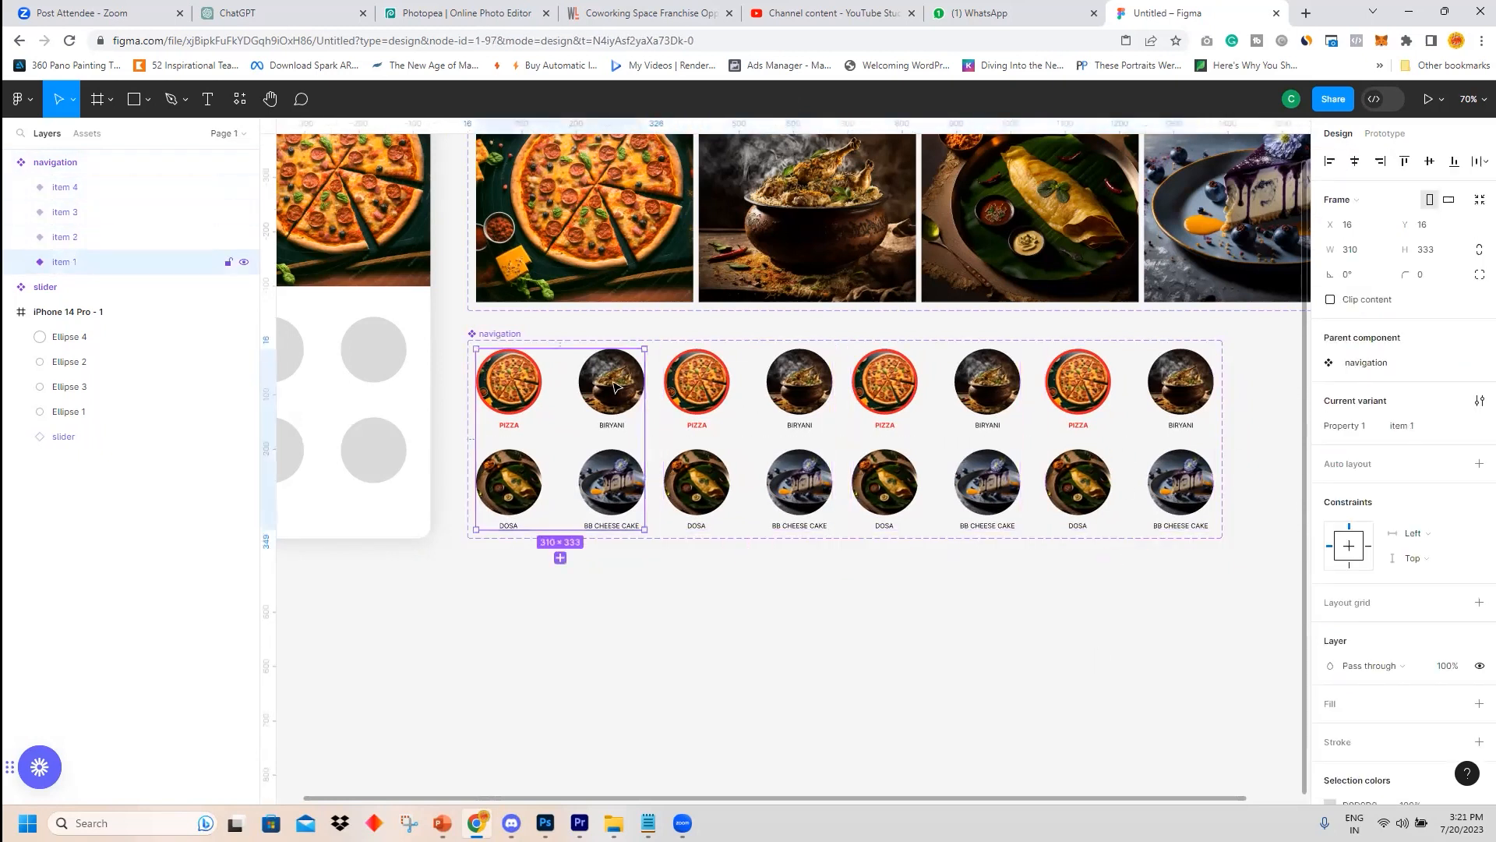
click(585, 638)
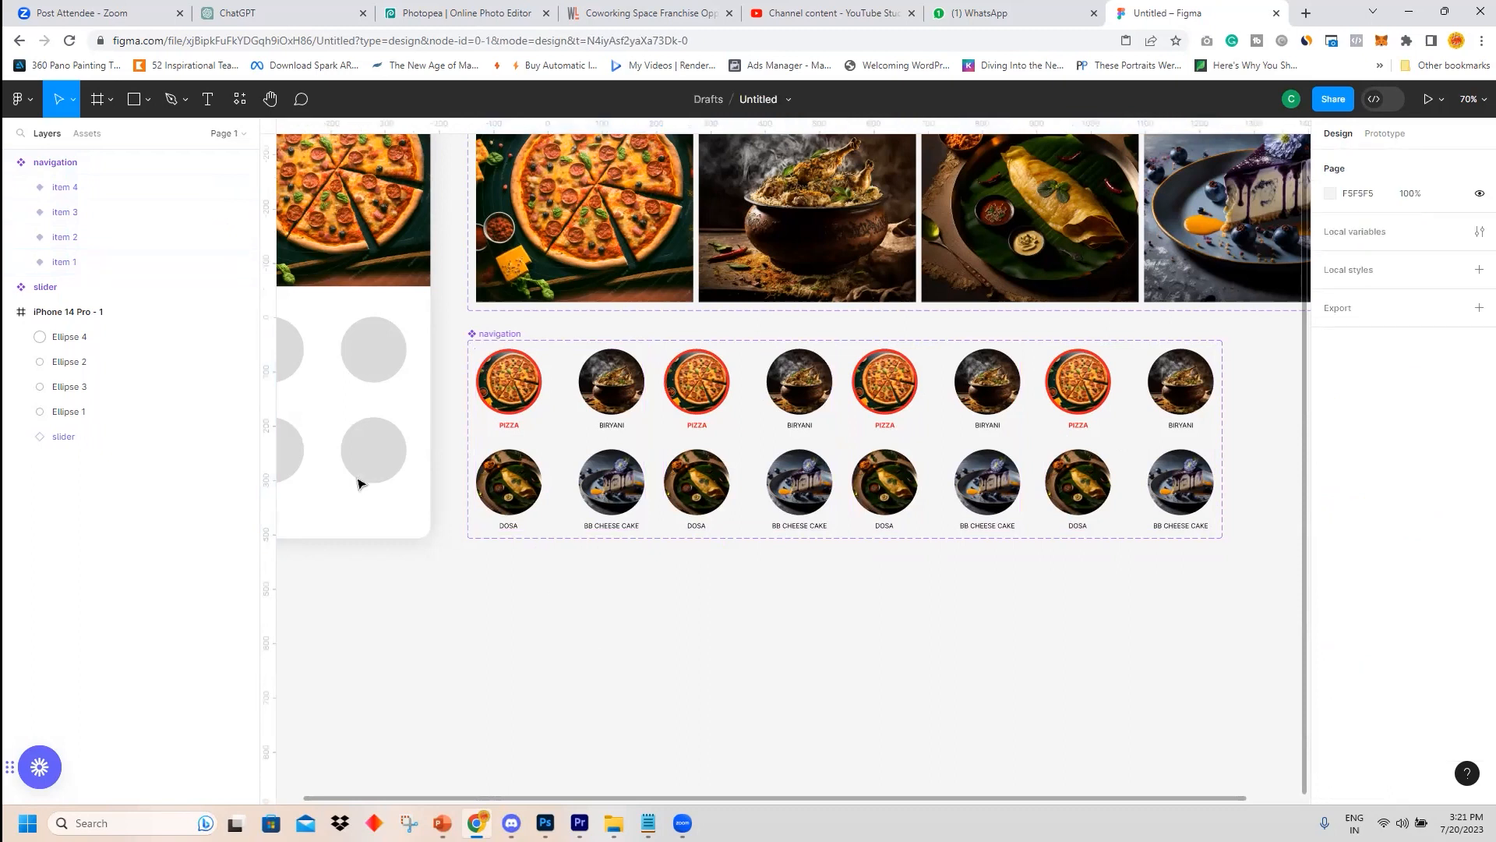
Delete the four grey placeholder circles inside the phone frame.
scroll(404, 580, down, 1)
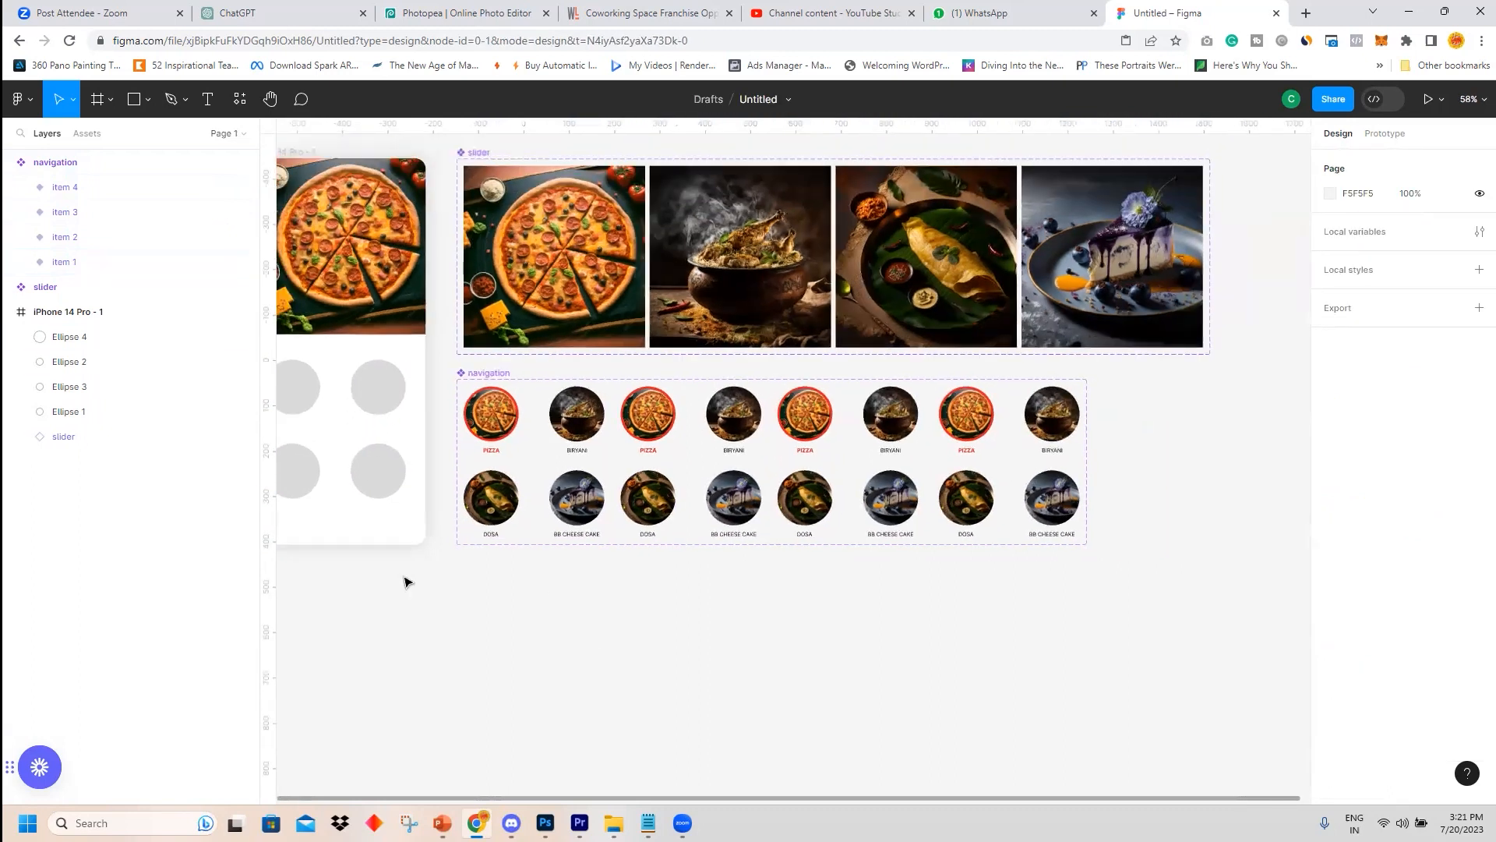
drag(611, 601, 751, 598)
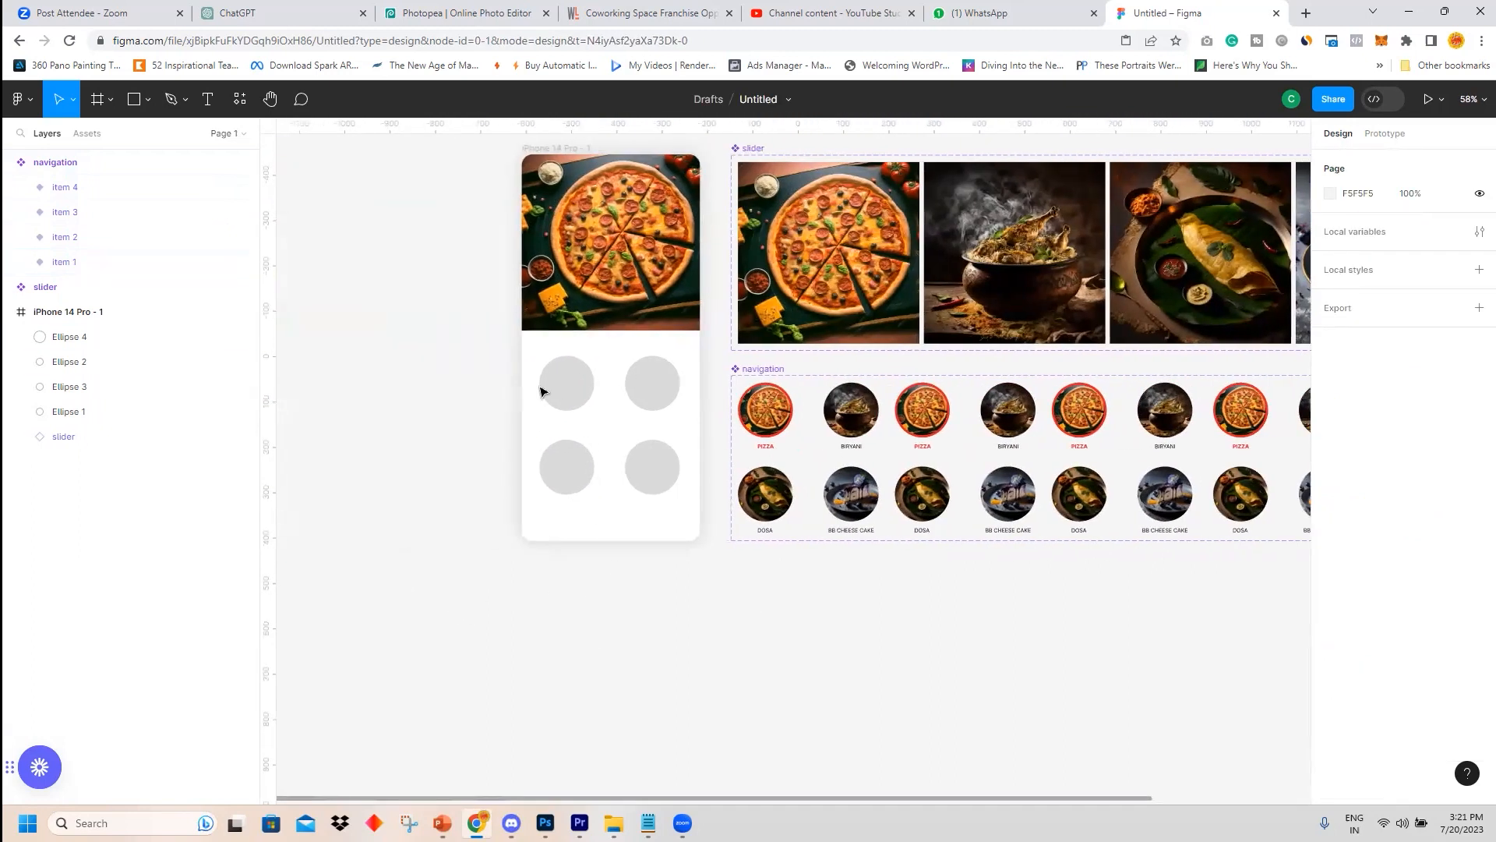
drag(460, 352, 693, 522)
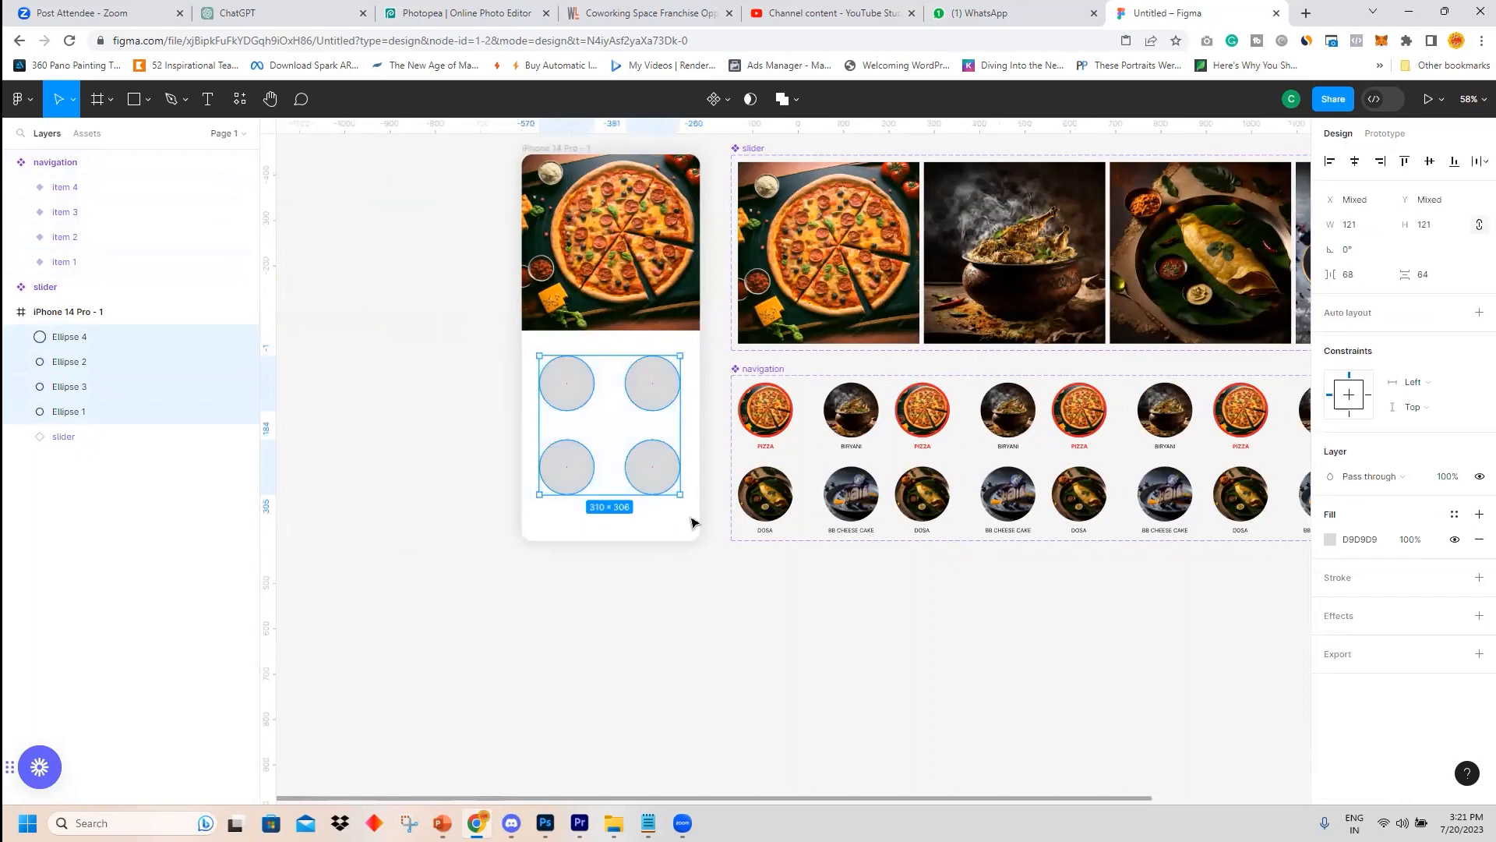
key(Delete)
Place an instance of the navigation component into the phone frame below the slider image.
click(87, 133)
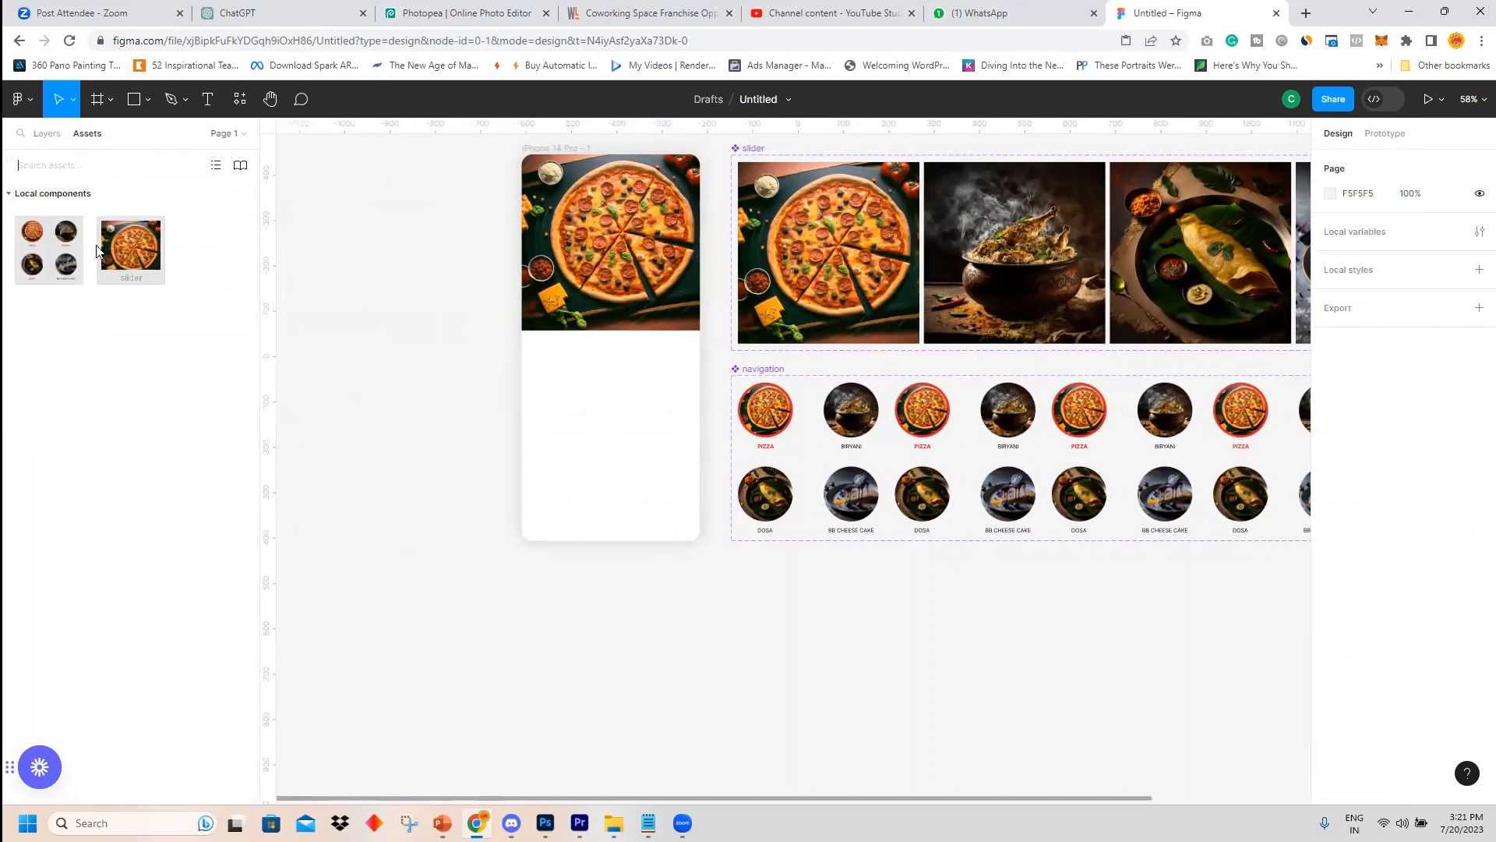
drag(53, 237, 655, 388)
click(371, 572)
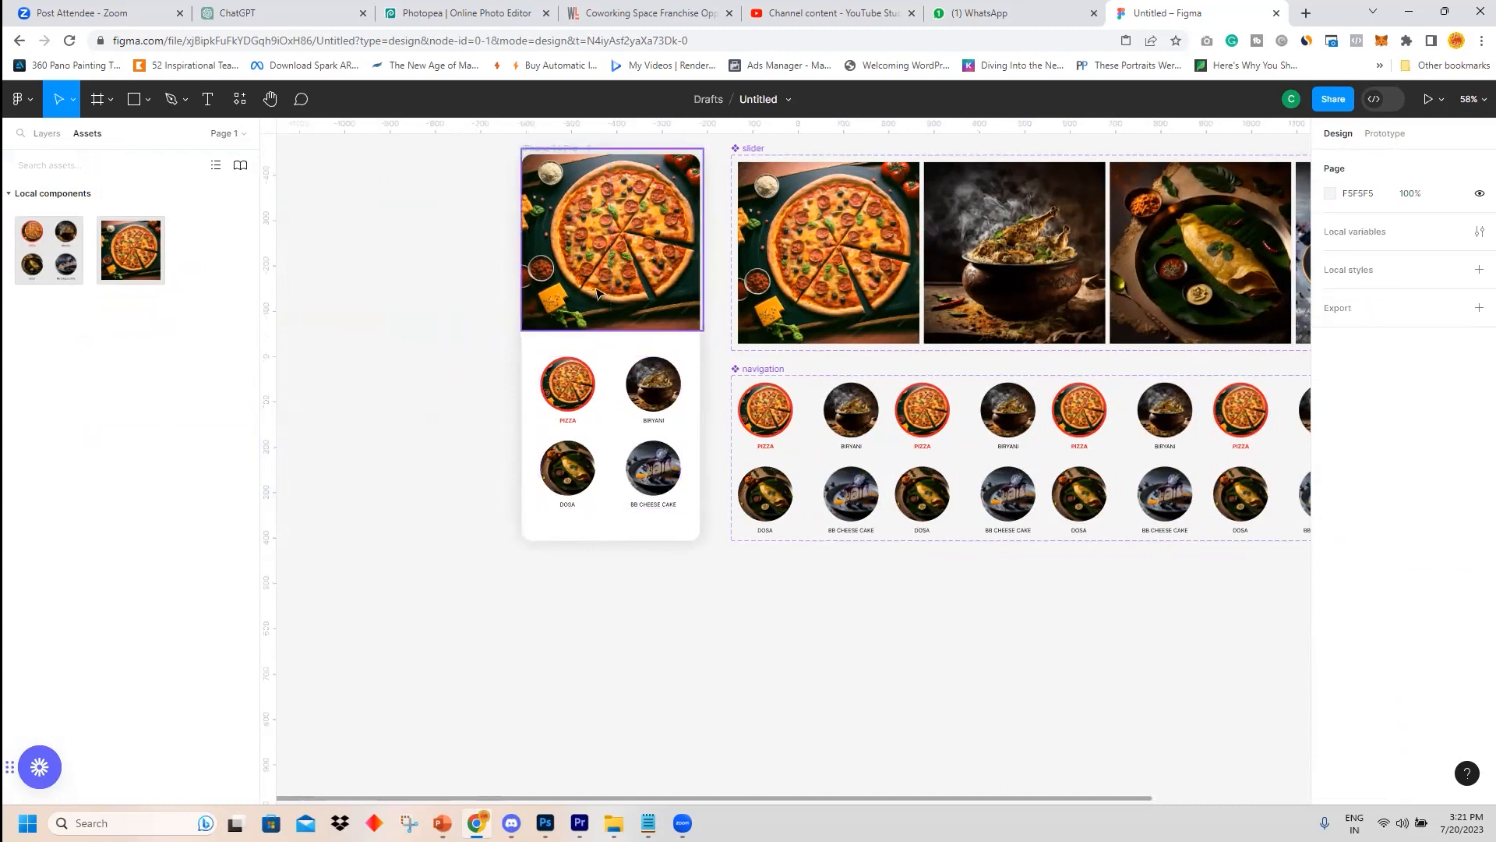
click(608, 274)
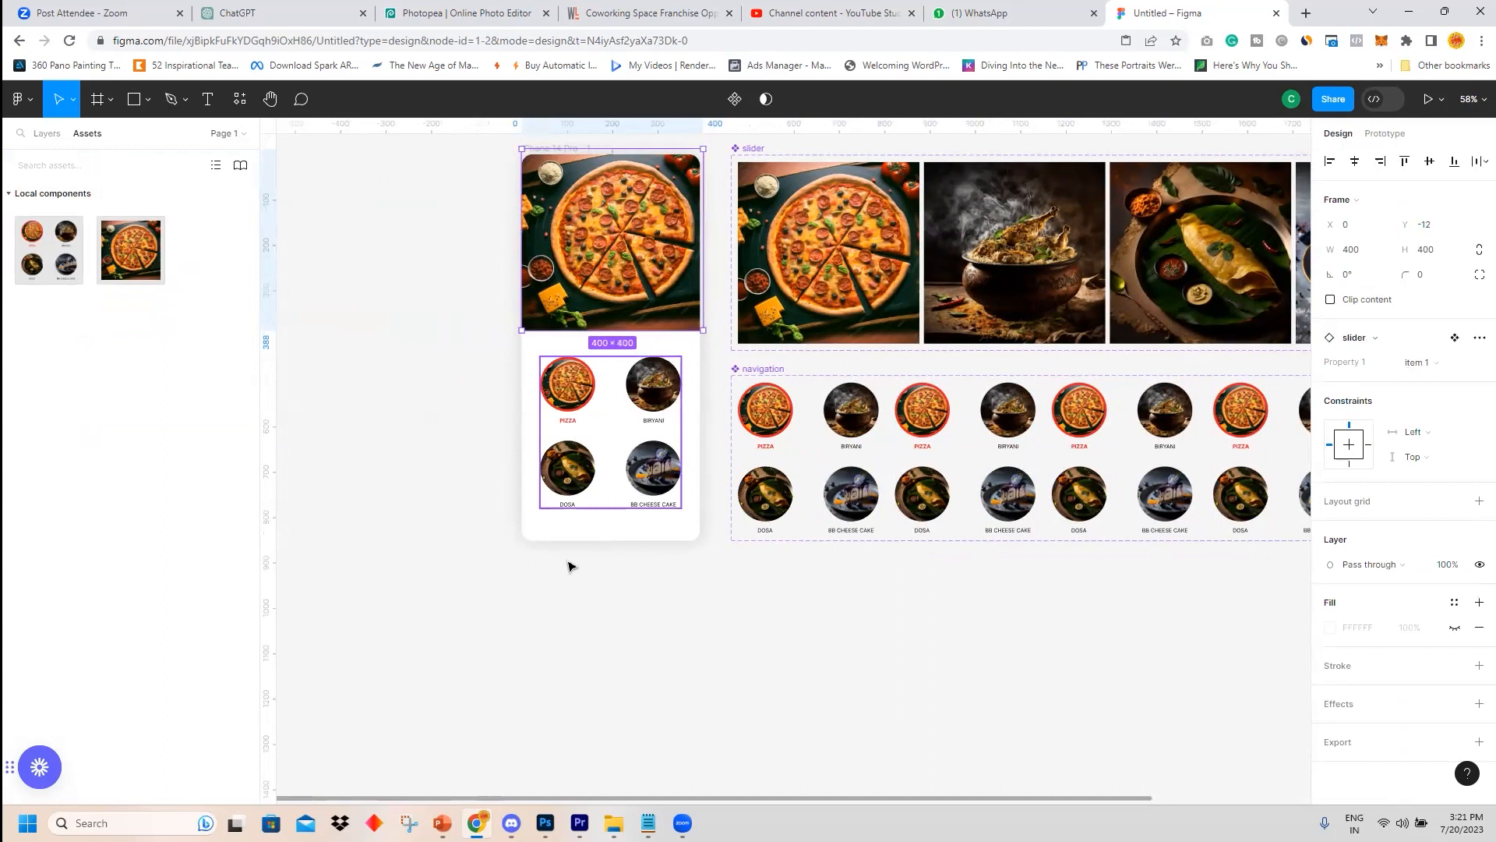
click(536, 622)
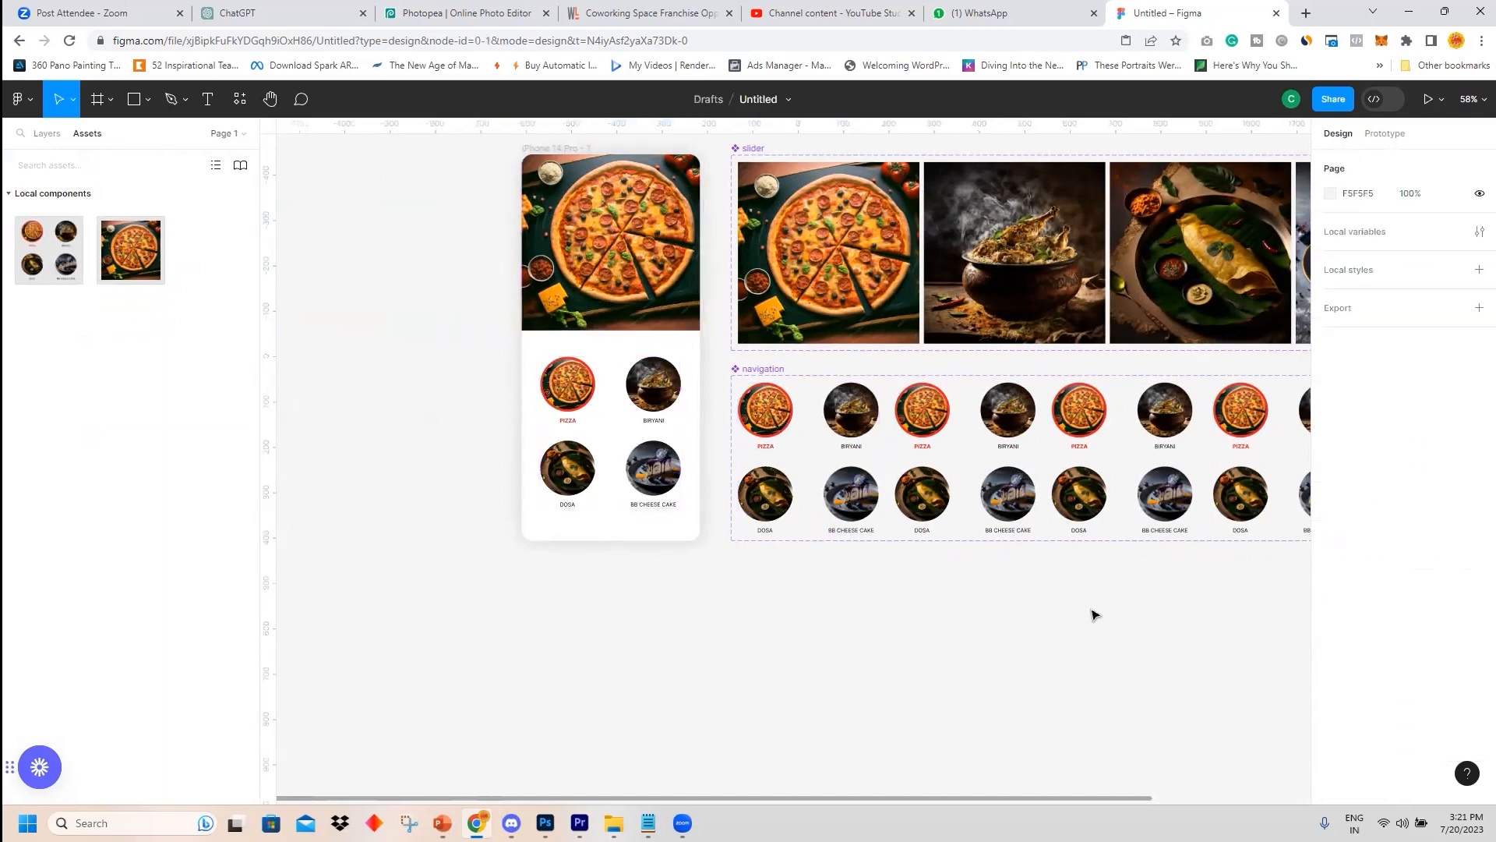
scroll(1095, 615, up, 5)
drag(1110, 609, 881, 608)
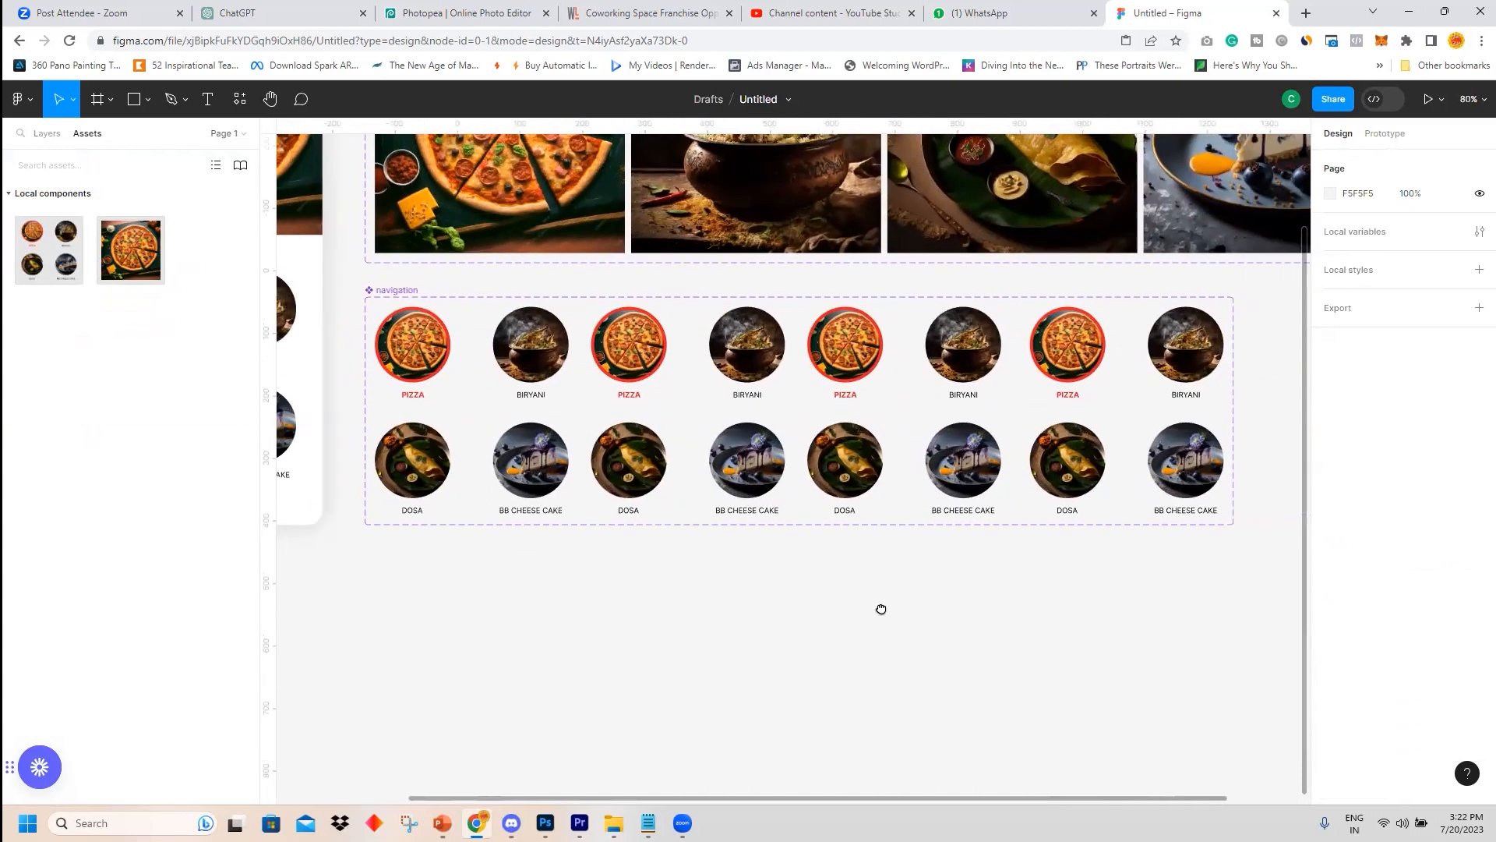
double_click(549, 353)
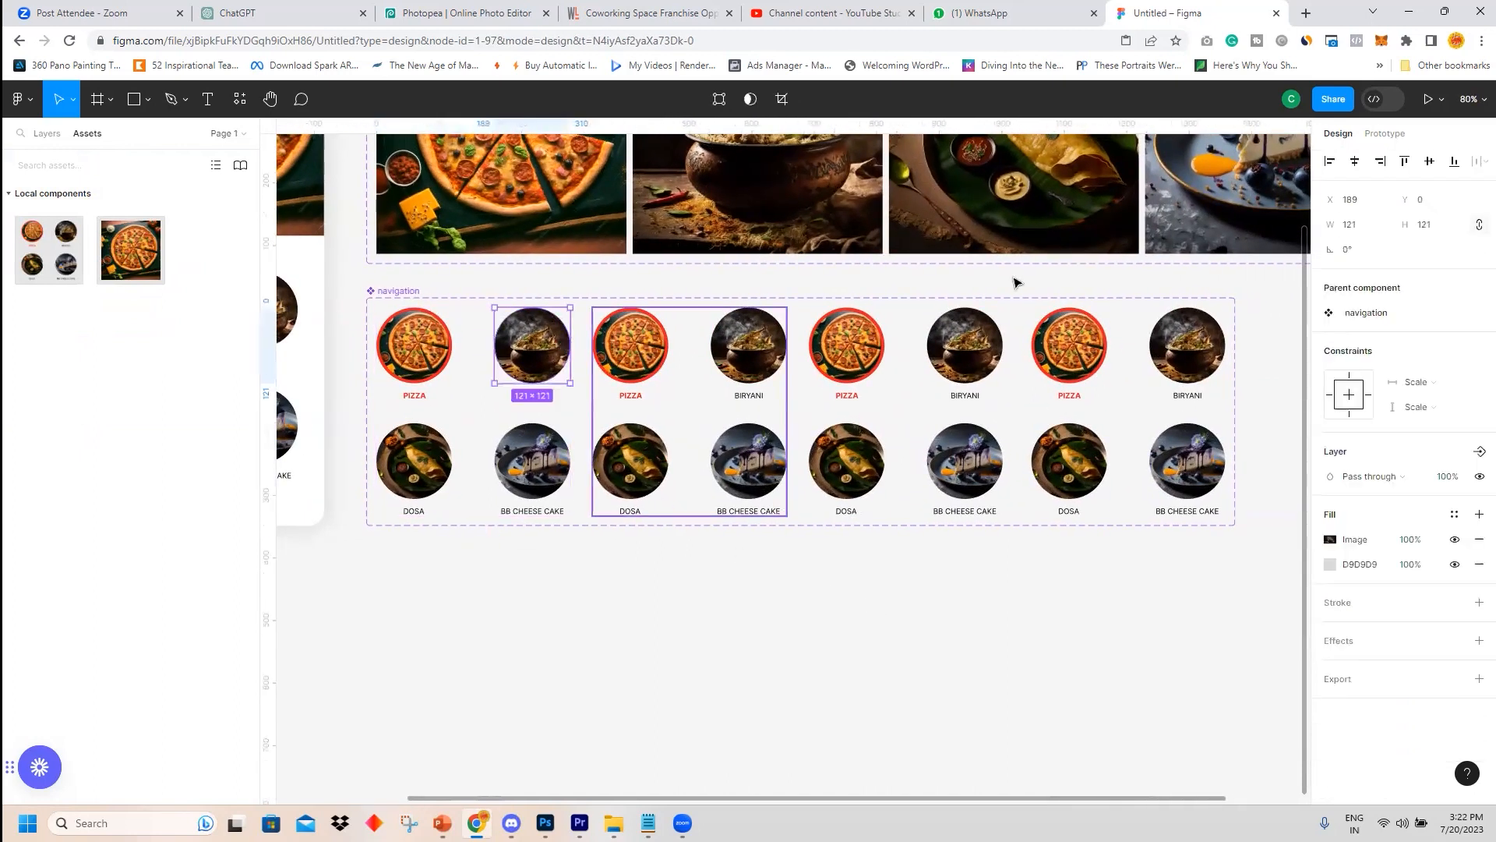
click(1386, 134)
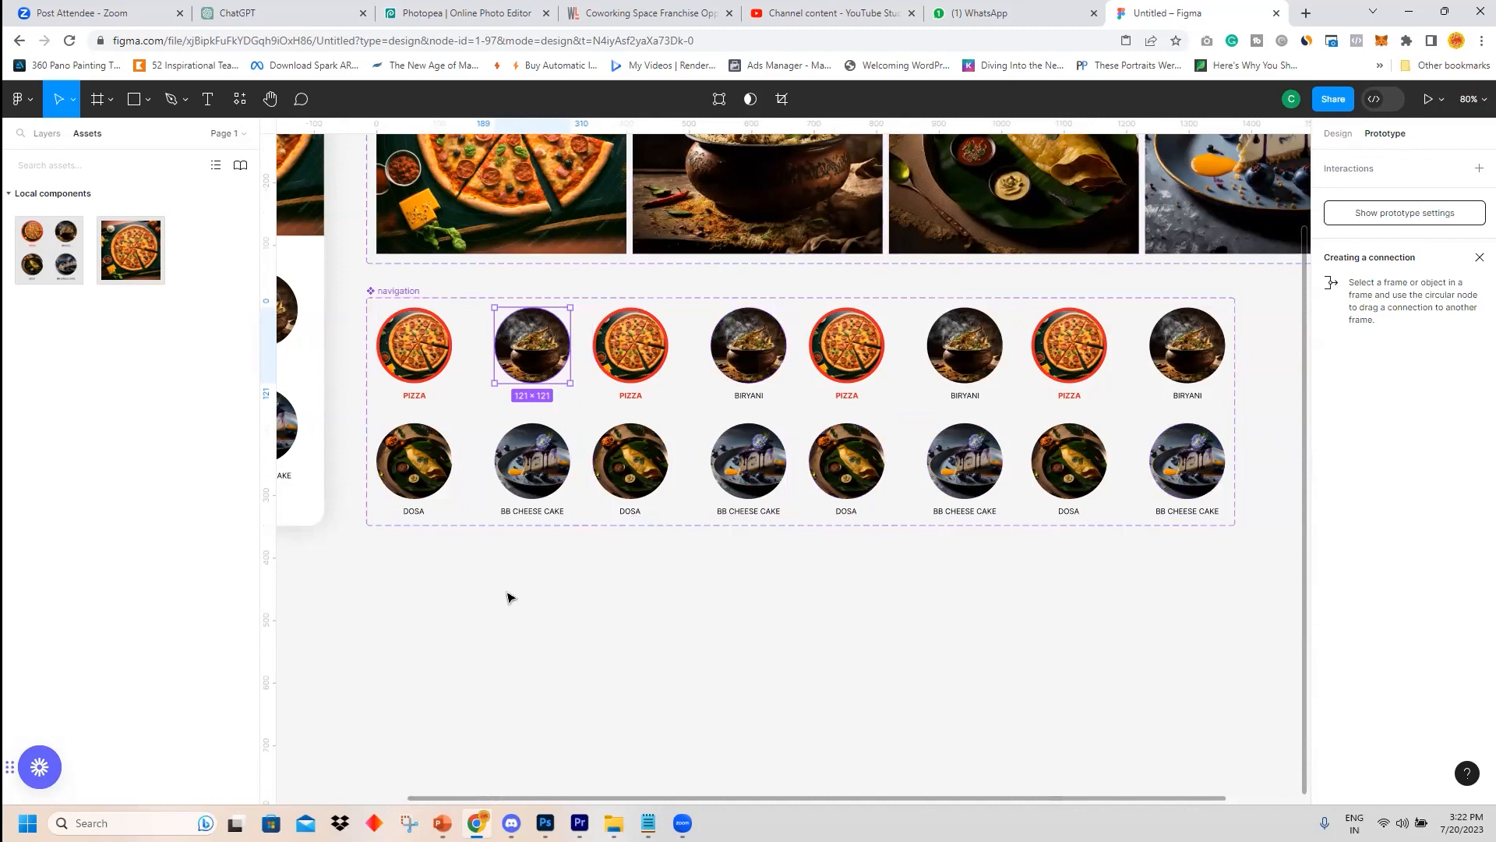
click(535, 577)
Give the biryani circle in the second variant a red F12222 stroke 5 px wide.
click(595, 341)
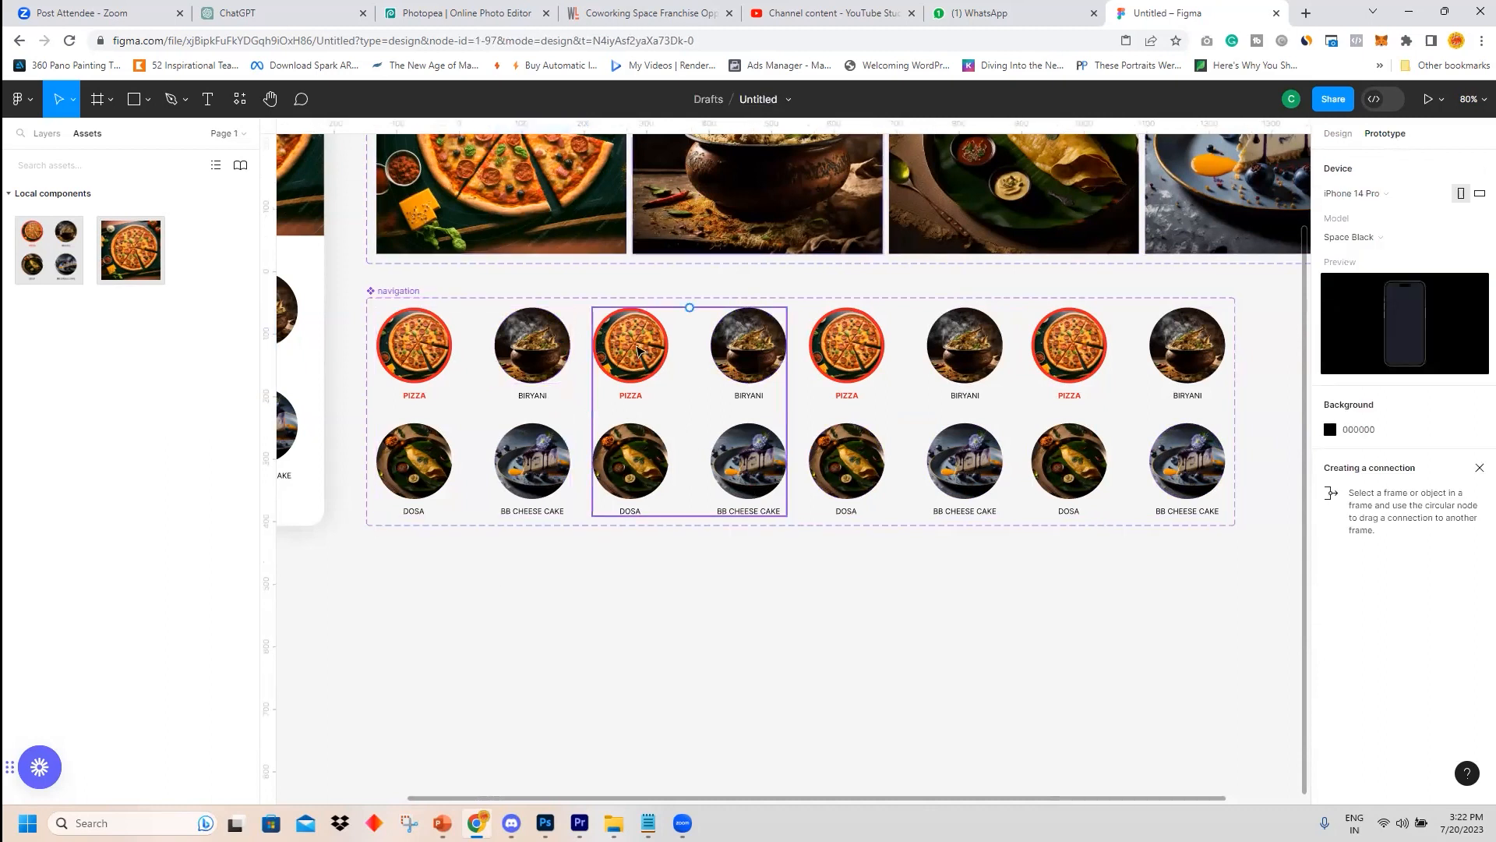
click(1338, 133)
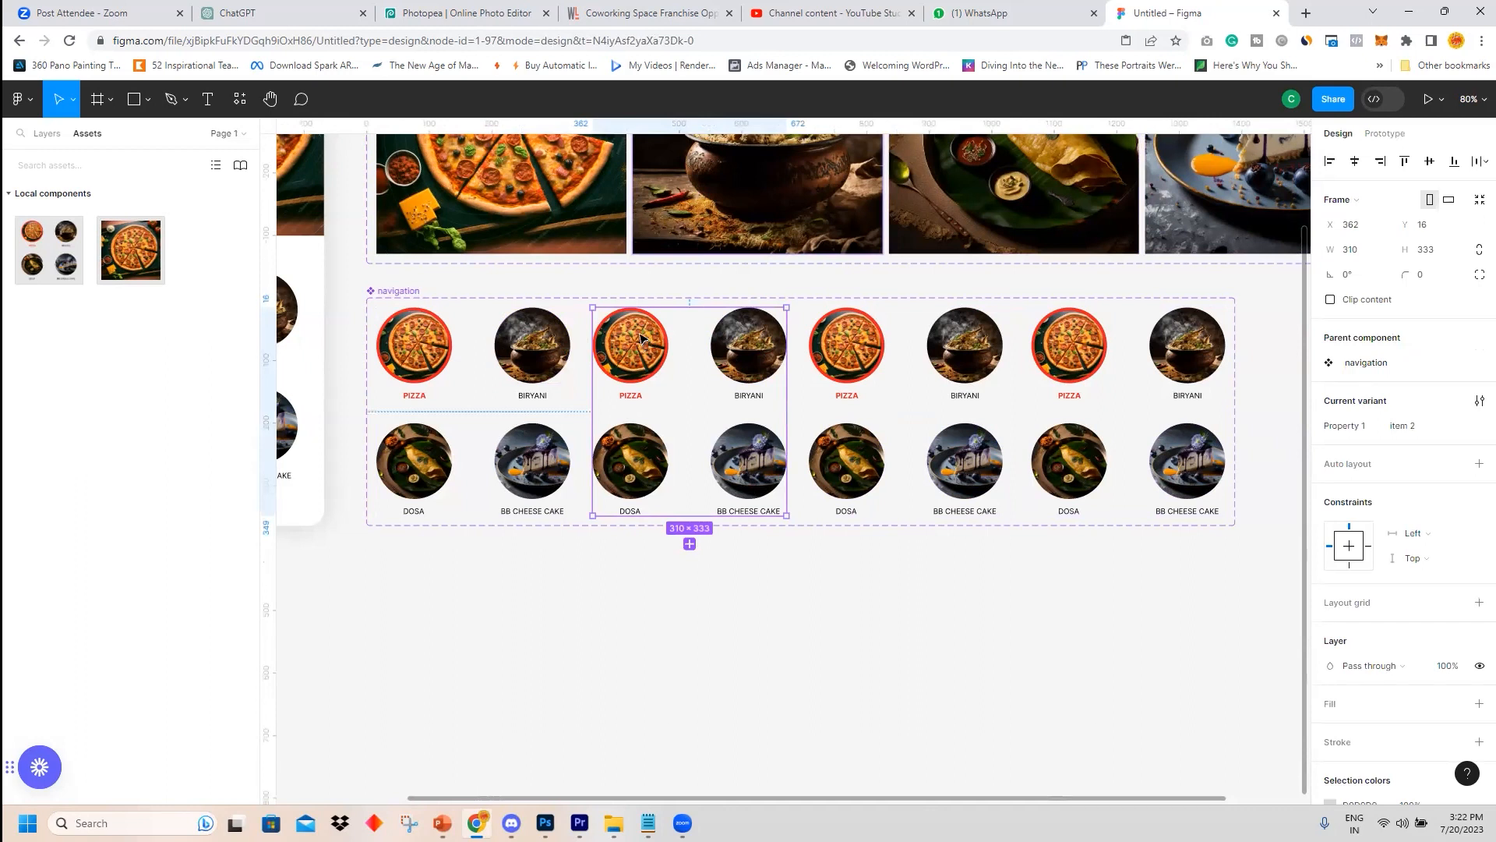
double_click(747, 369)
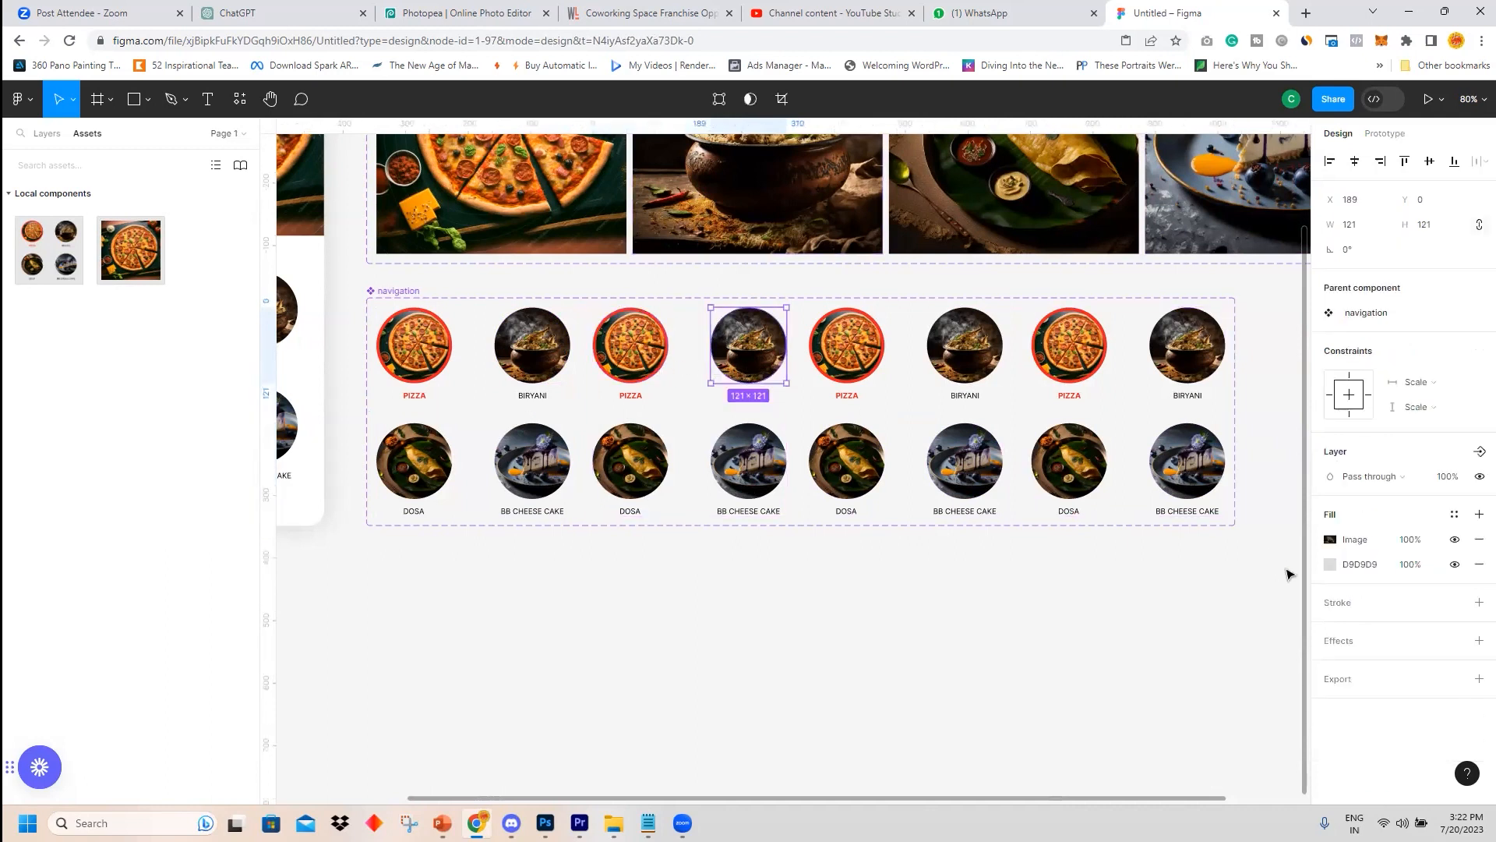
double_click(667, 357)
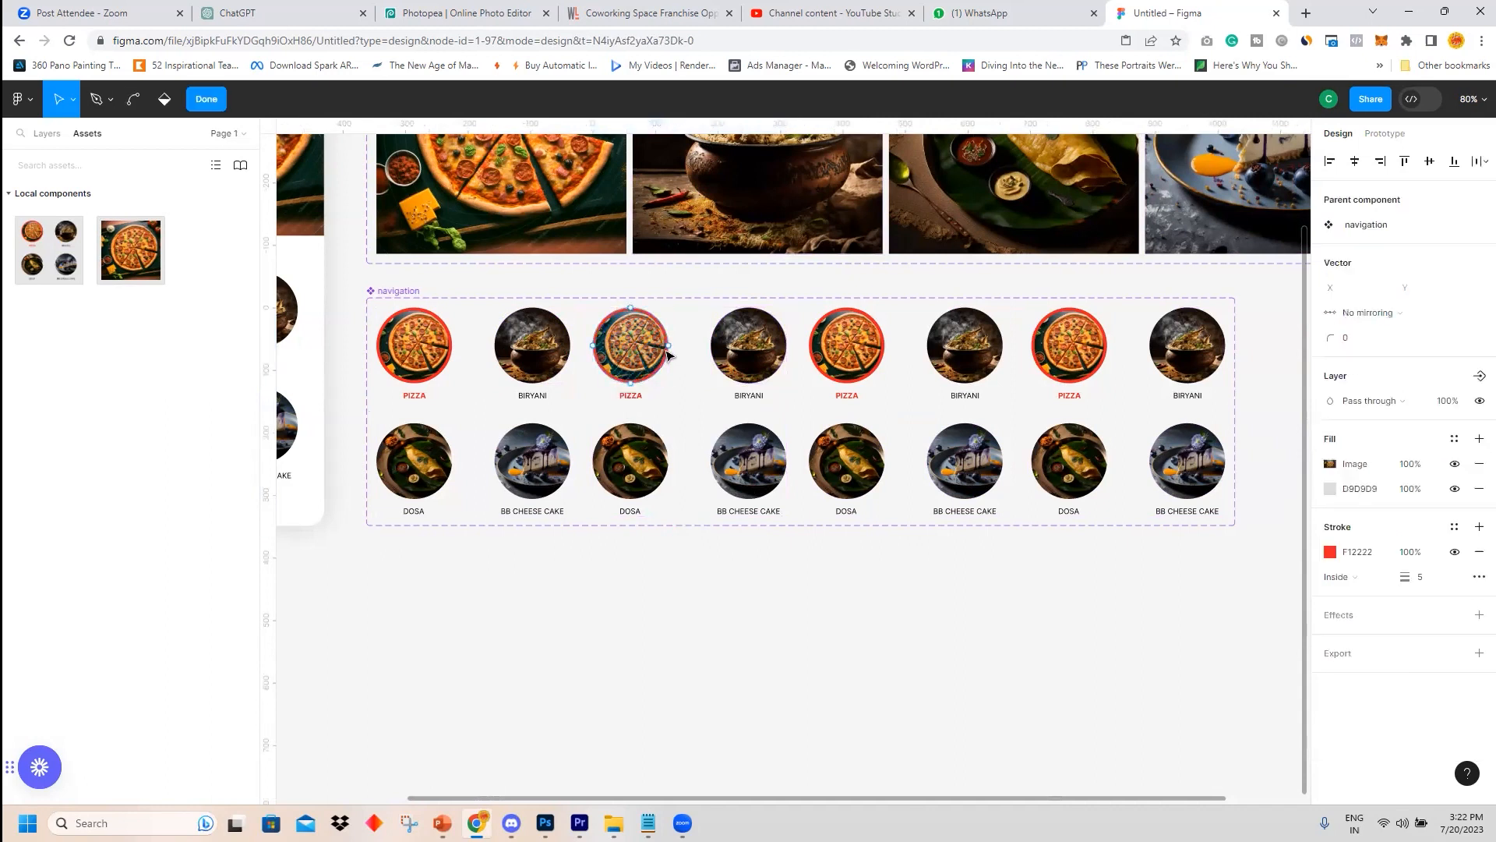
key(Escape)
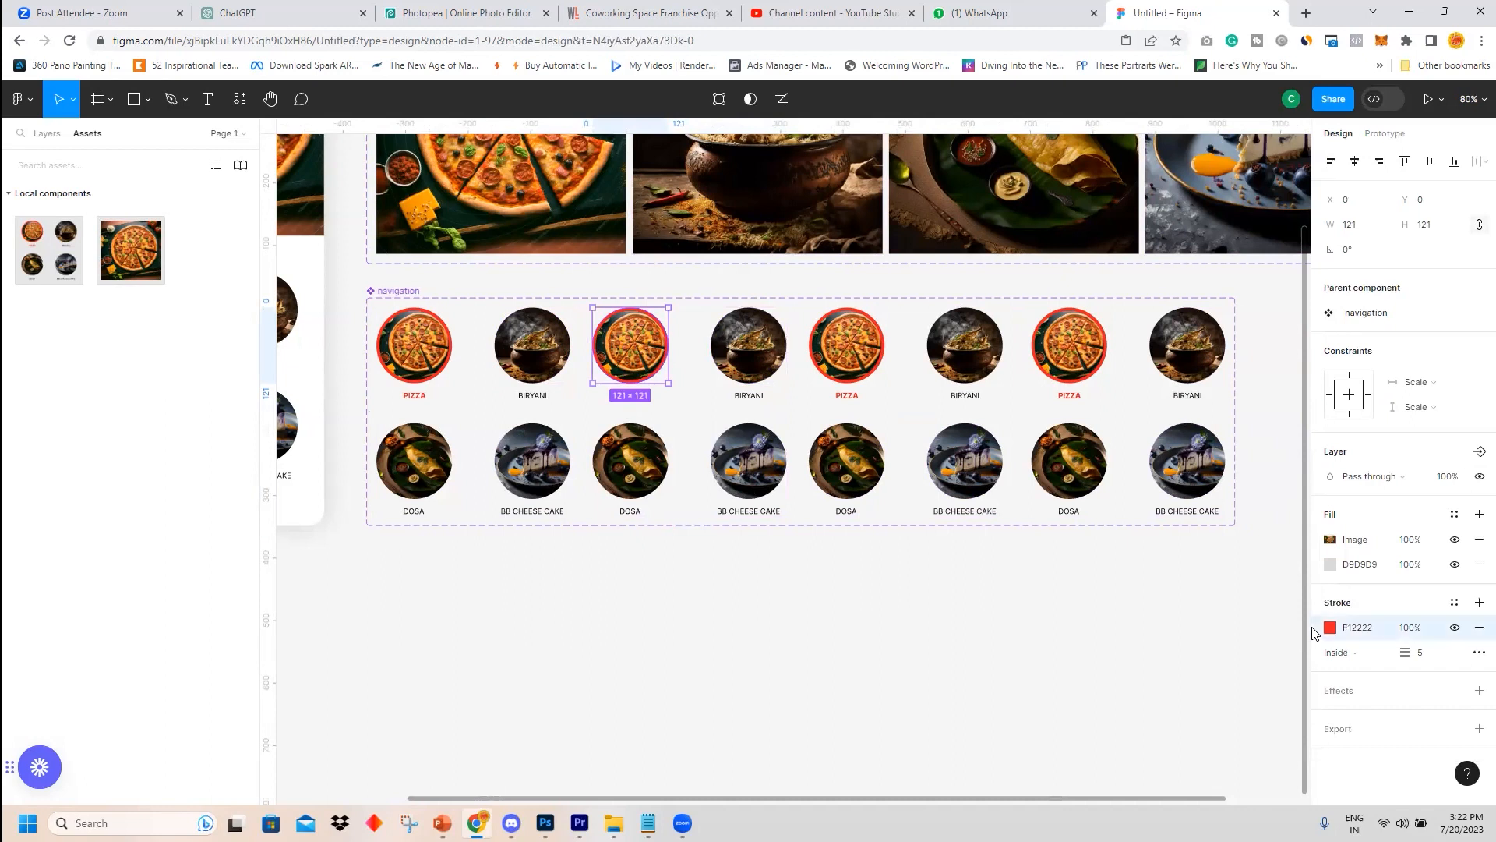
click(747, 340)
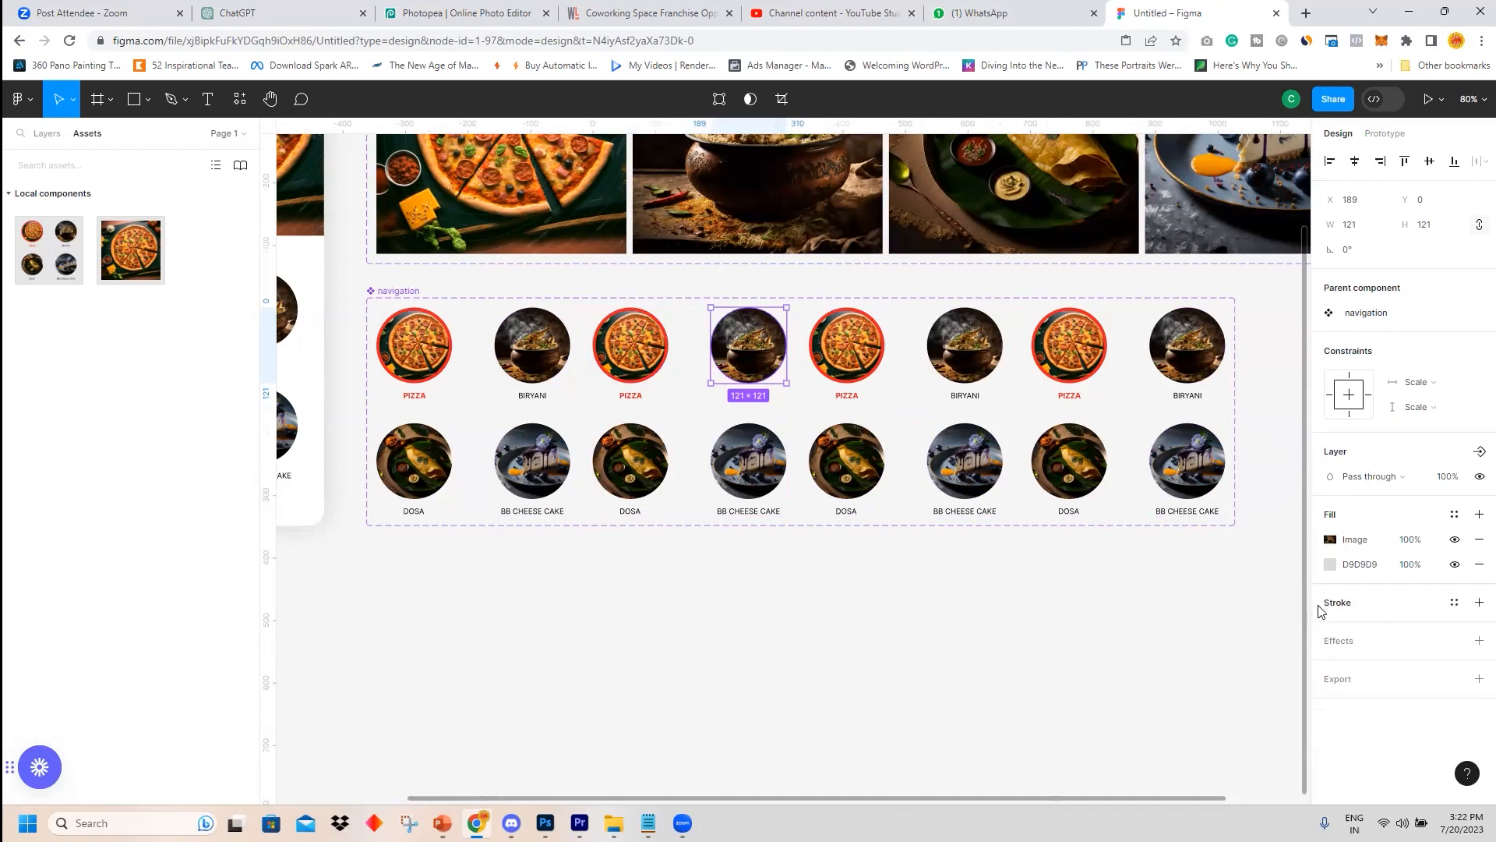
key(ctrl+v)
click(1423, 657)
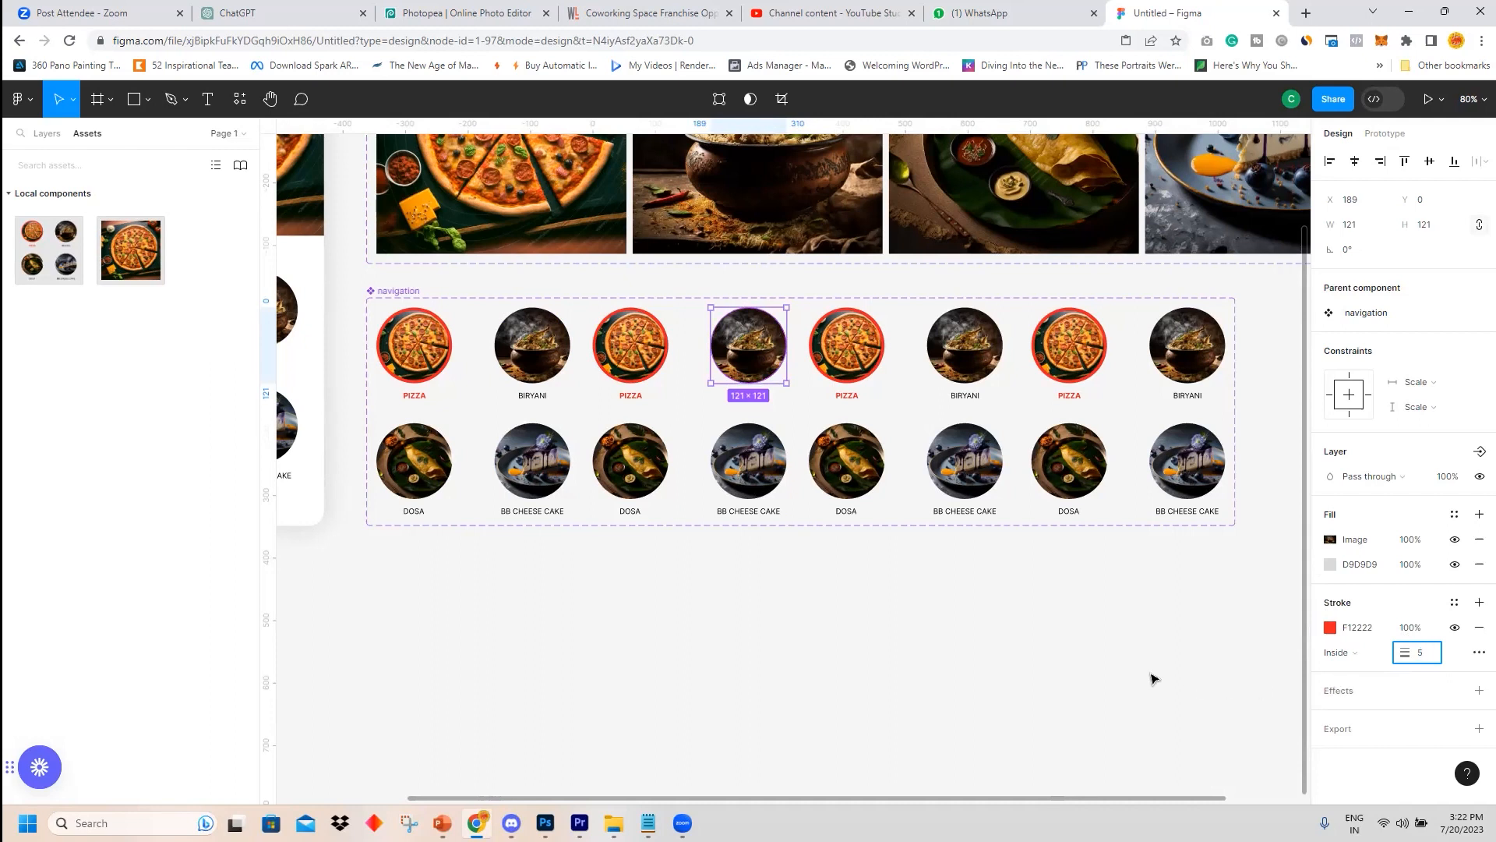
click(1091, 639)
Make the BIRYANI label in the second variant Bold and red.
click(749, 396)
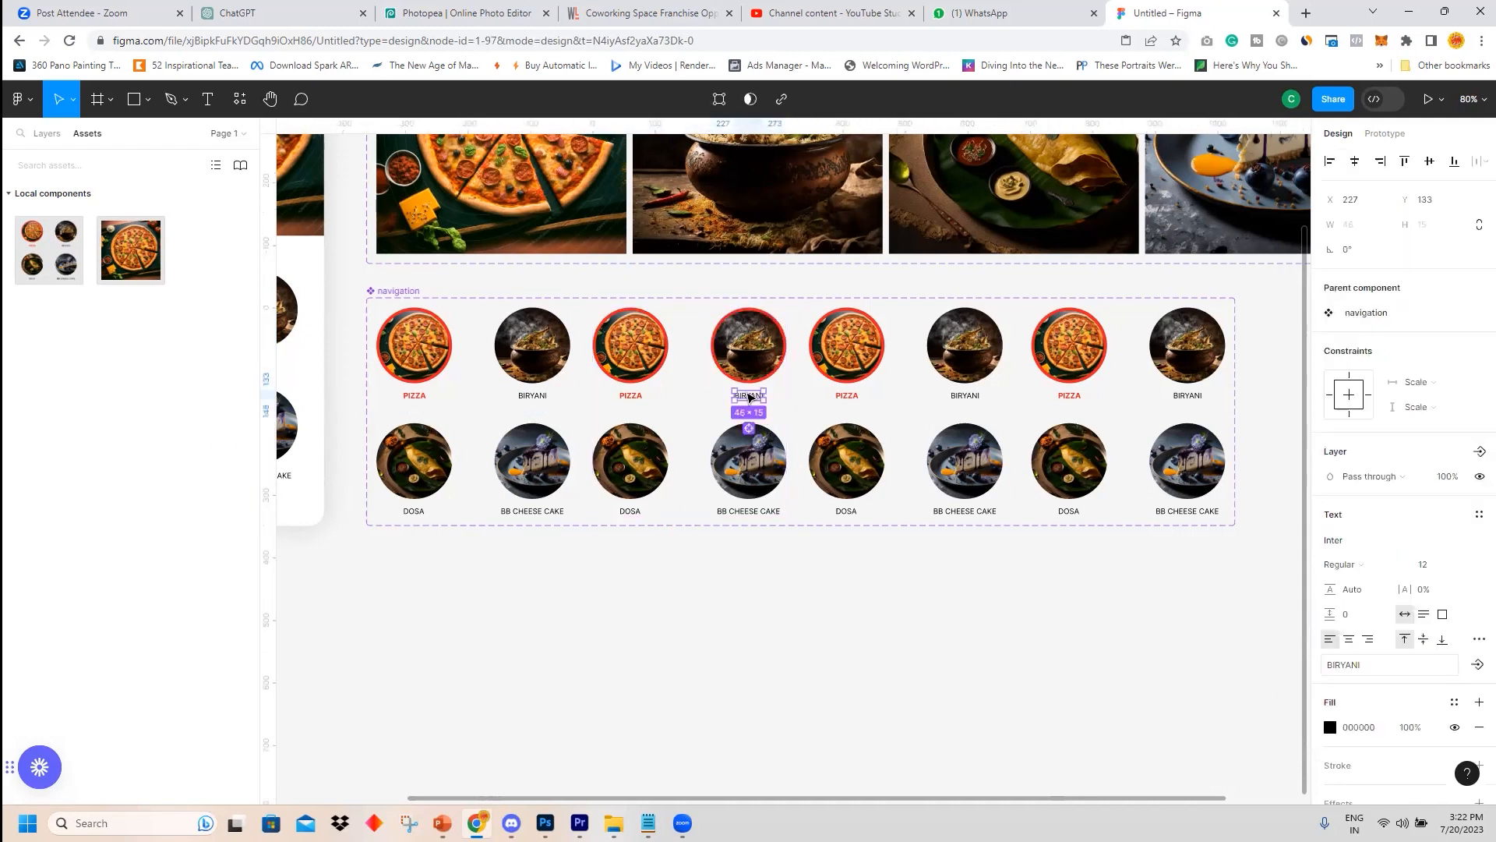
click(1341, 562)
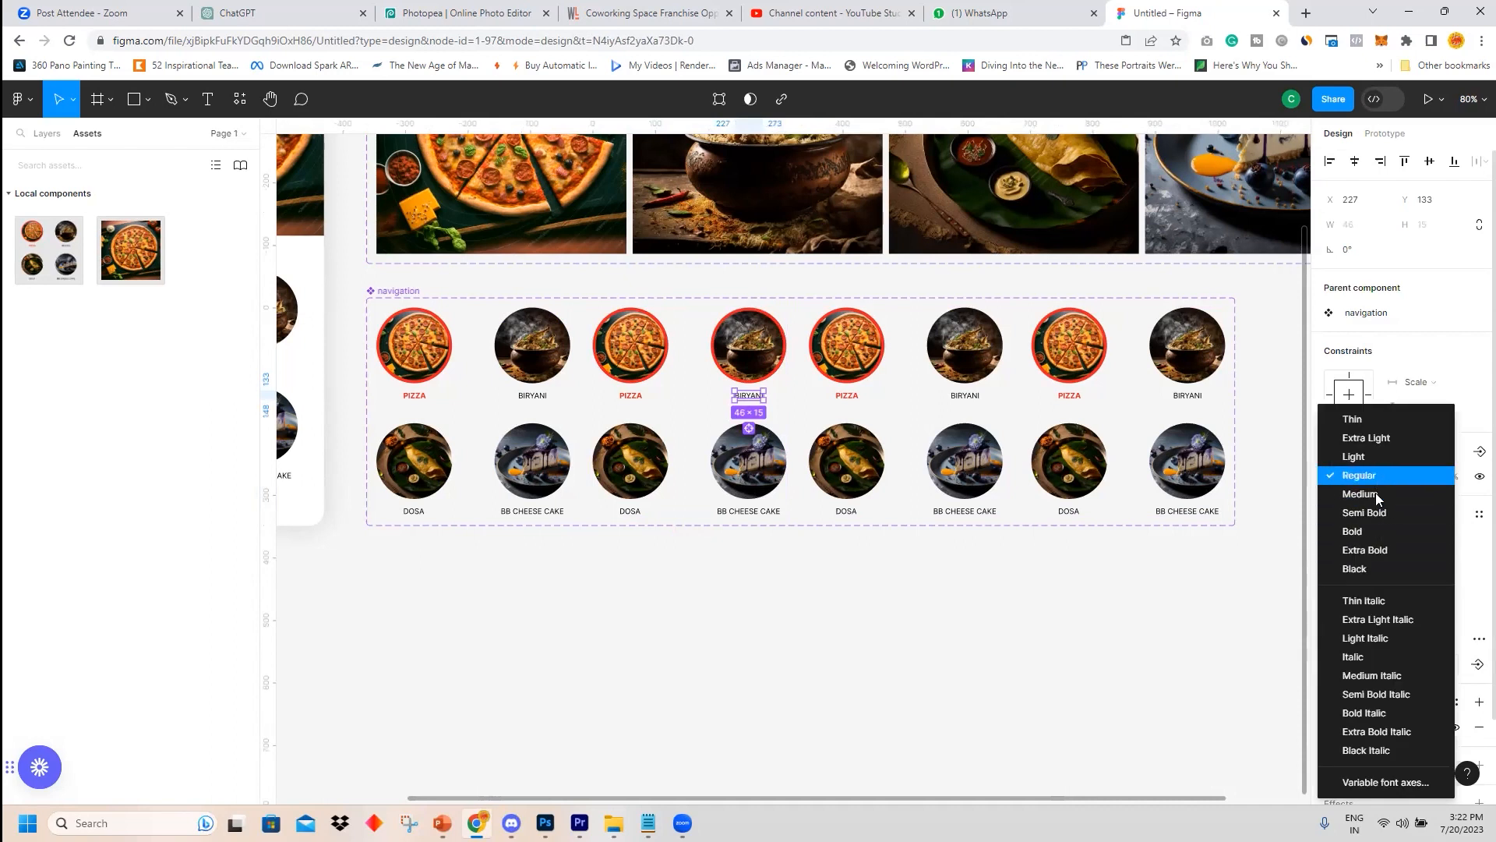
click(1360, 531)
click(1331, 727)
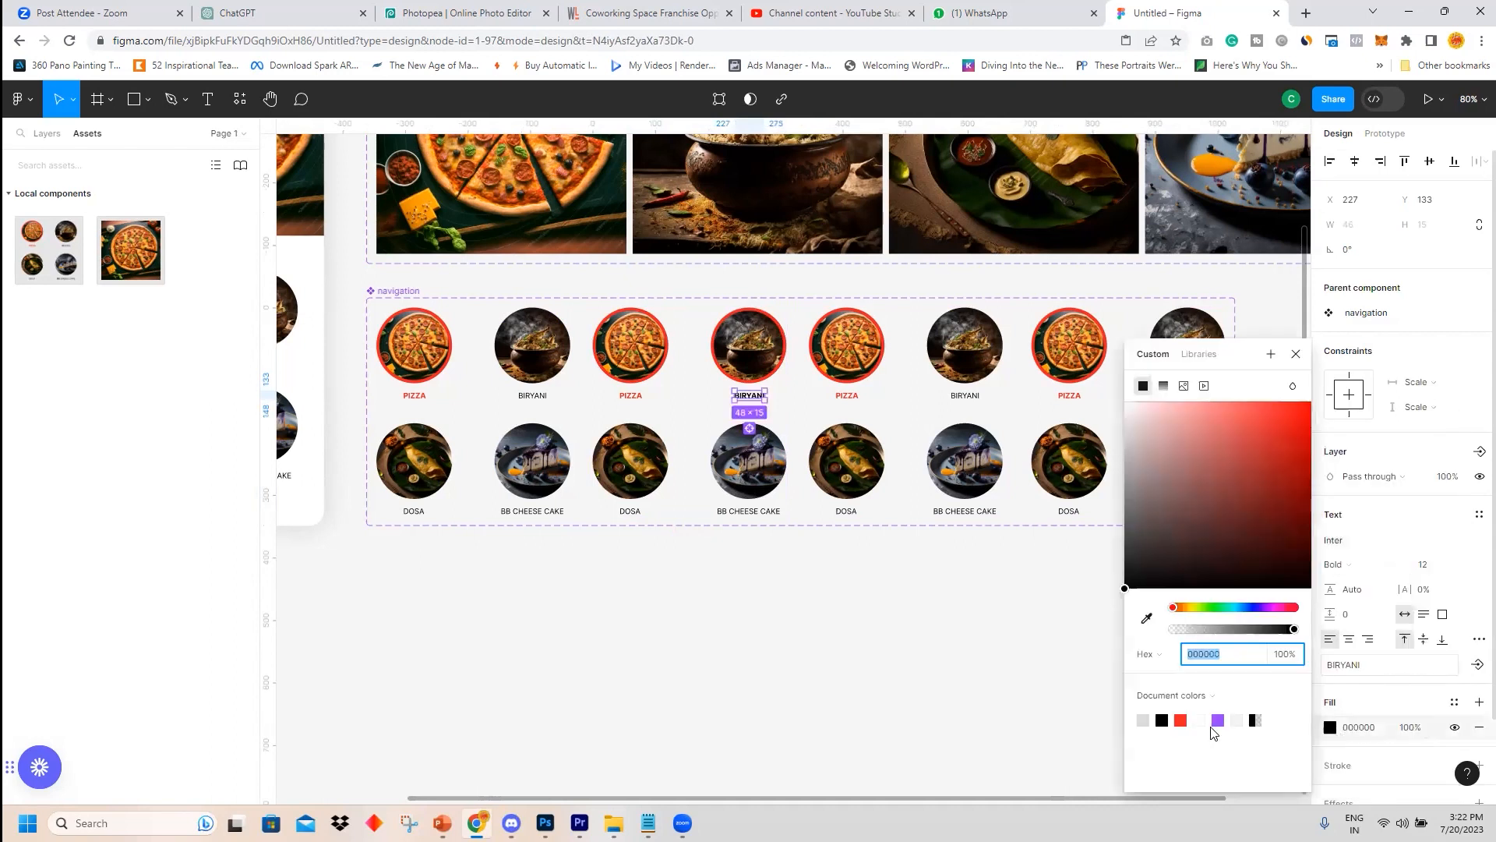
click(1179, 718)
click(983, 644)
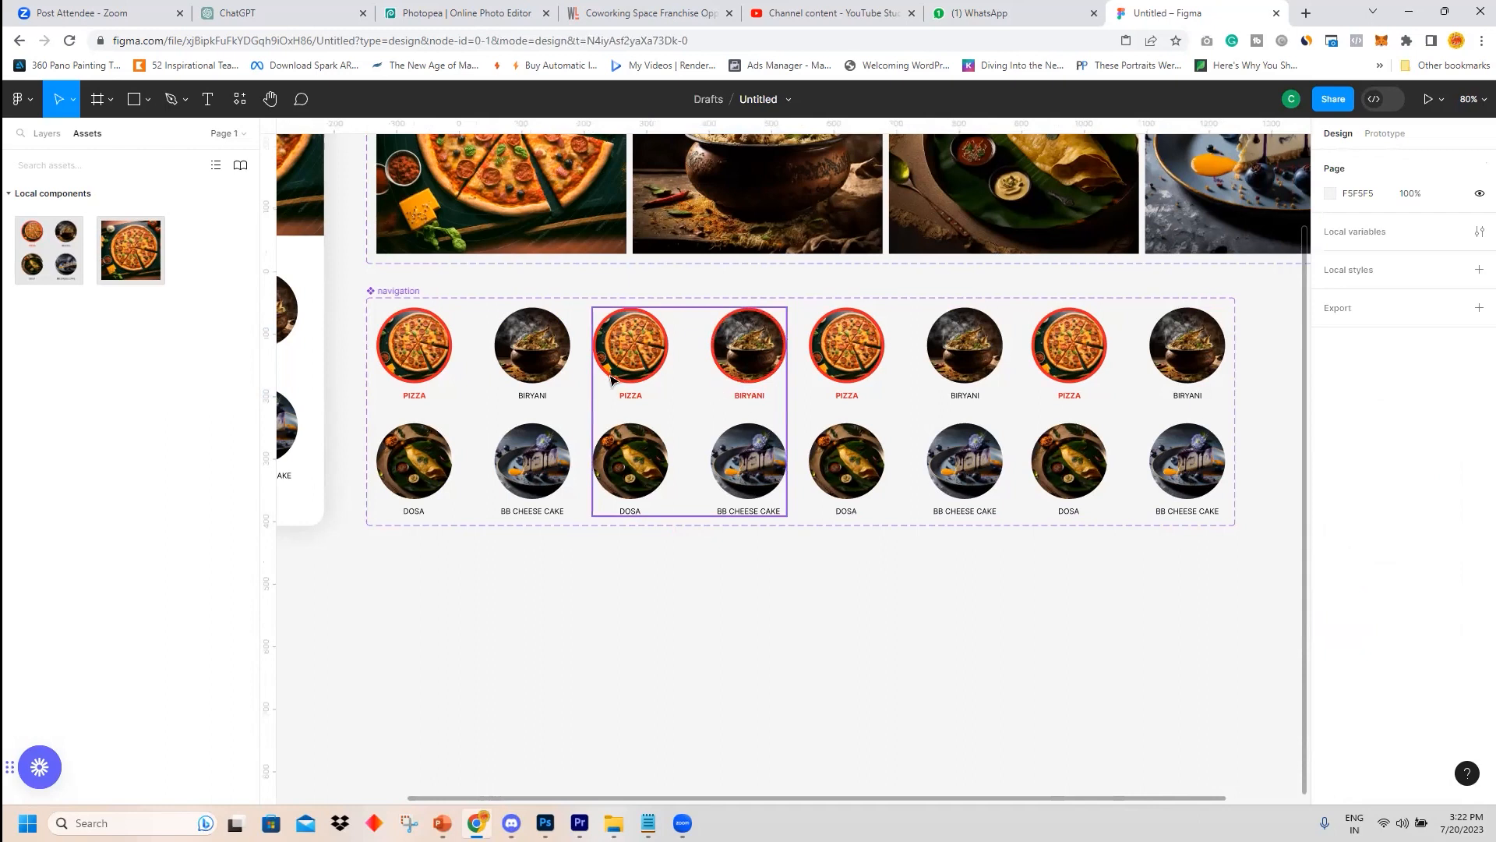
Set the PIZZA label in the second variant to Regular weight and black.
double_click(630, 395)
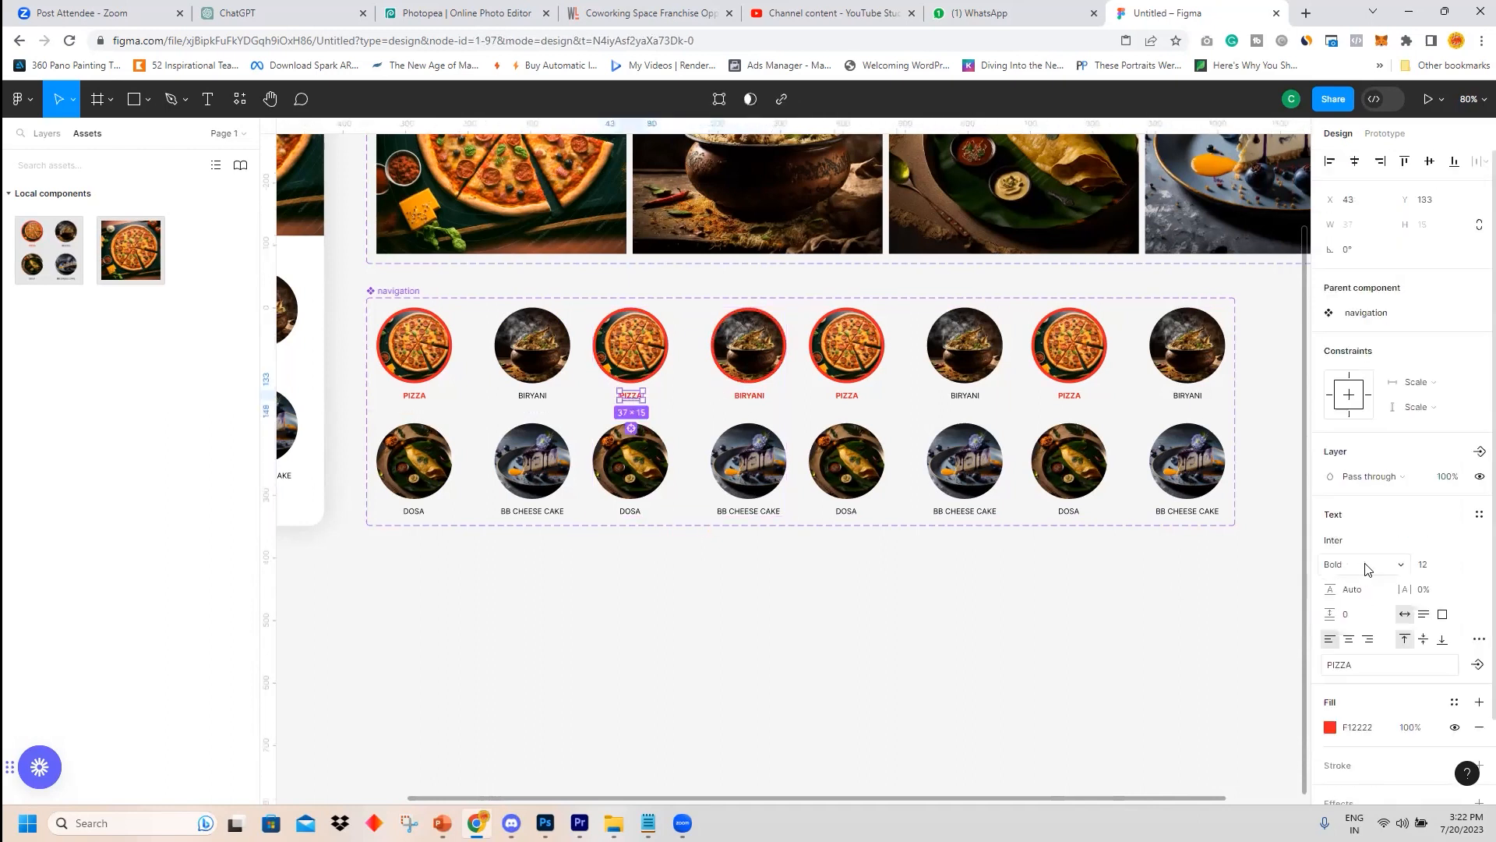
click(1408, 571)
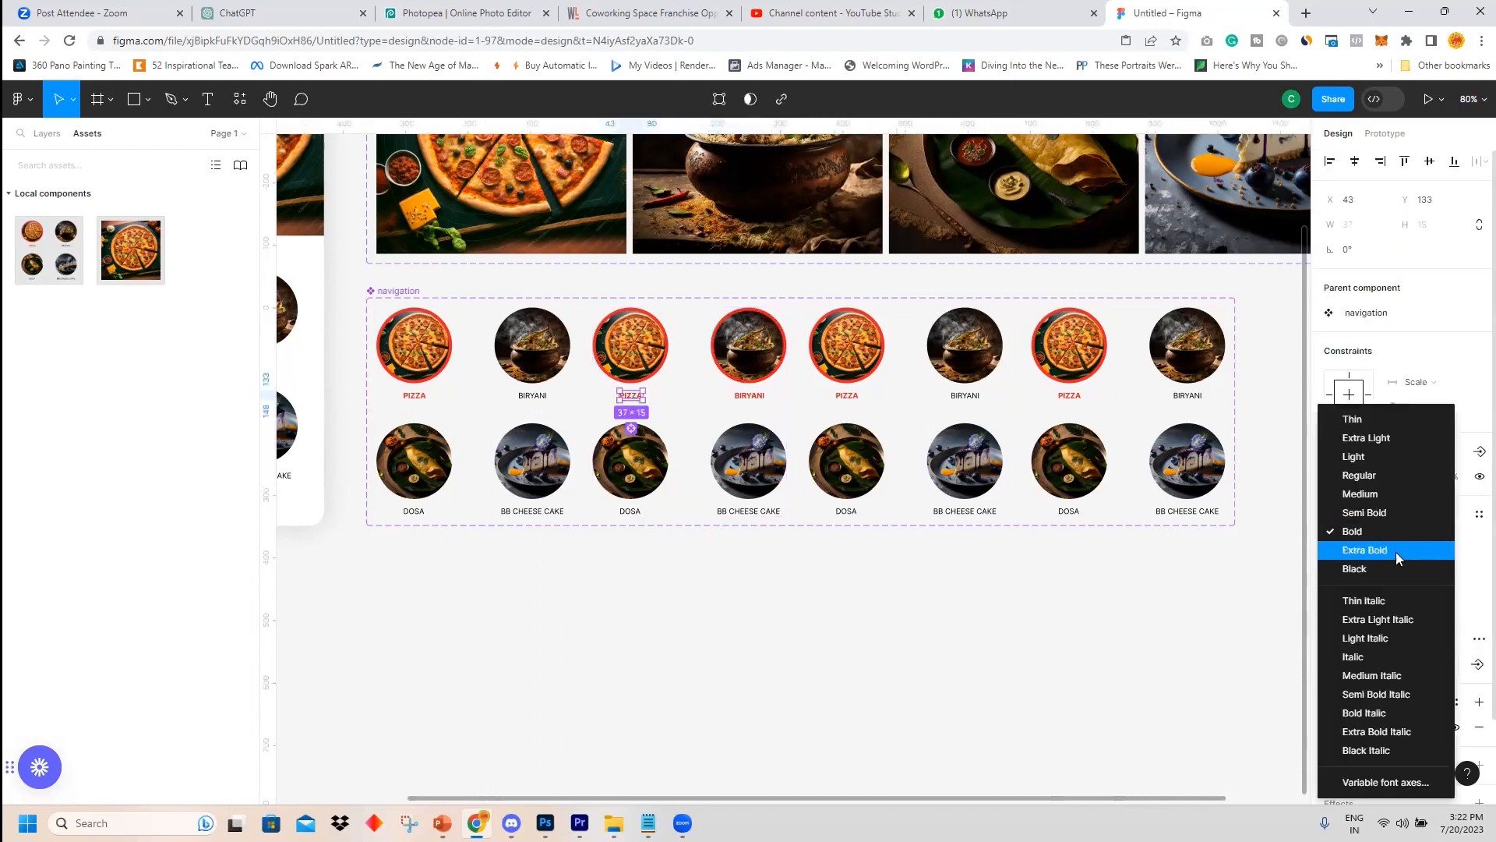
click(1374, 479)
click(1330, 728)
click(1165, 714)
click(1031, 663)
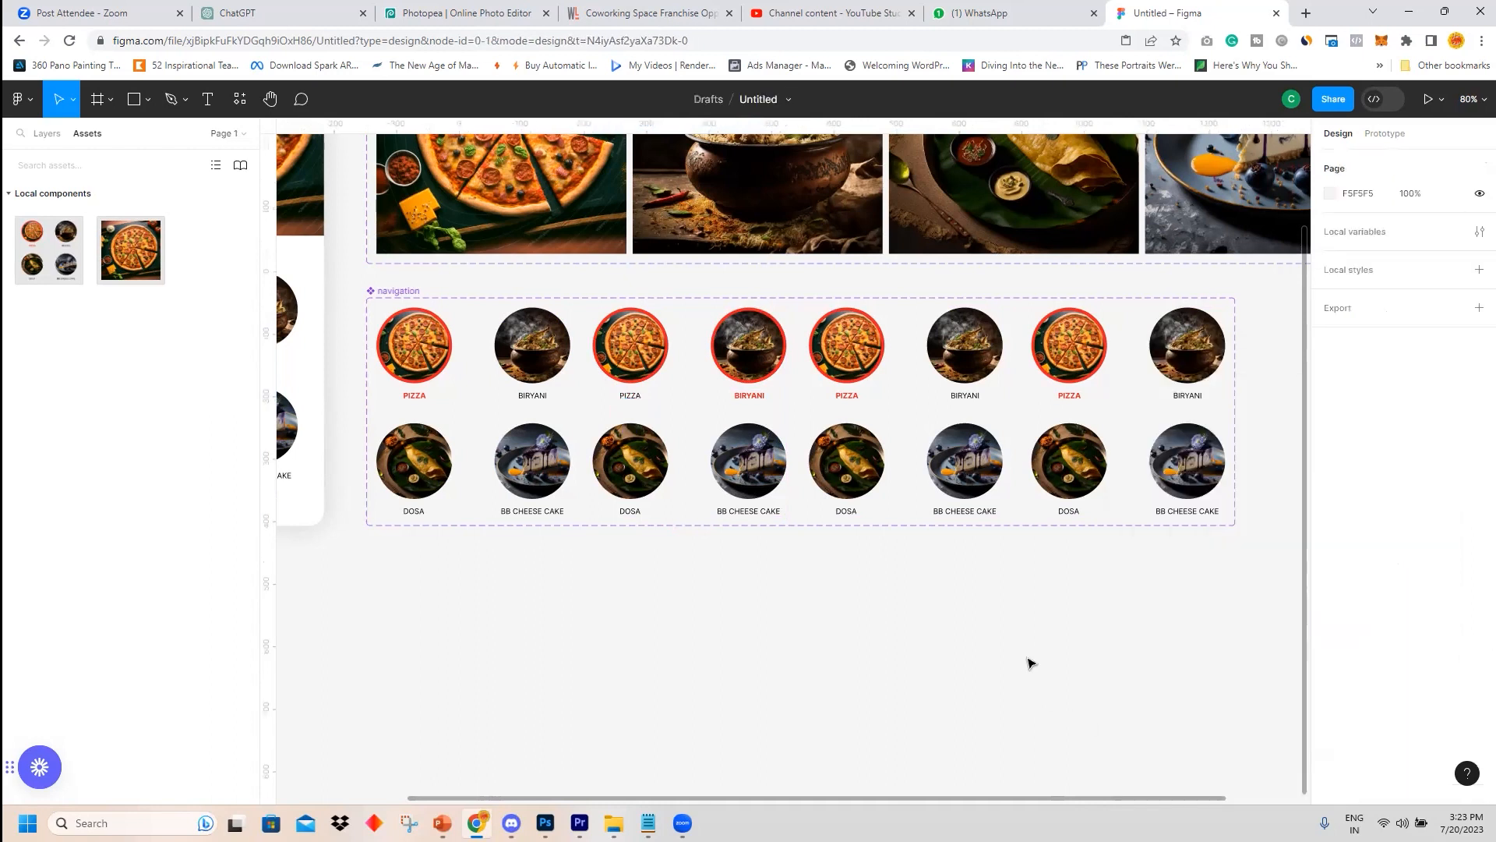
Remove the red stroke from the pizza circles in the second and third variants.
click(645, 341)
click(644, 341)
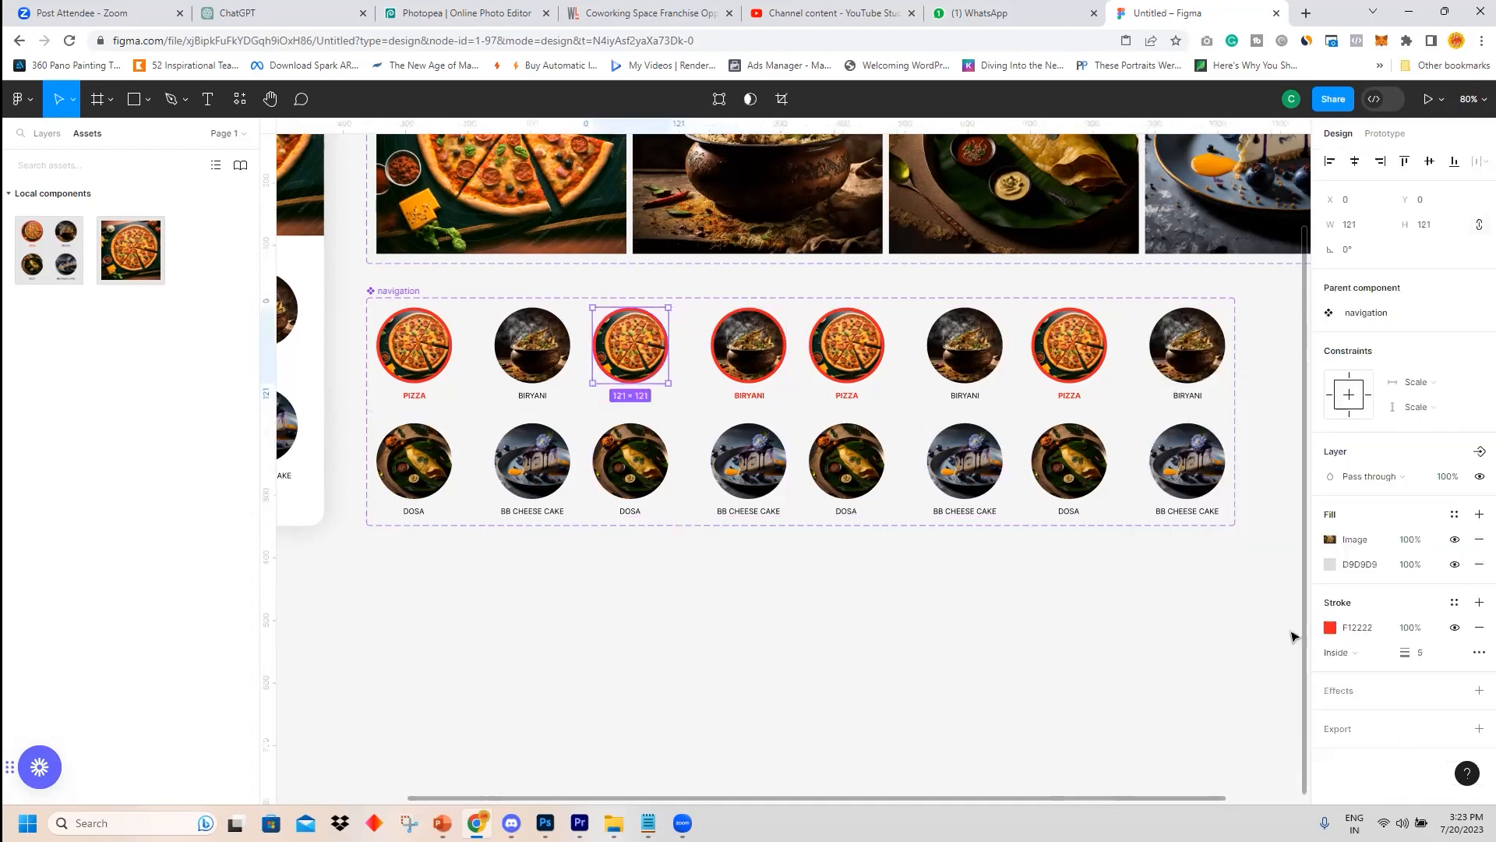
click(1478, 631)
click(1138, 632)
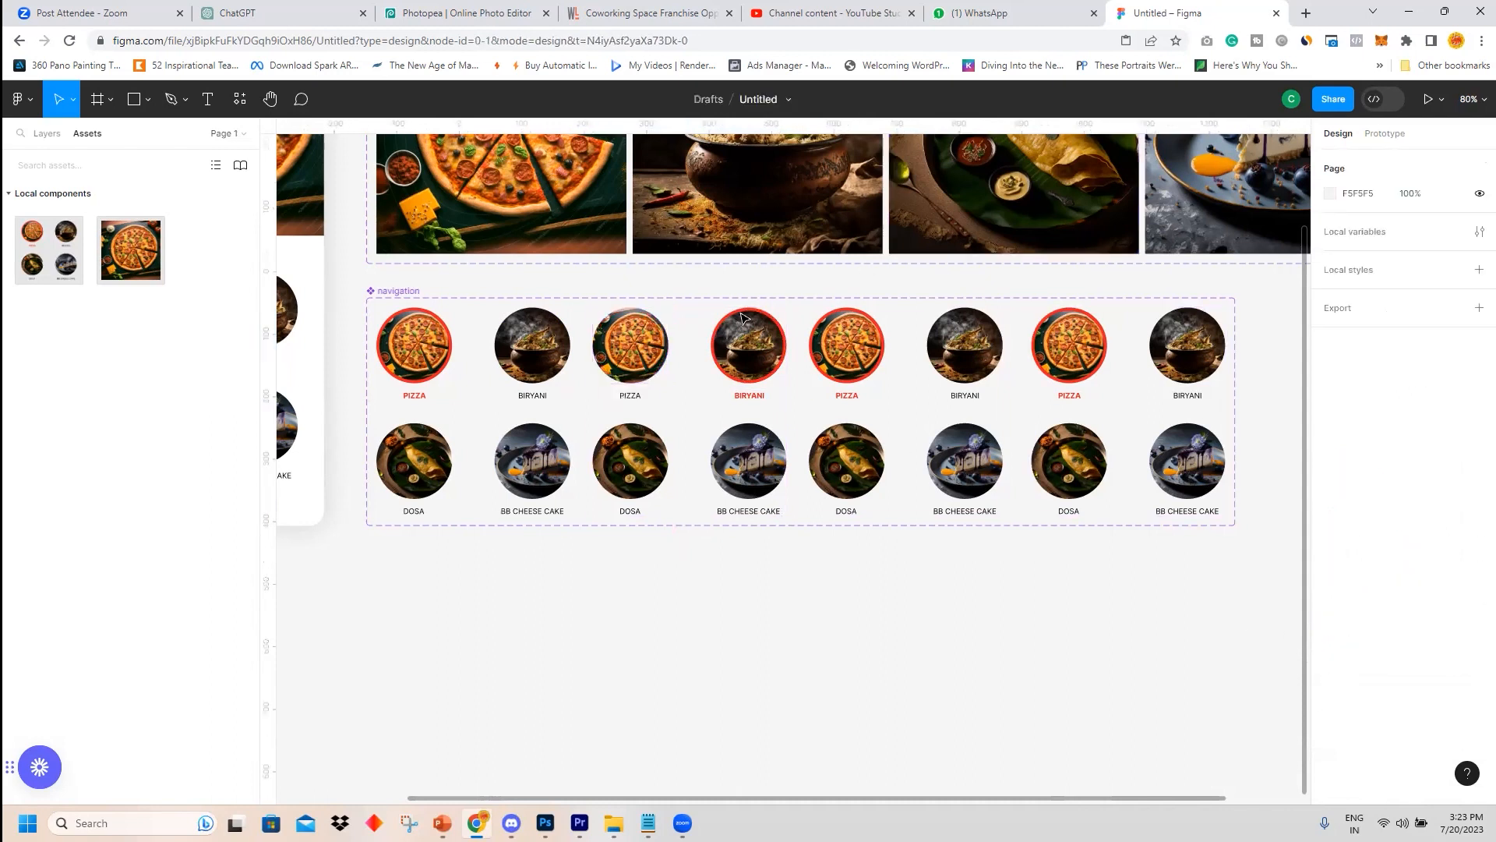
click(853, 376)
click(854, 375)
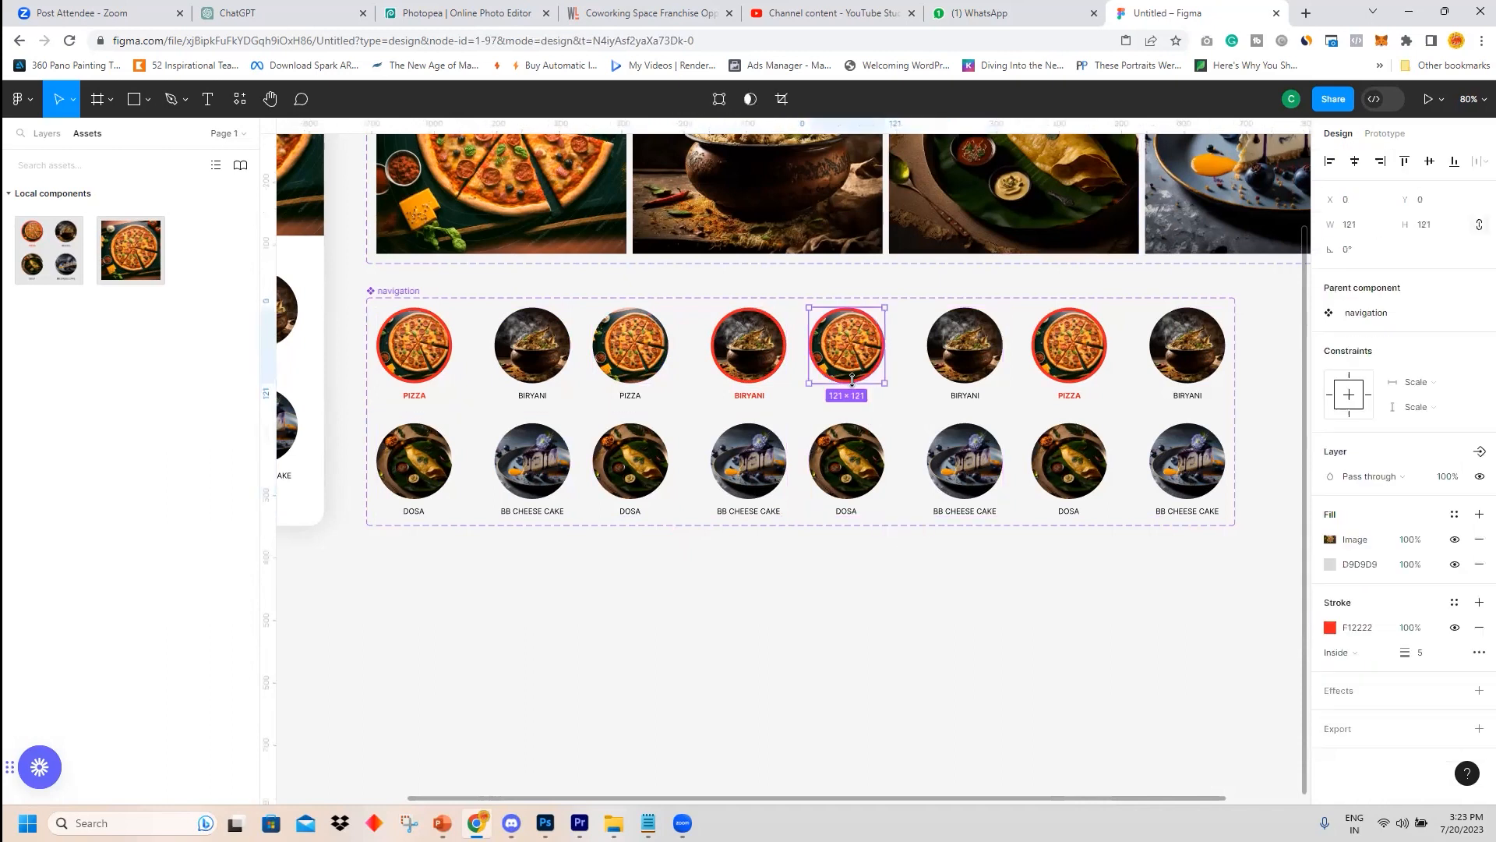
click(1478, 628)
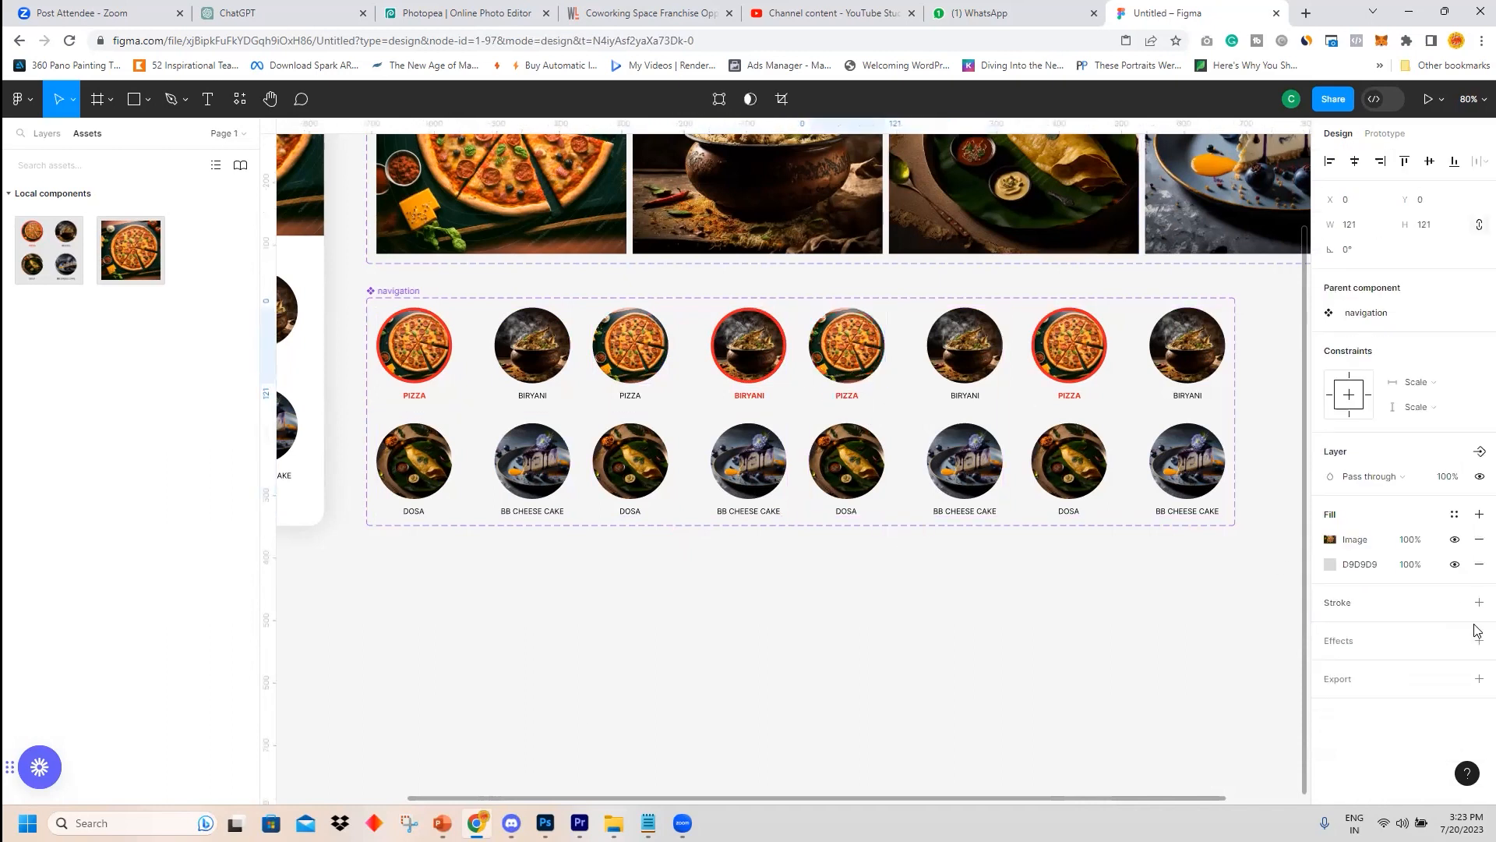
Add a red F12222 stroke to the dosa circle in the third variant.
double_click(856, 477)
key(Escape)
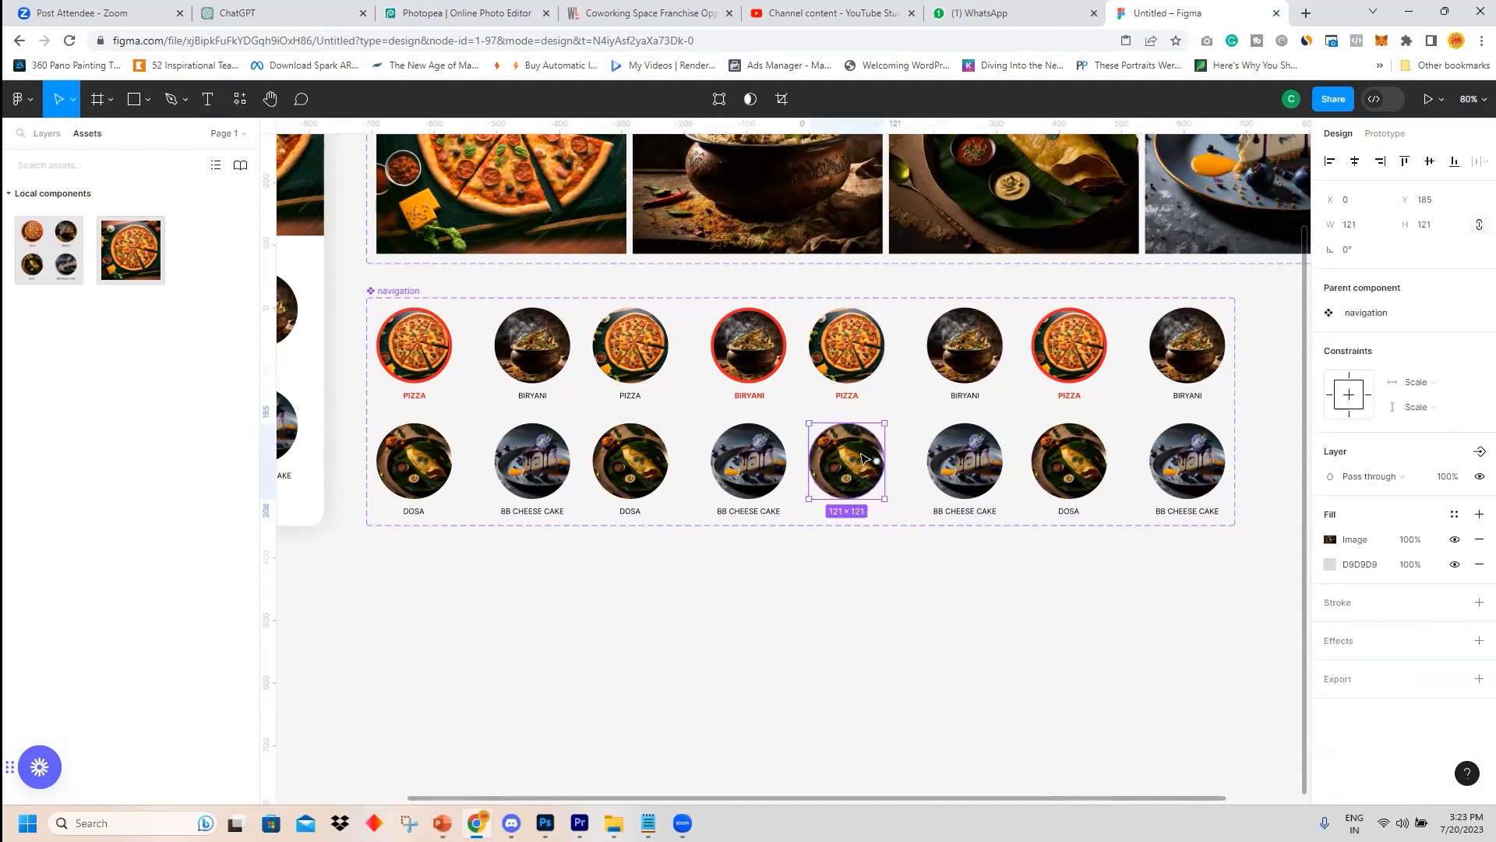
click(1329, 604)
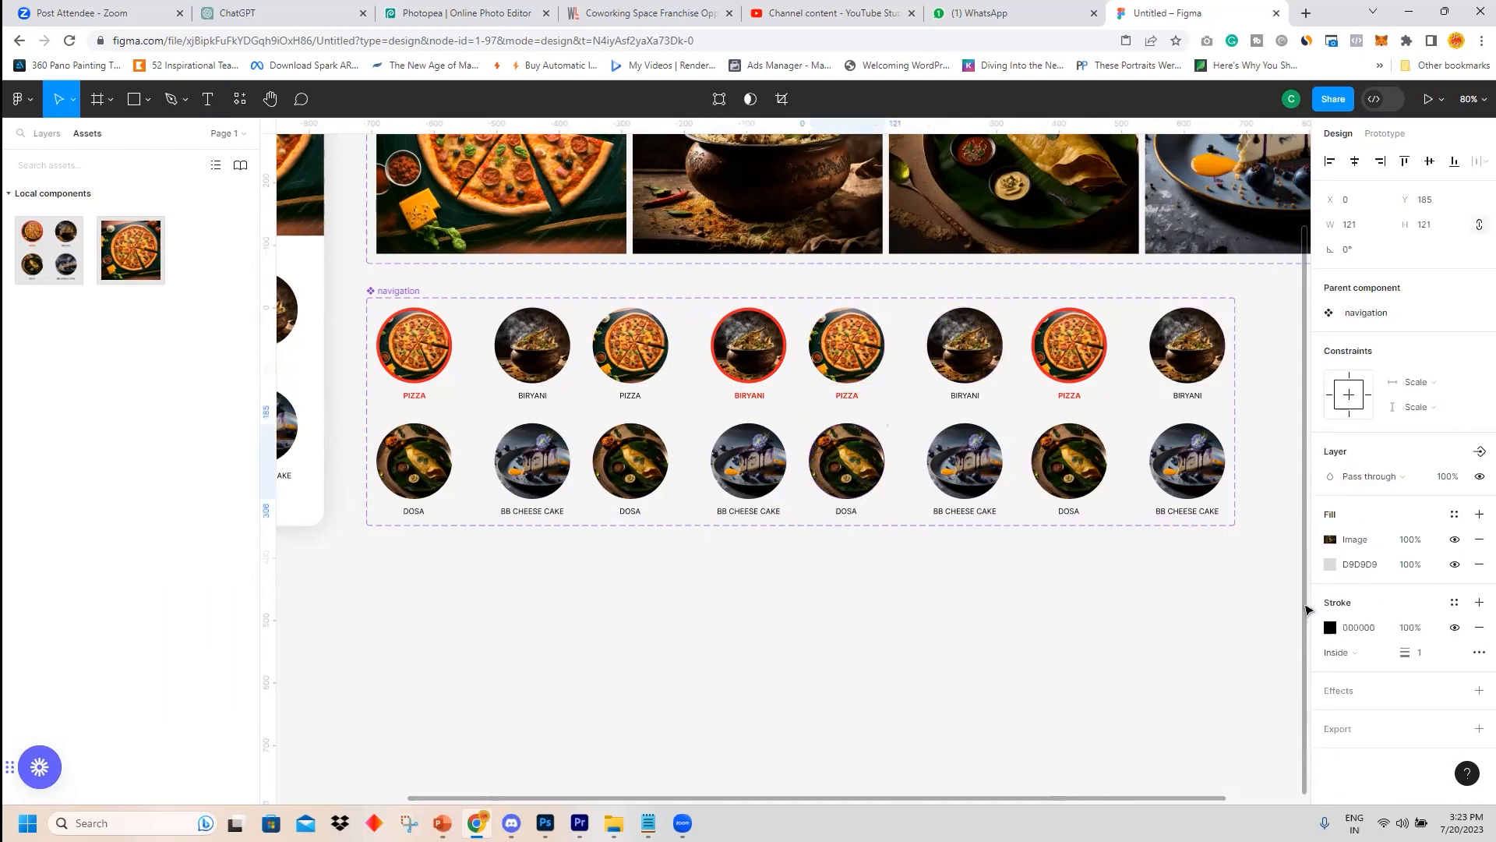
key(ctrl+z)
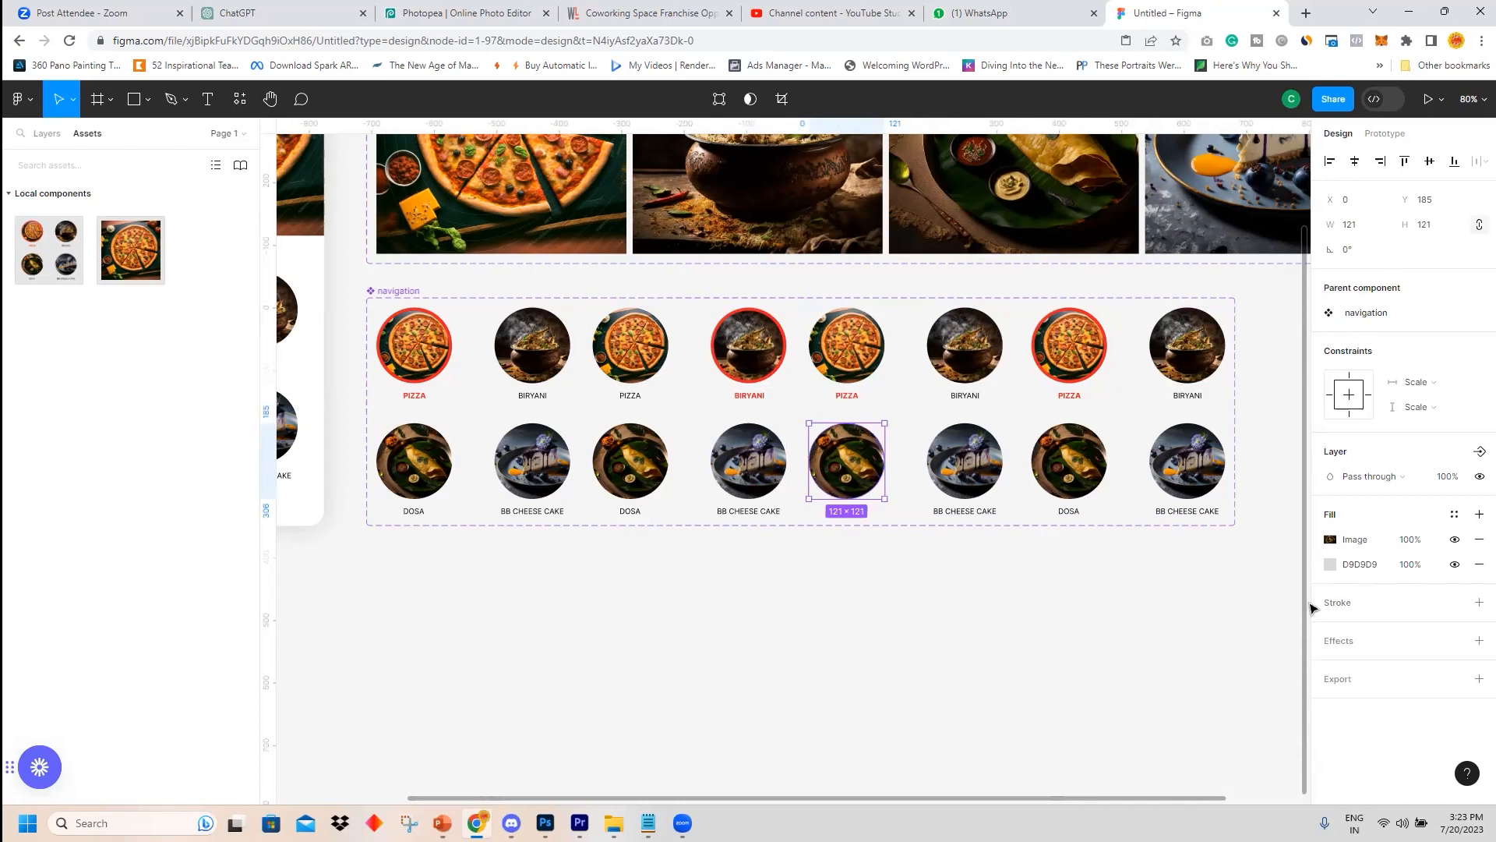
click(1314, 608)
click(1411, 652)
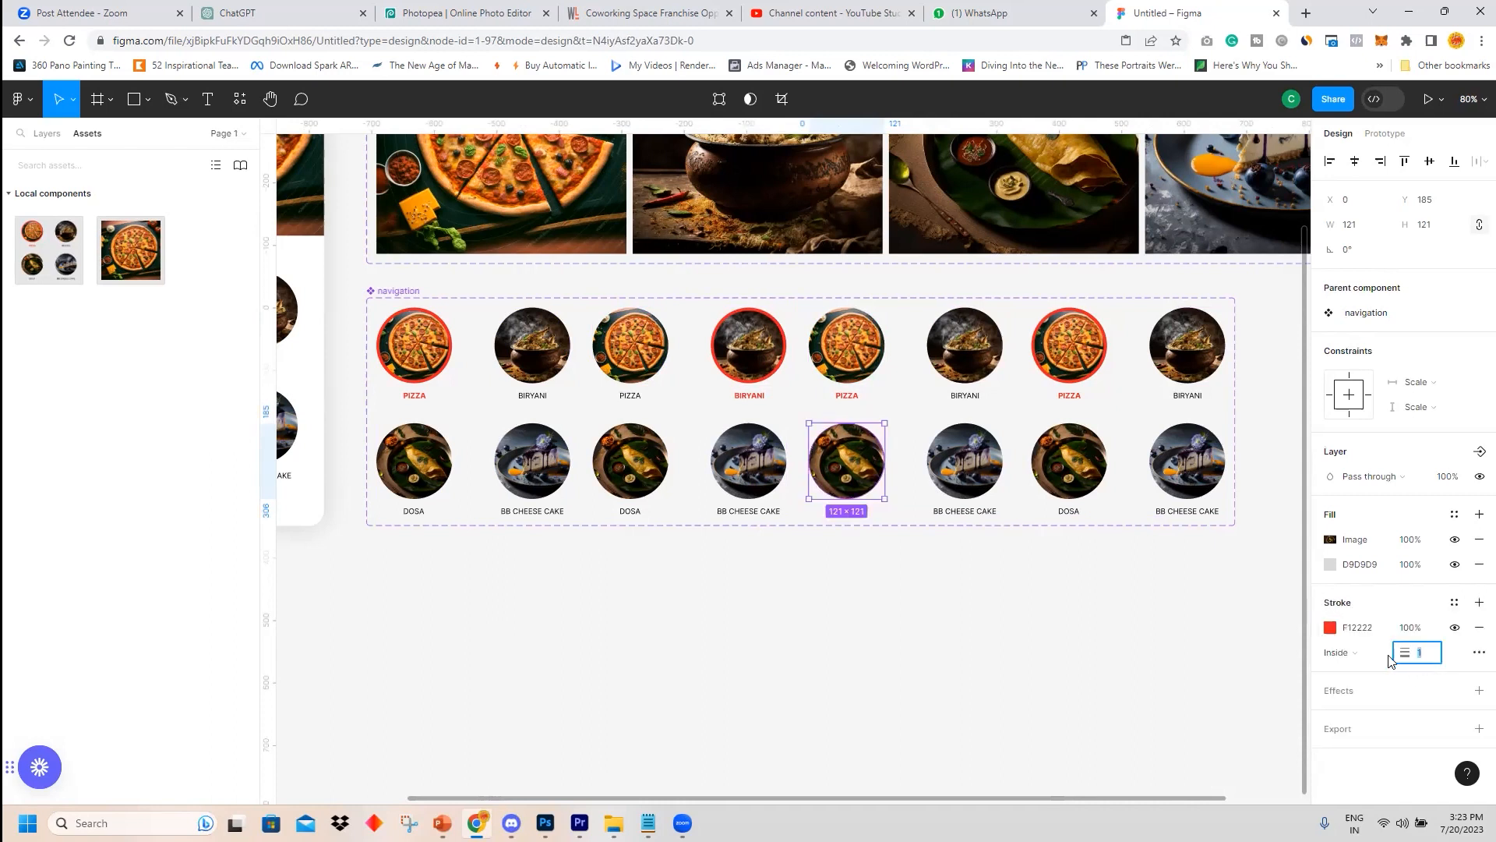
click(1027, 610)
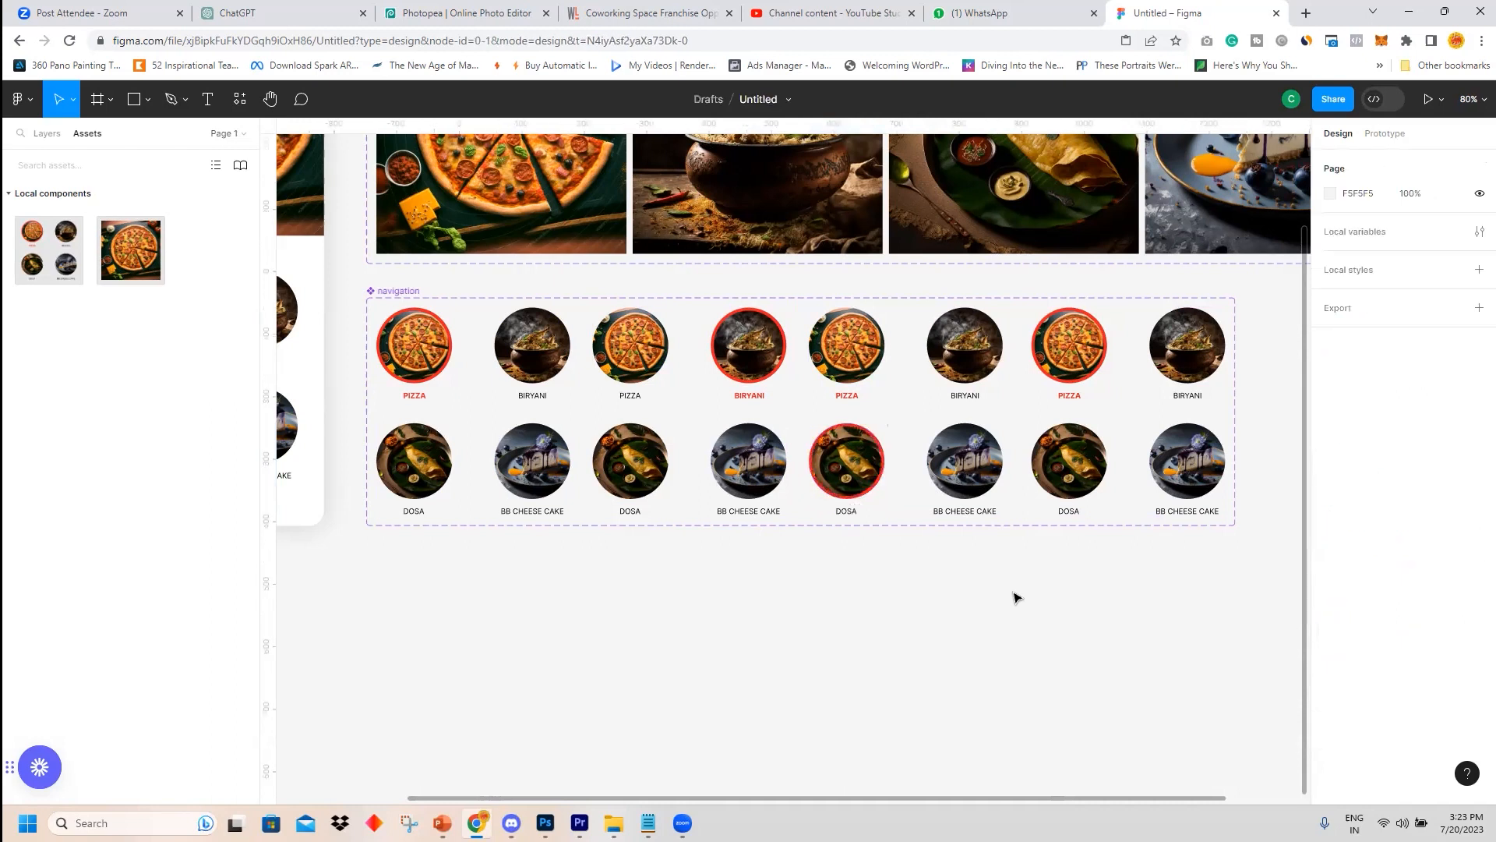
Color the DOSA label in the third variant red.
click(852, 511)
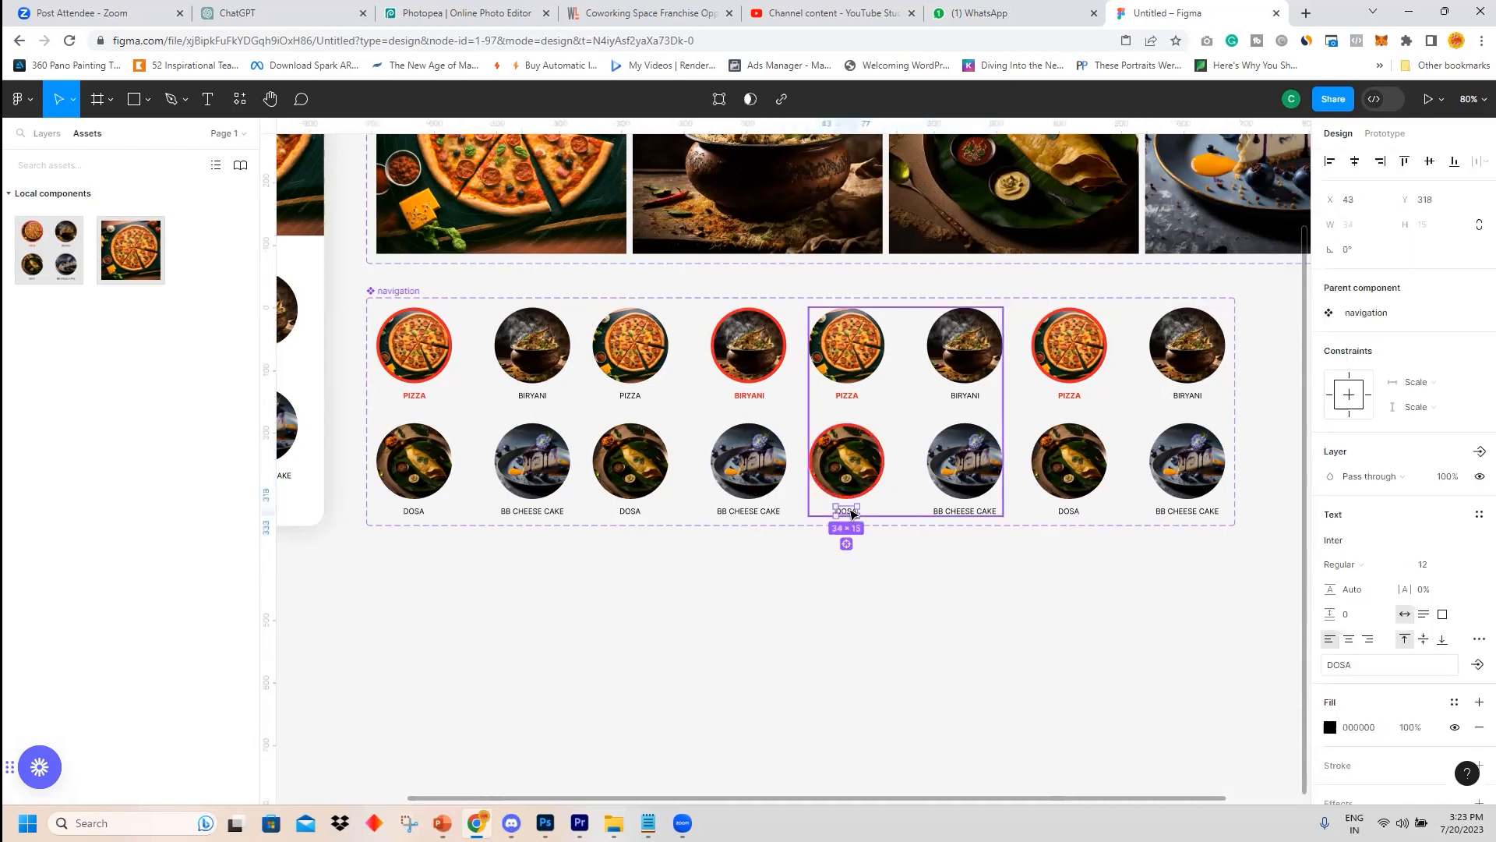
click(1330, 727)
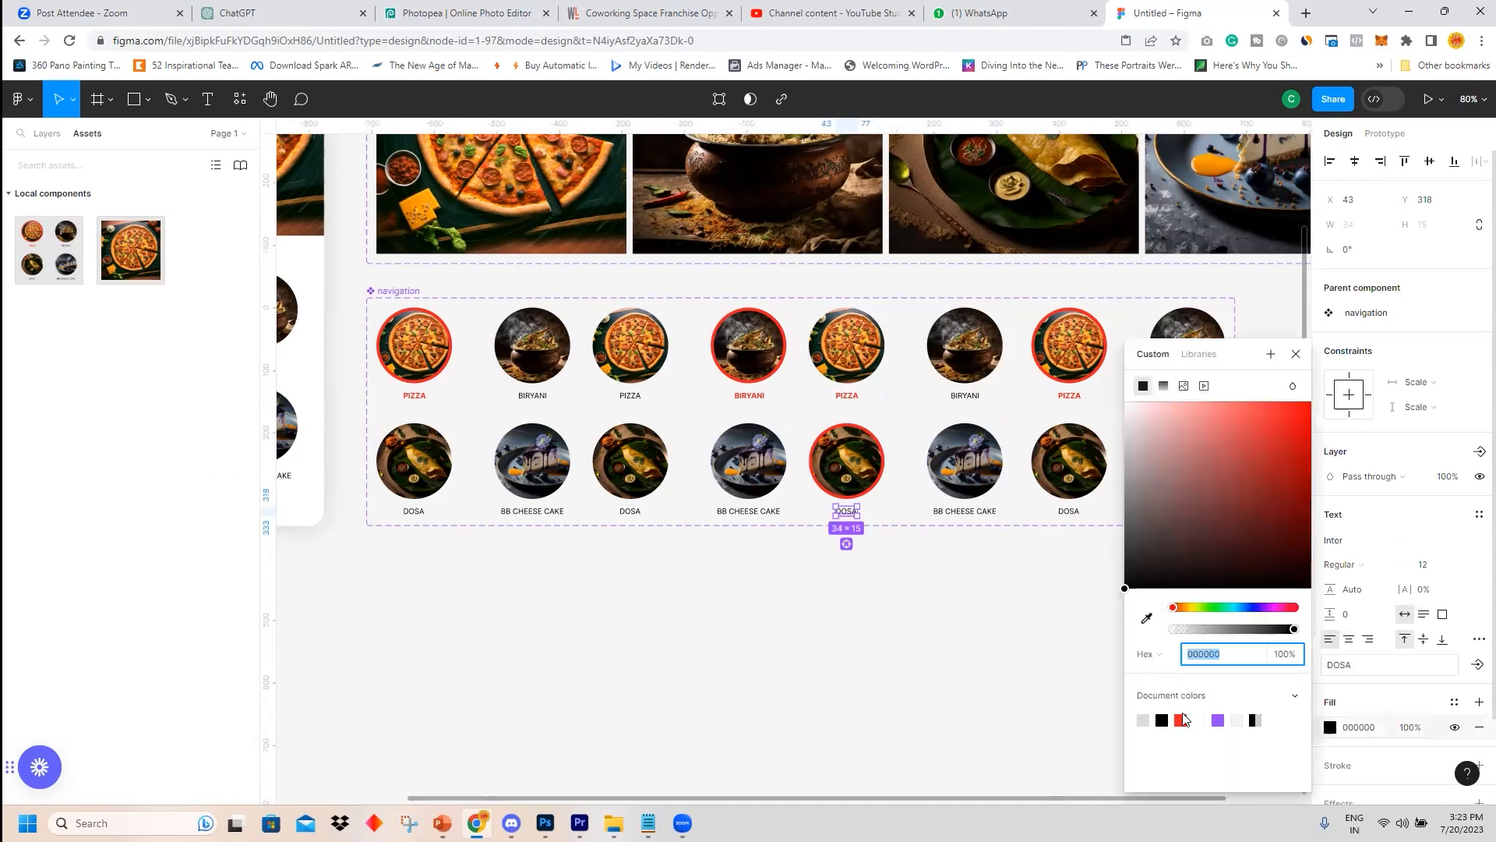
click(1180, 720)
click(1005, 631)
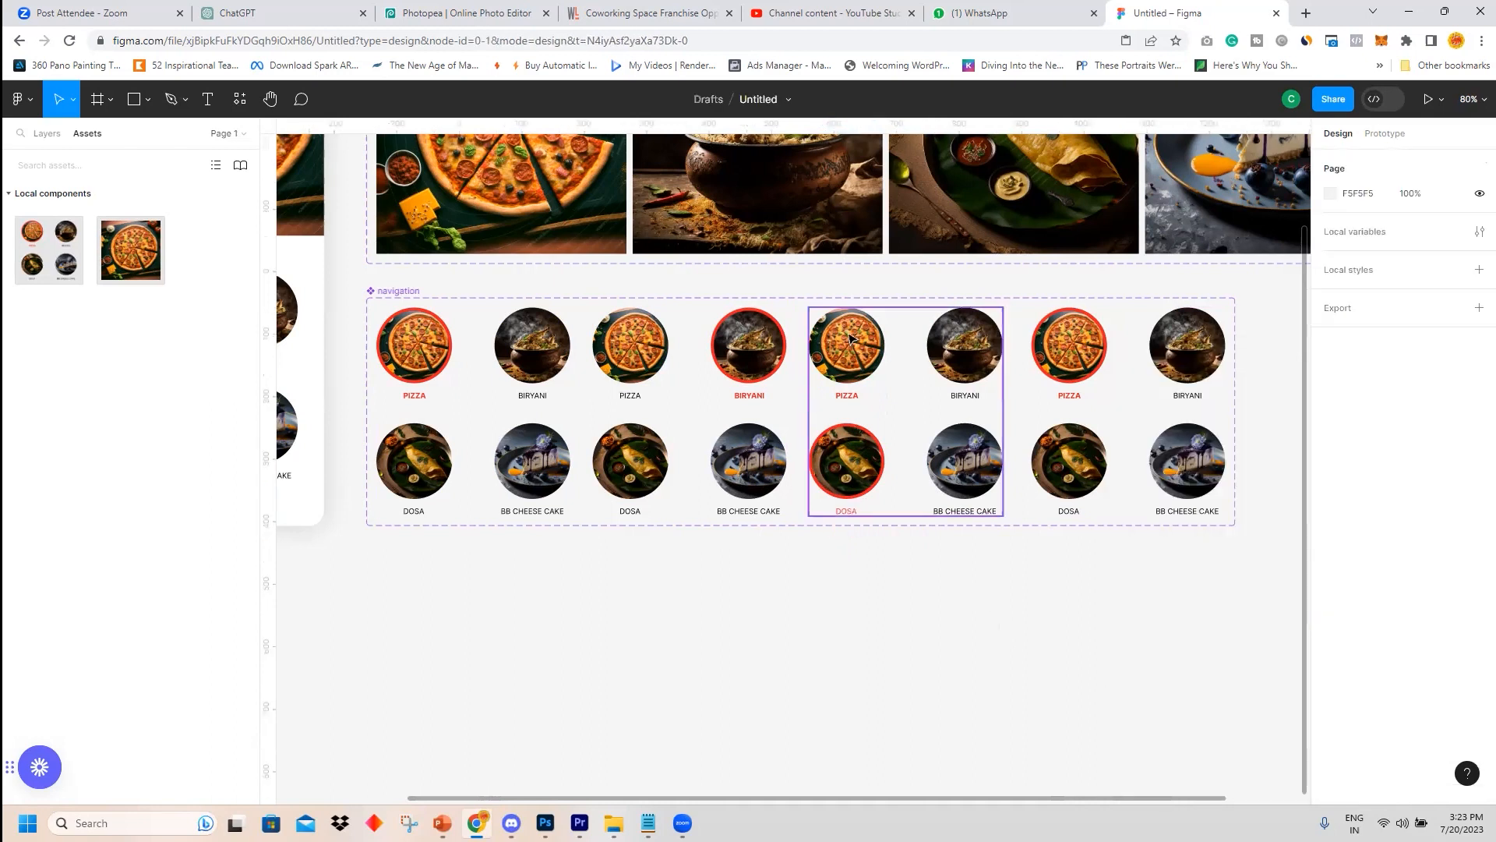
click(473, 782)
Set the PIZZA label in the third variant to Regular weight and black.
double_click(847, 395)
click(1360, 531)
click(1359, 477)
click(1331, 728)
click(1161, 722)
click(1031, 674)
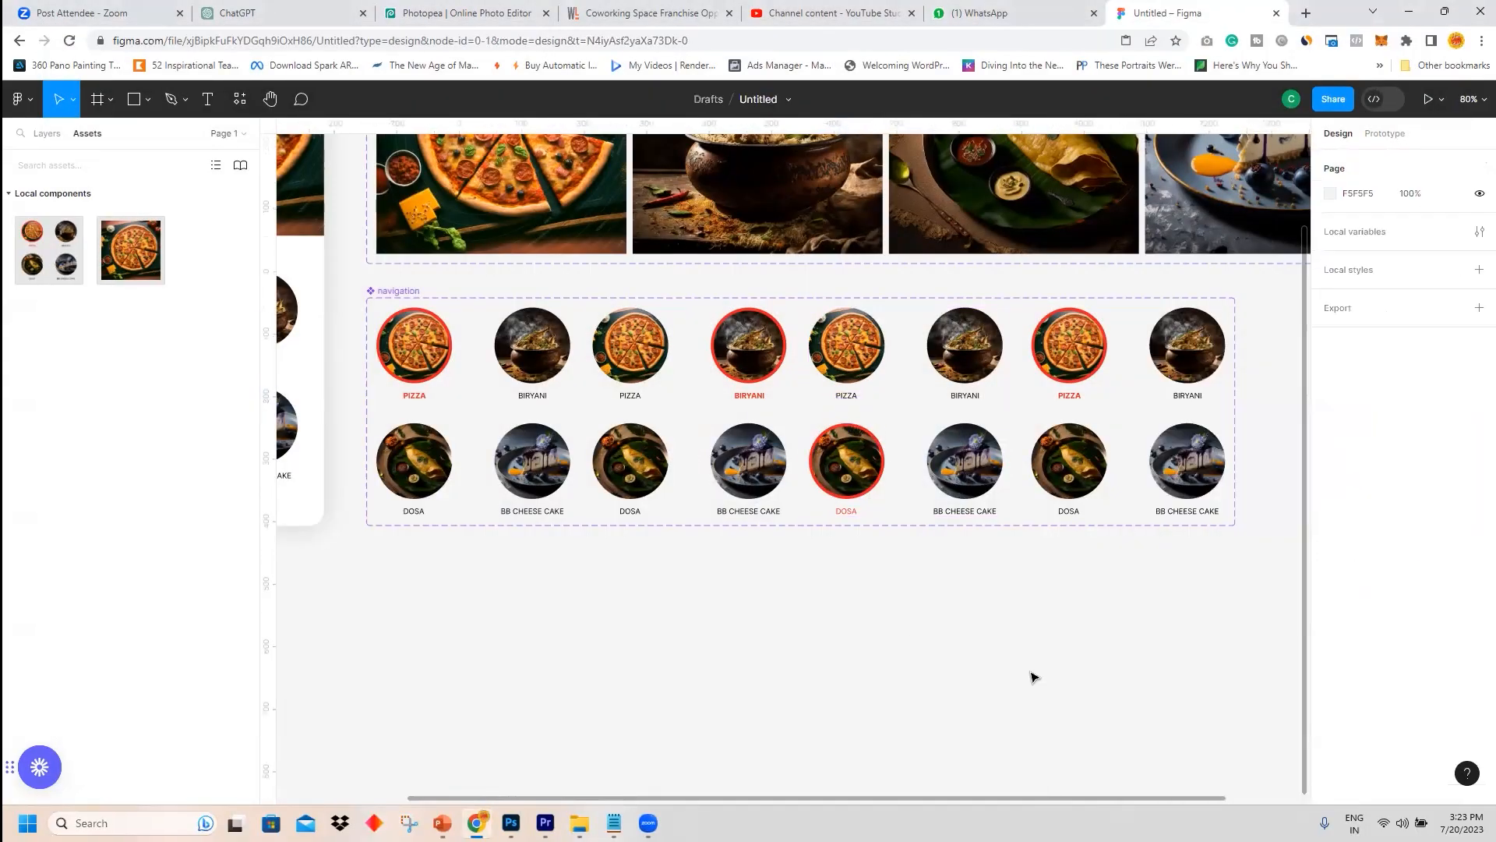
Add a red F12222 stroke to the BB cheese cake circle in the fourth variant.
double_click(1083, 348)
click(1181, 360)
click(1152, 416)
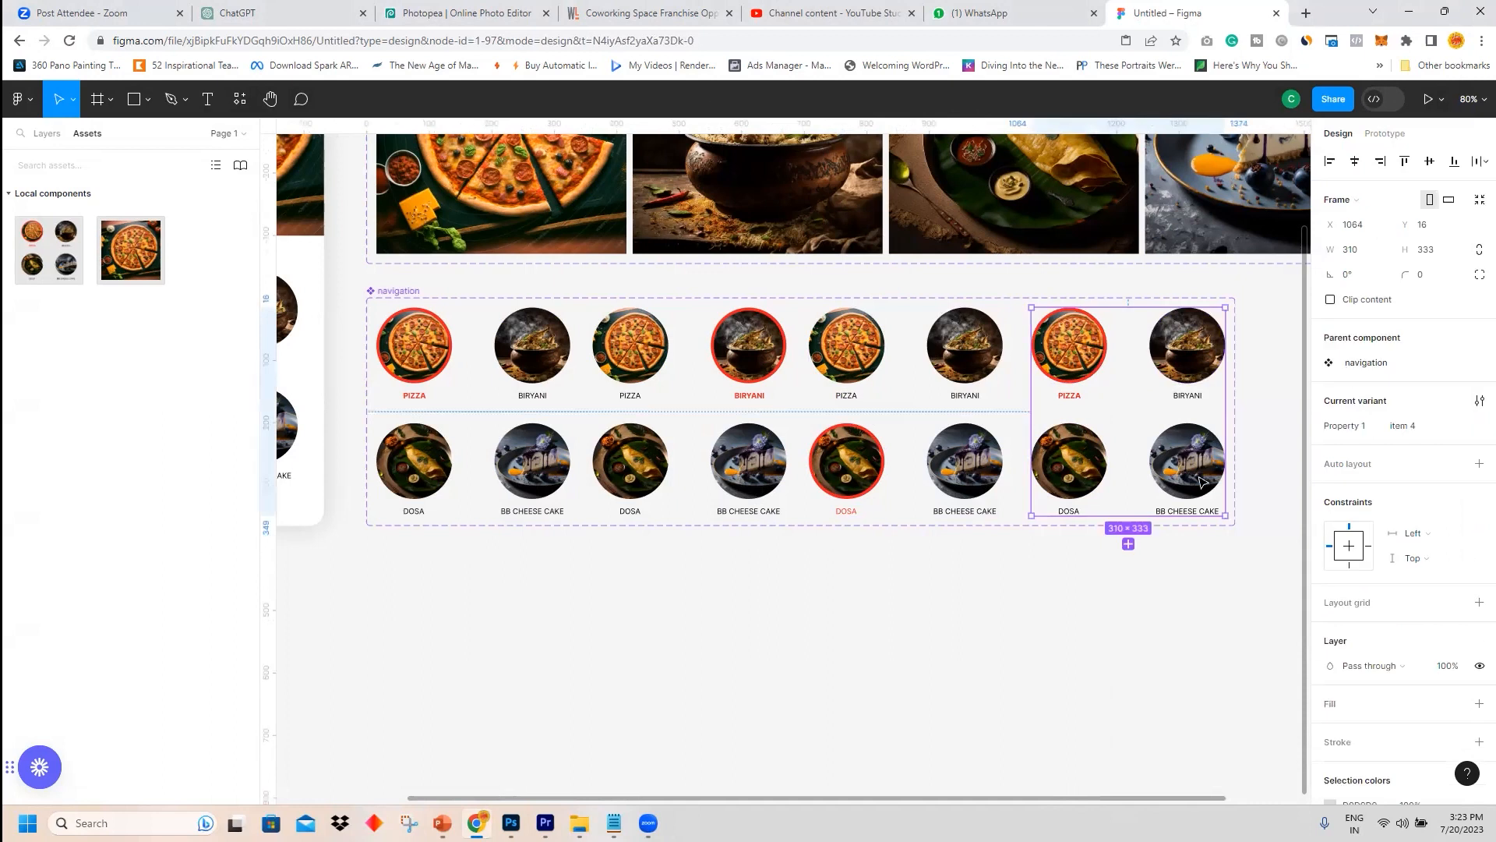
double_click(1199, 478)
click(1338, 601)
click(1423, 654)
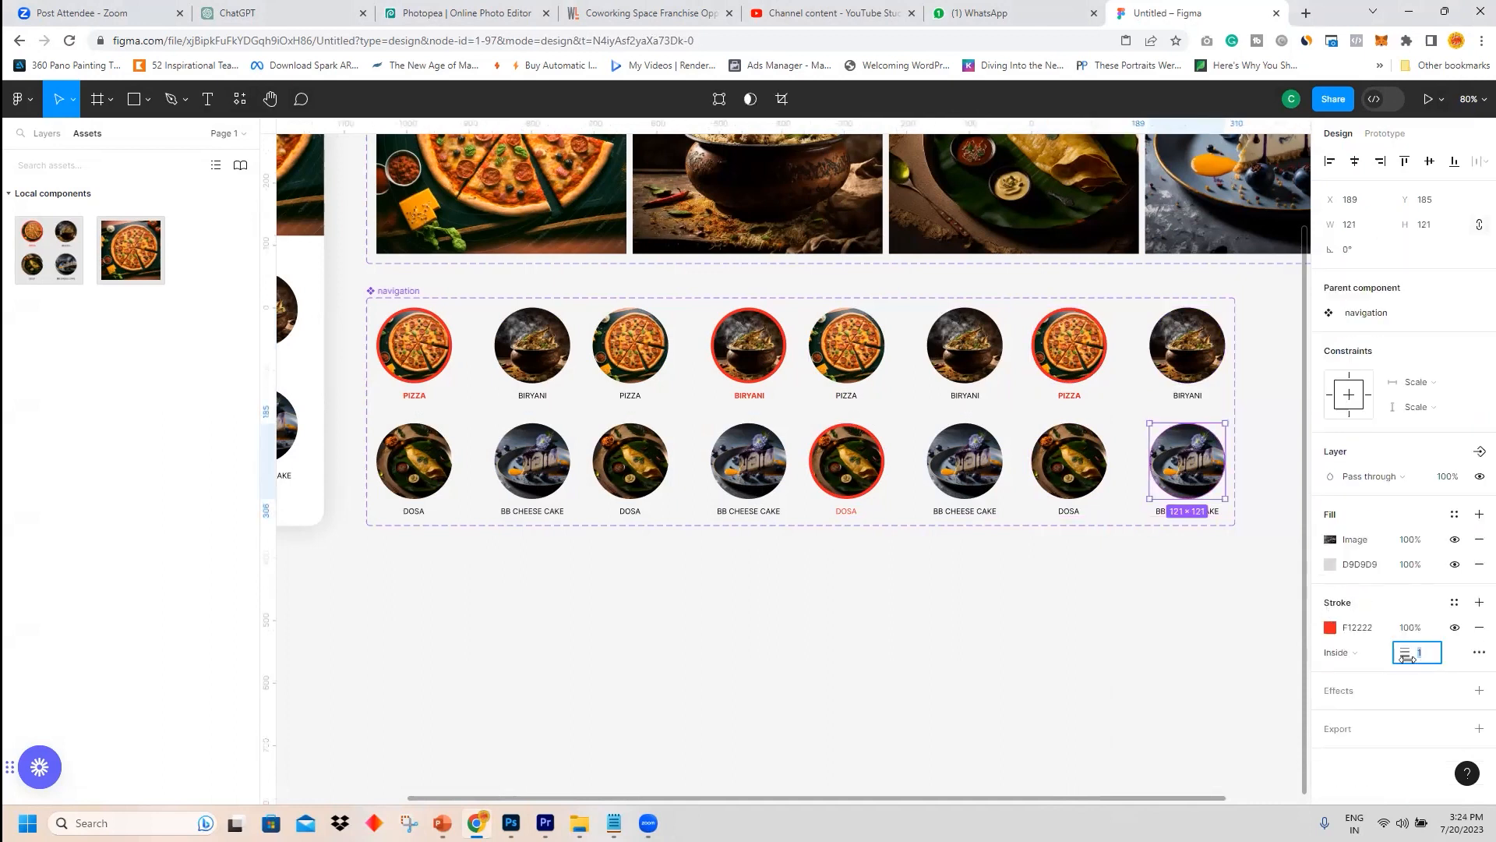
click(1130, 688)
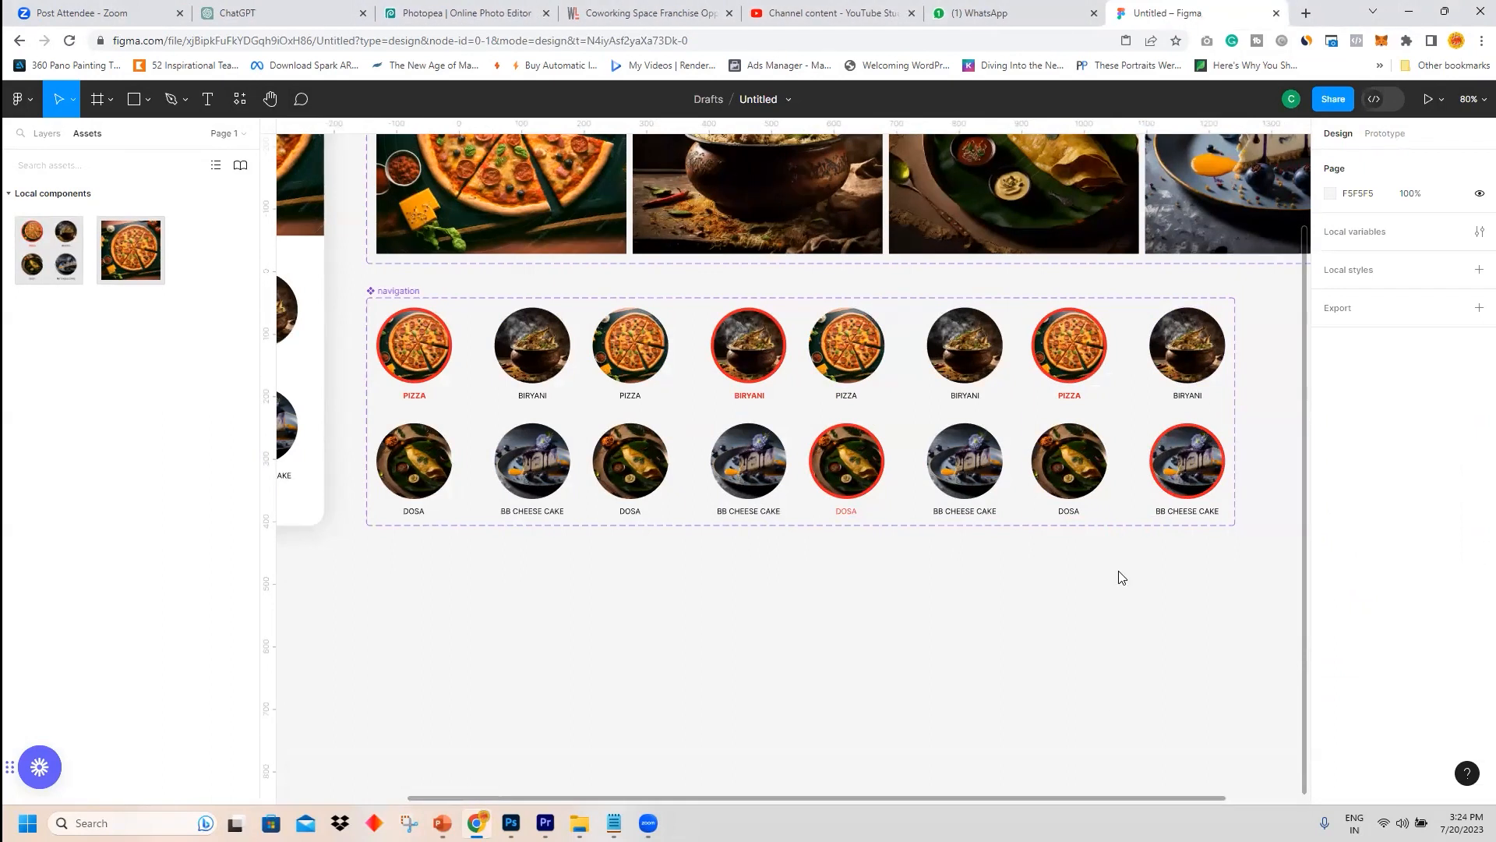
Make the BB CHEESE CAKE label in the fourth variant red and Bold.
double_click(1187, 511)
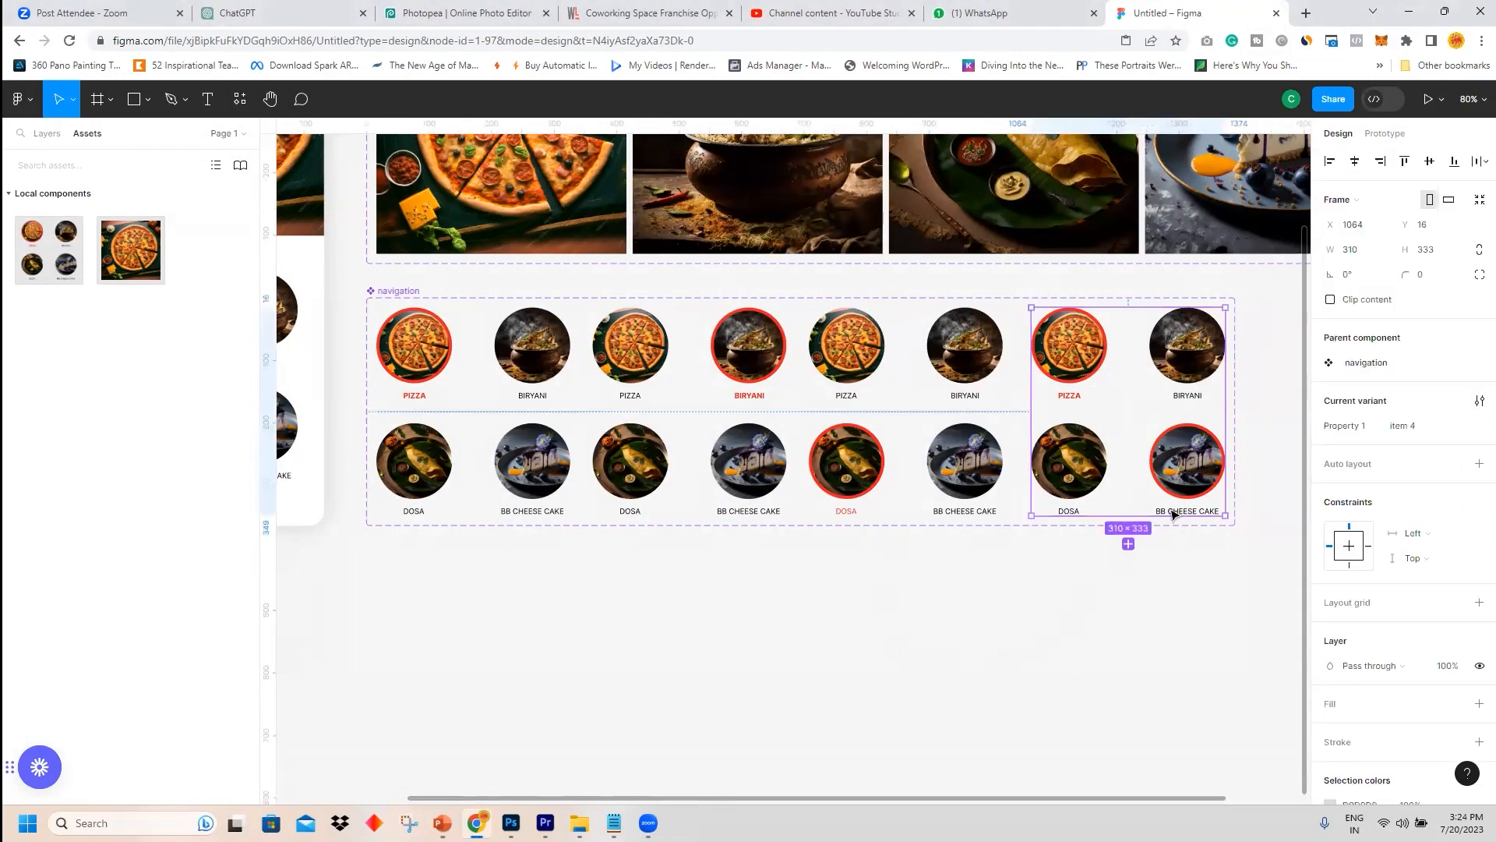
click(1330, 727)
click(1180, 719)
click(1300, 355)
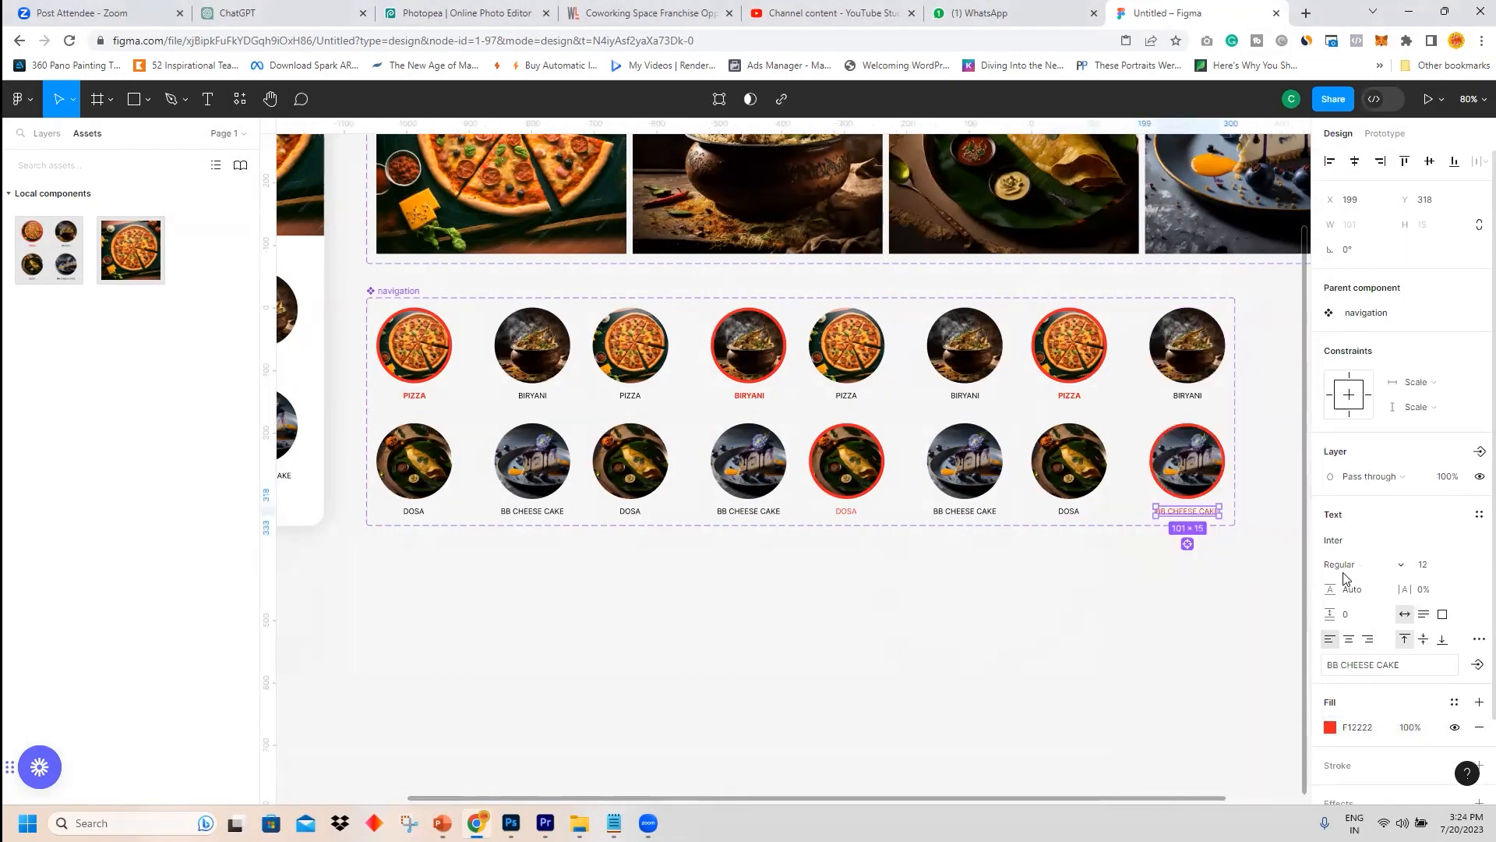
click(1342, 565)
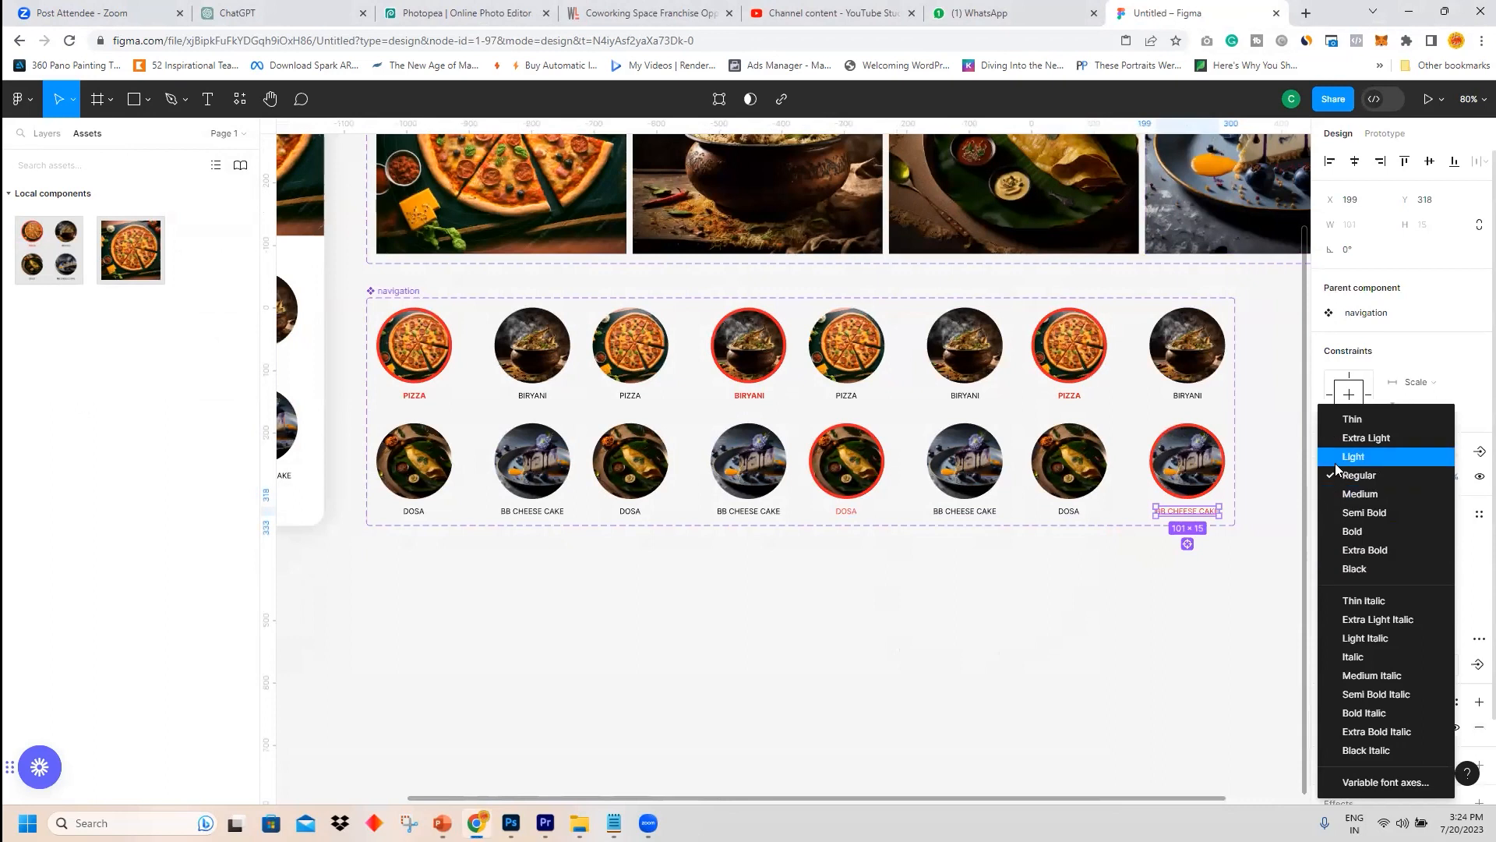
click(1353, 530)
Set the PIZZA label in the fourth variant to Regular weight and black.
click(1069, 396)
double_click(1069, 396)
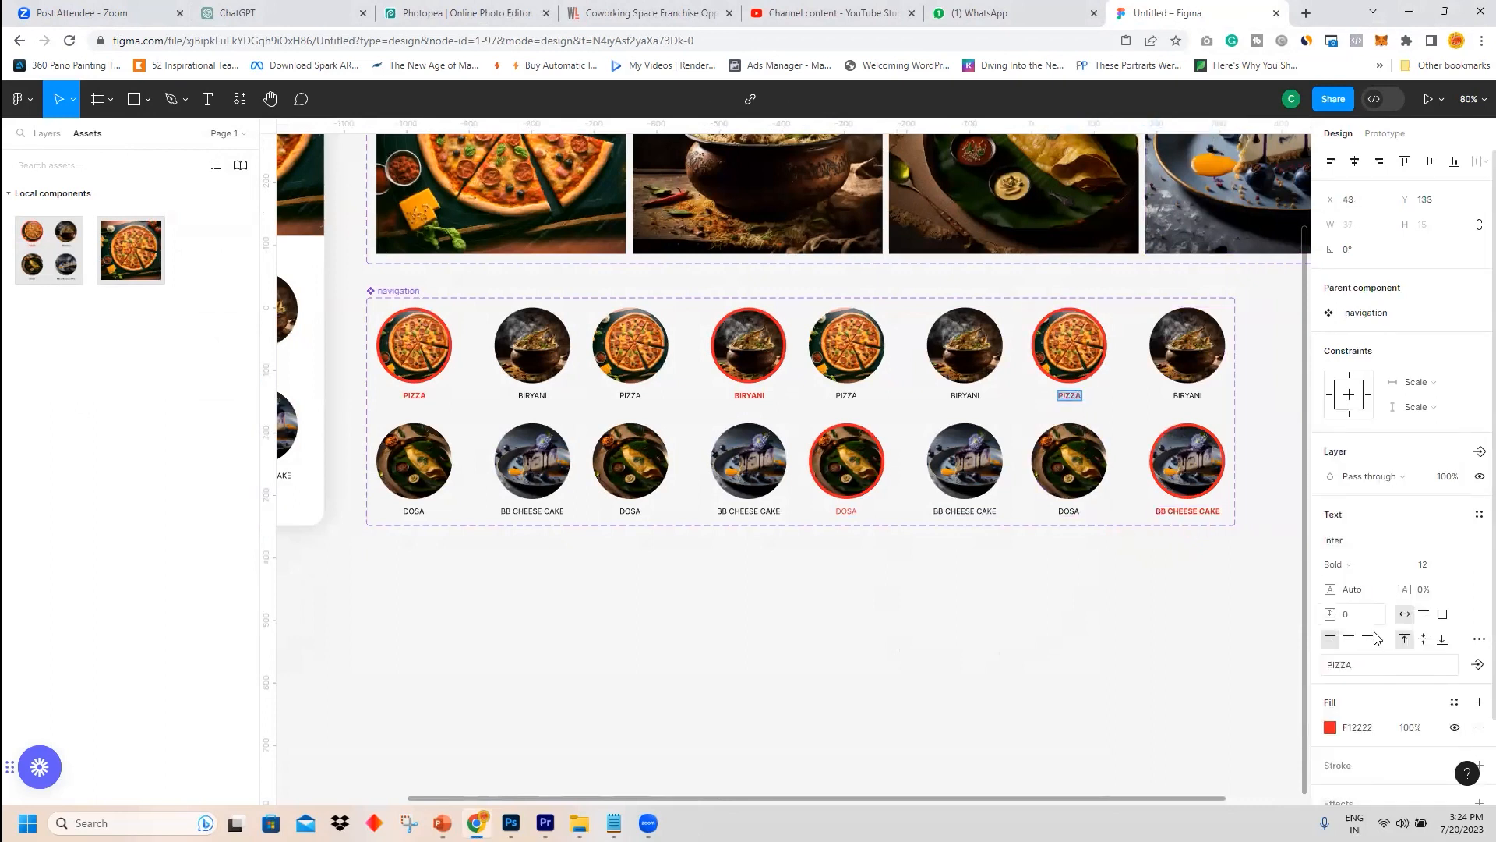
click(1355, 566)
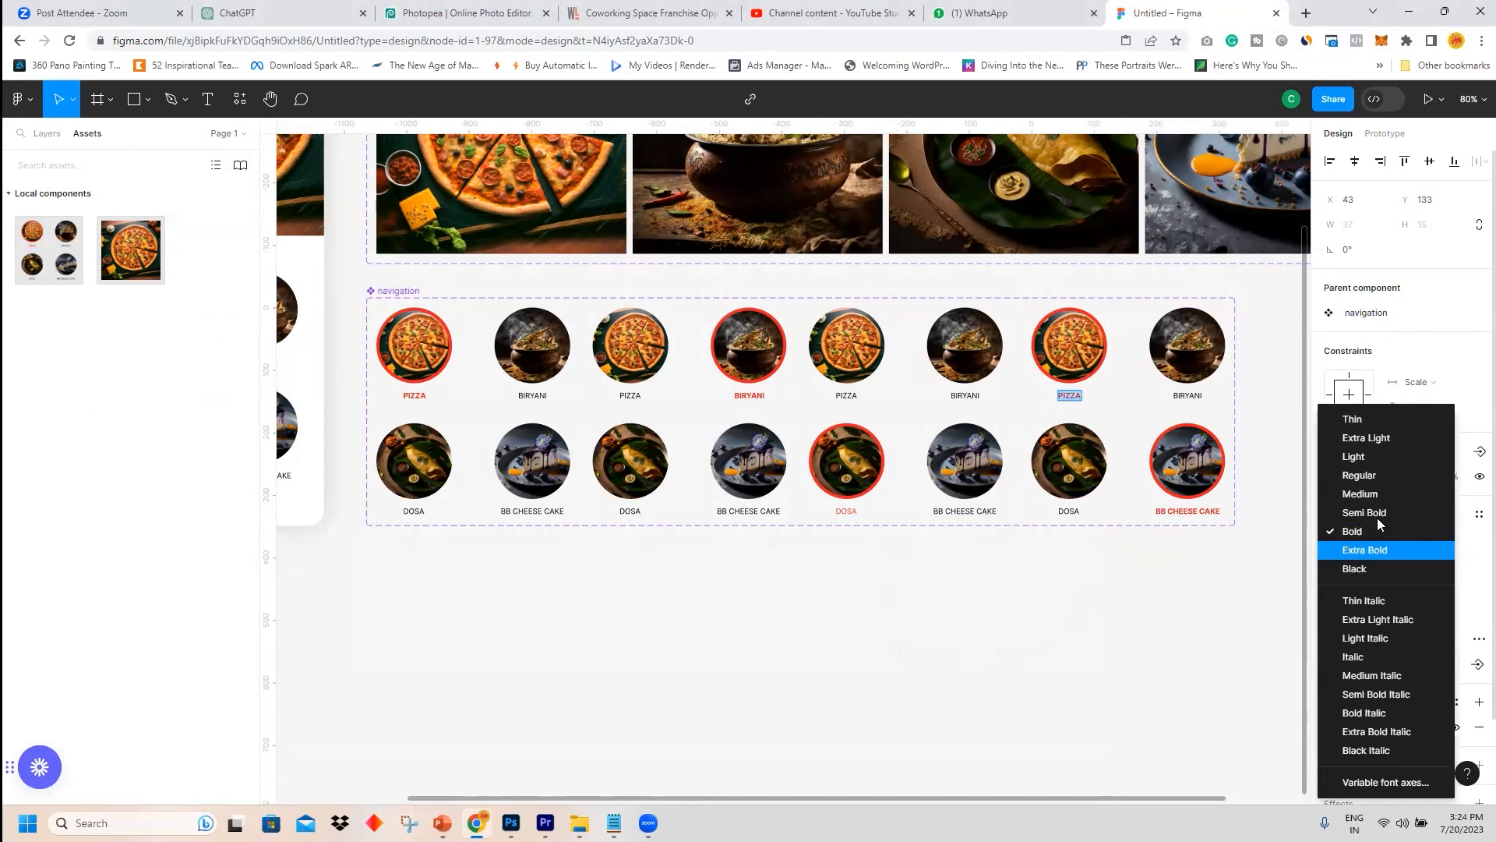
click(1372, 479)
click(1329, 726)
click(1162, 718)
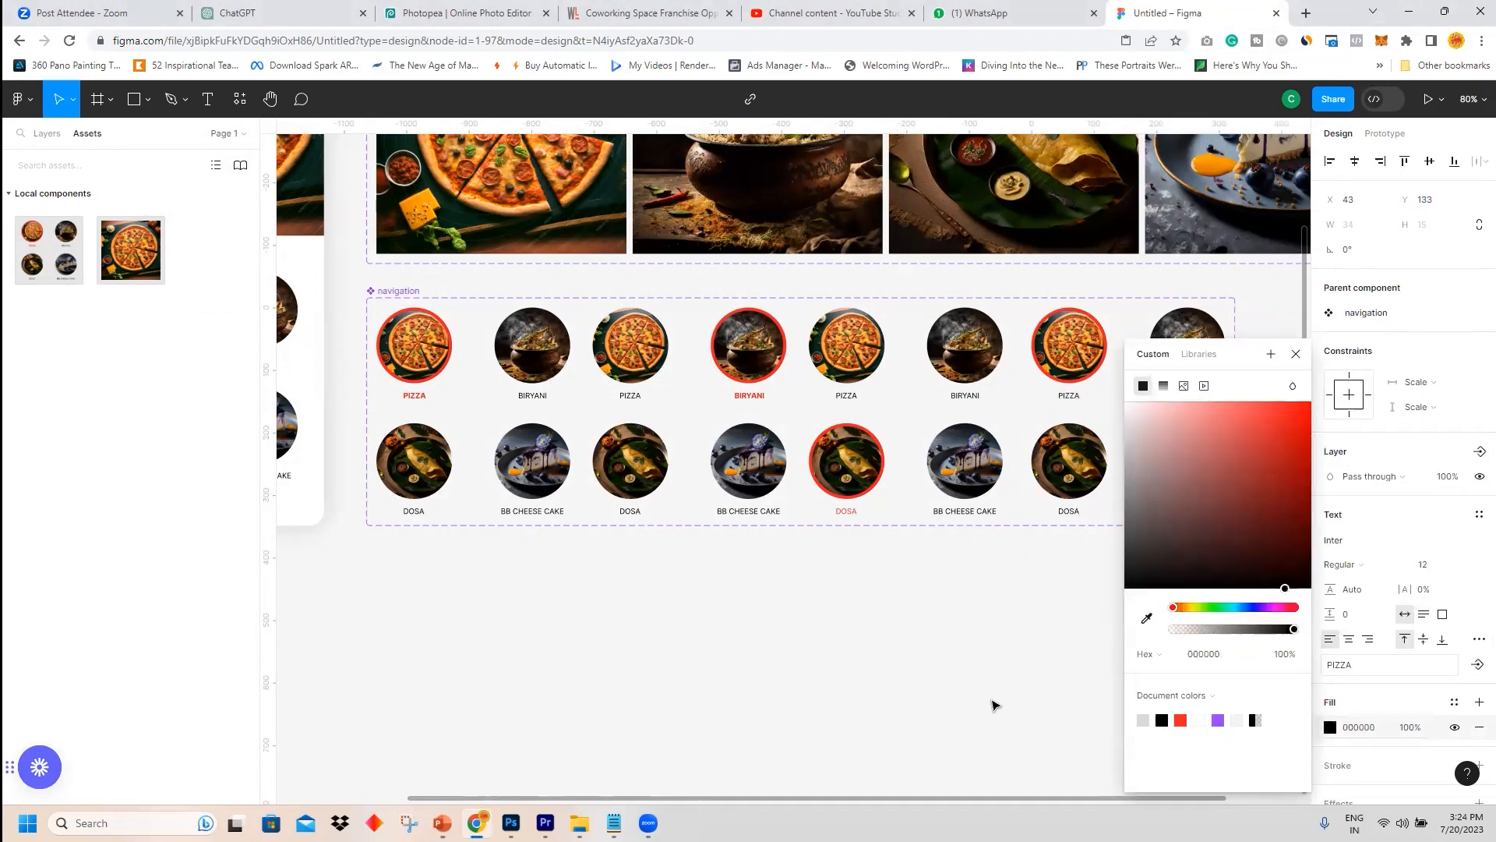
Remove the red stroke from the pizza circle in the fourth variant.
click(1071, 360)
click(1480, 627)
click(815, 545)
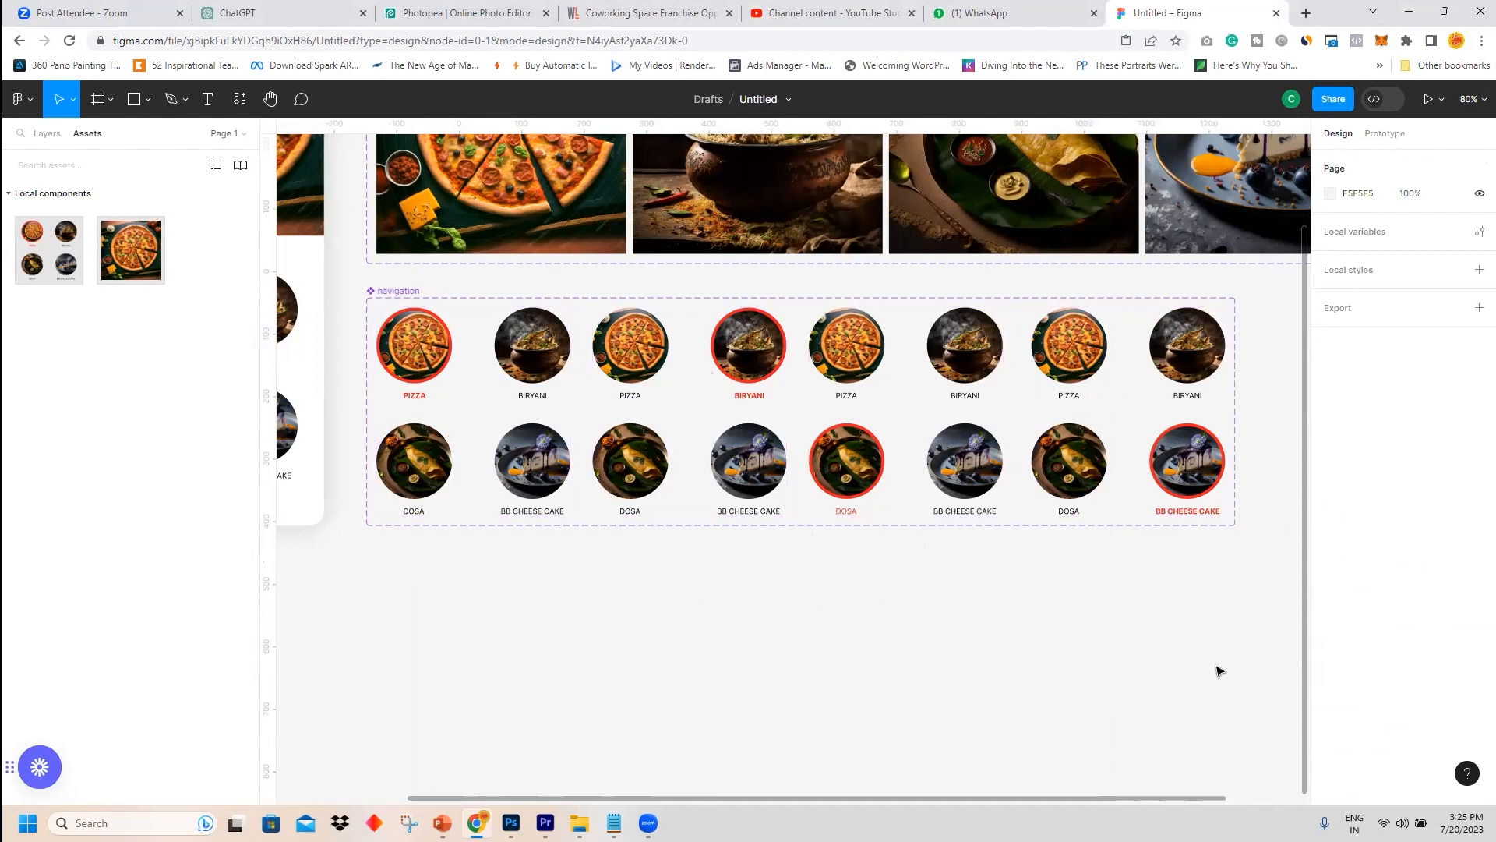
Link the biryani circle in the first navigation variant to the second variant with an on-tap Change to interaction.
click(1386, 134)
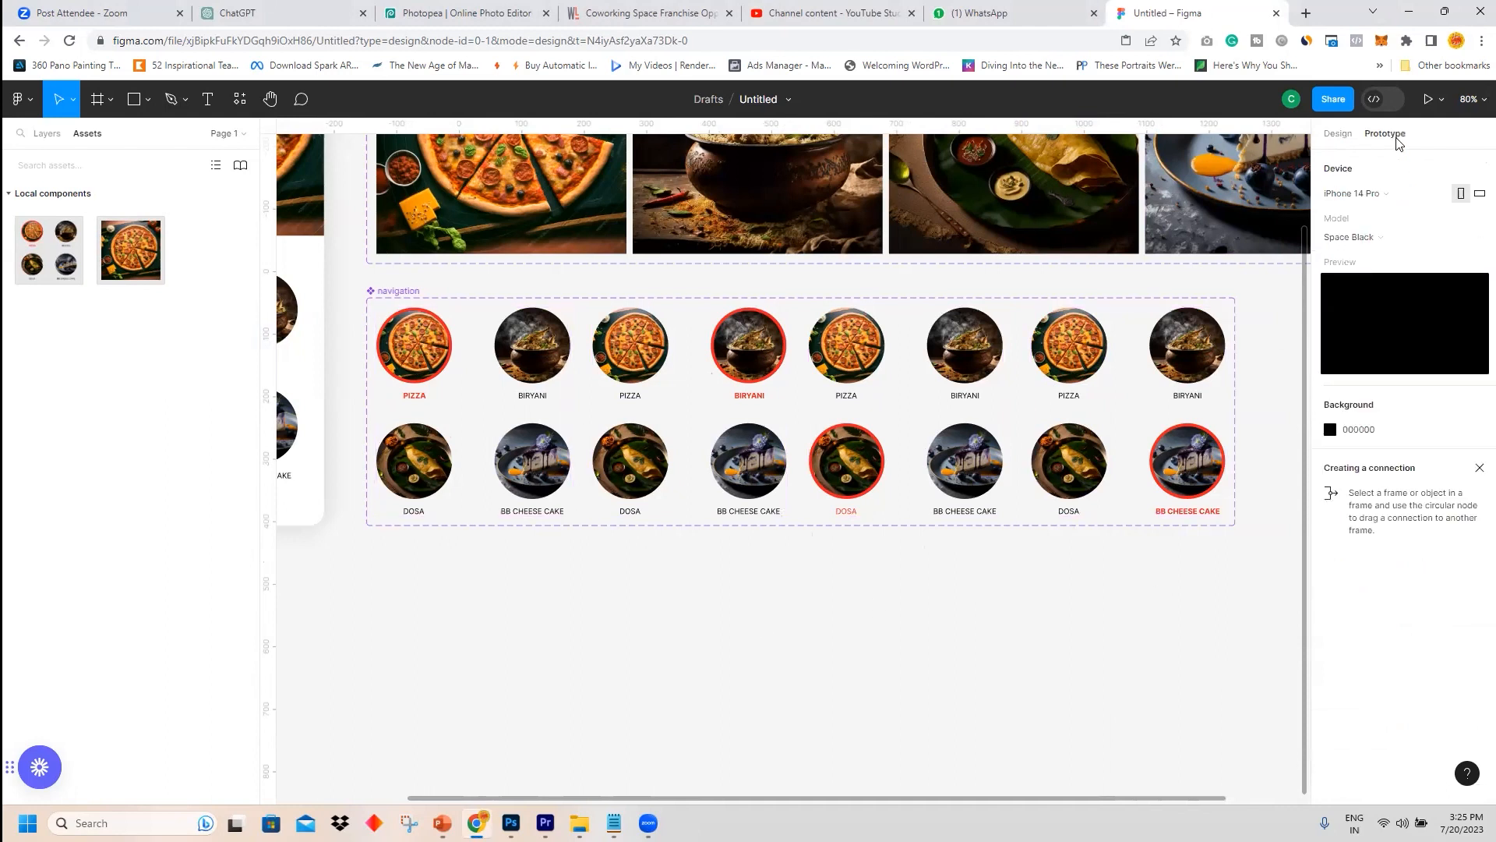
click(558, 358)
click(523, 354)
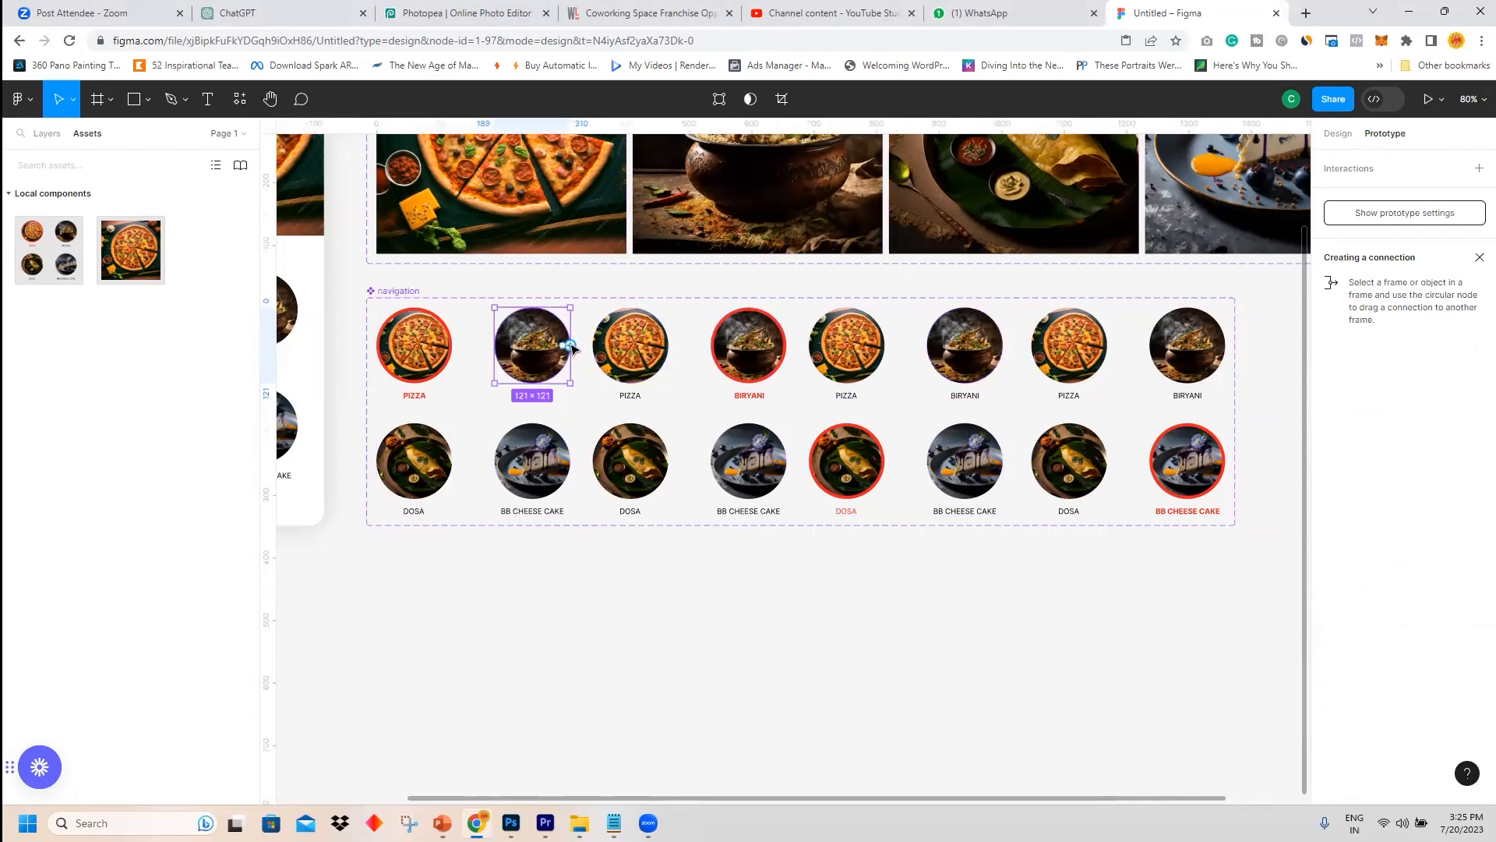
drag(571, 346, 742, 373)
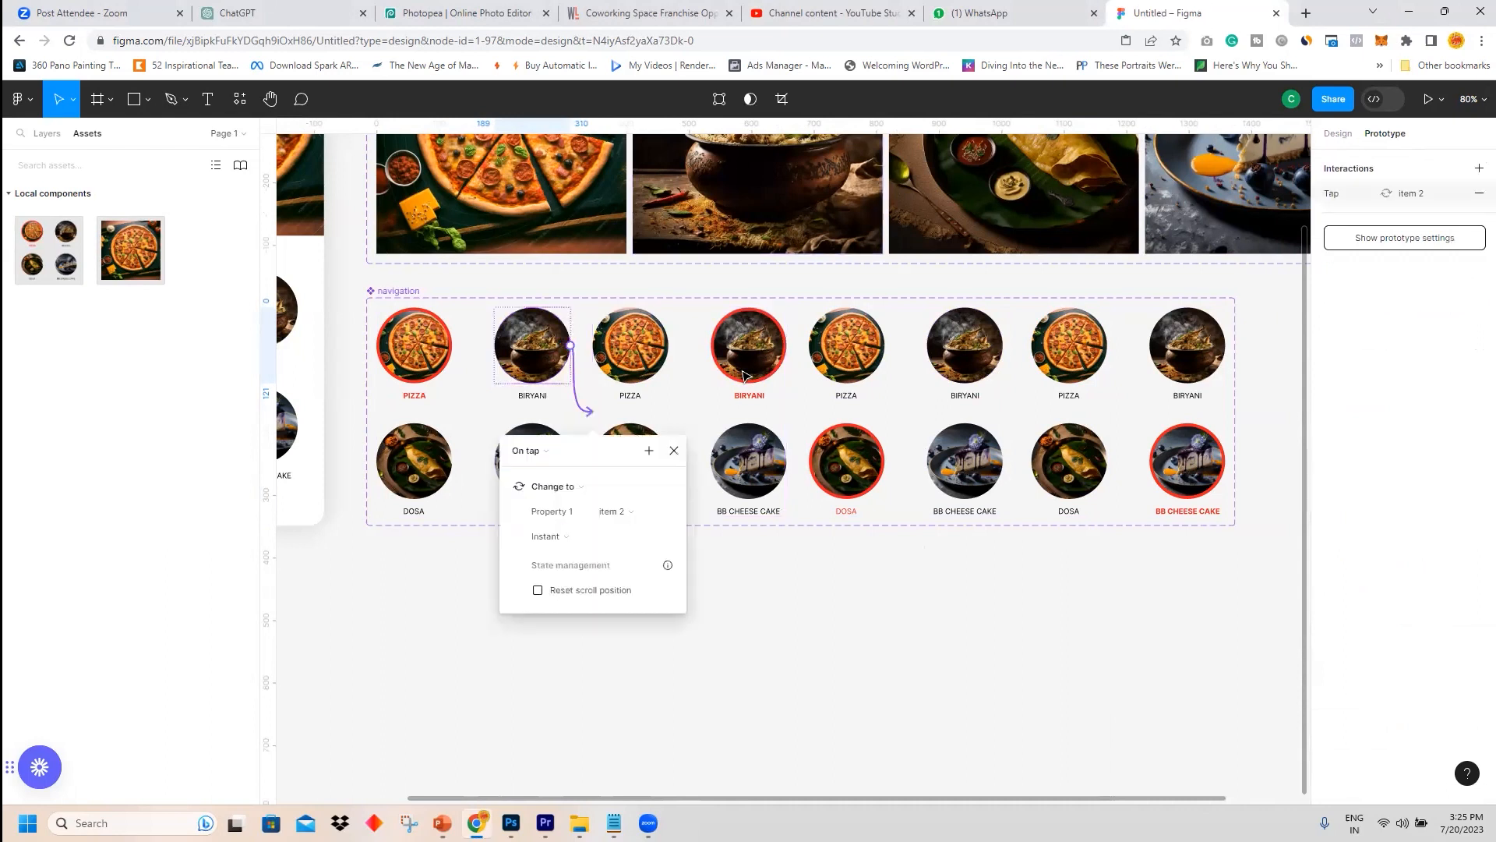
click(675, 451)
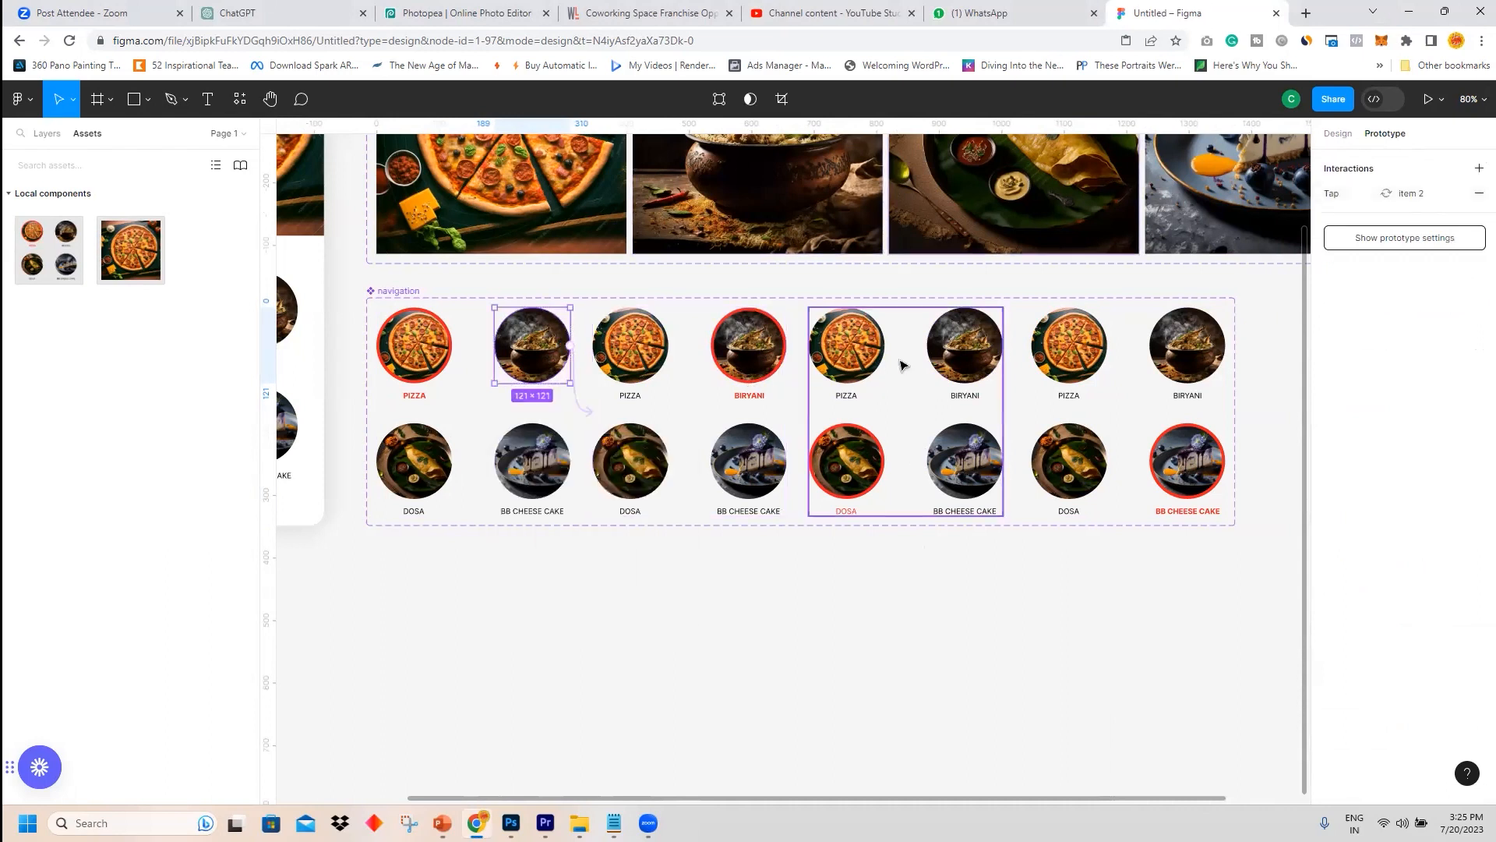
Link the biryani circle in the third variant to the second variant with an on-tap Change to interaction.
click(943, 363)
click(951, 363)
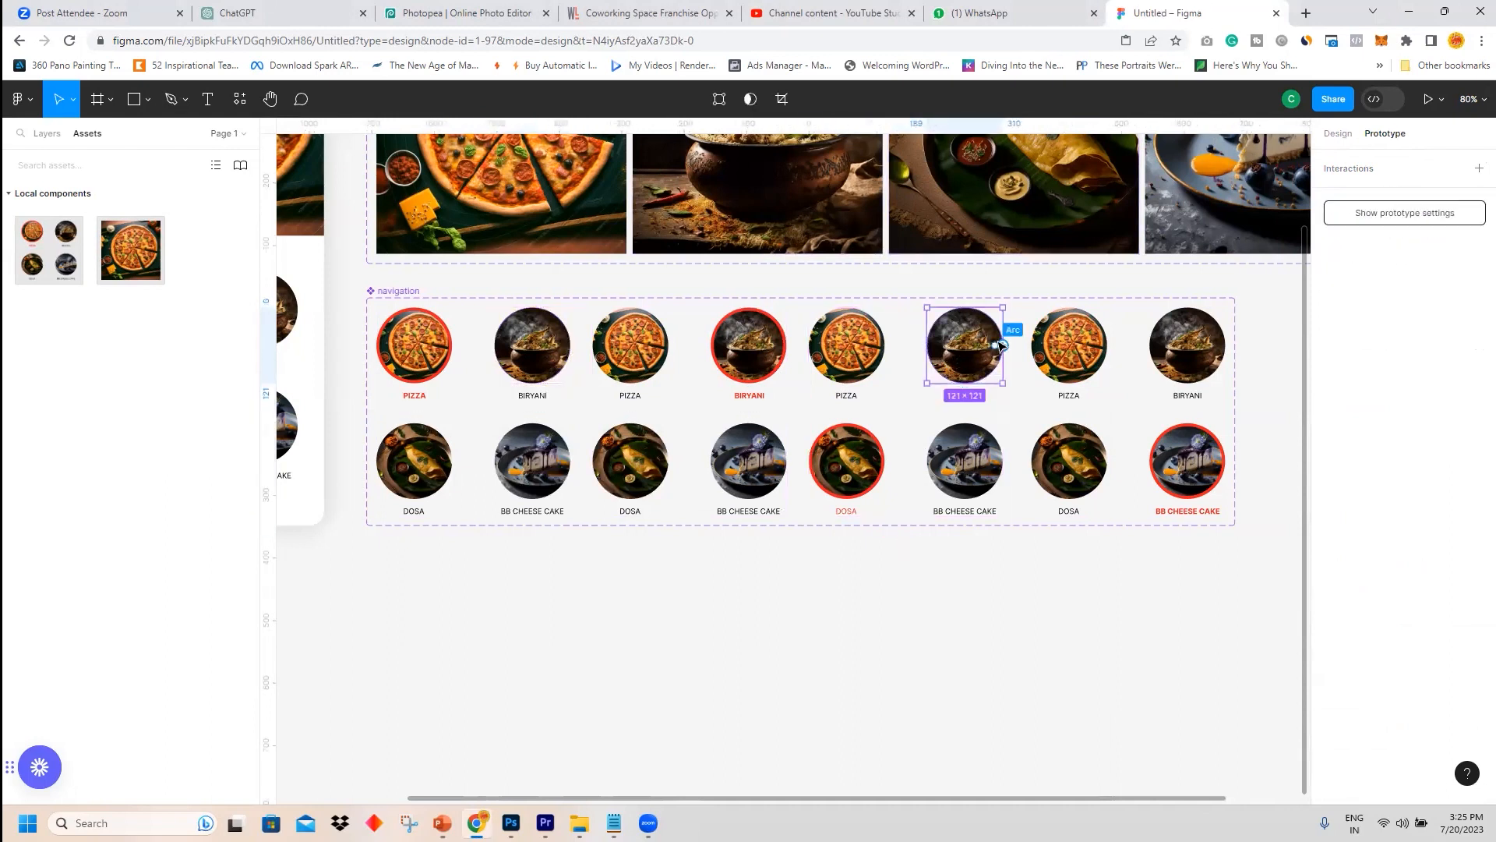
drag(997, 346, 787, 406)
key(ctrl+z)
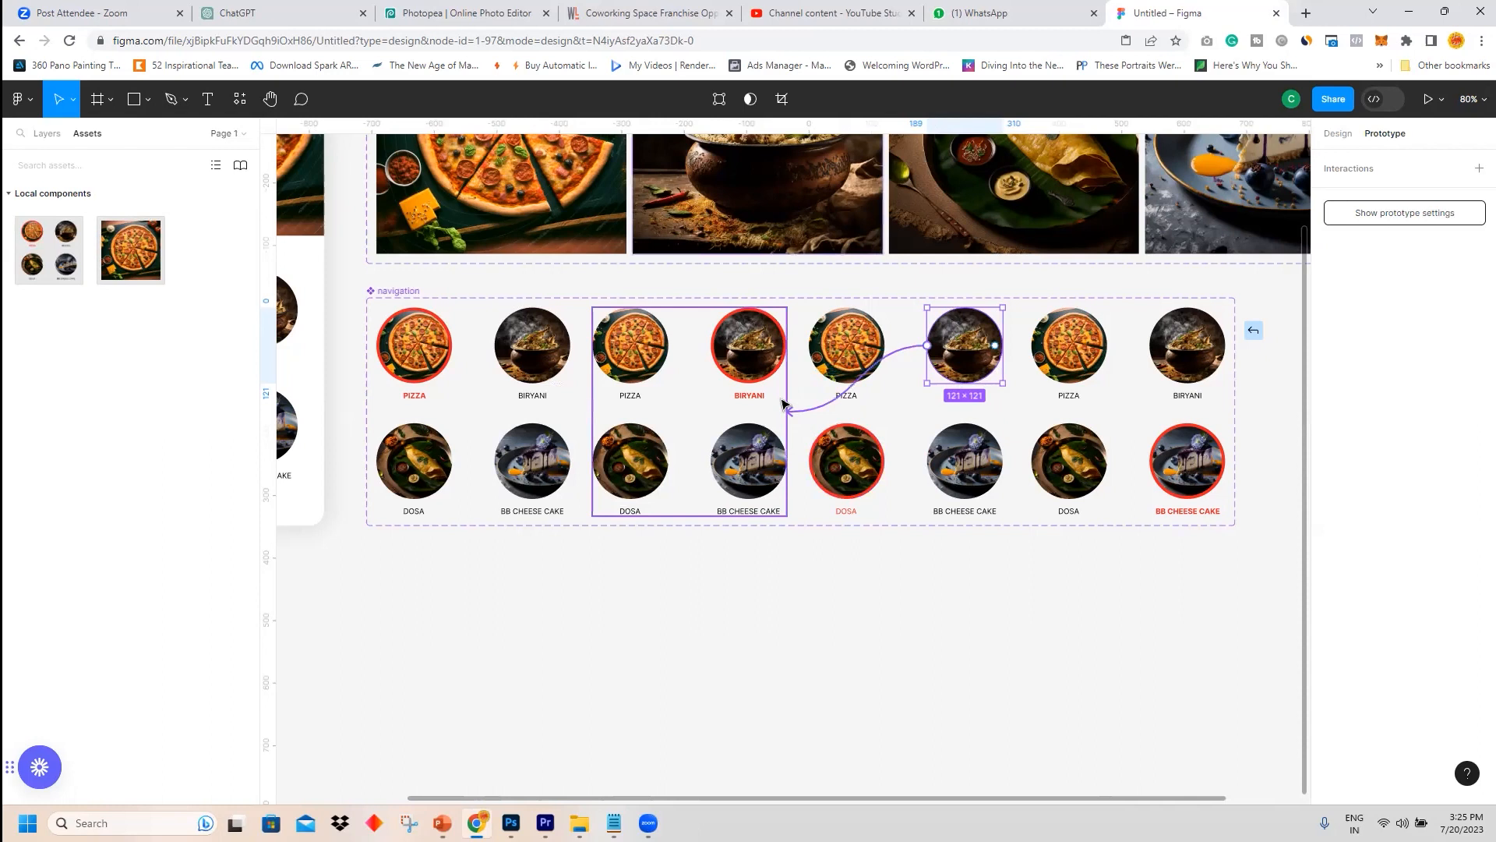
drag(782, 403, 783, 404)
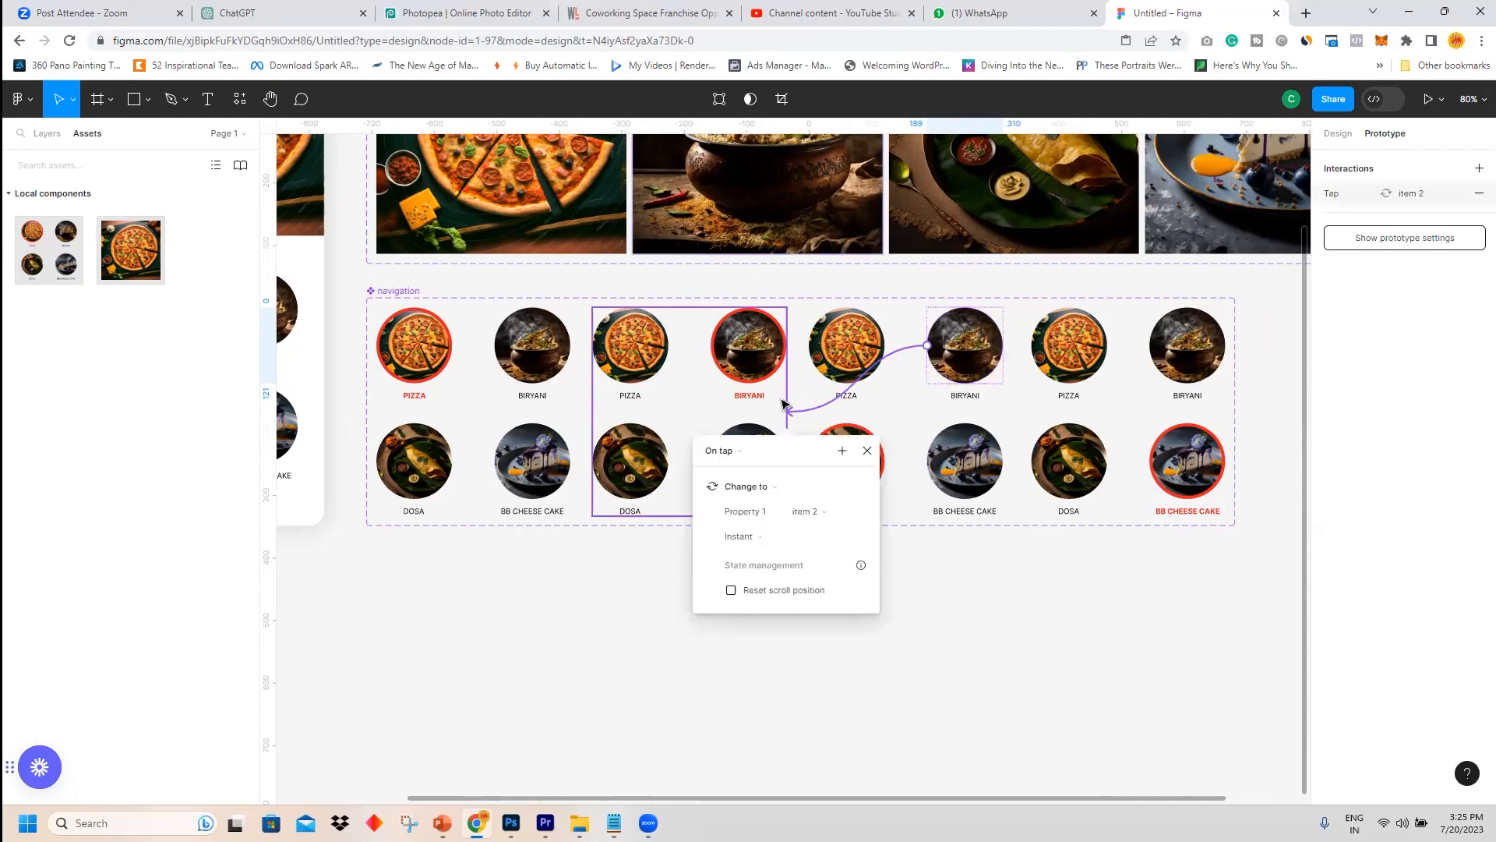
click(981, 564)
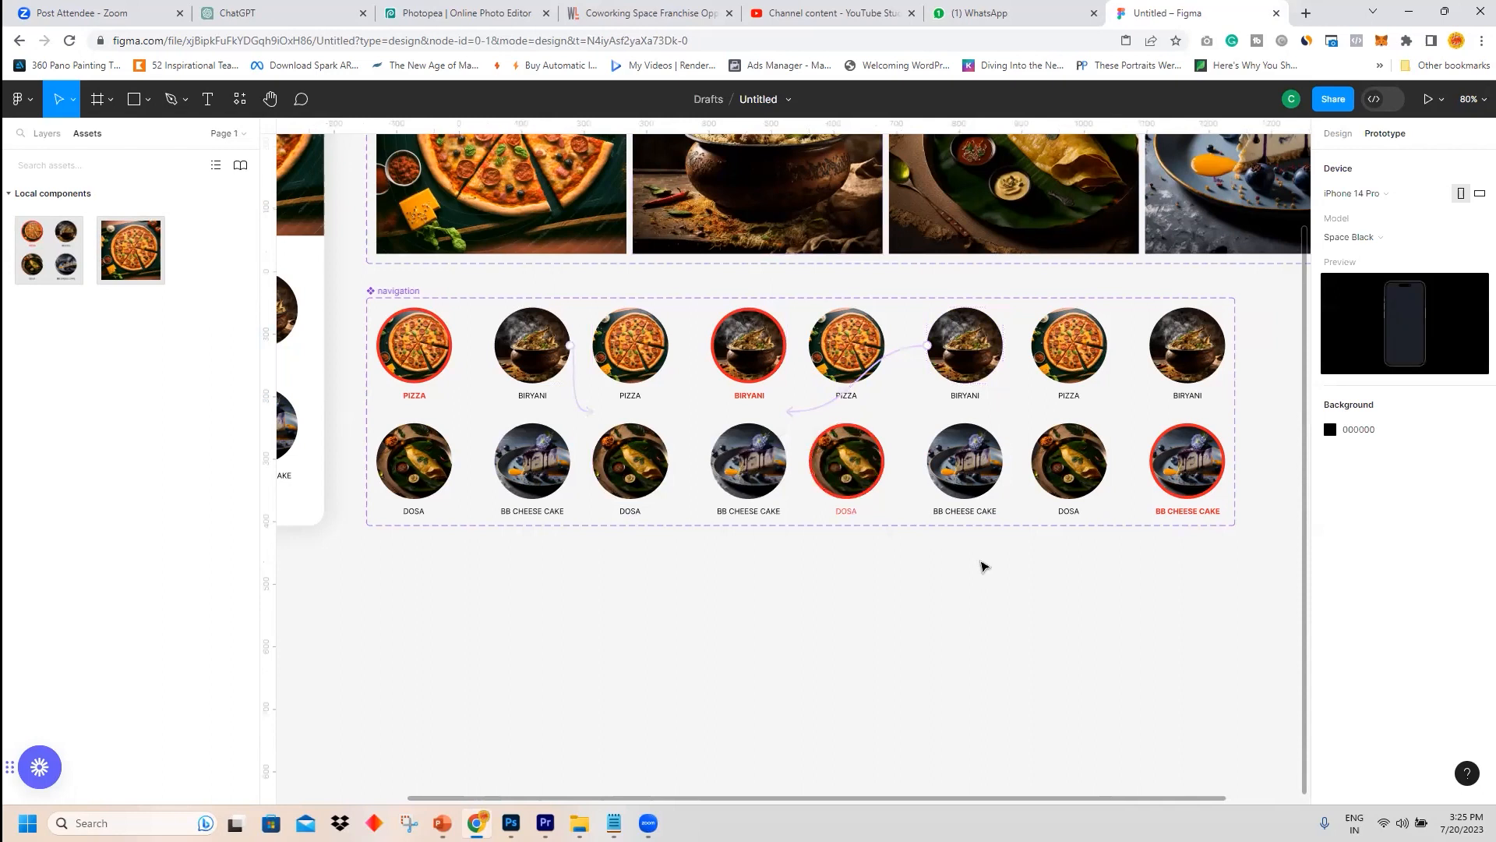
Link the biryani circle in the fourth variant to the second variant with an on-tap Change to interaction.
click(758, 368)
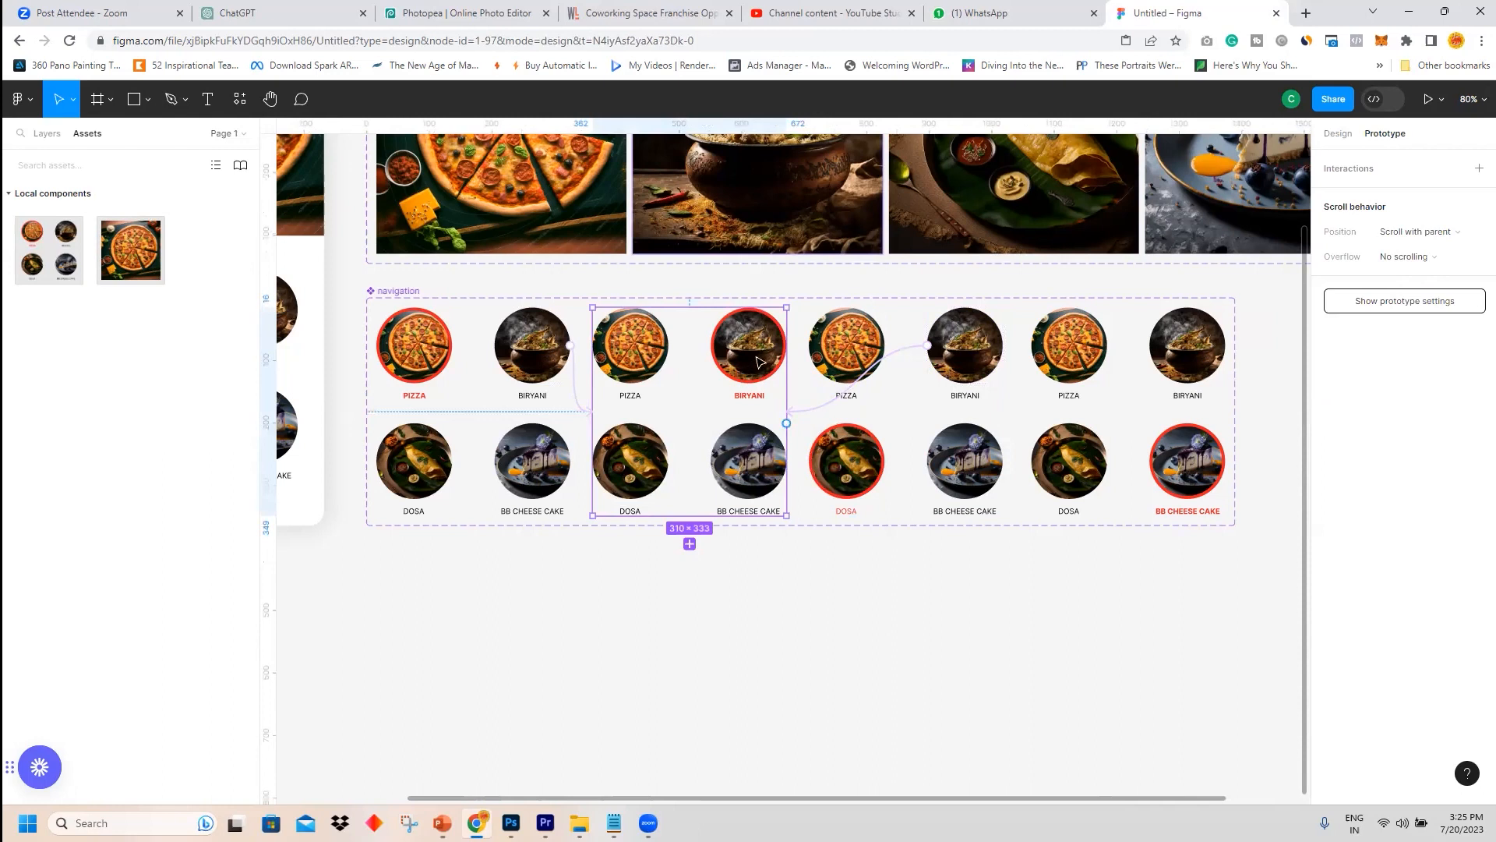
double_click(1183, 349)
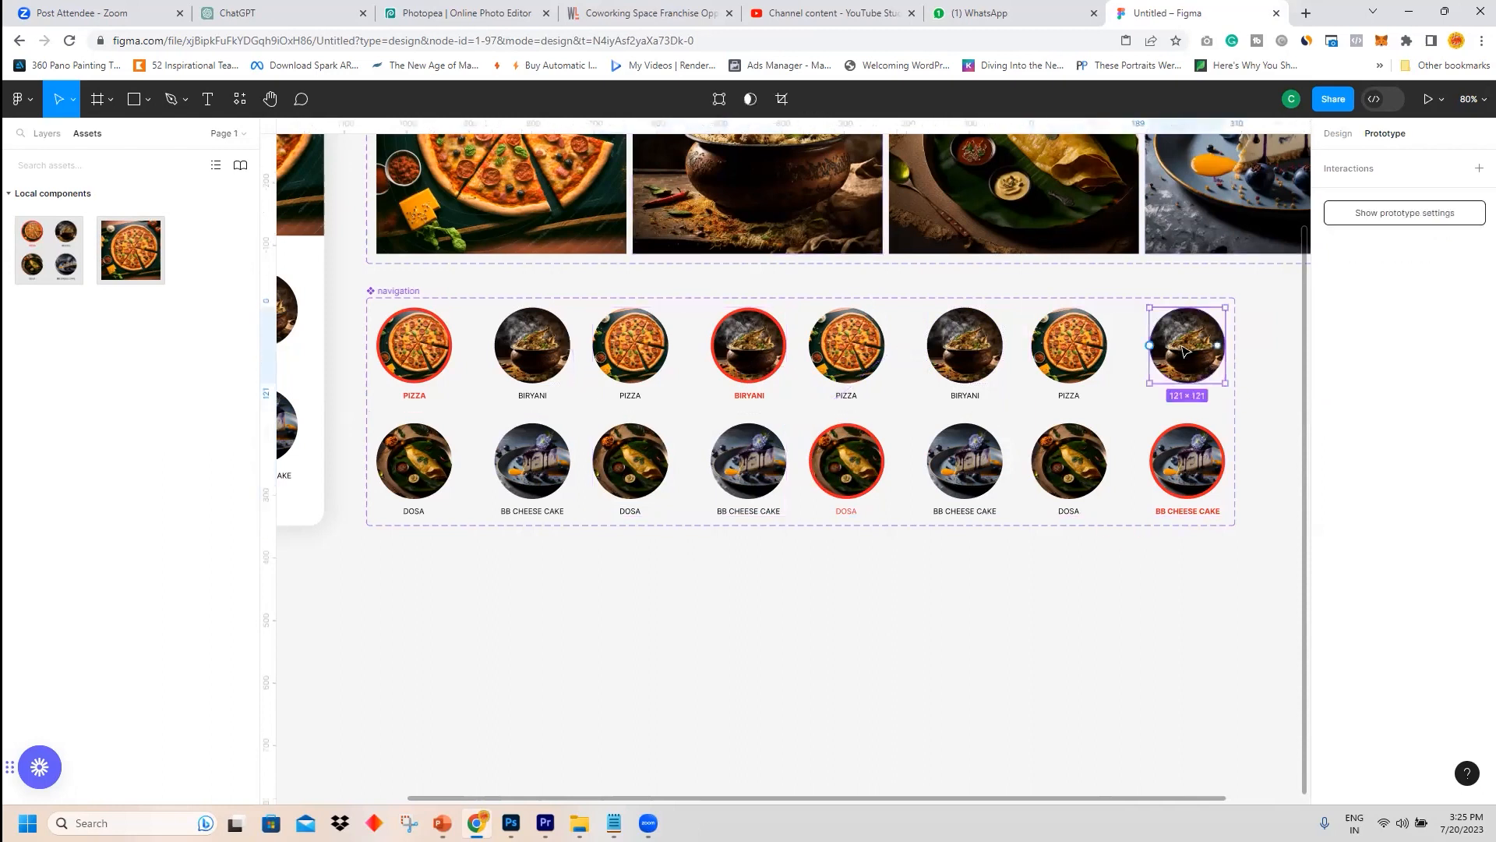
drag(1226, 348, 733, 428)
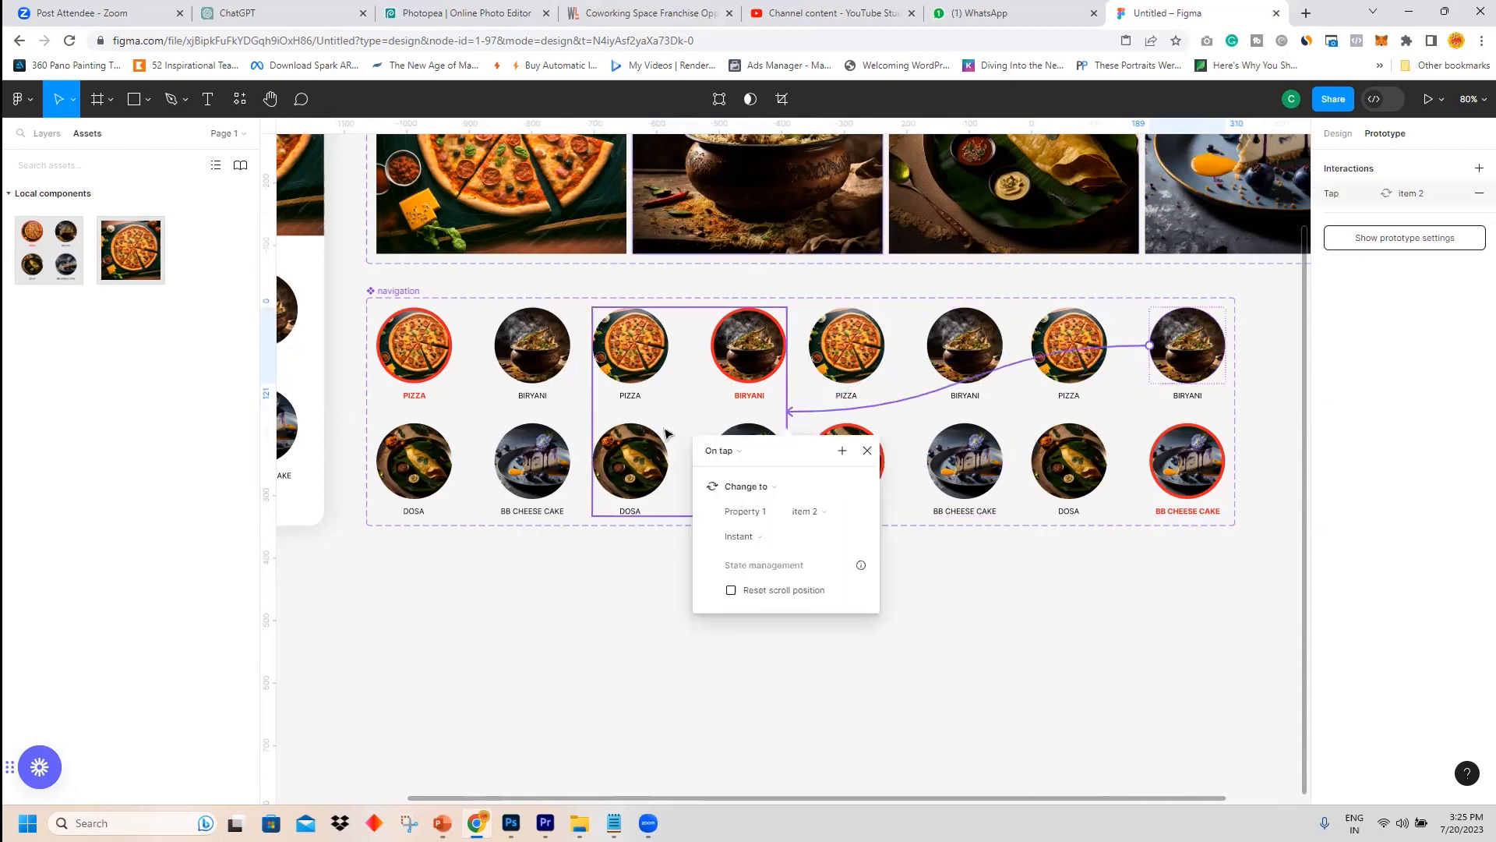
Link the dosa circle in the first variant to the third variant with an on-tap Change to interaction.
click(420, 474)
double_click(419, 474)
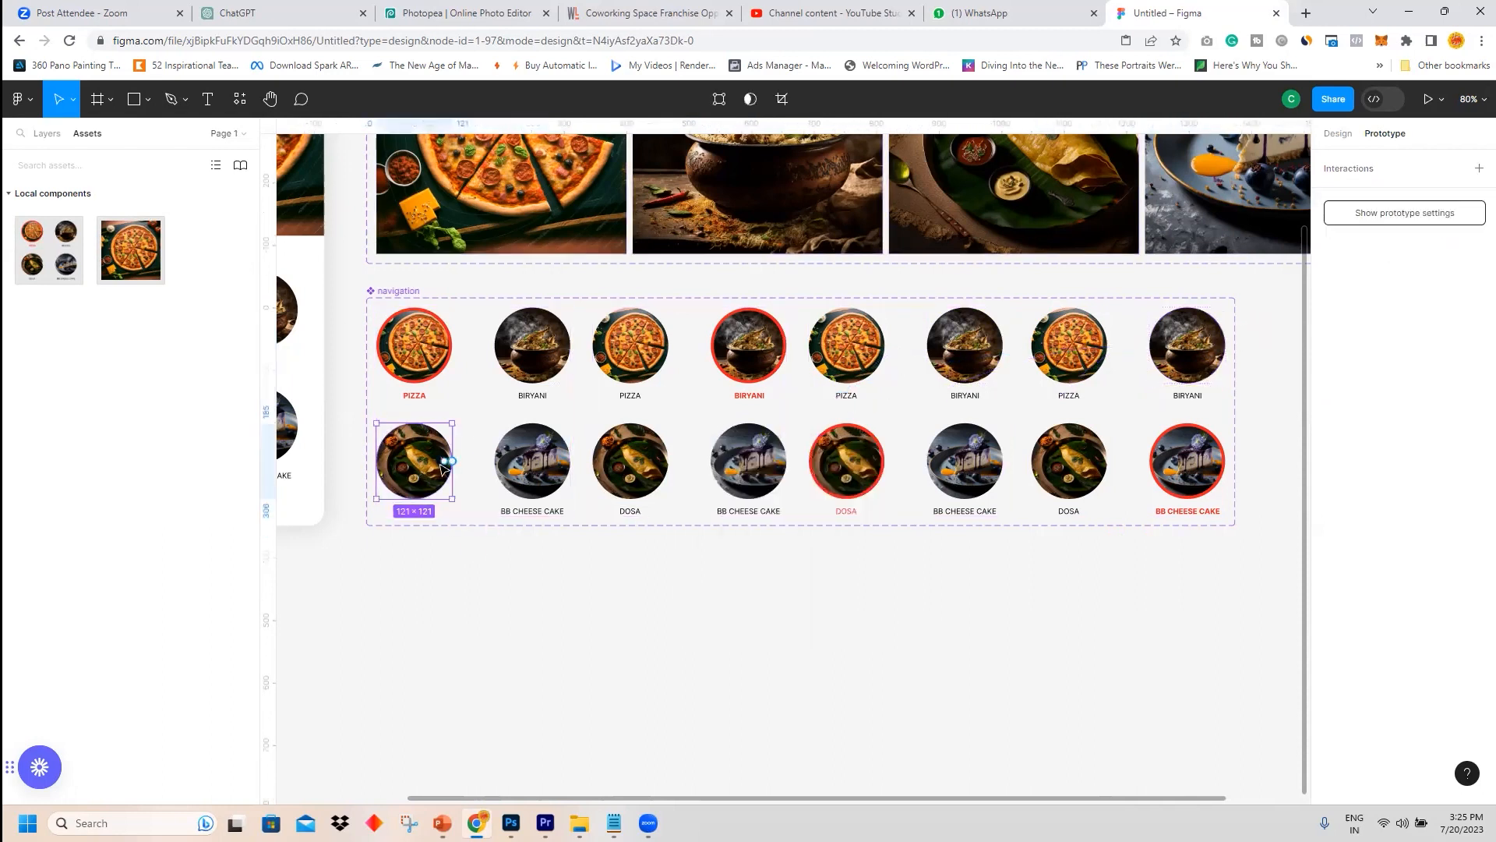
drag(454, 462, 865, 472)
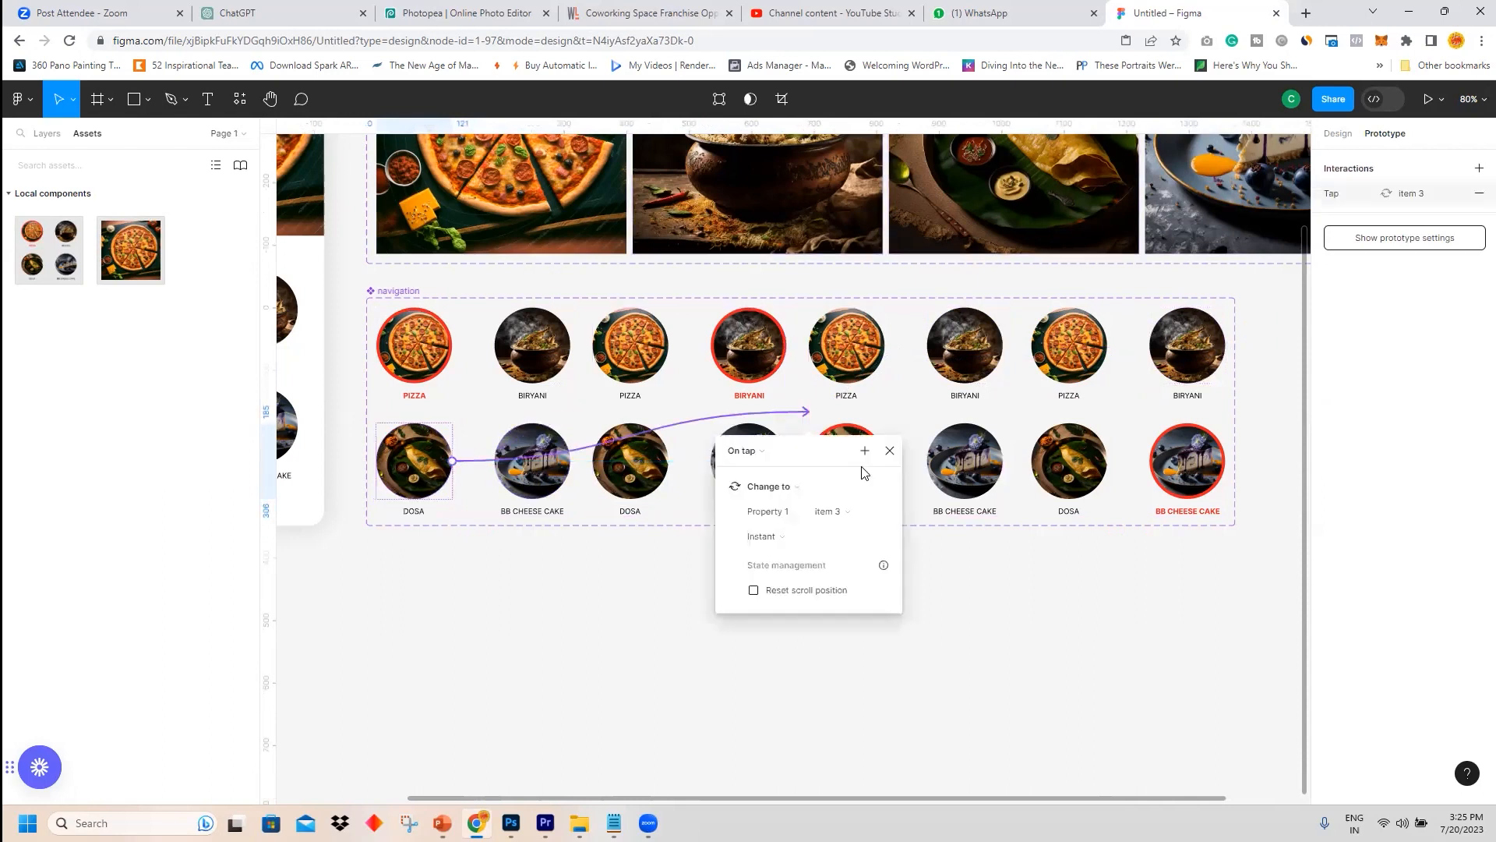
Link the dosa circles in the second and fourth variants to the third variant.
click(629, 472)
double_click(630, 467)
drag(668, 461, 865, 469)
double_click(1079, 466)
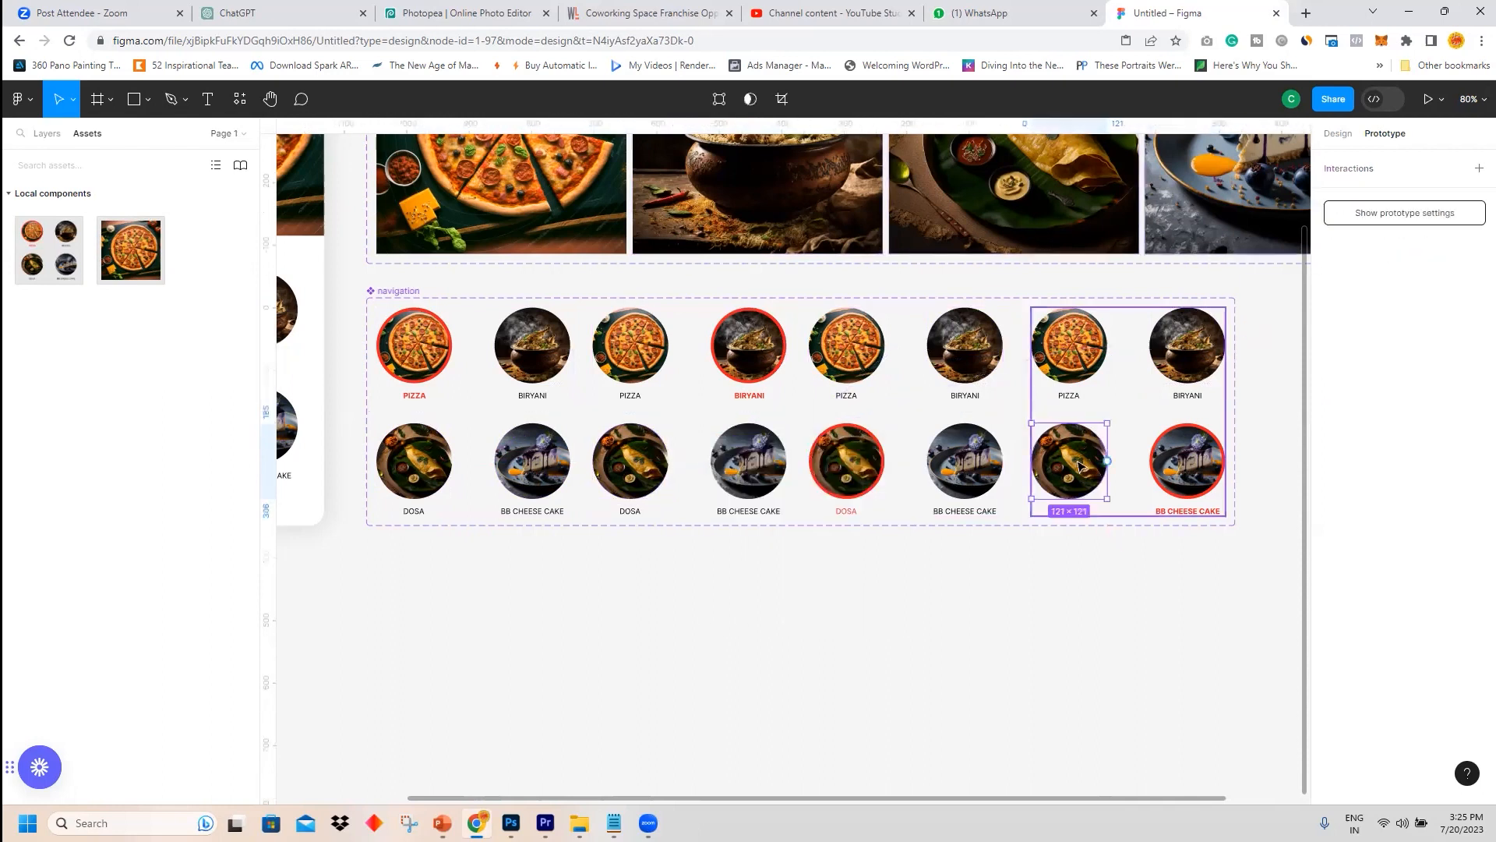
drag(1107, 463, 853, 467)
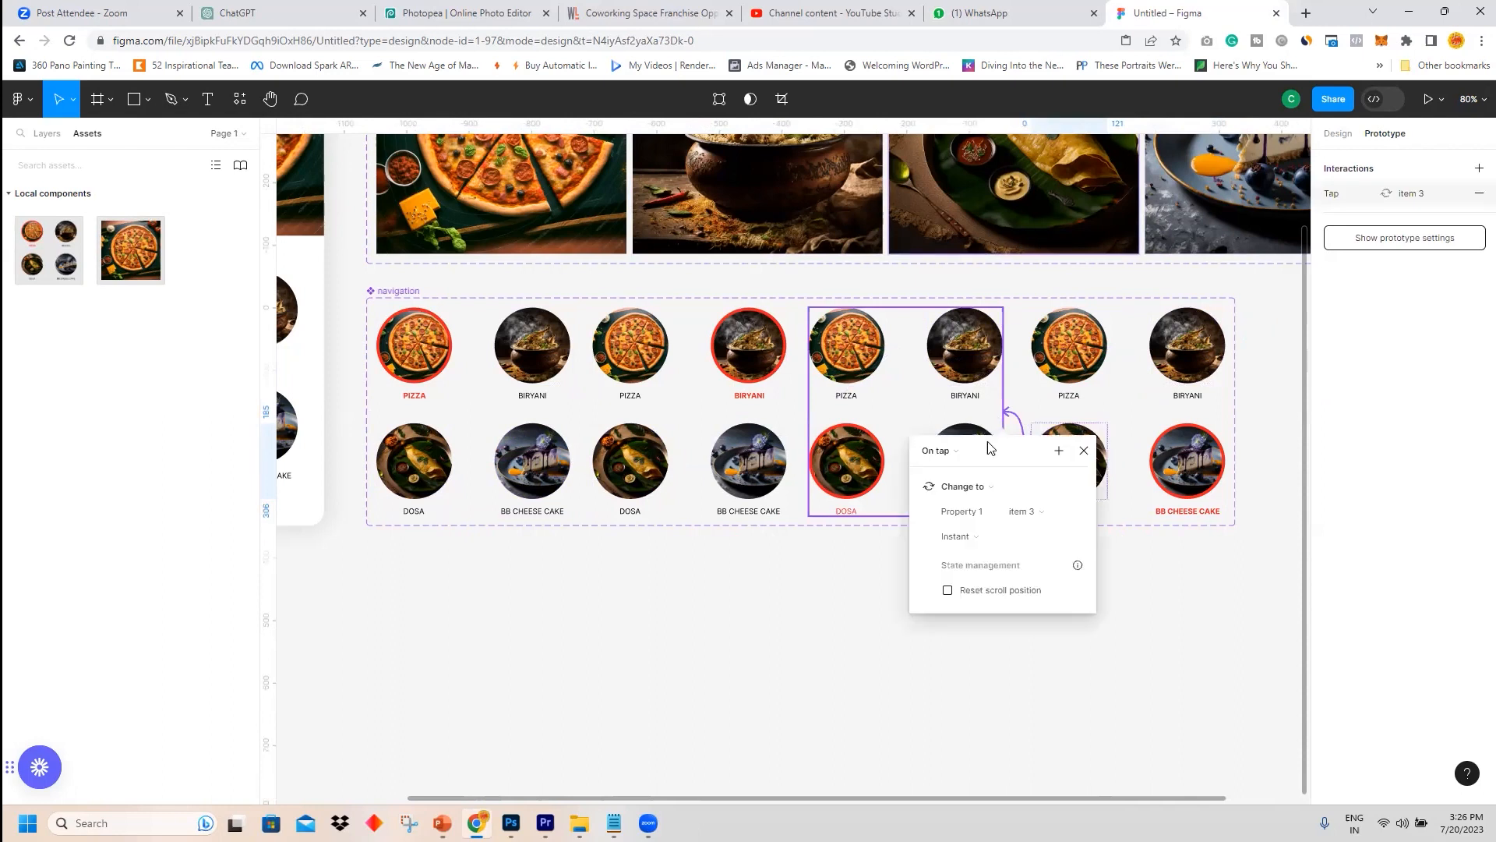
click(1007, 641)
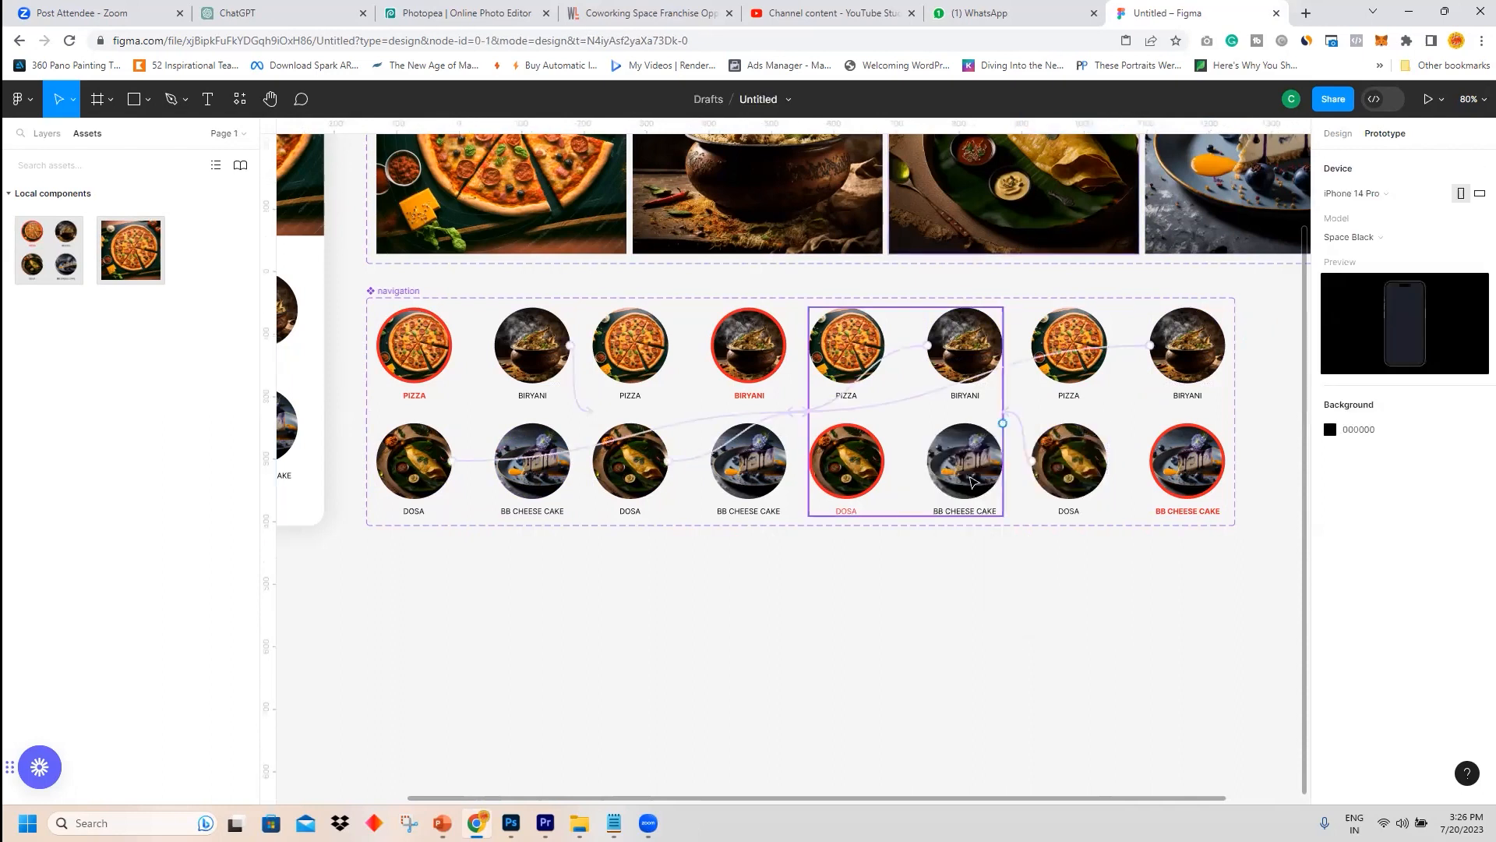
Link the BB cheese cake circles in the third and second variants to the fourth variant.
click(974, 483)
double_click(973, 482)
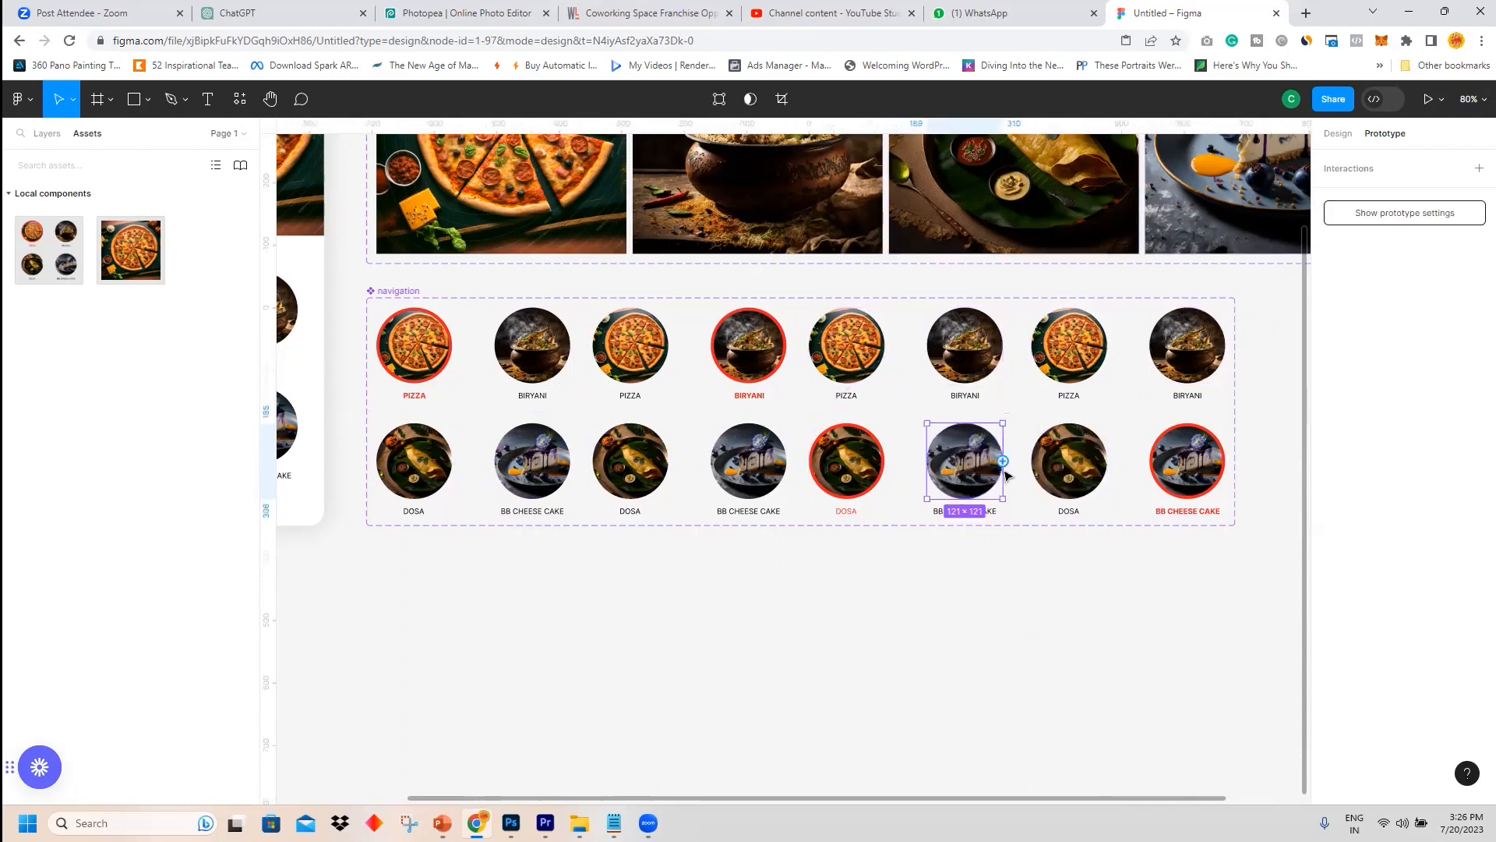
drag(1004, 464, 1255, 330)
click(775, 468)
double_click(748, 463)
drag(788, 461, 1198, 464)
Link the BB cheese cake circle in the first variant to the fourth variant.
double_click(536, 456)
click(539, 473)
double_click(539, 475)
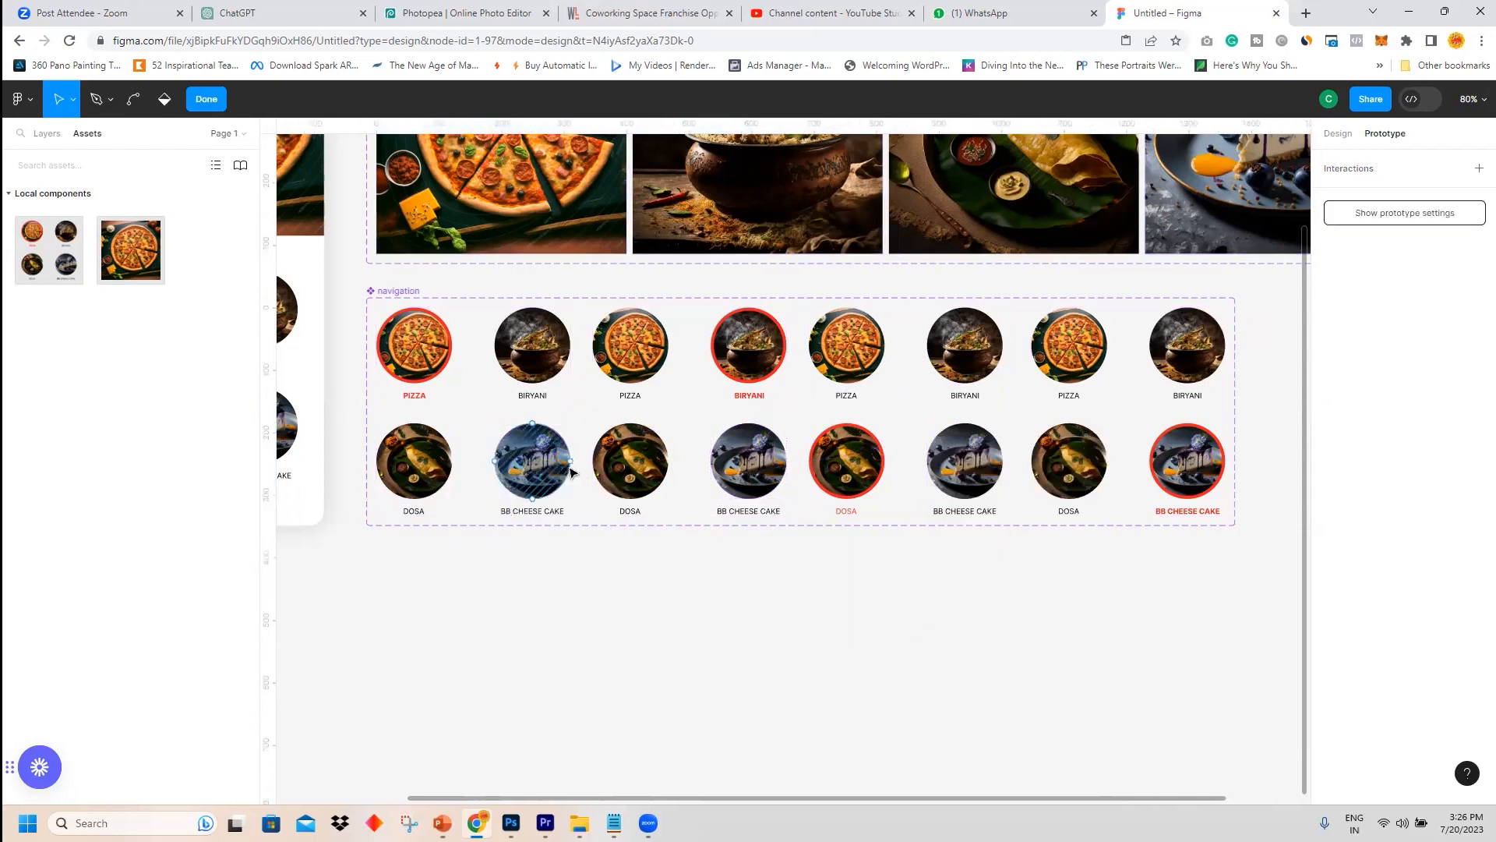
double_click(584, 415)
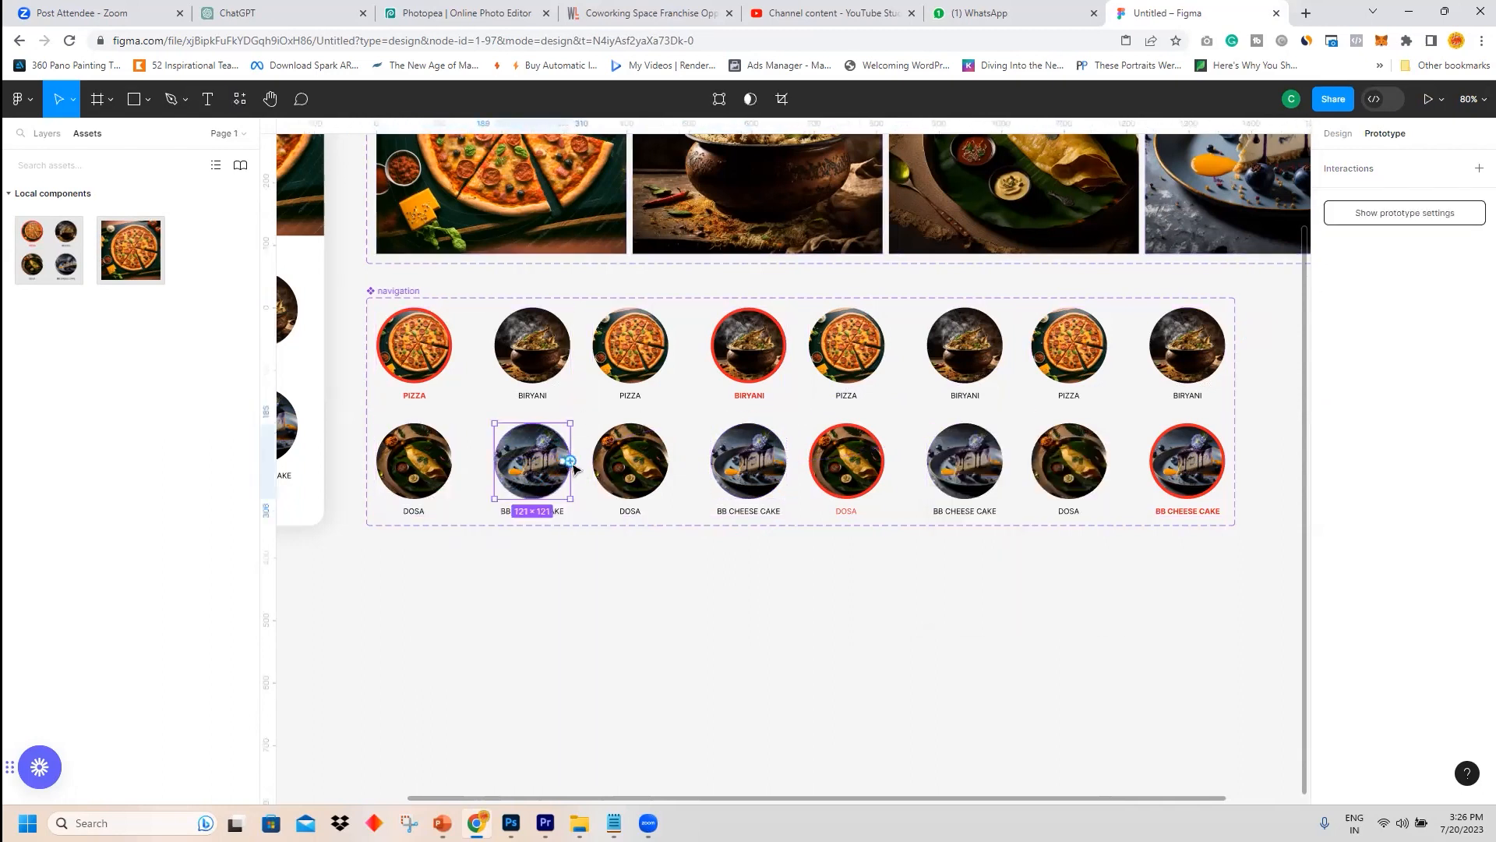
drag(570, 461, 1092, 405)
Link the pizza circles in the second and third variants to the first variant.
click(649, 353)
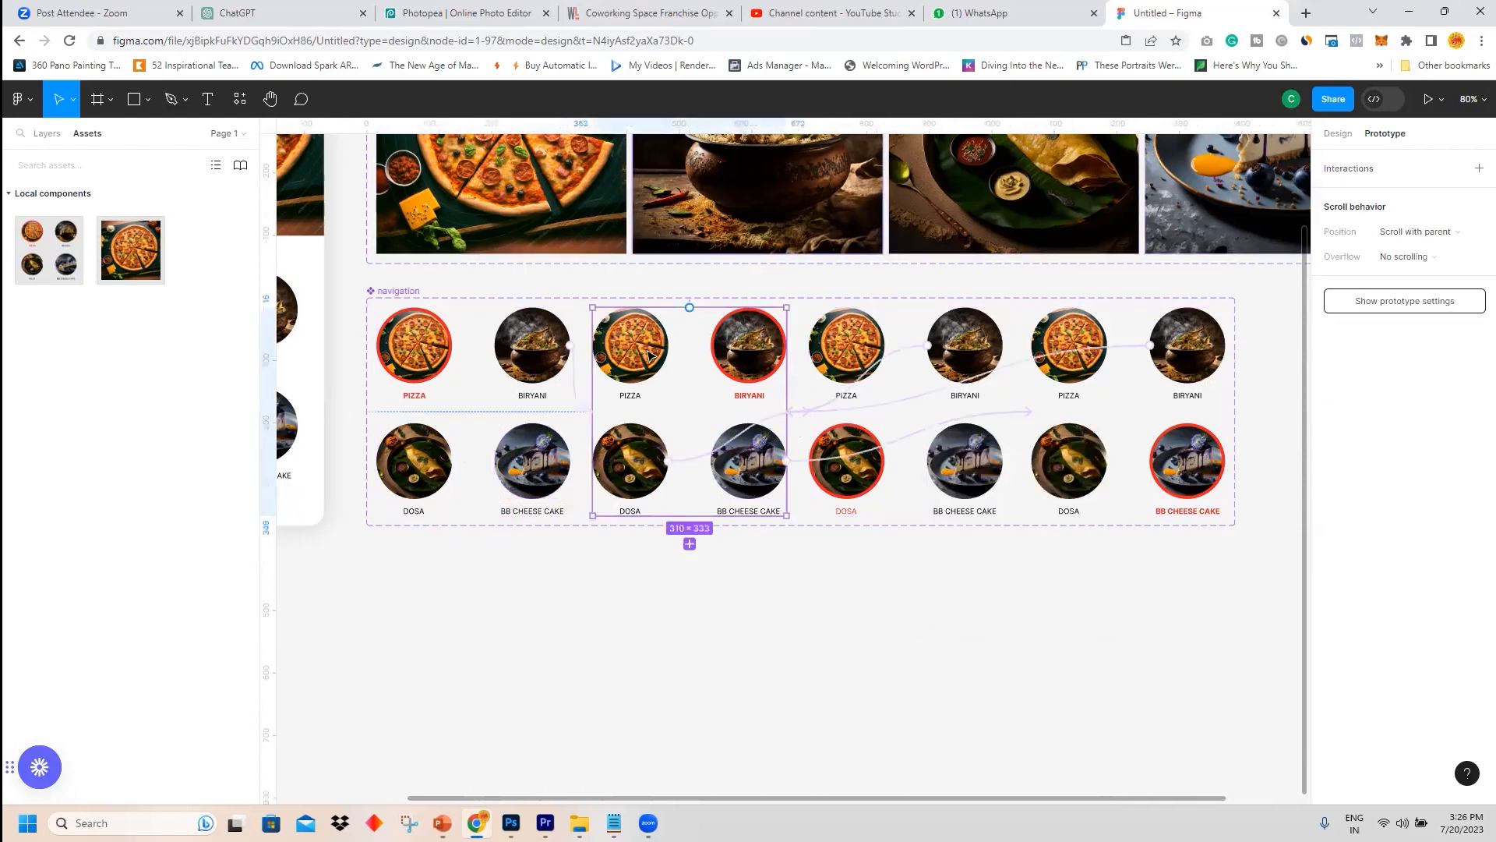
click(649, 354)
drag(661, 345, 486, 378)
click(849, 351)
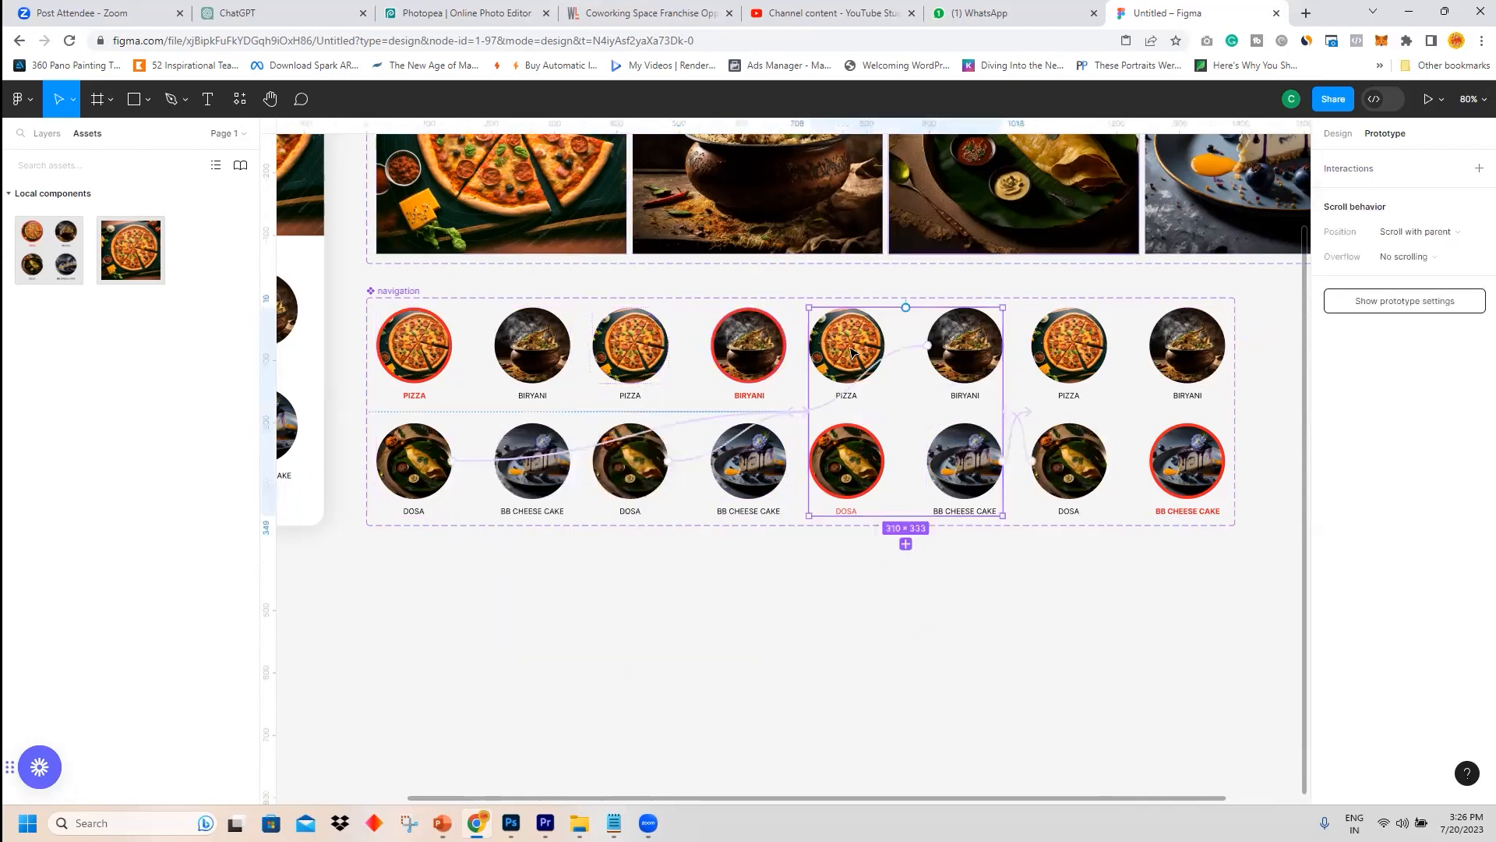
click(851, 352)
drag(883, 345, 458, 385)
Link the pizza circle in the fourth variant to the first variant.
click(1079, 372)
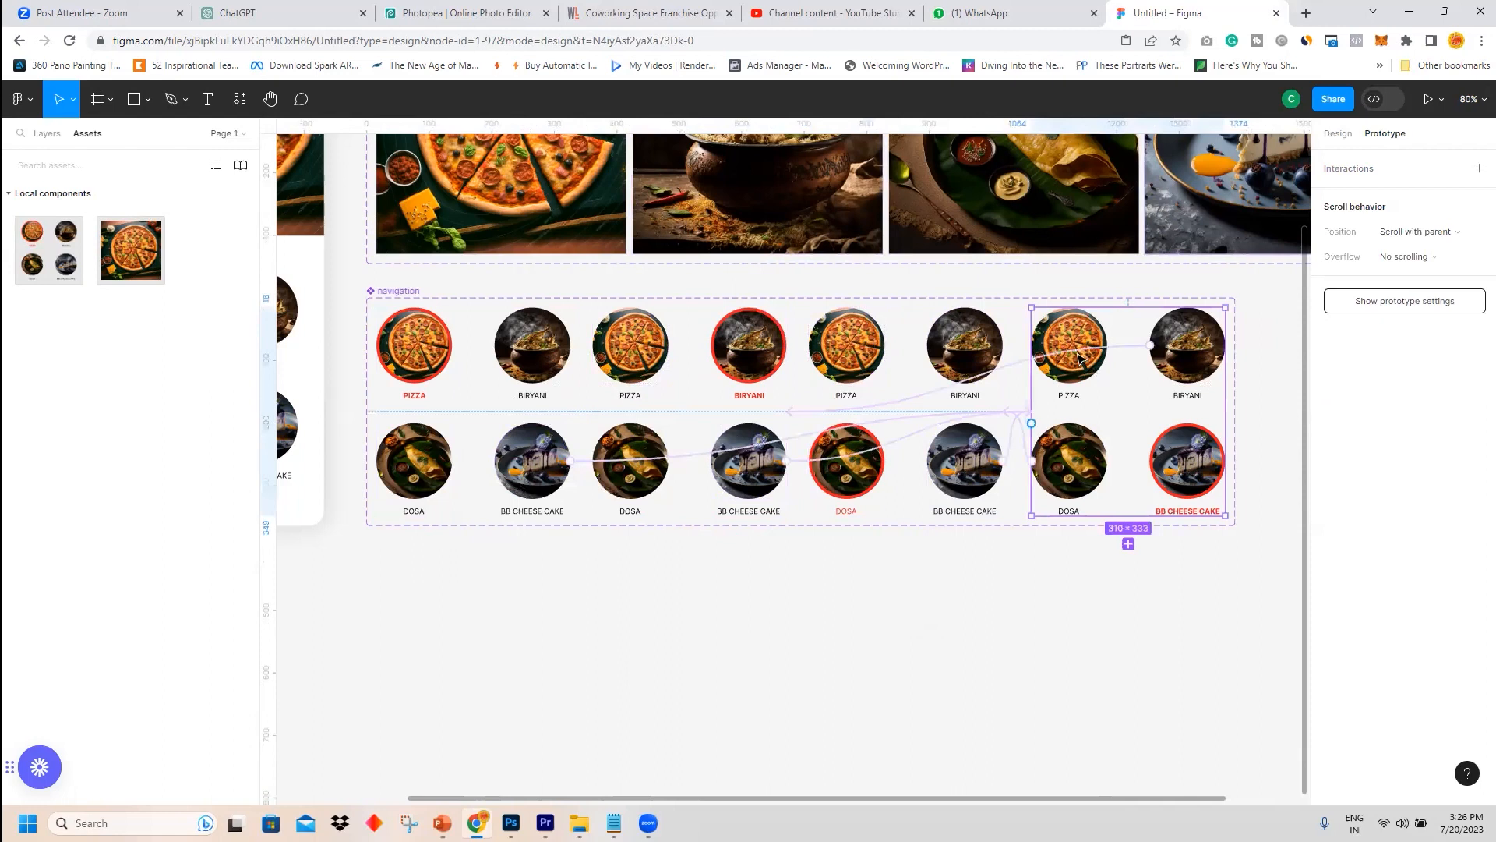
click(1073, 342)
drag(1100, 345, 460, 405)
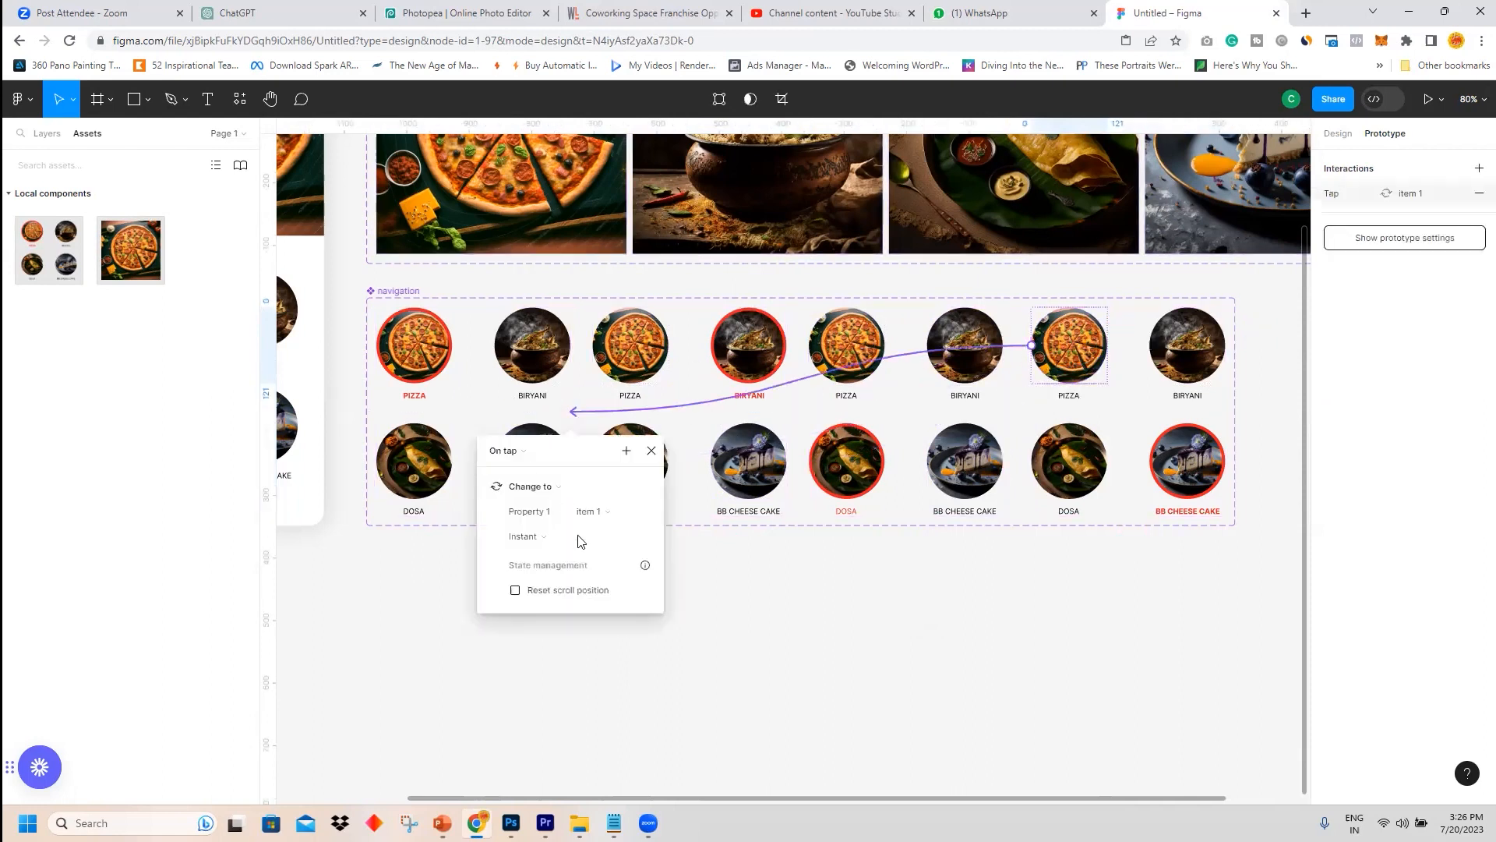
click(557, 661)
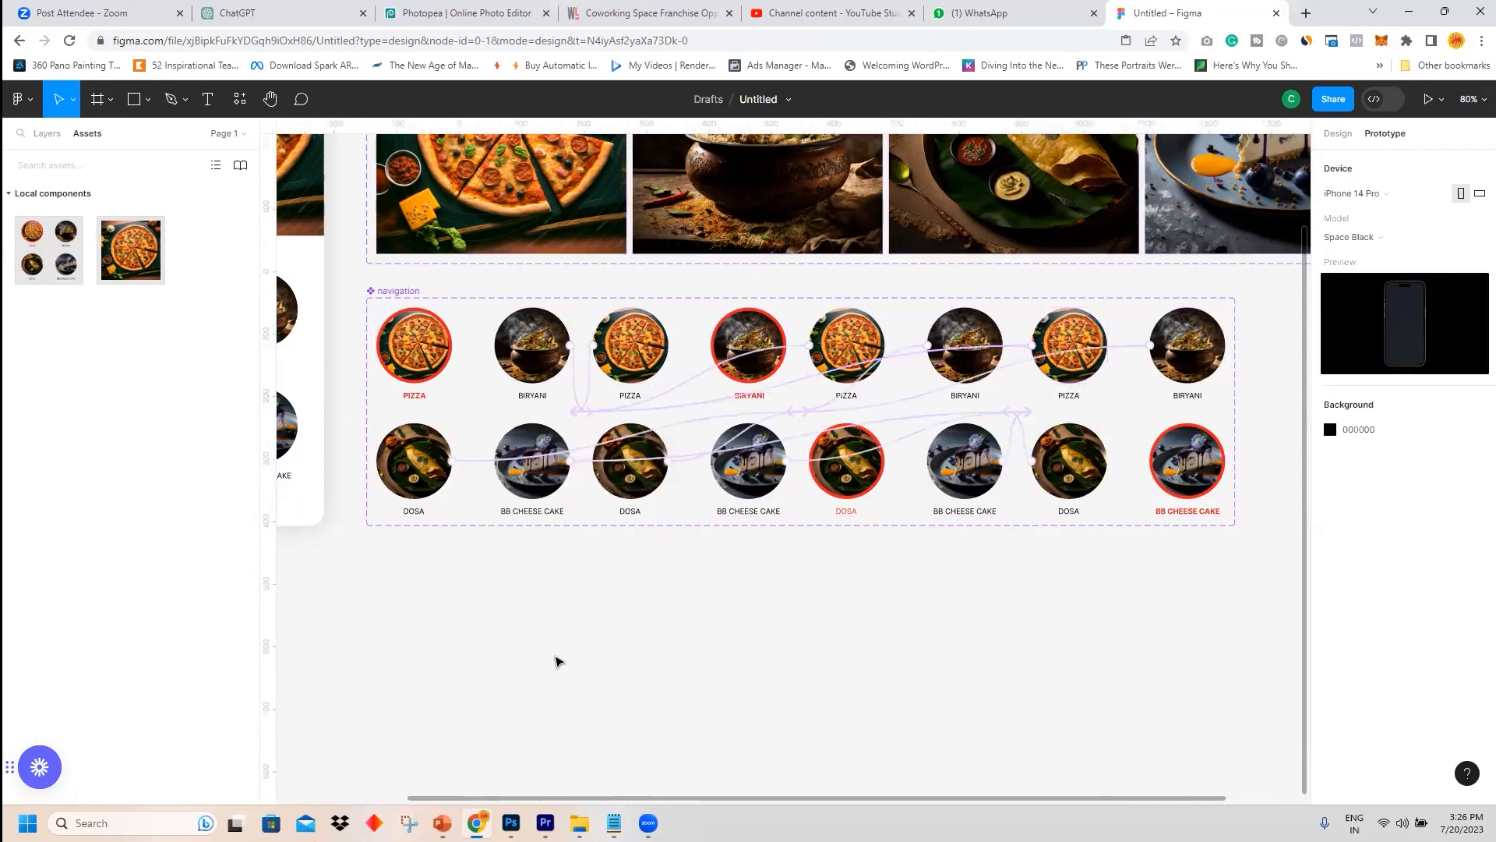
Switch the phone screen's navigation instance through the item 2, item 3 and item 4 variants.
click(1338, 133)
click(767, 337)
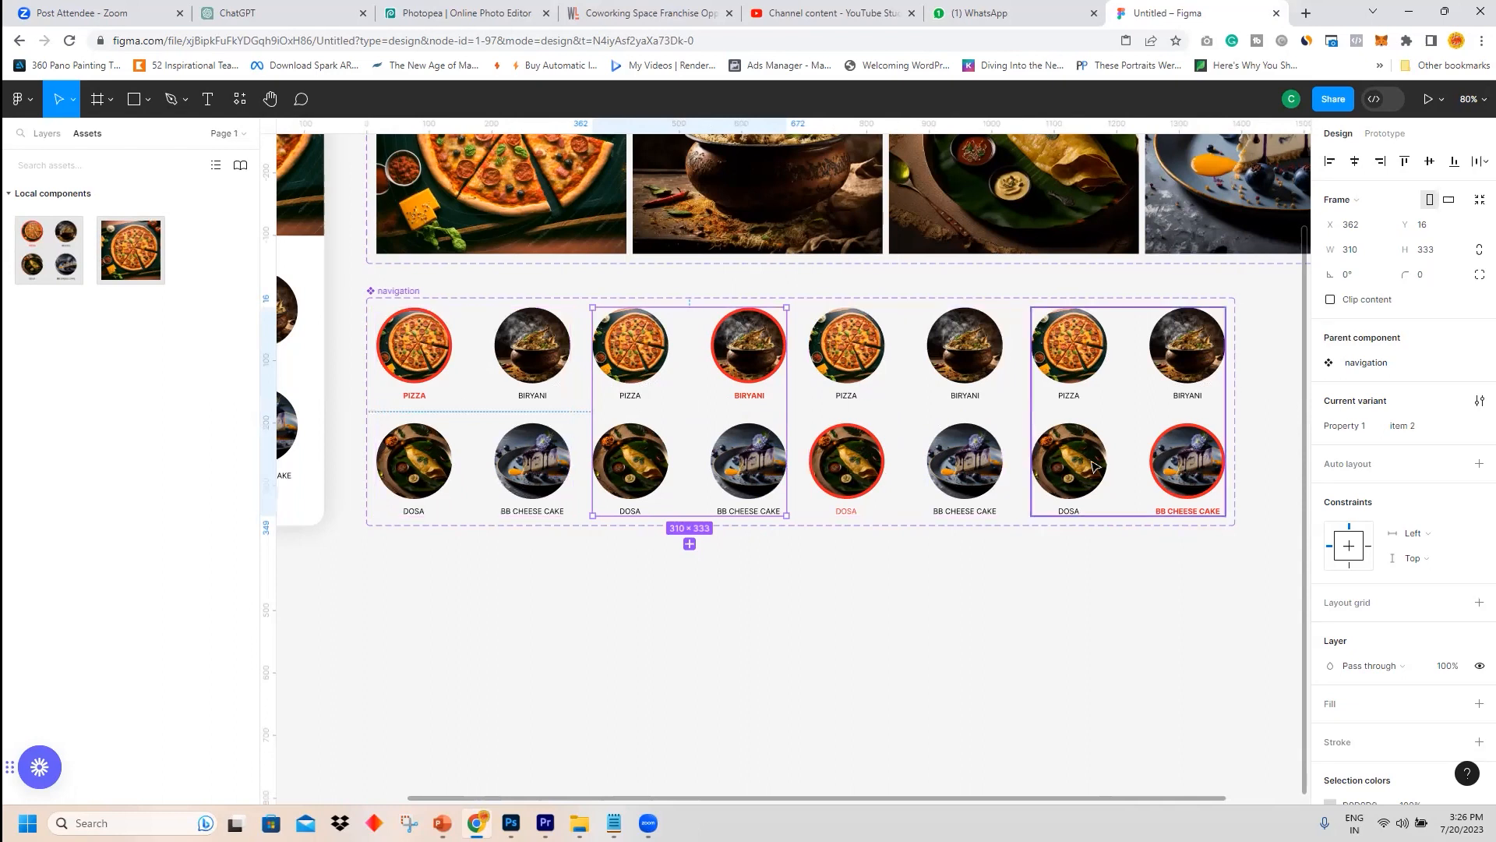
click(1015, 621)
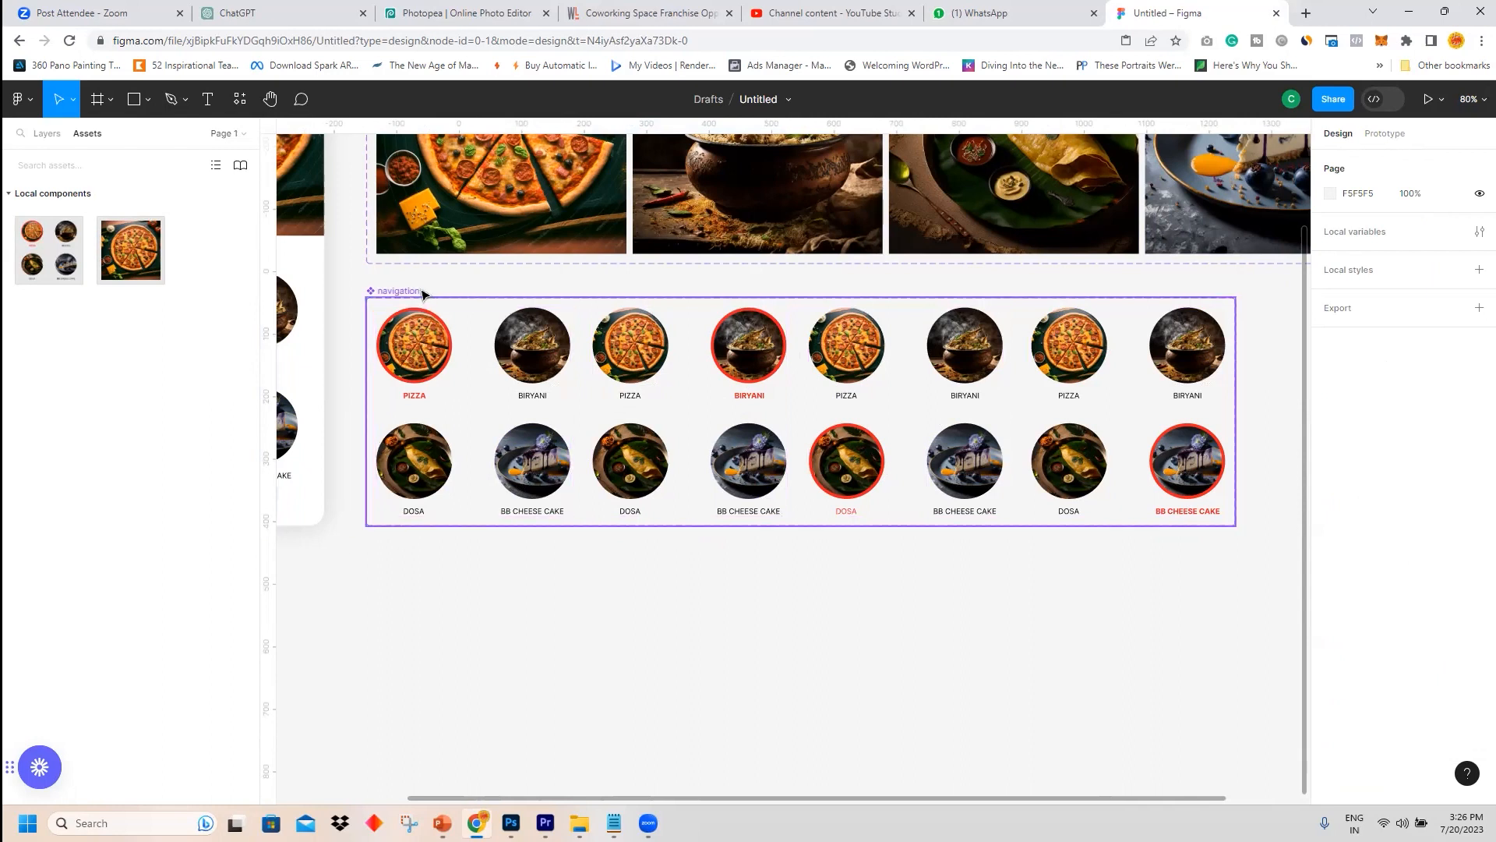
scroll(415, 520, down, 3)
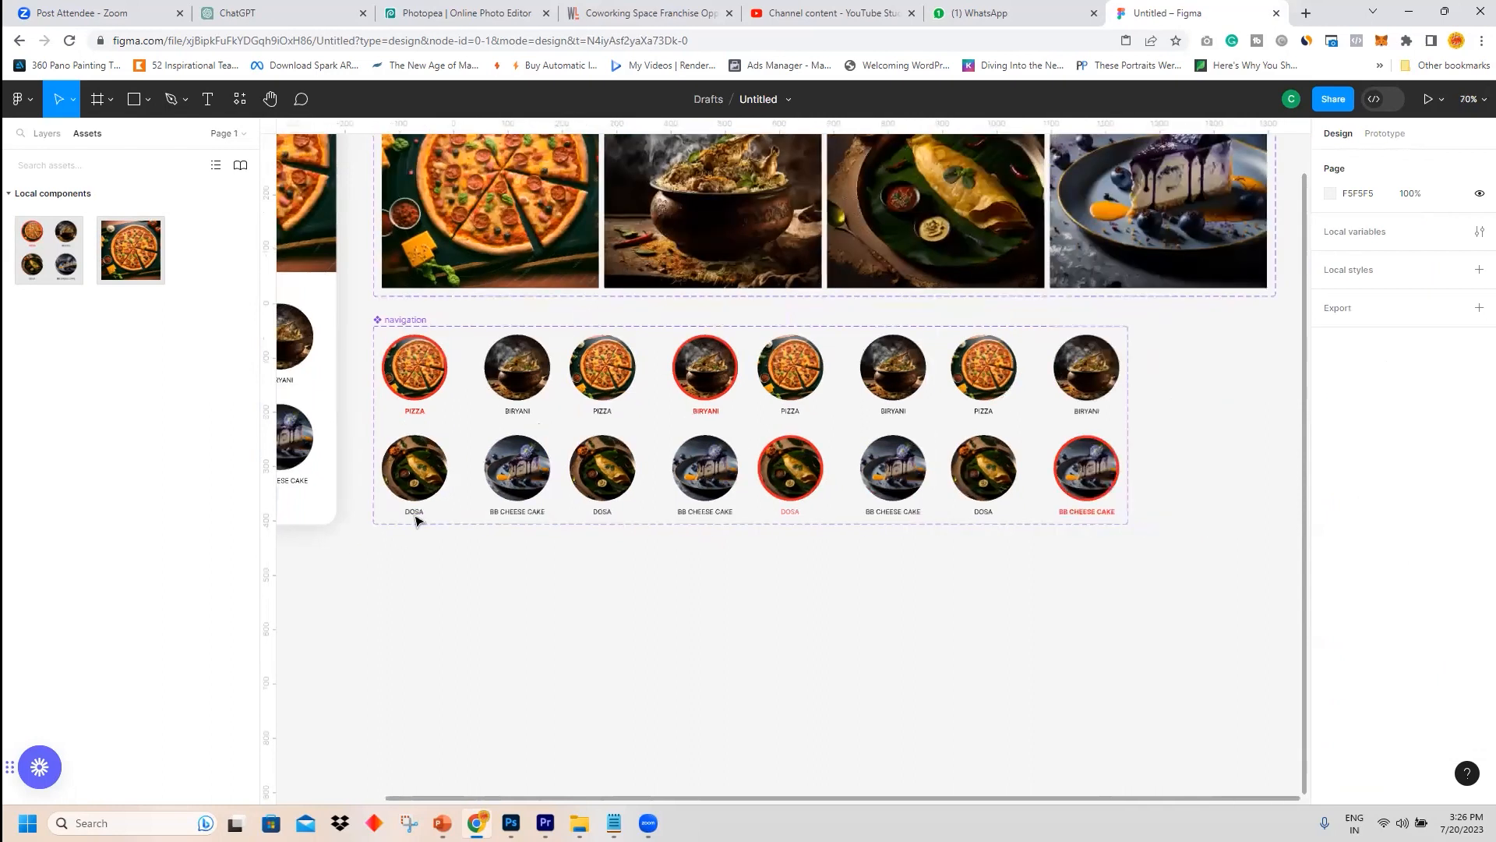
drag(442, 596, 771, 568)
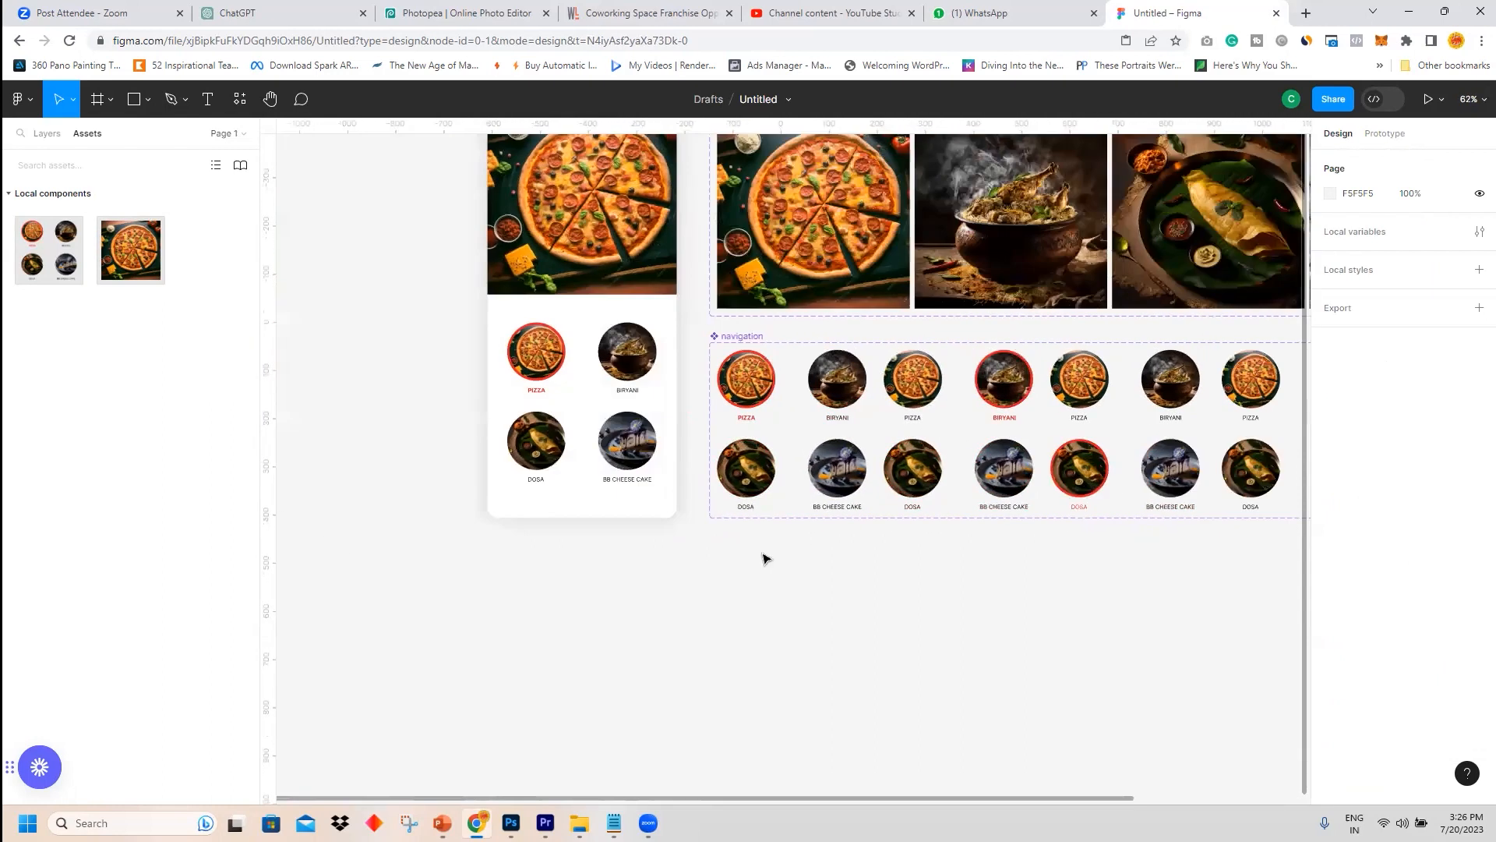
click(563, 360)
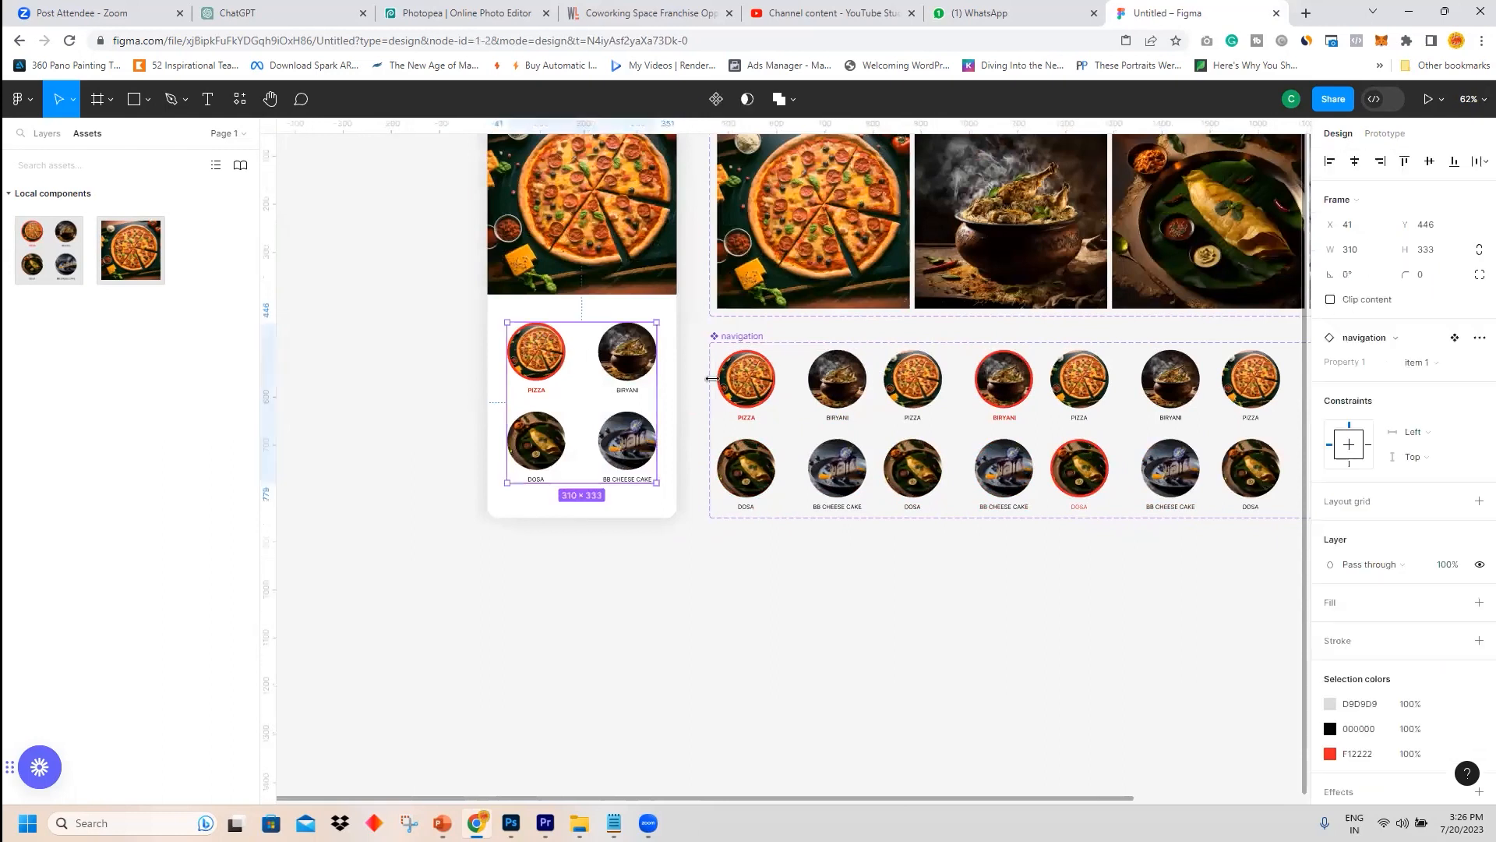
click(1448, 366)
click(1431, 380)
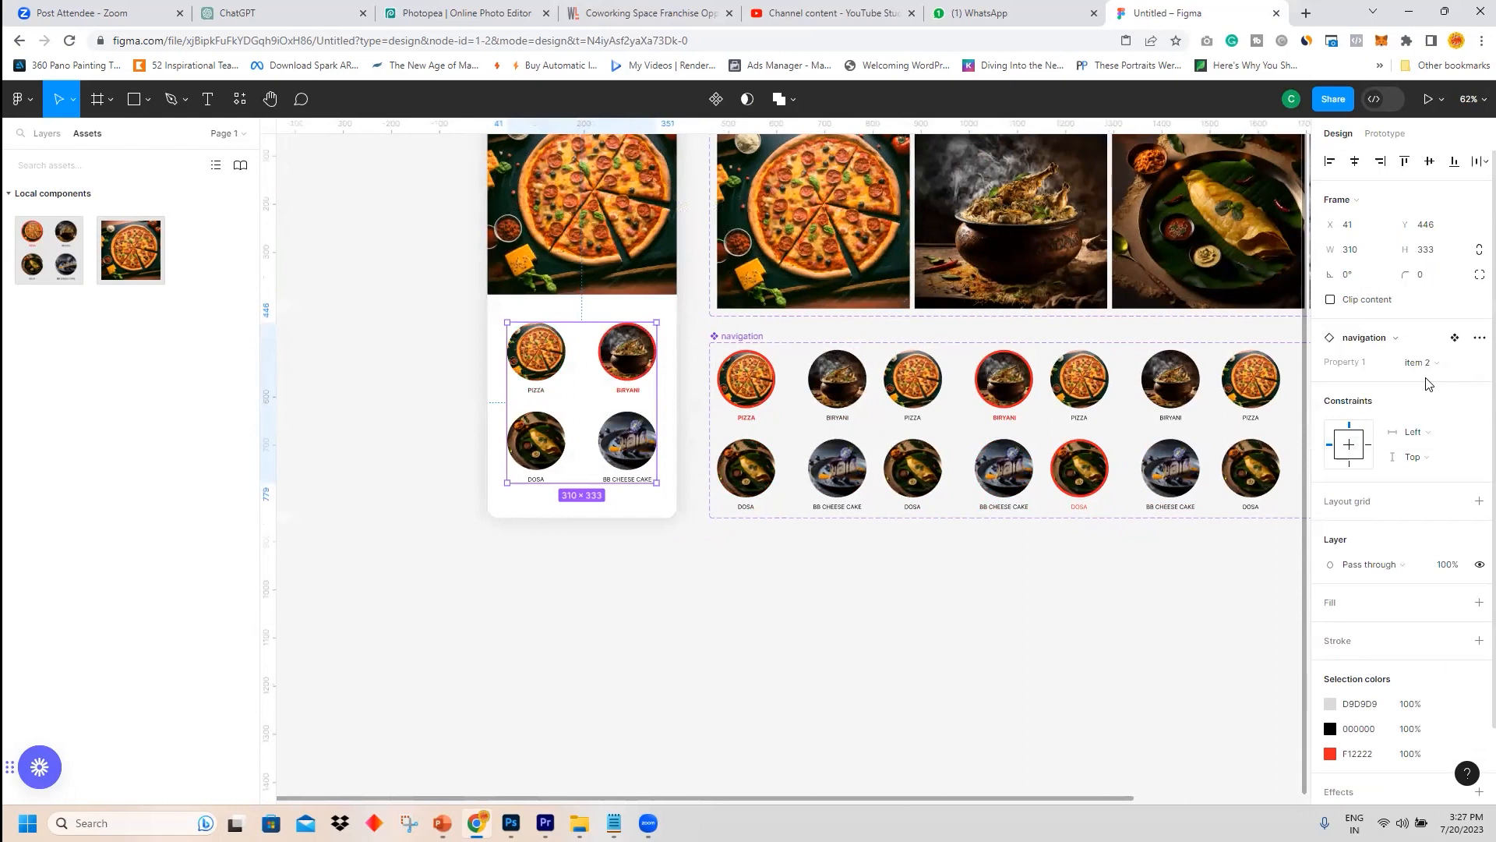
click(1450, 366)
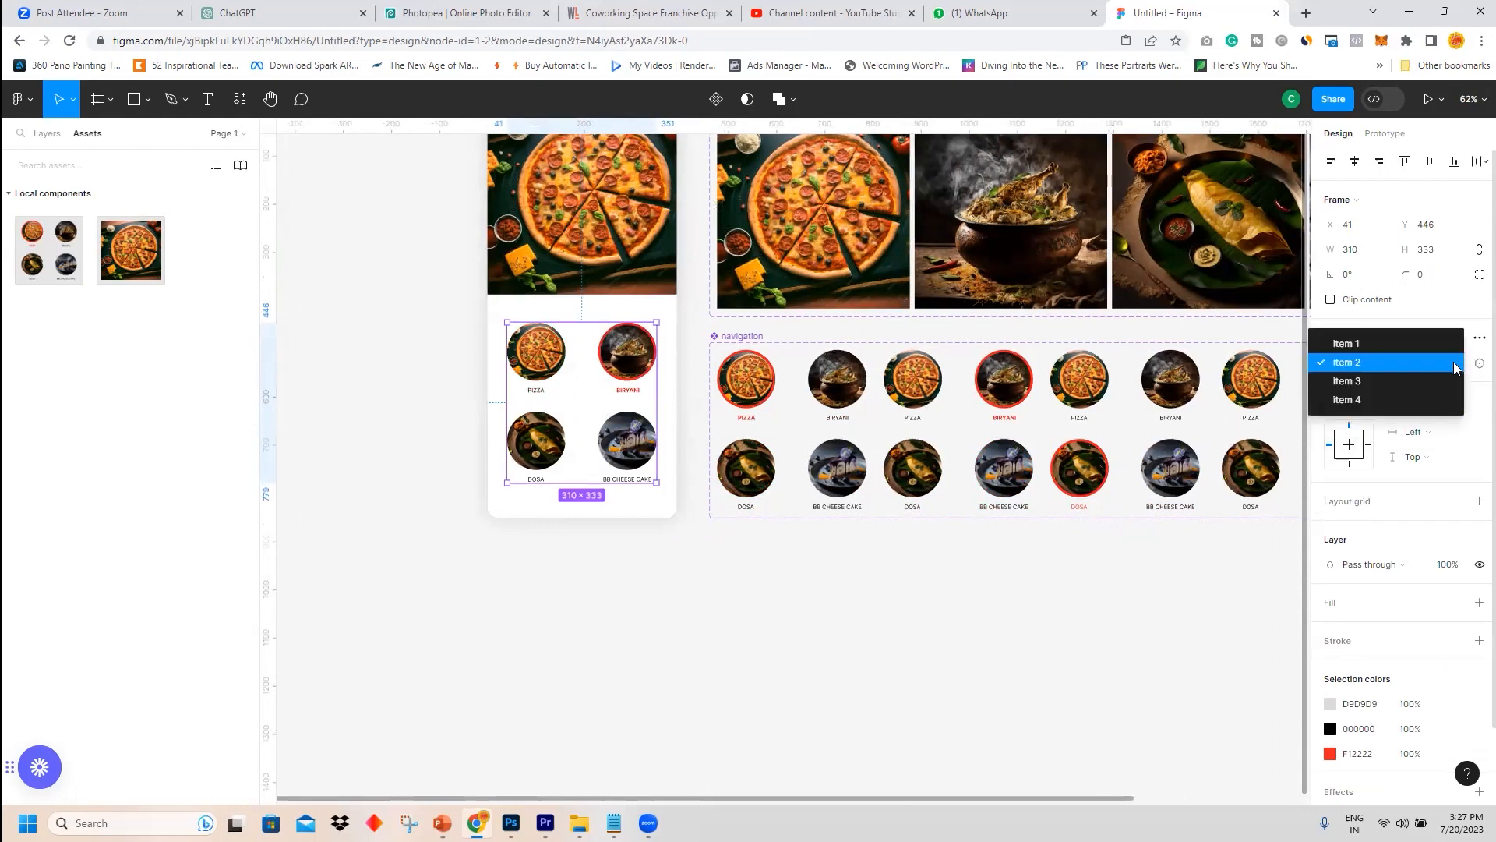
click(1404, 381)
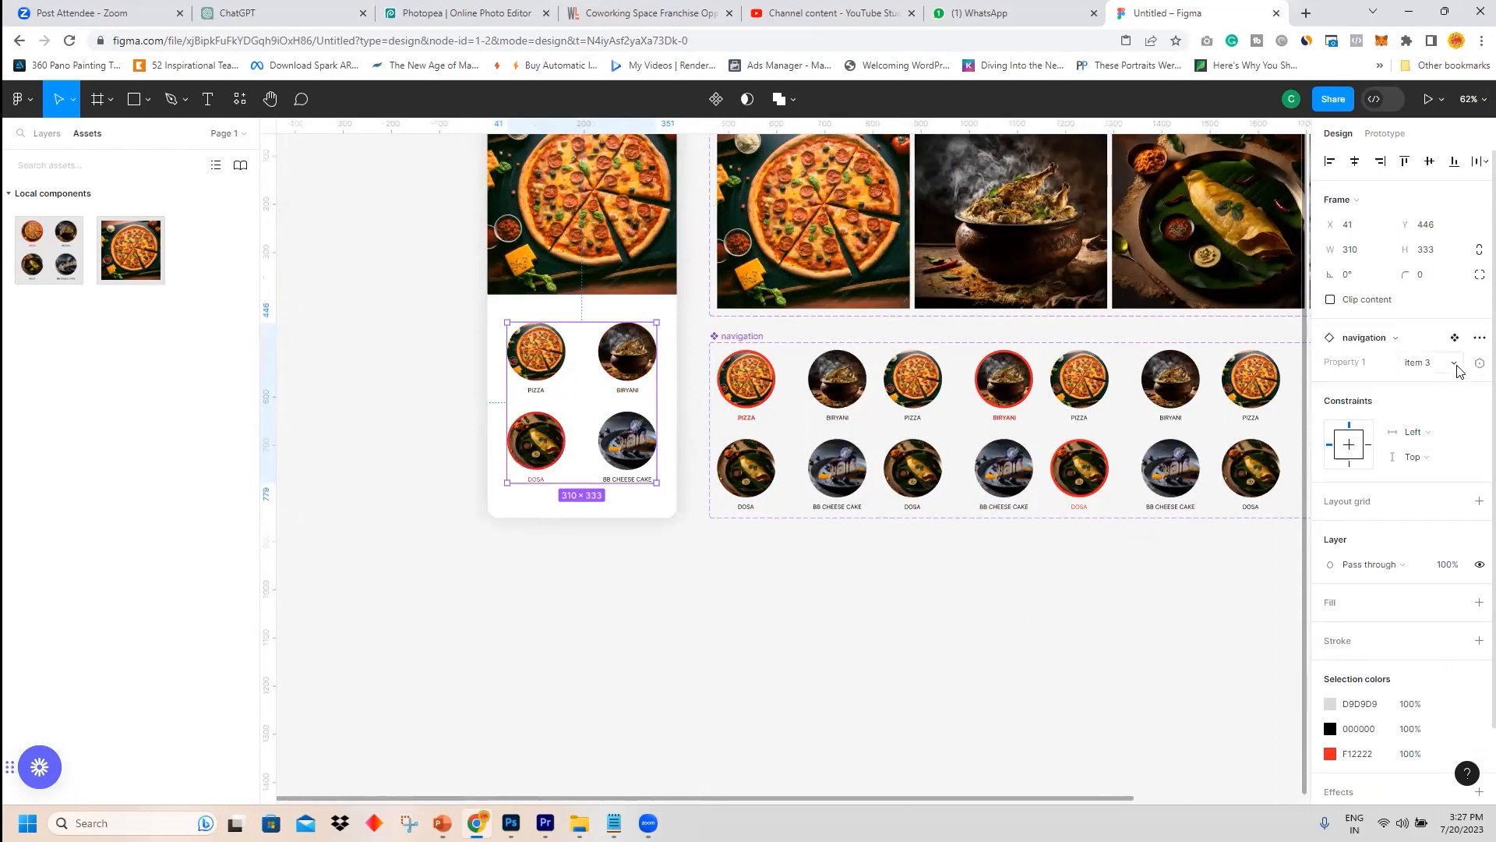
click(1454, 367)
click(1410, 380)
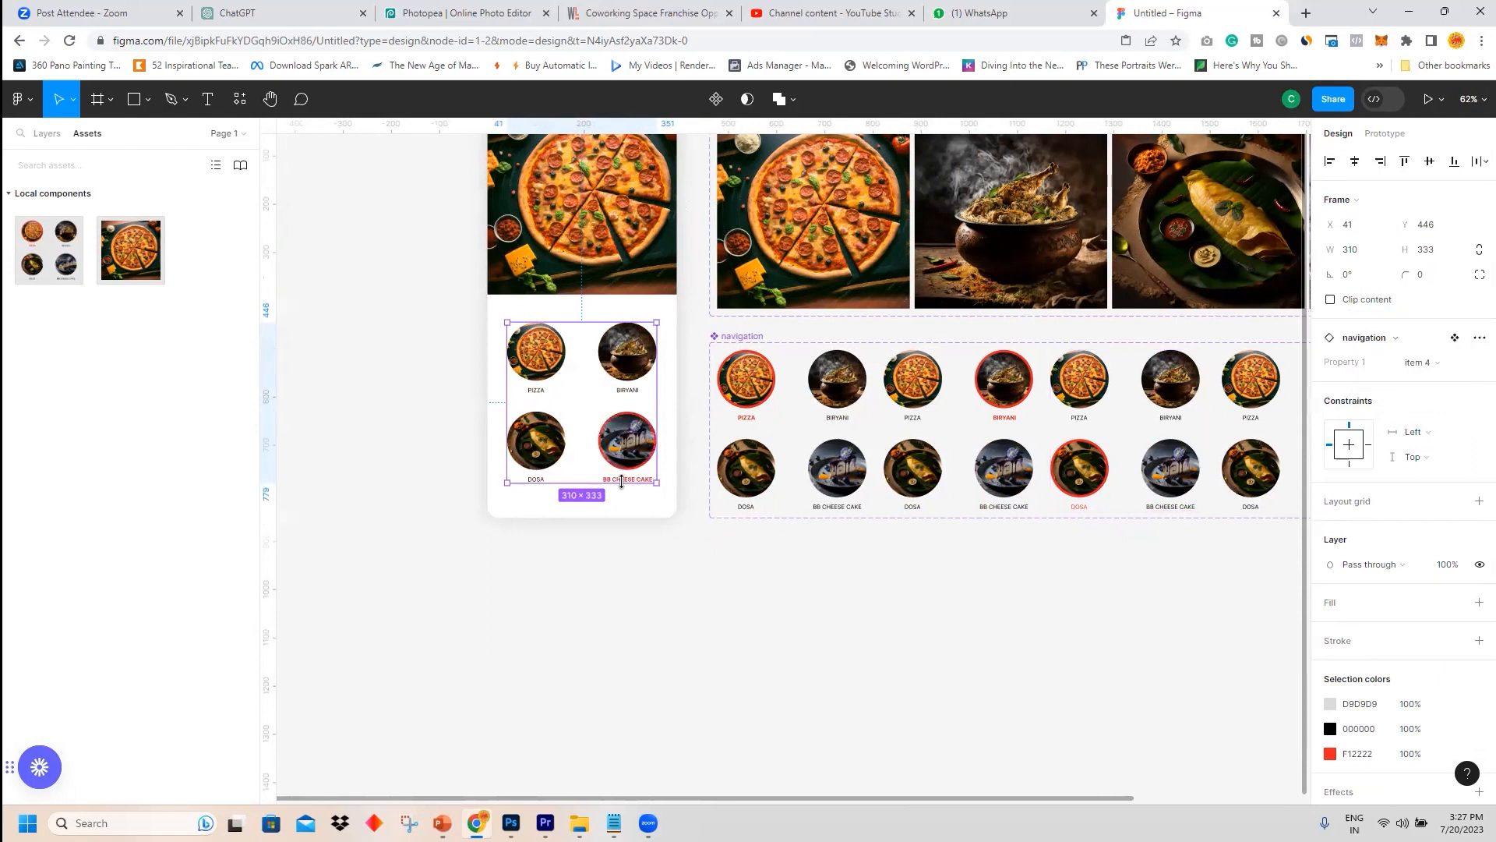
click(763, 577)
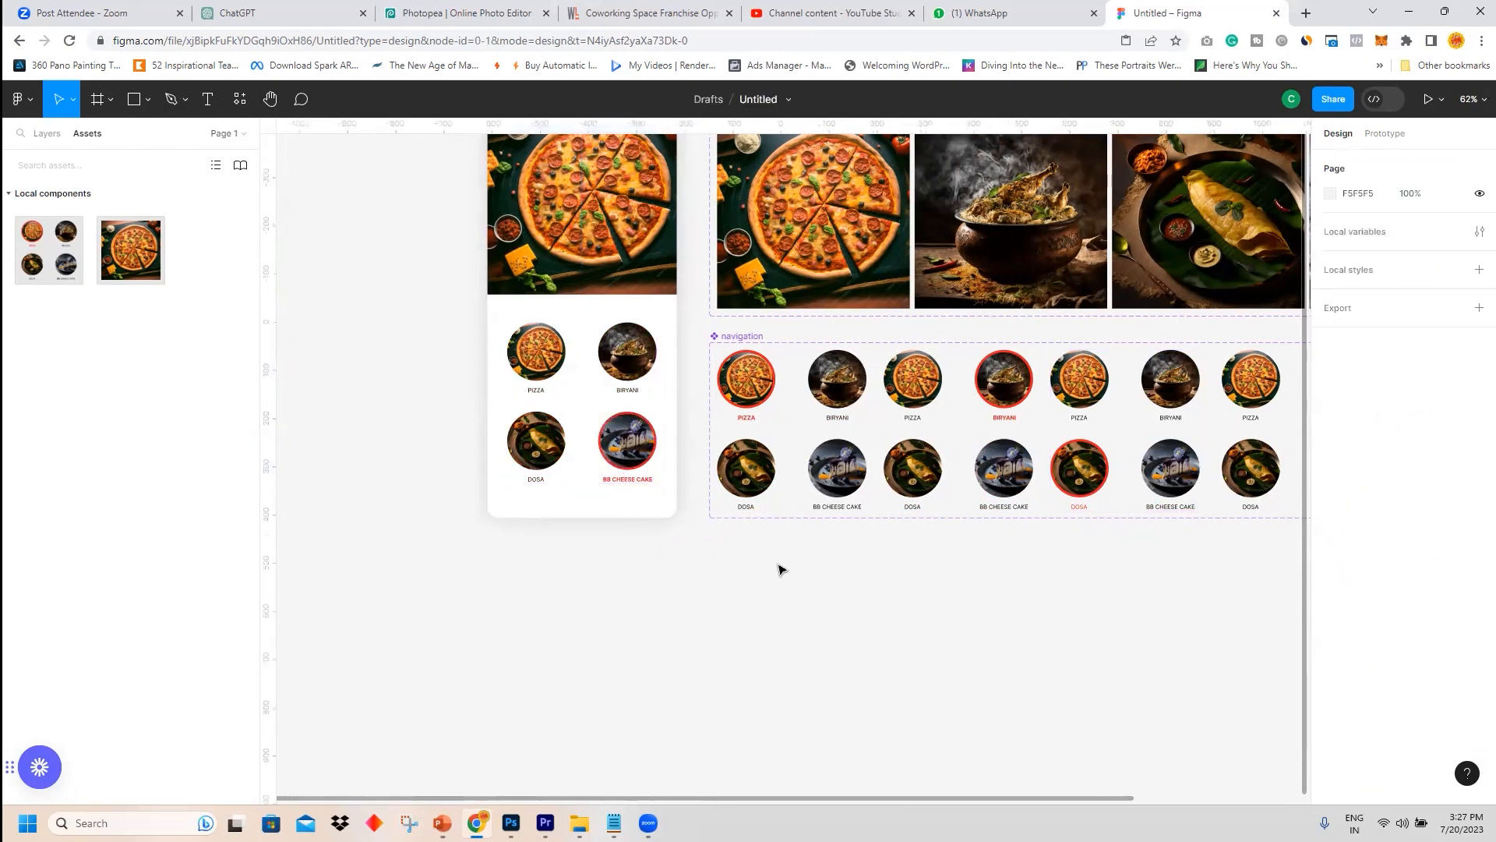
drag(769, 573, 670, 632)
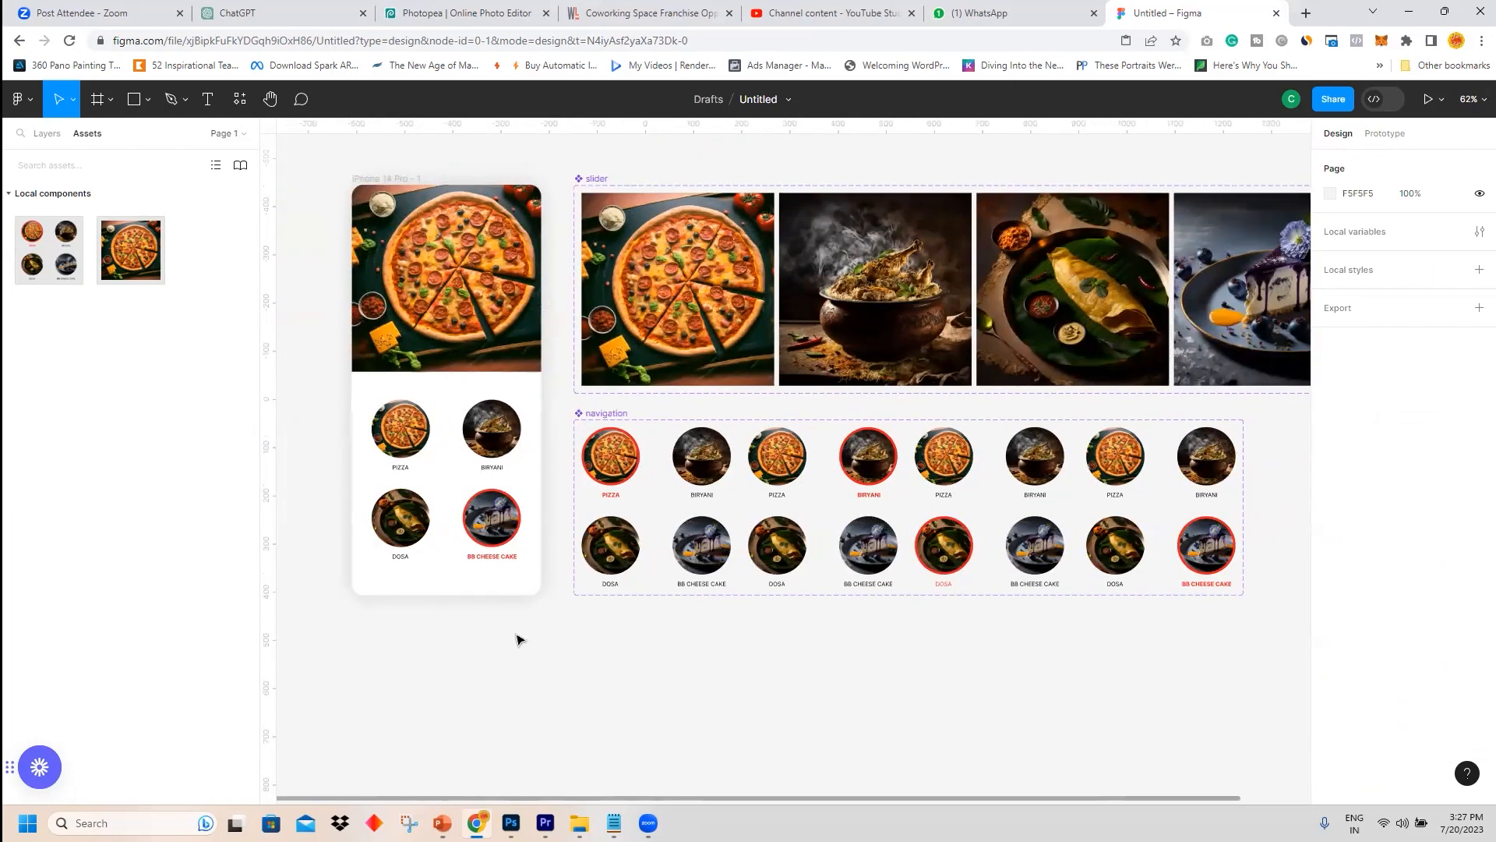
Create a string variable named currentItem with the value item 2 in the local variables panel.
click(1478, 234)
click(1140, 346)
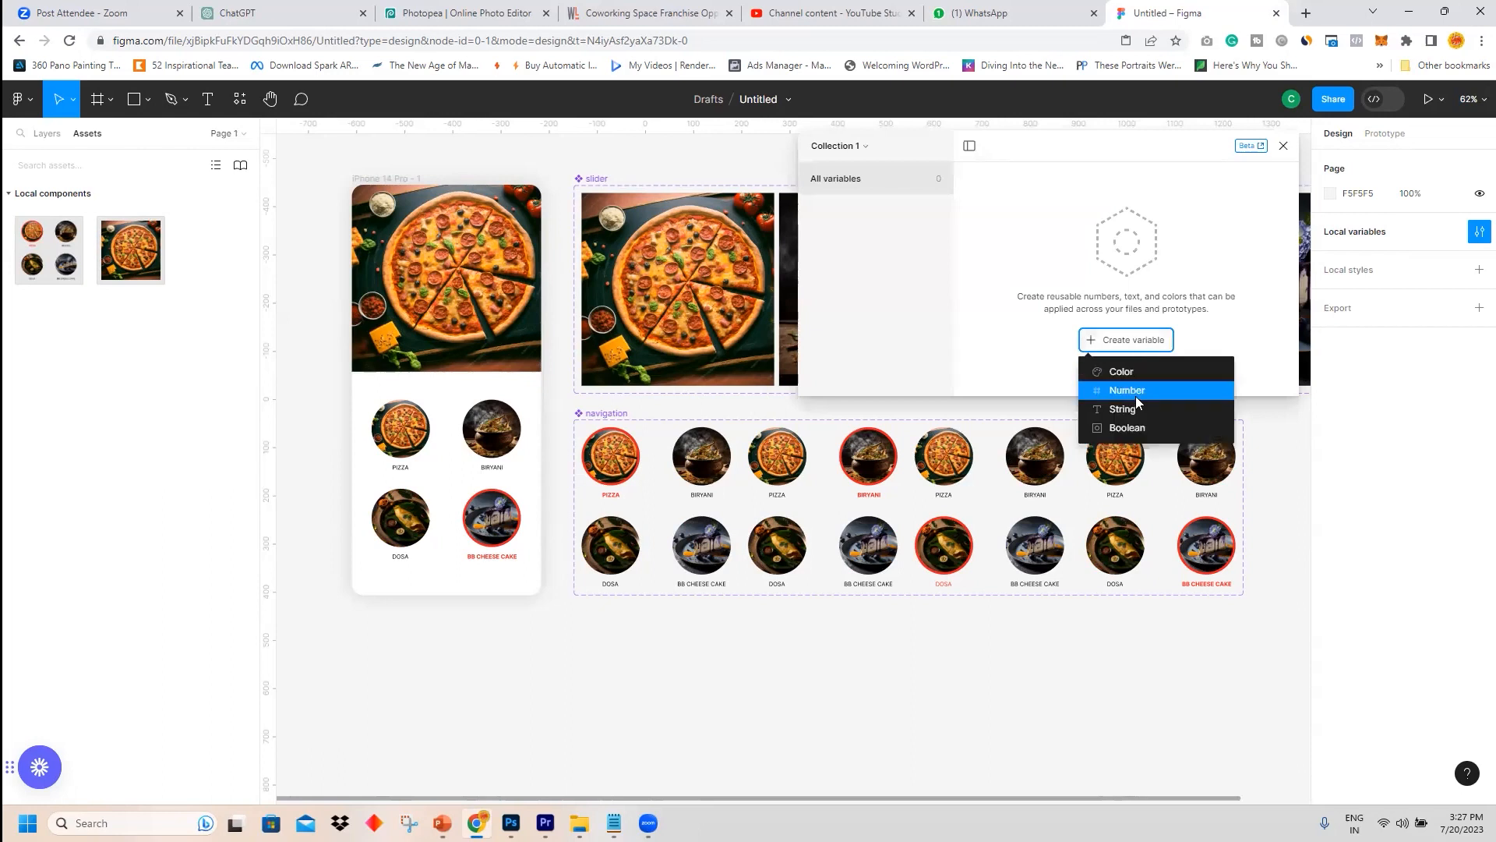
click(1122, 407)
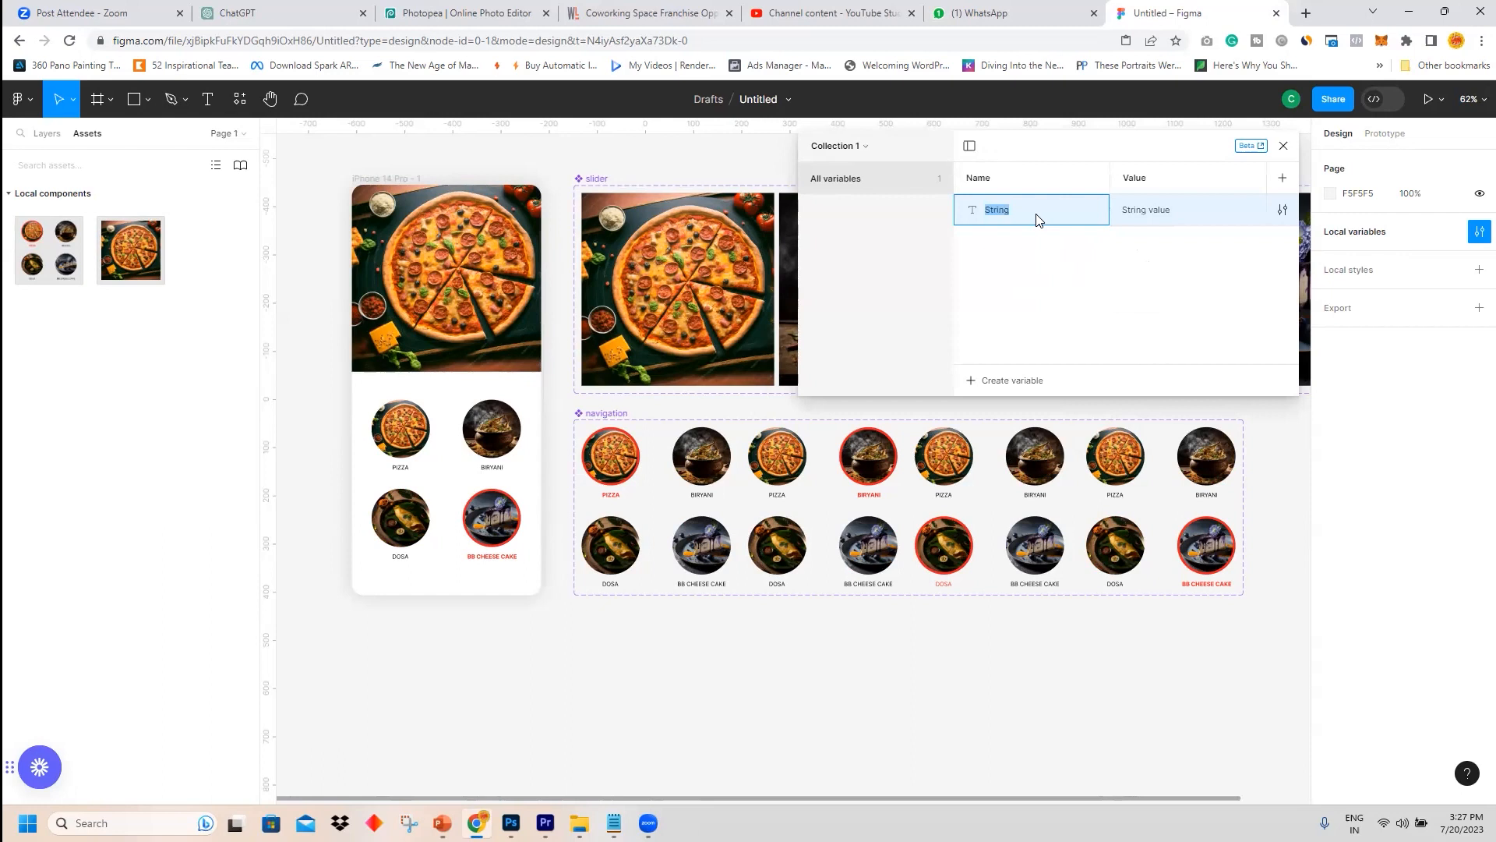
text(Currentitem)
drag(992, 212, 986, 212)
click(1156, 210)
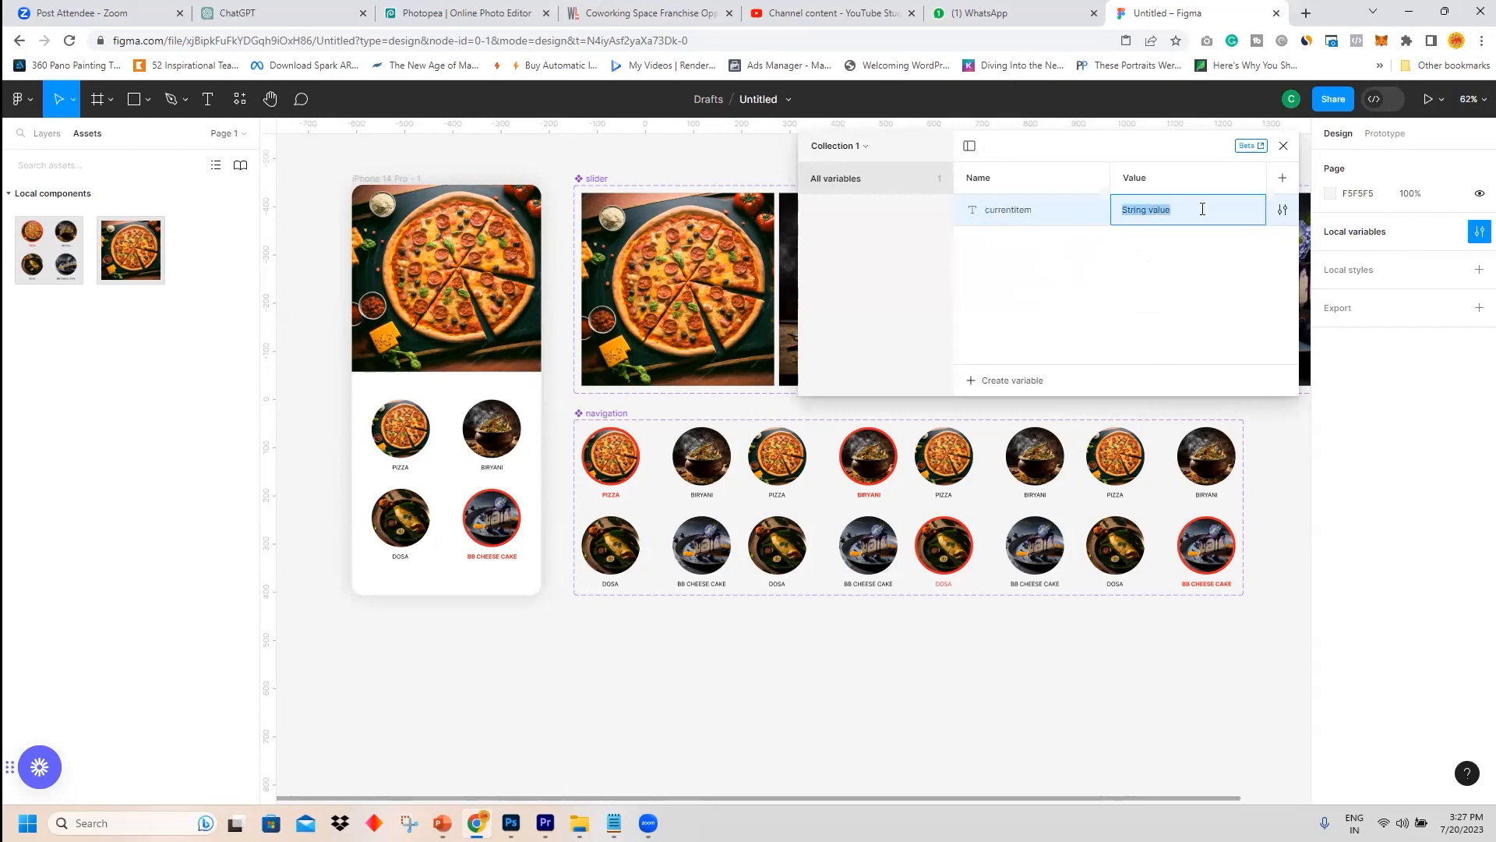
key(BackSpace)
click(1182, 264)
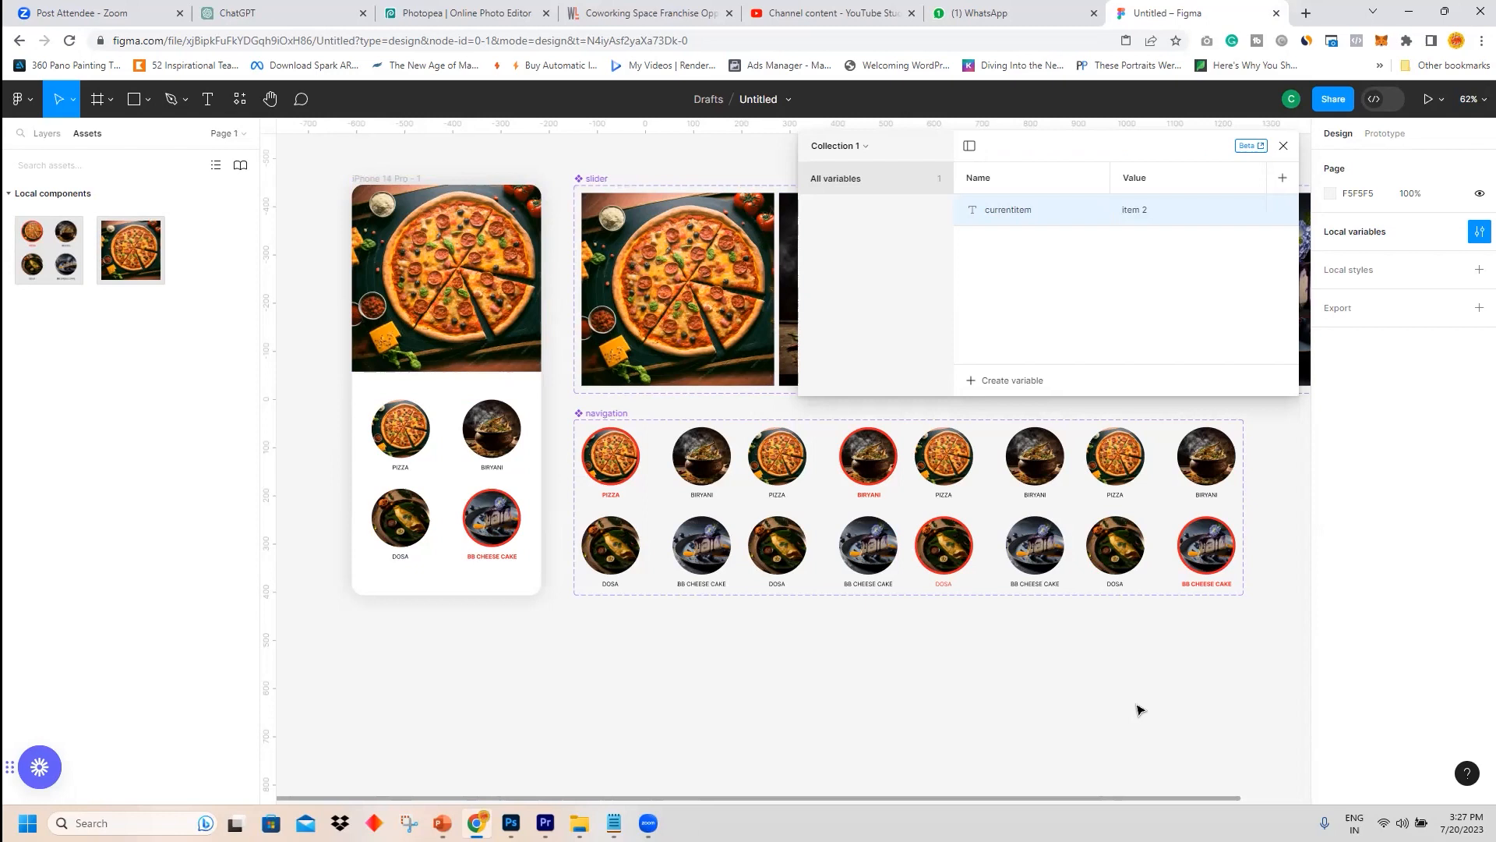
click(1284, 146)
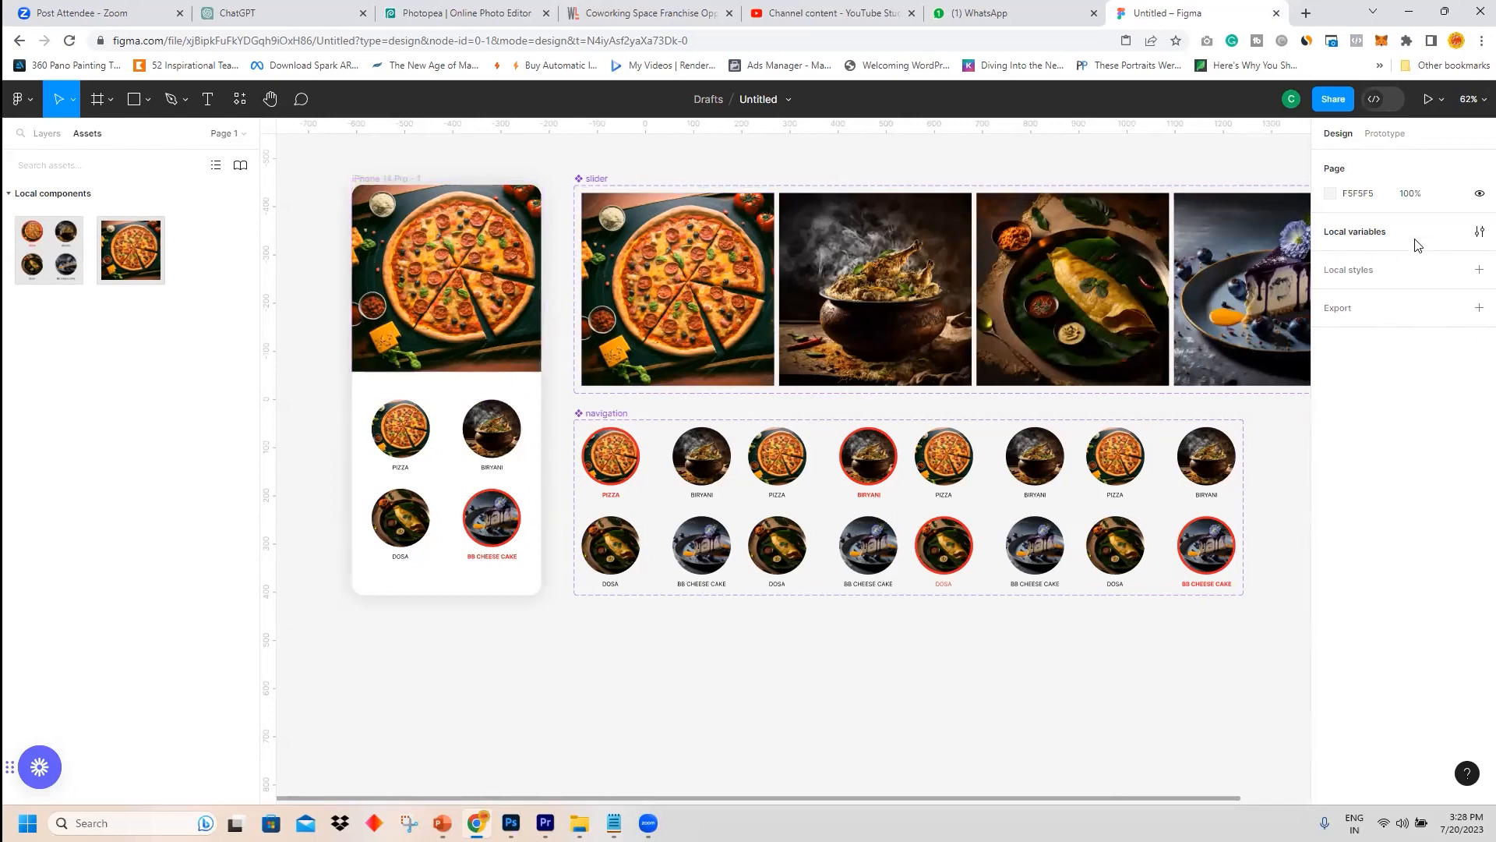
Bind the phone screen's slider instance Property 1 to the currentItem variable.
click(502, 247)
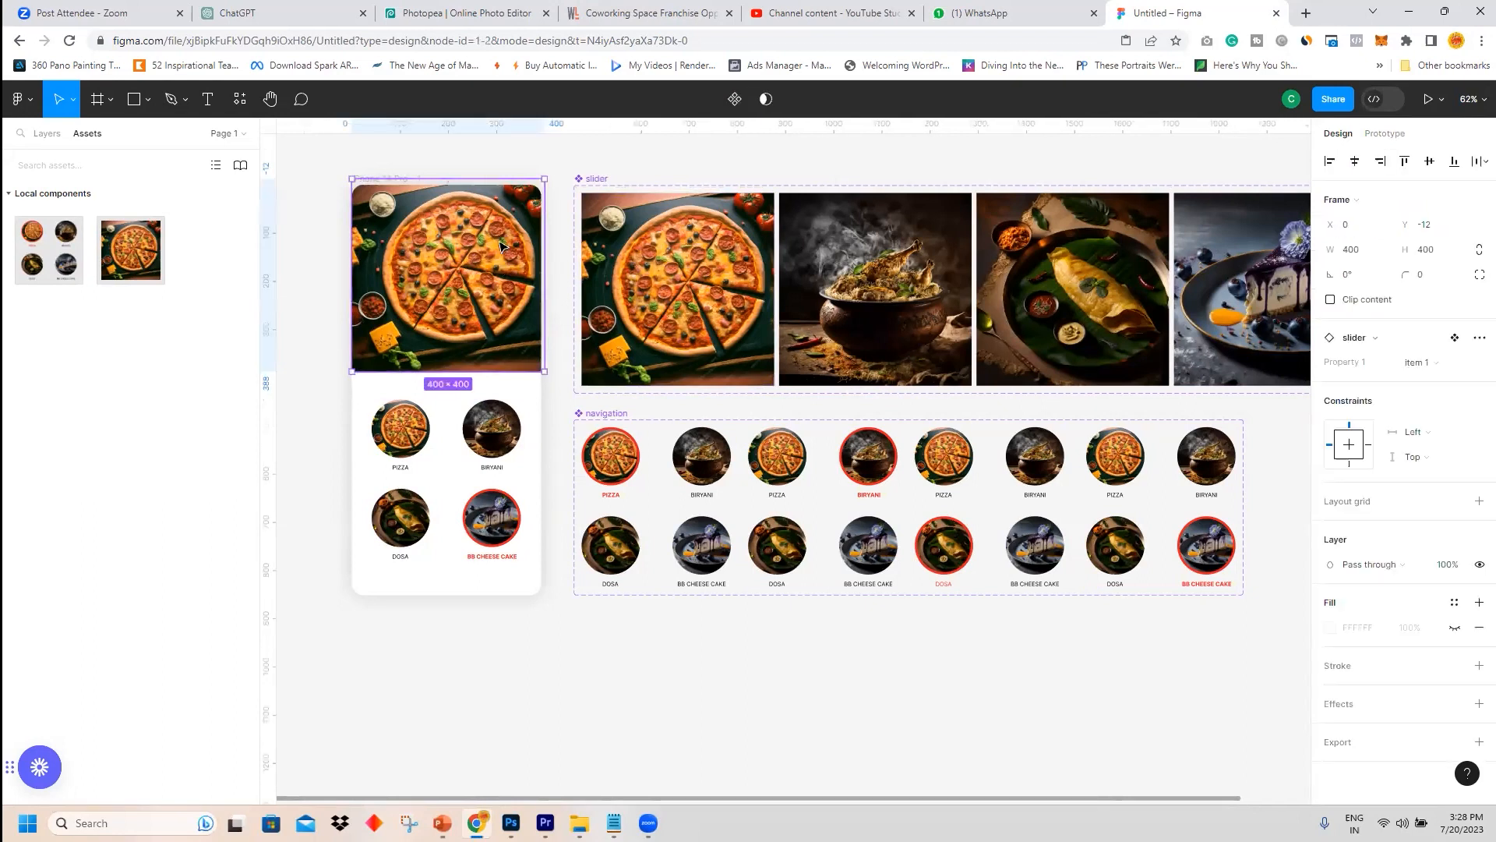
drag(502, 246, 501, 241)
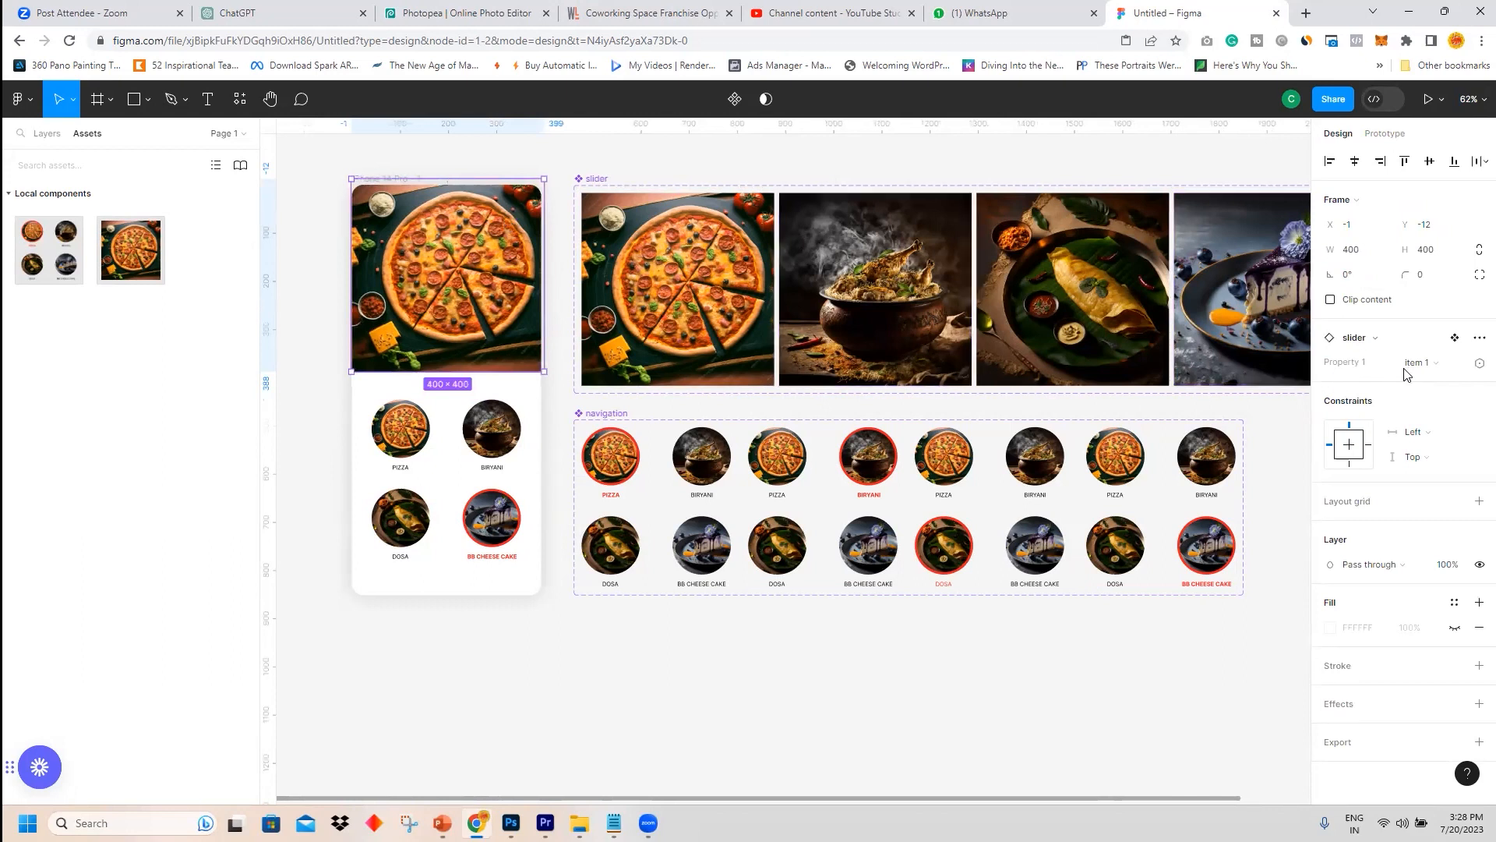
click(1479, 365)
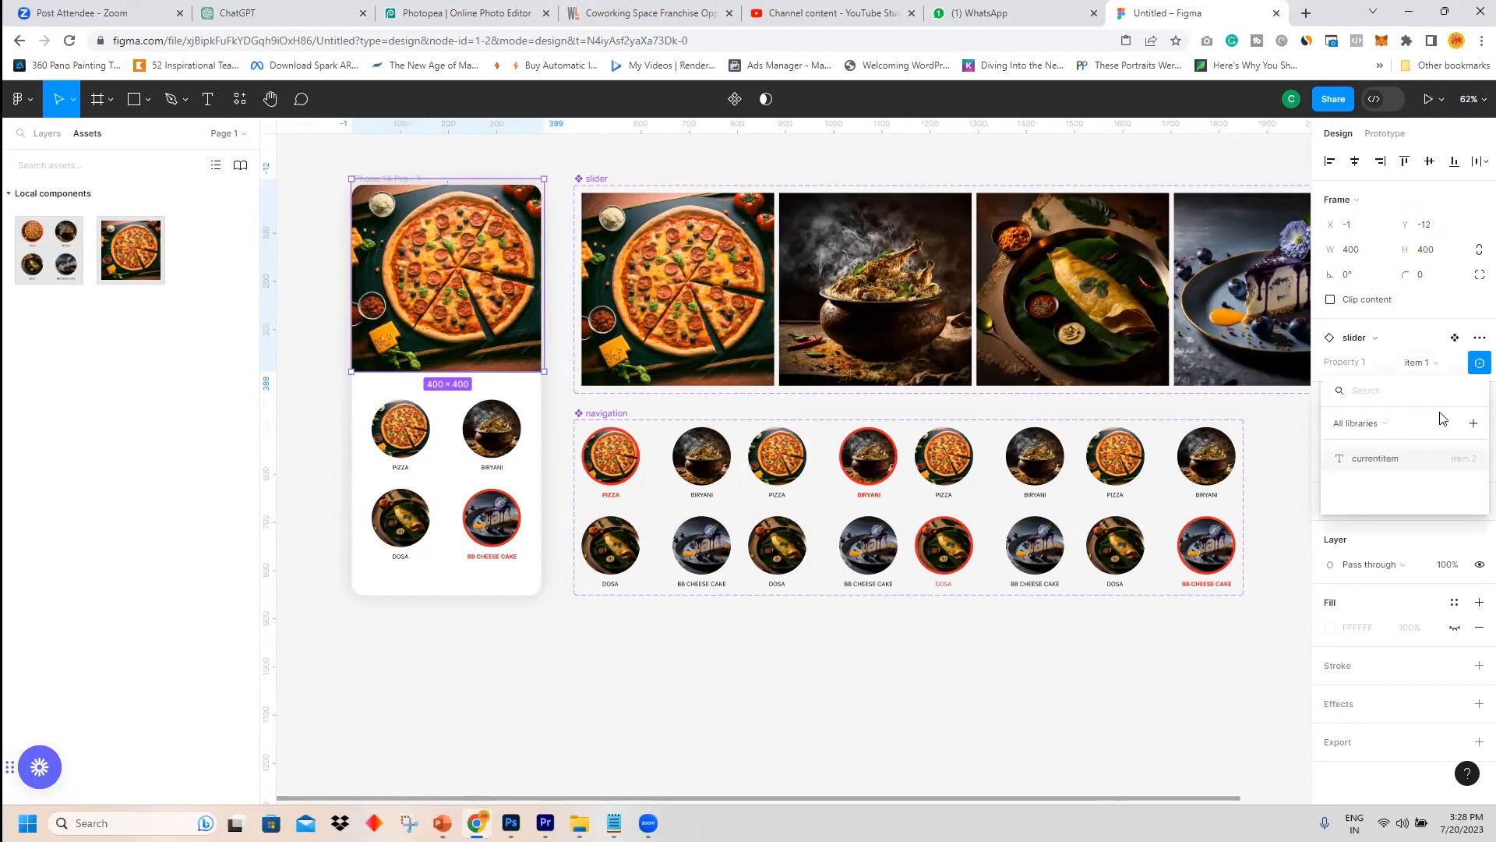
click(1394, 466)
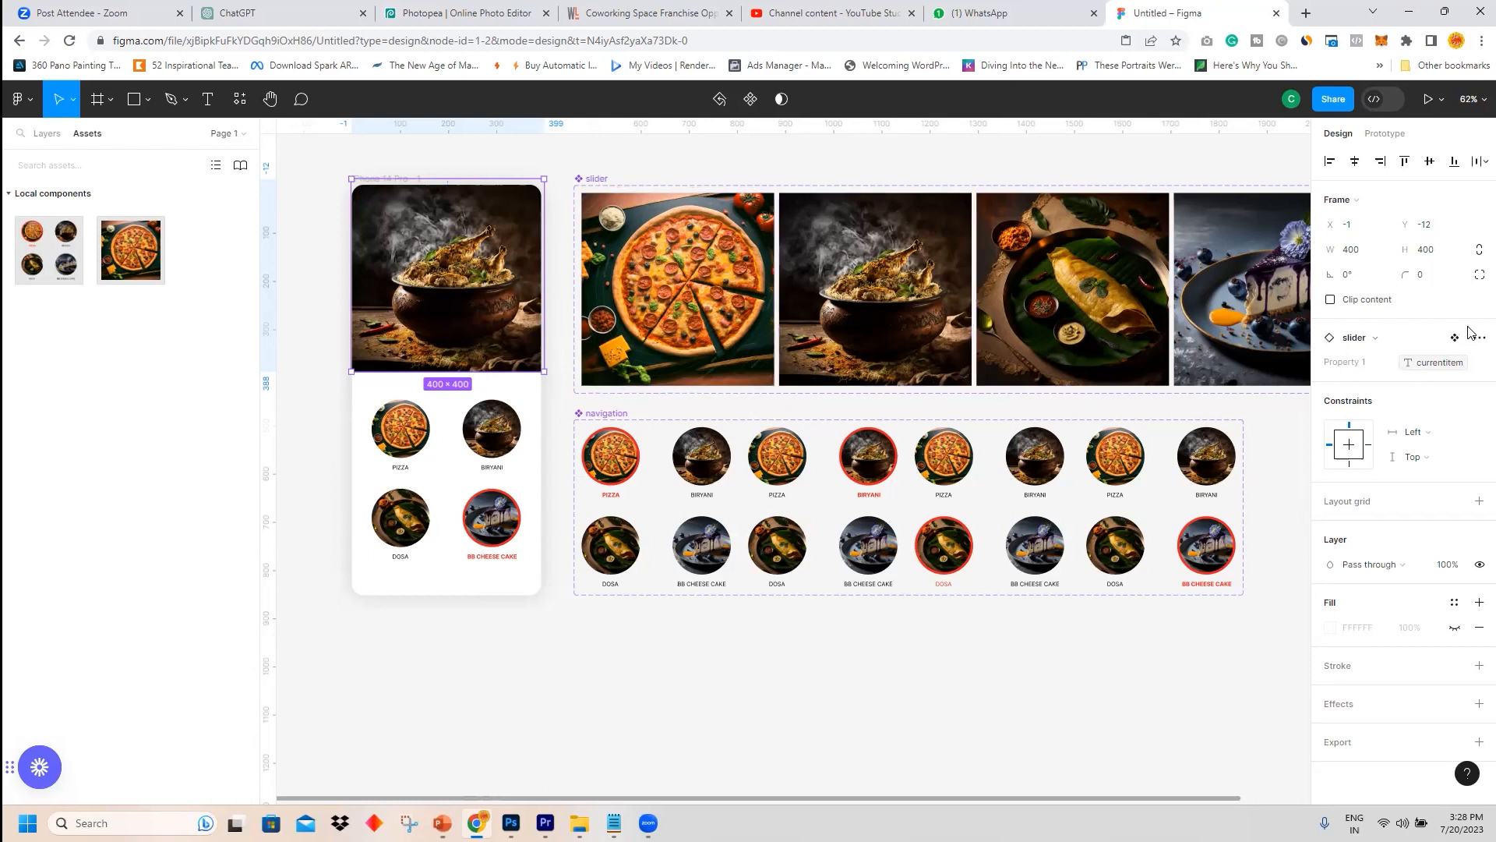
Bind the phone screen's navigation instance Property 1 to the currentItem variable.
click(461, 423)
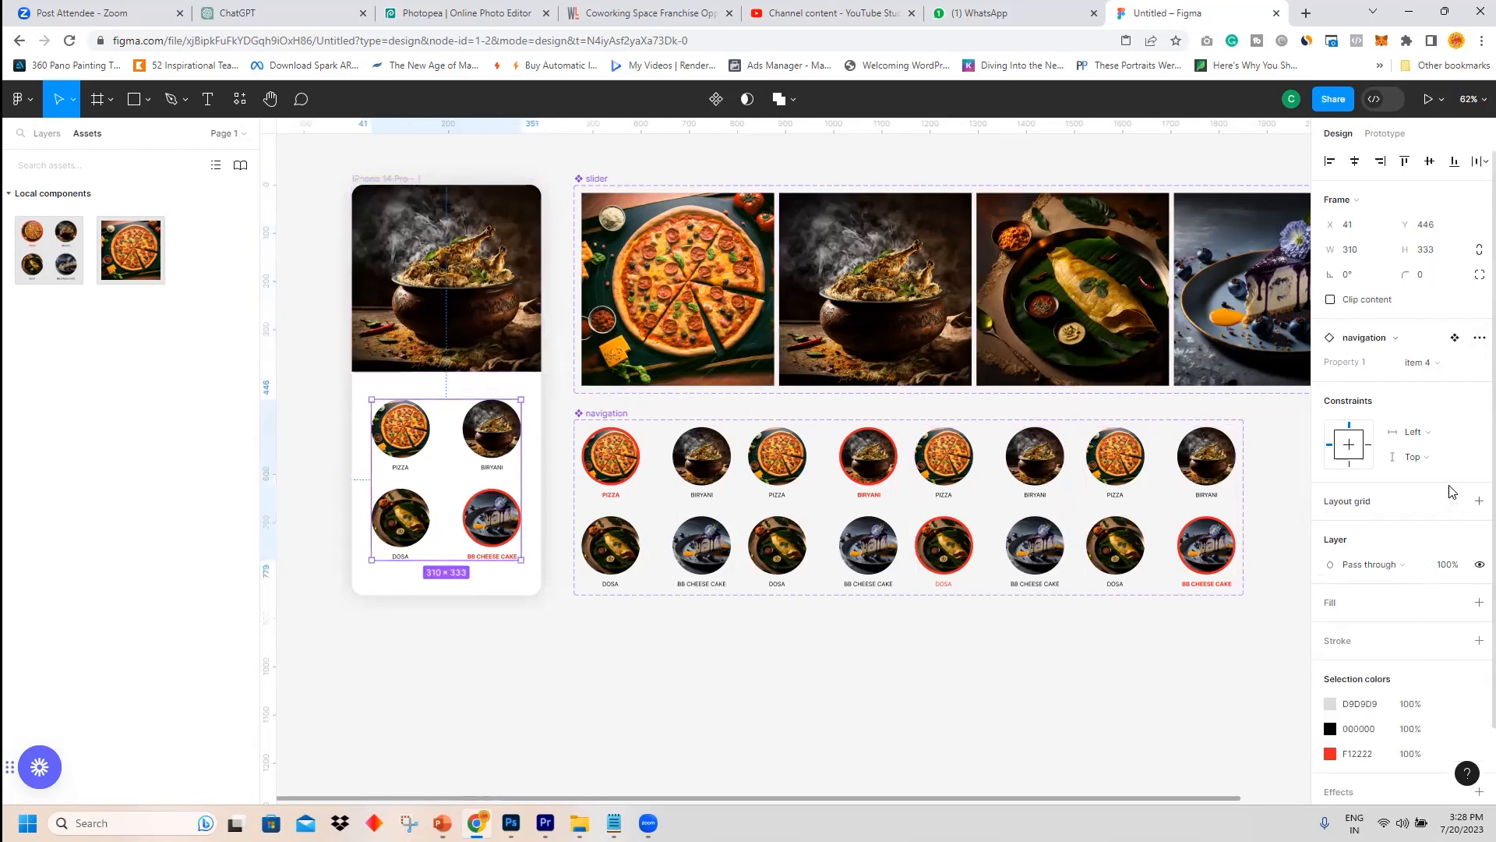
click(1475, 365)
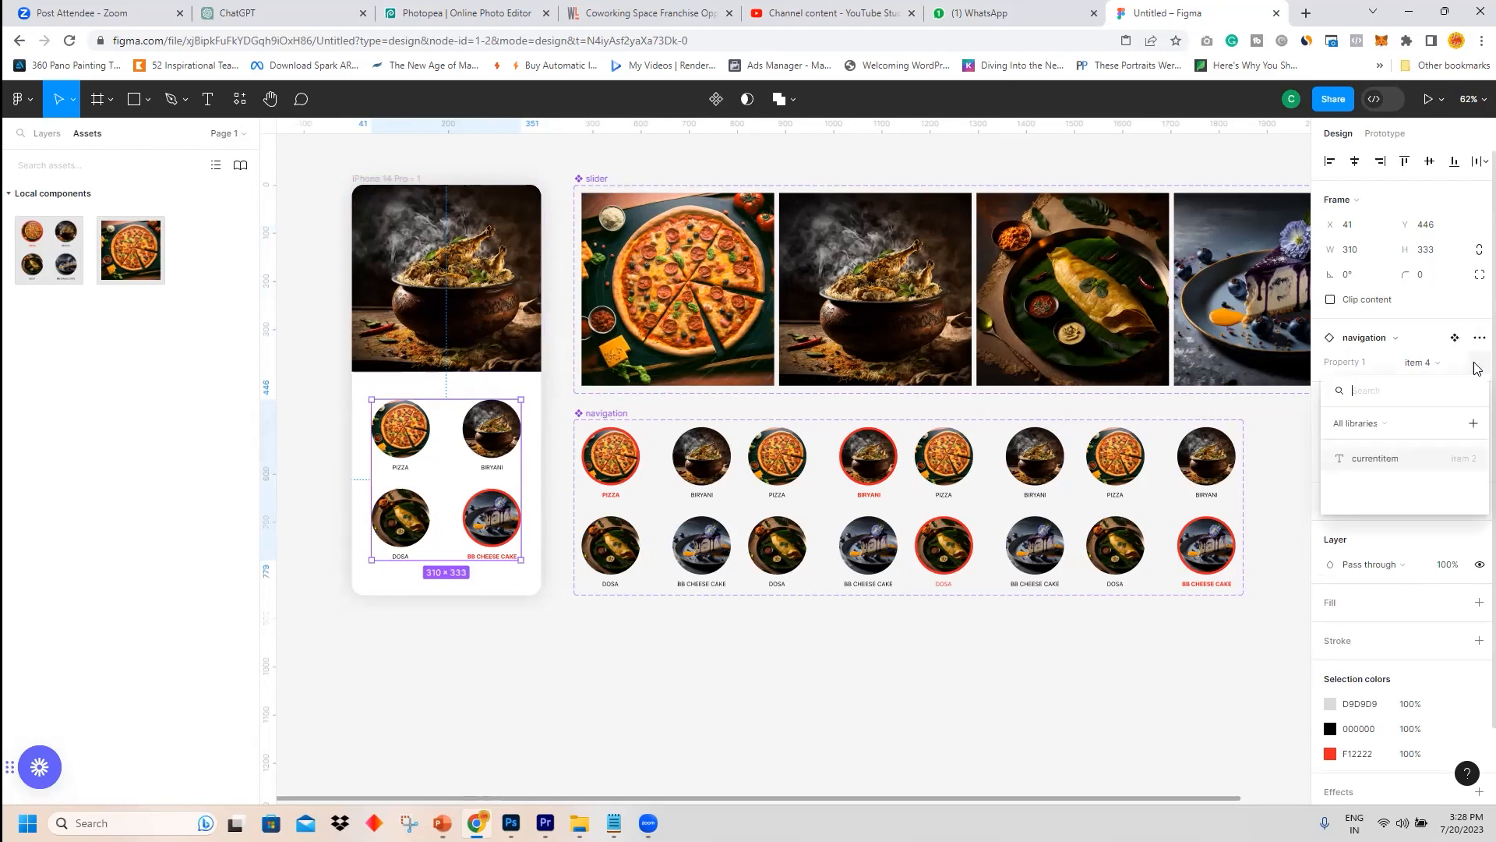
click(1375, 459)
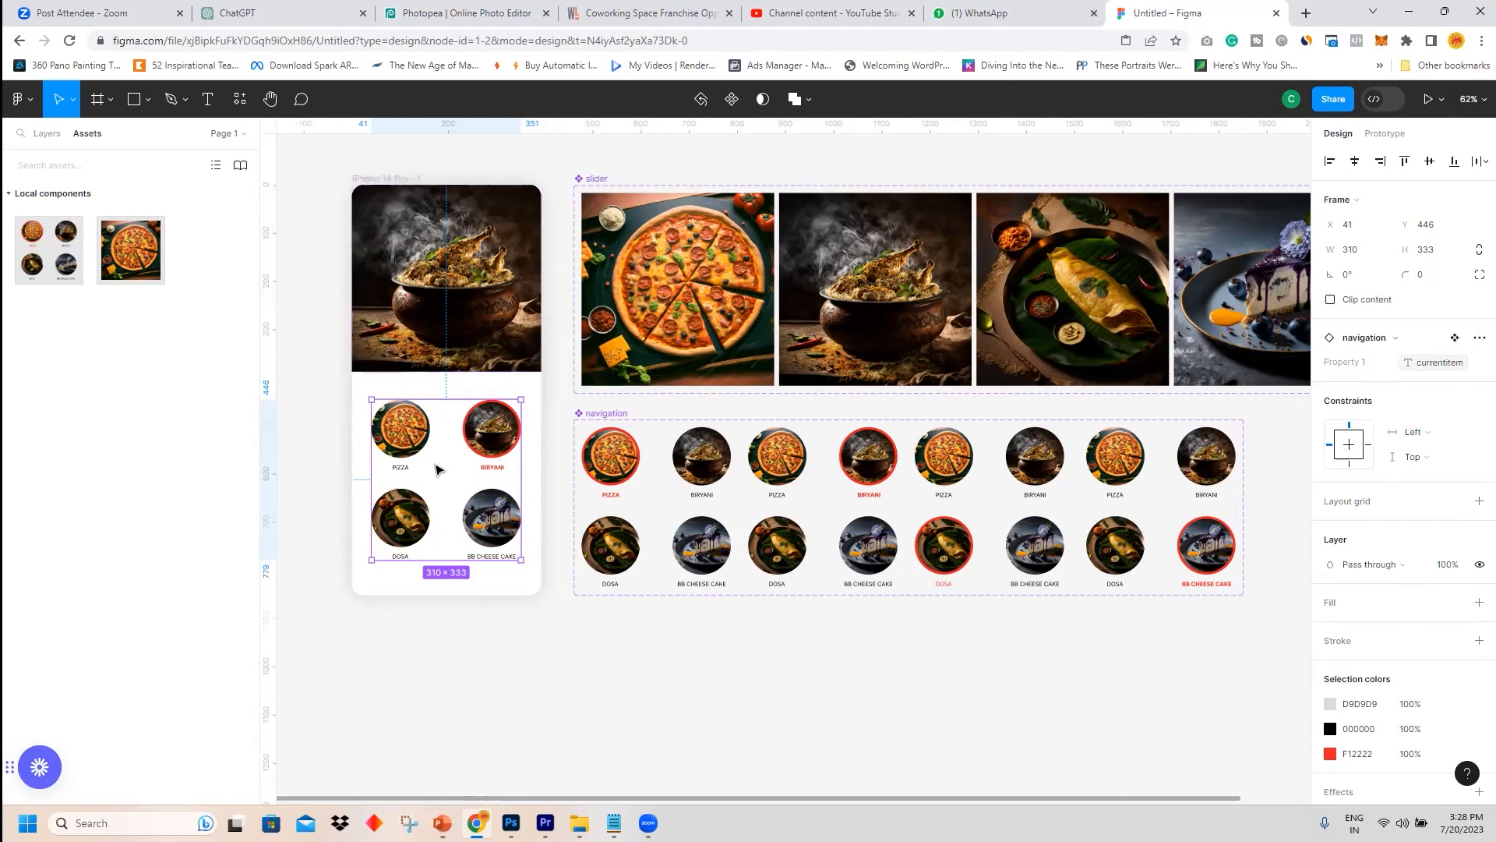
Select the iPhone 14 Pro frame and open it in preview.
click(499, 169)
click(406, 181)
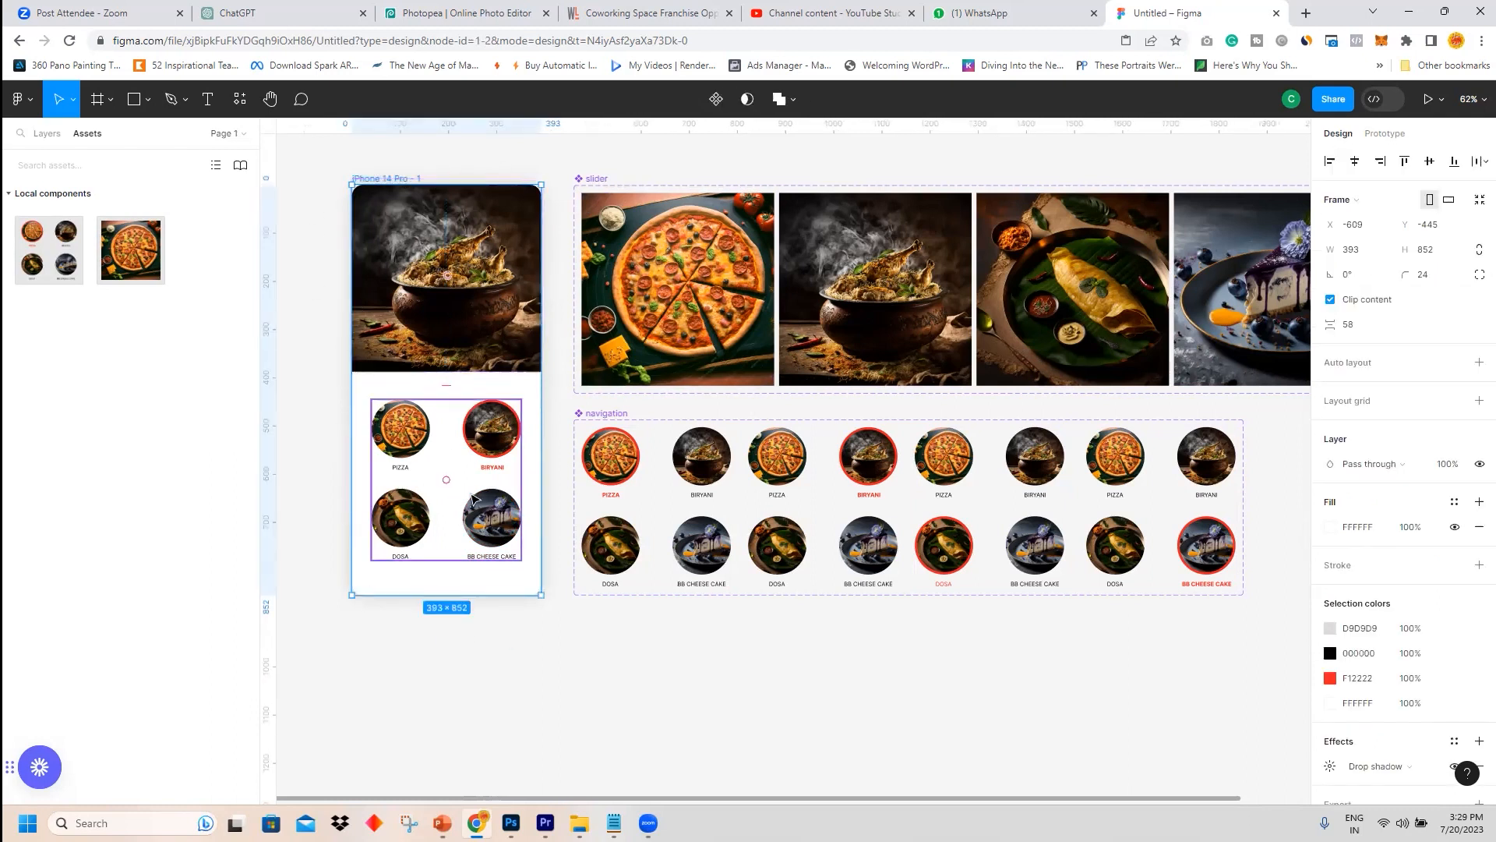
click(1441, 99)
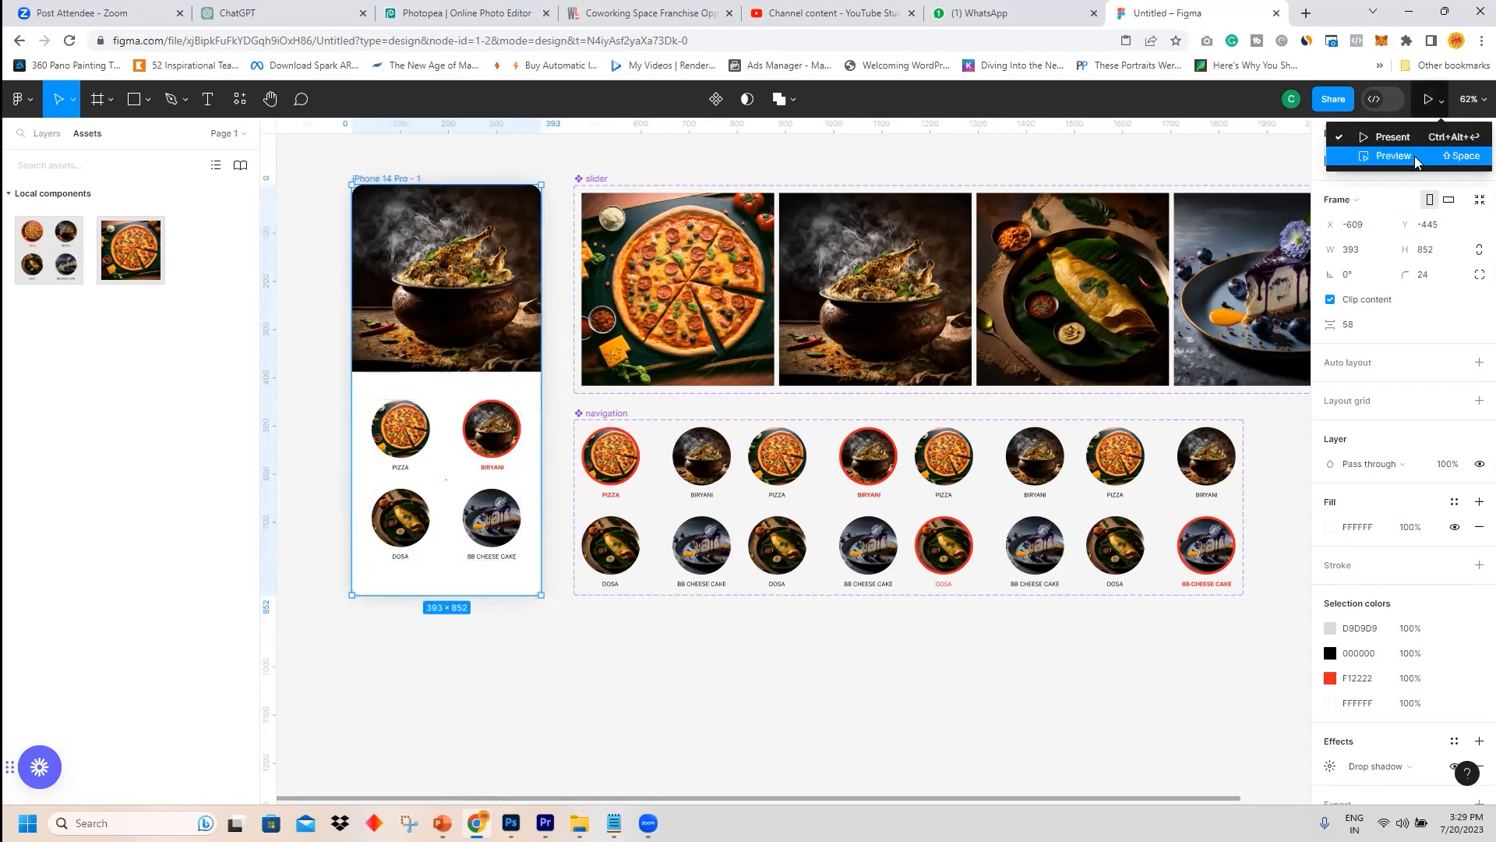
click(1394, 156)
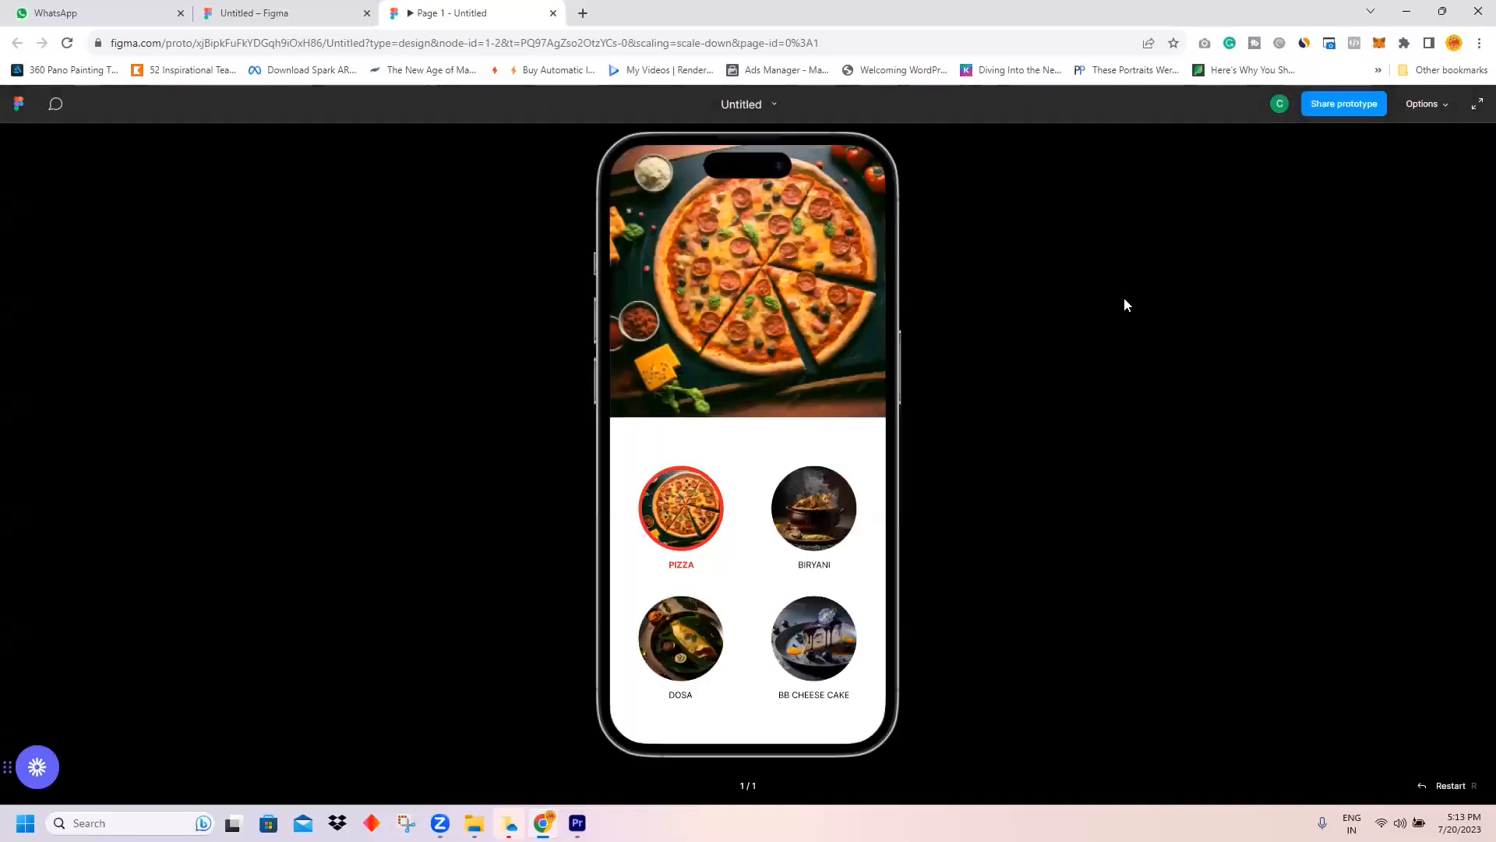
Test the prototype by tapping each food category circle in turn.
click(812, 508)
click(676, 645)
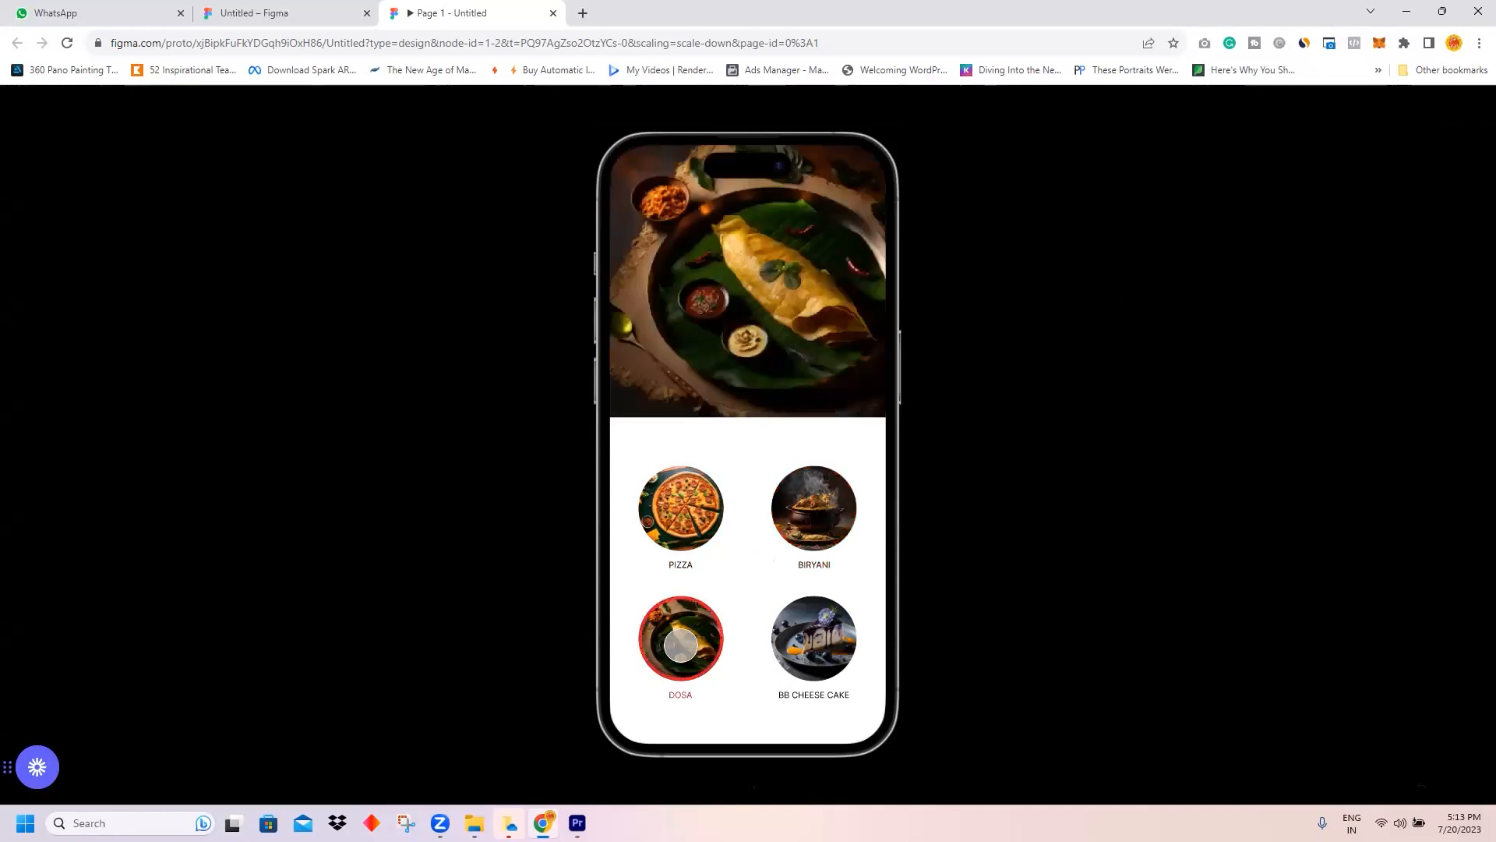
click(826, 644)
click(842, 530)
click(693, 516)
click(670, 633)
click(809, 645)
click(812, 531)
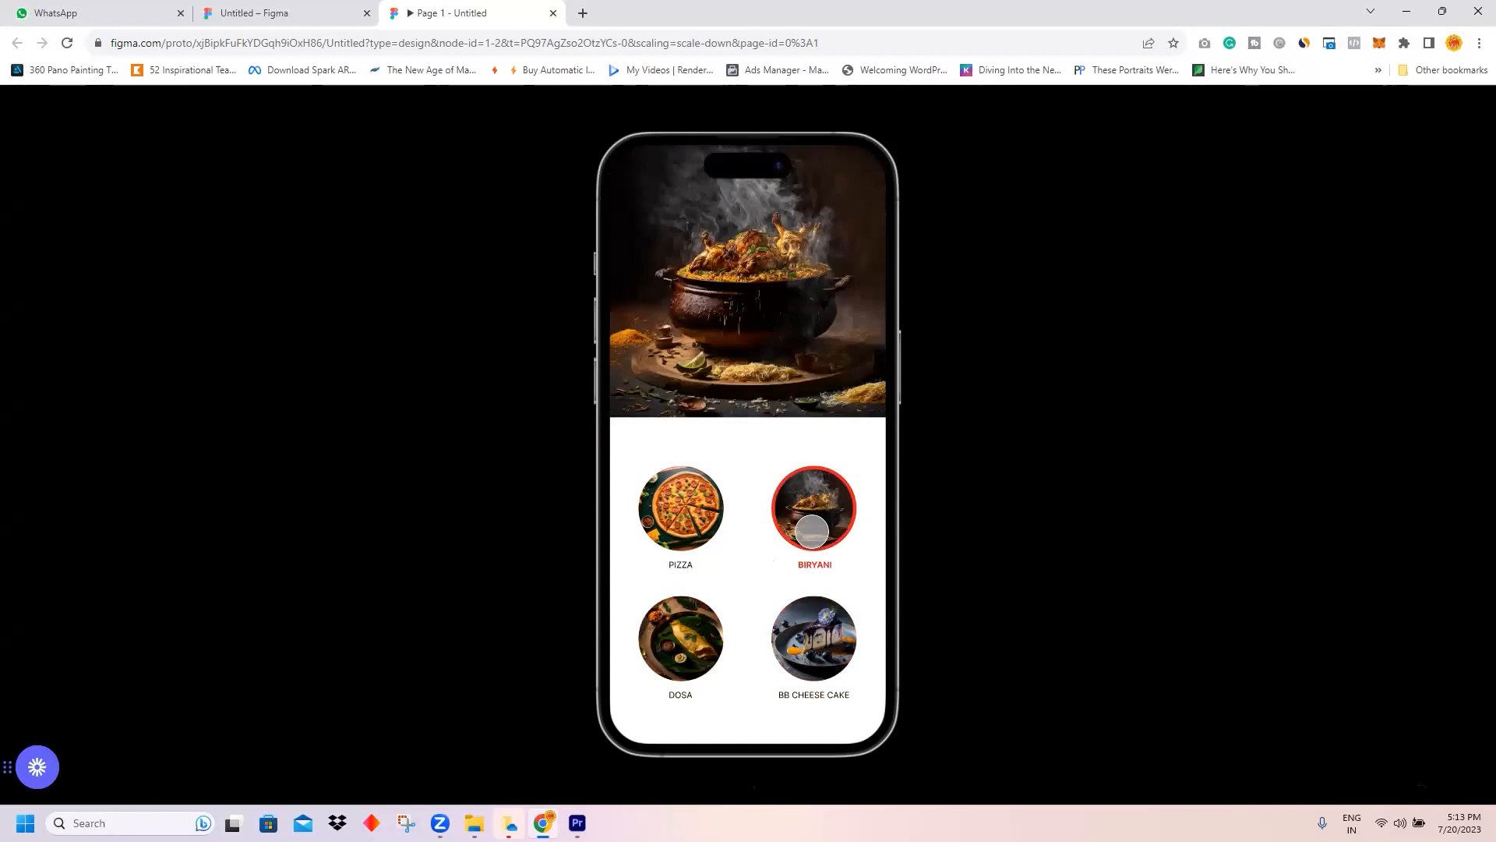
click(680, 529)
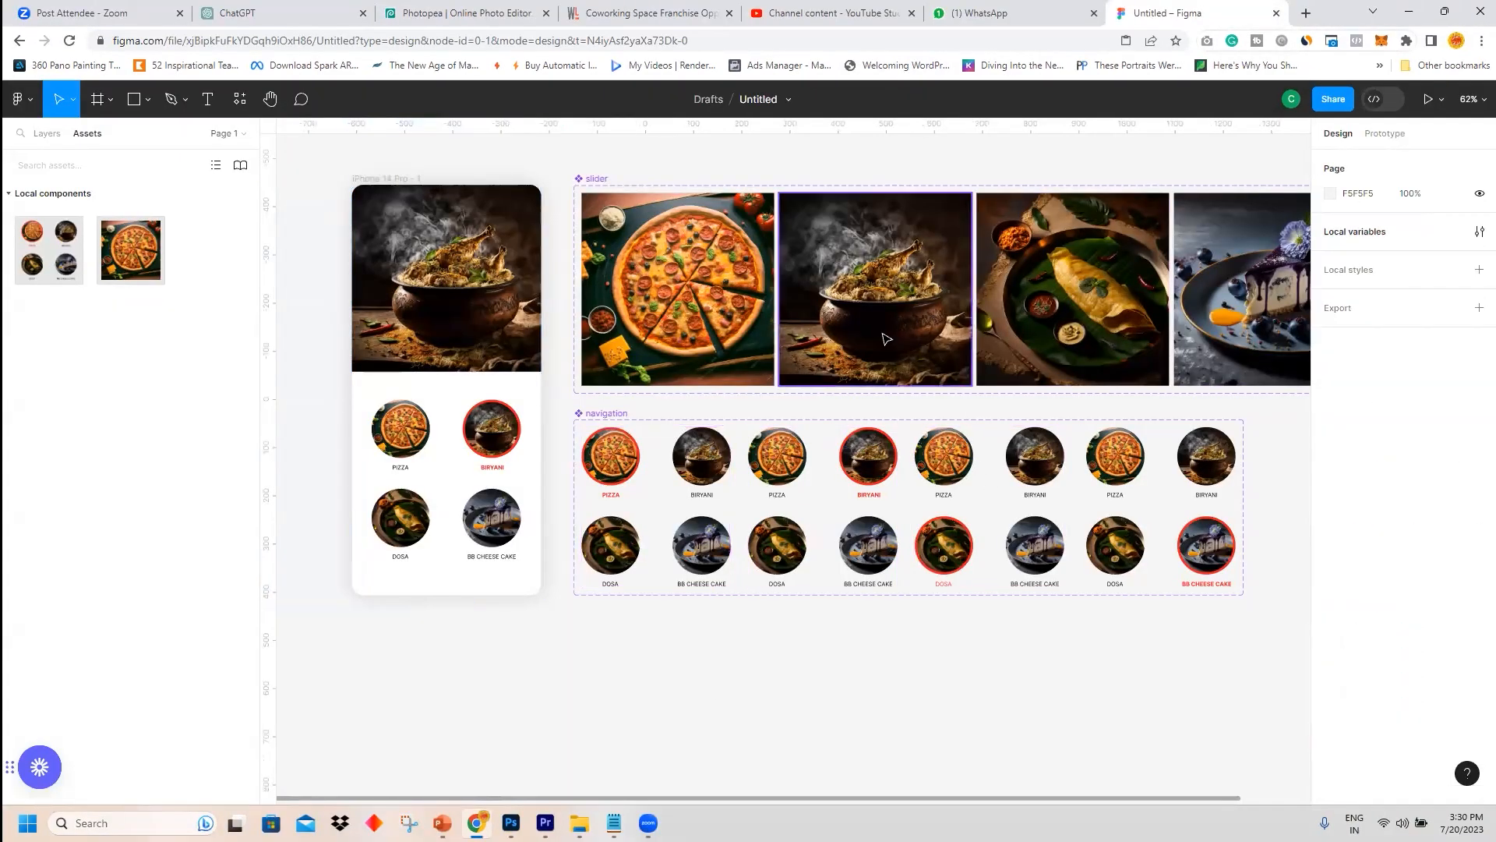
Reopen the local variables and set the currentItem variable's value to item 1.
click(449, 321)
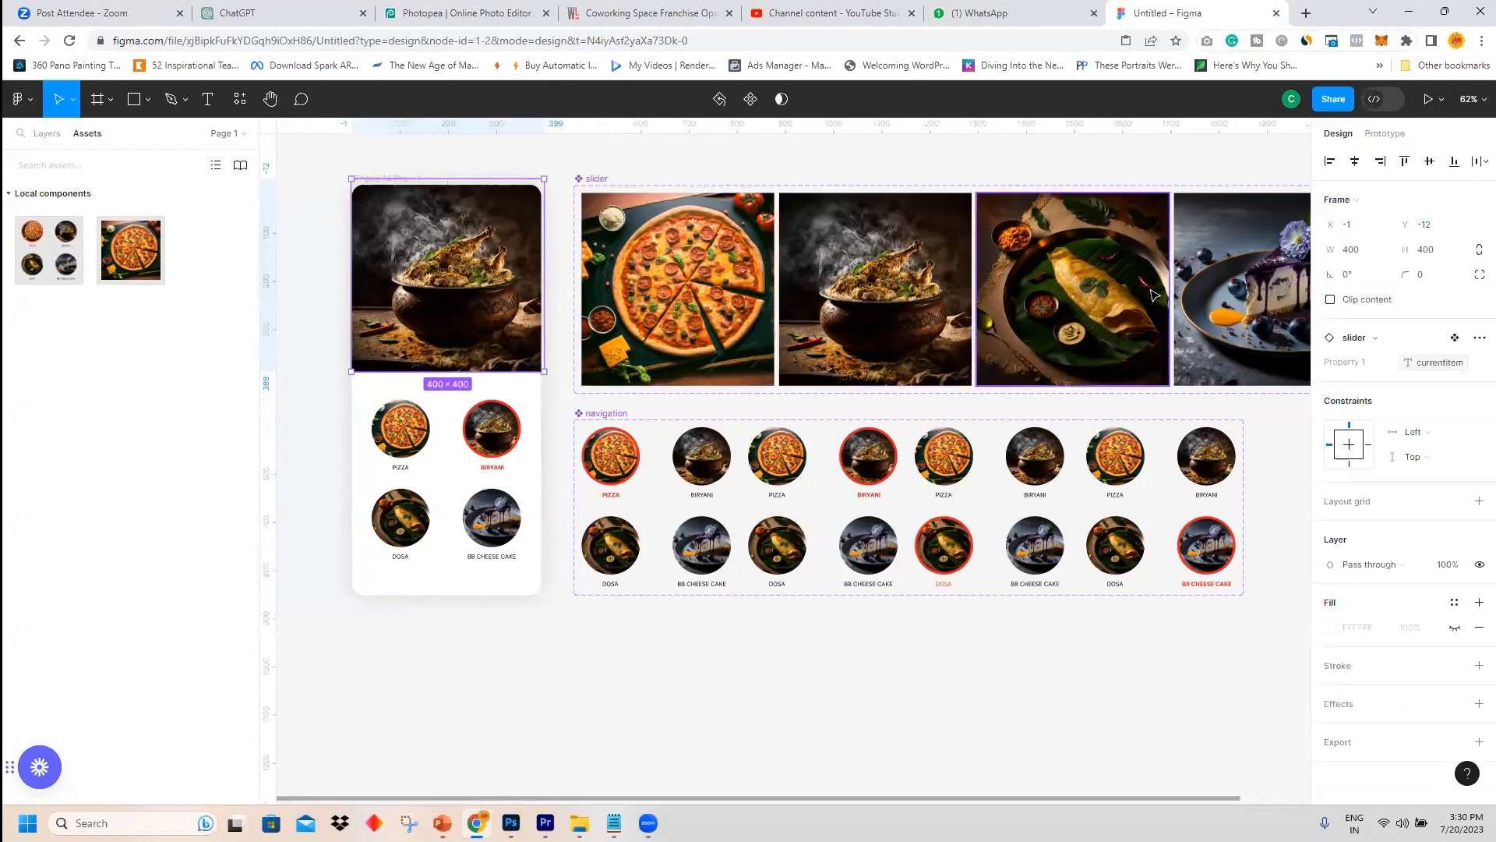
click(1220, 162)
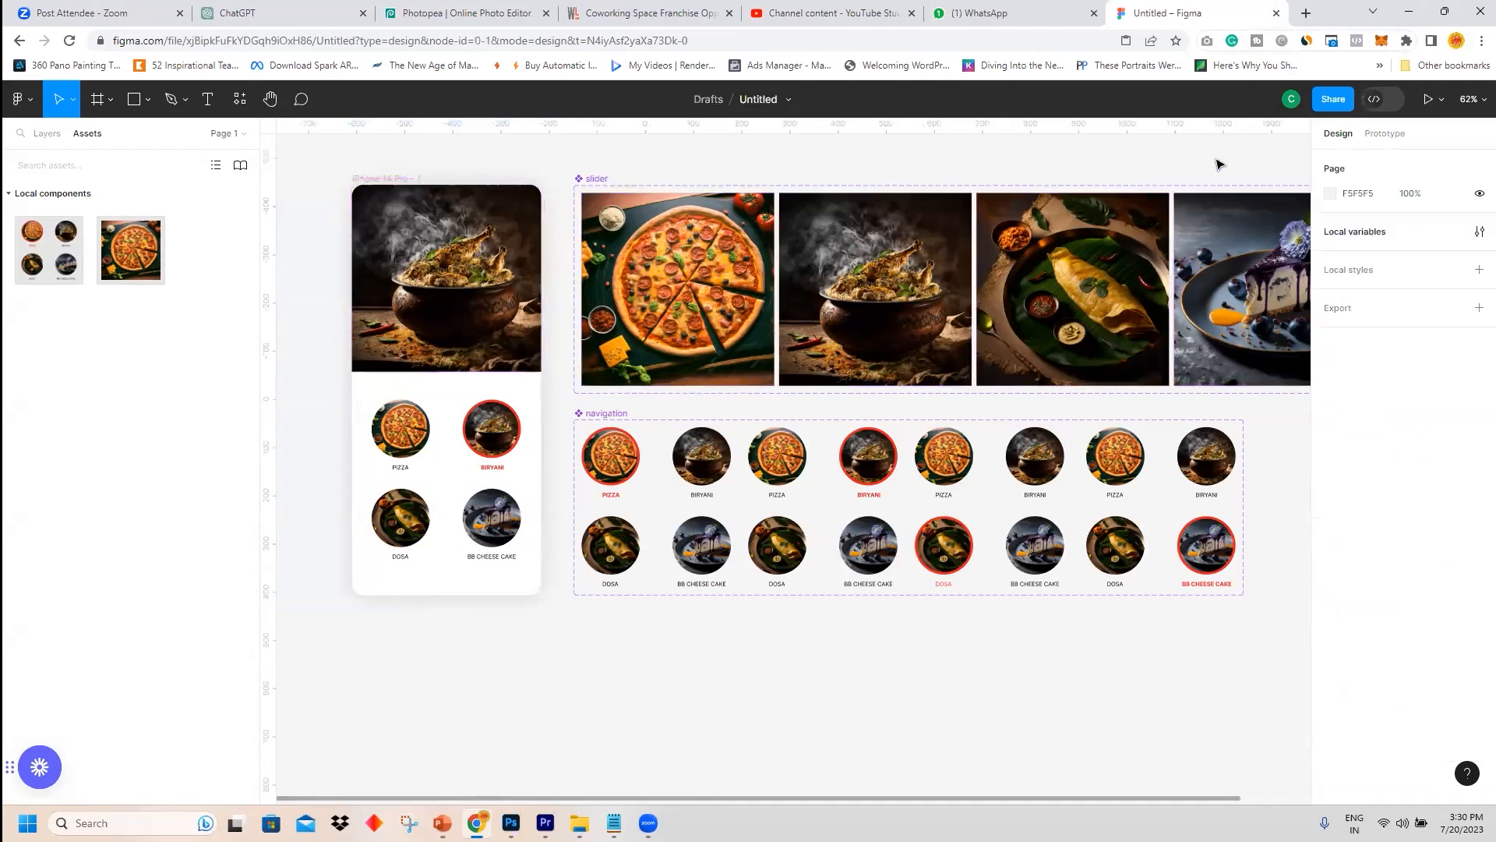
click(1480, 232)
double_click(1148, 209)
click(1145, 210)
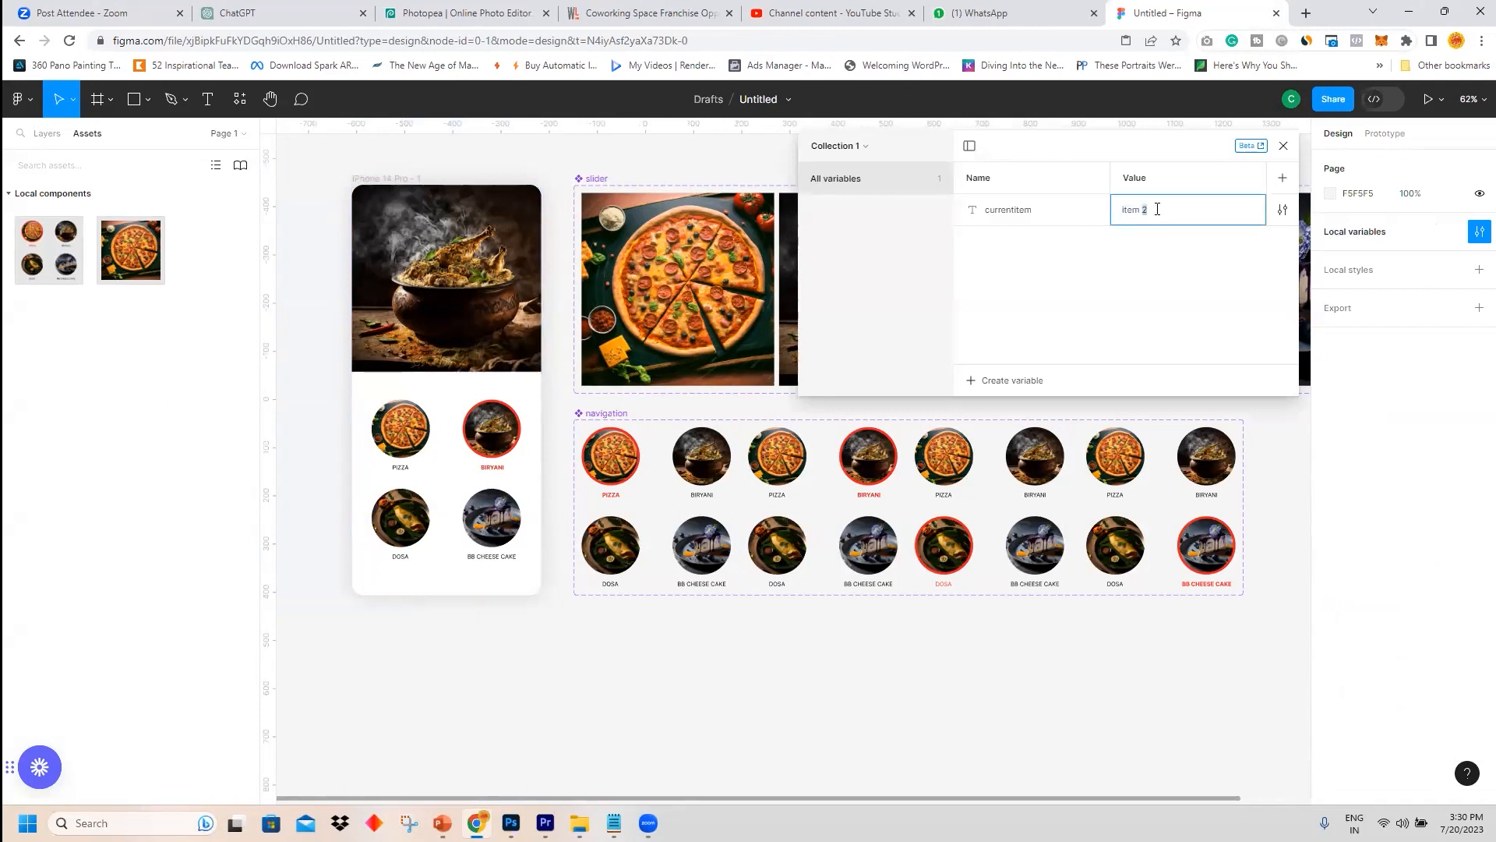
click(1161, 248)
double_click(1150, 209)
text(item 5)
click(1180, 267)
double_click(1150, 210)
text(item)
click(1200, 267)
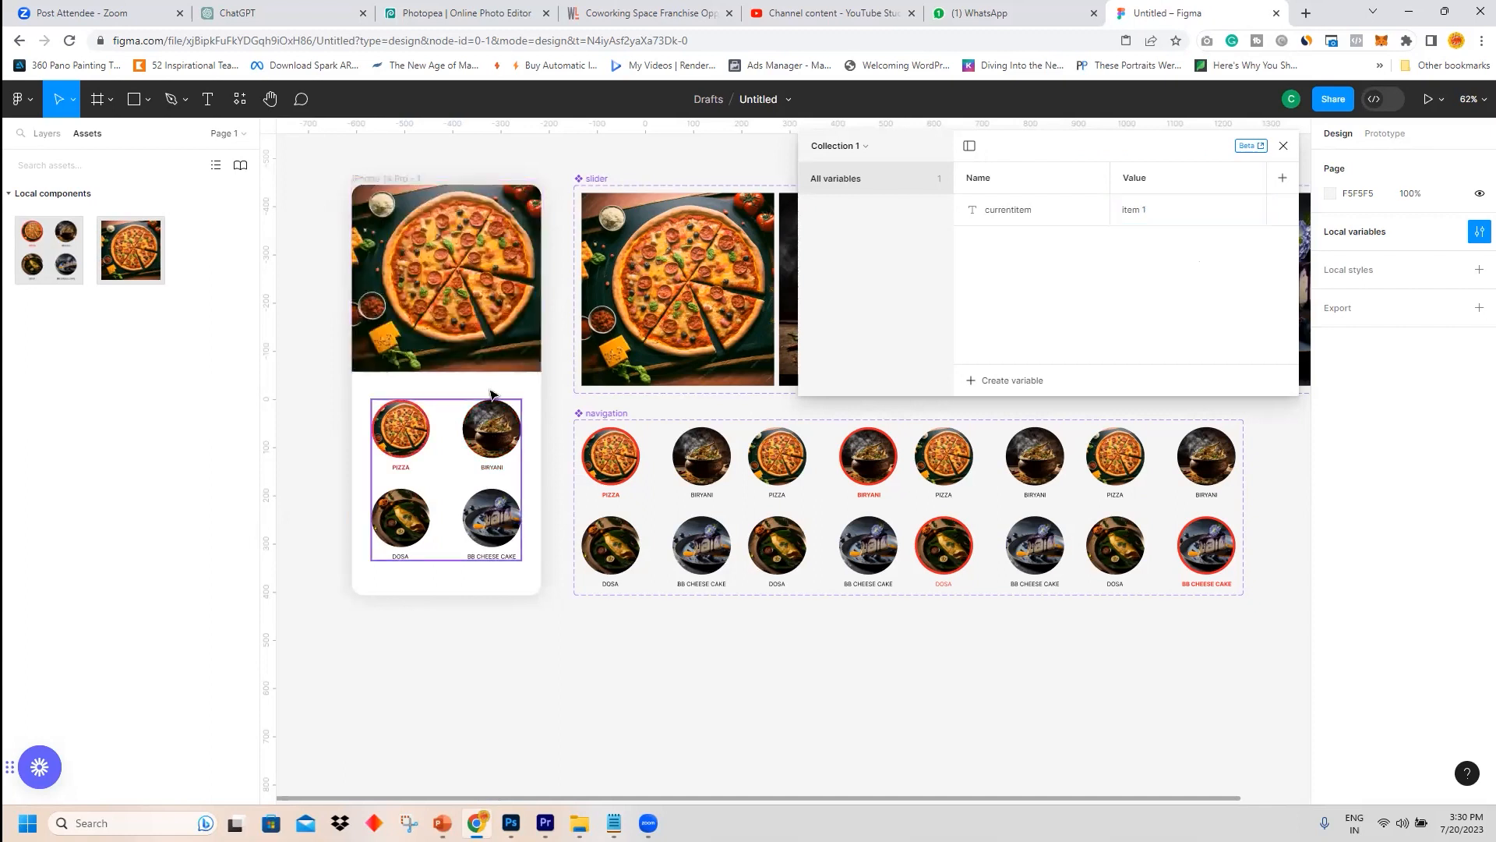
Set the currentItem variable's value to item 2.
double_click(1144, 209)
click(1143, 210)
text(2)
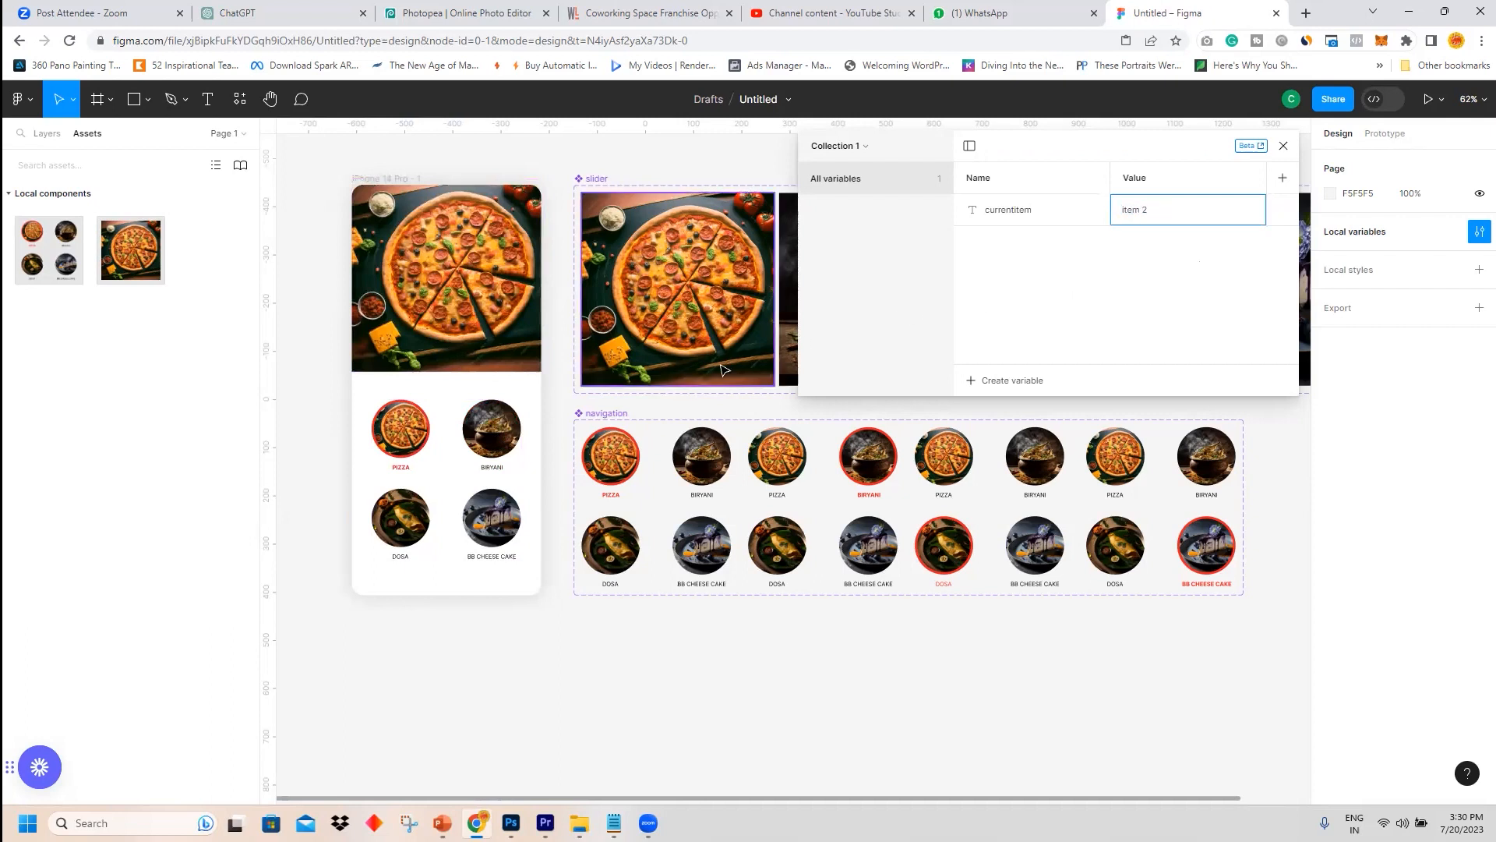
click(1189, 322)
Set the currentItem variable's value to item 3.
double_click(1149, 209)
click(1145, 210)
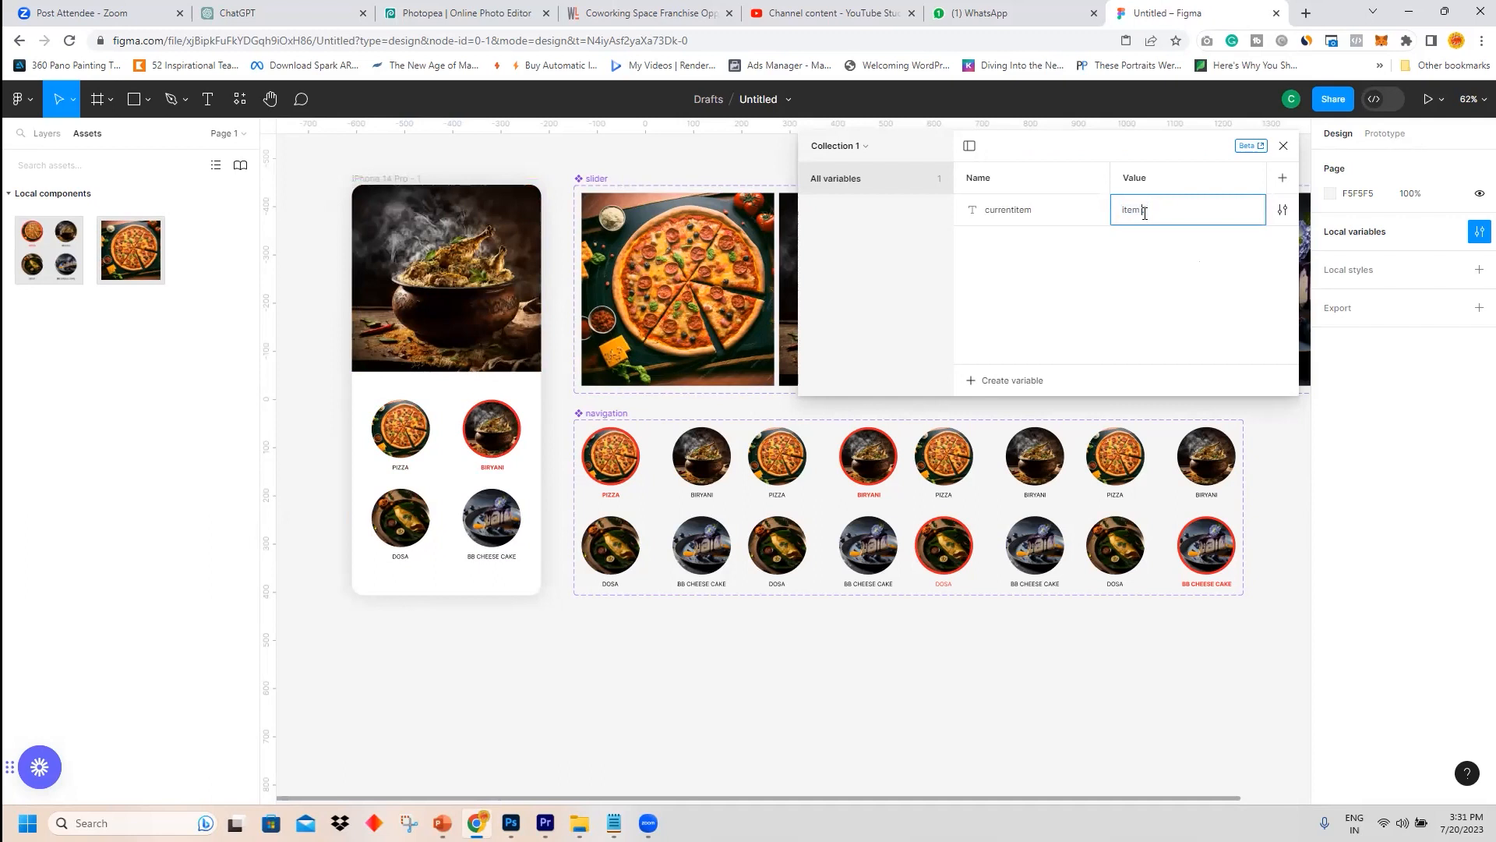
text(3)
click(1187, 285)
Set the currentItem variable's value to item 4.
double_click(1156, 210)
click(1145, 213)
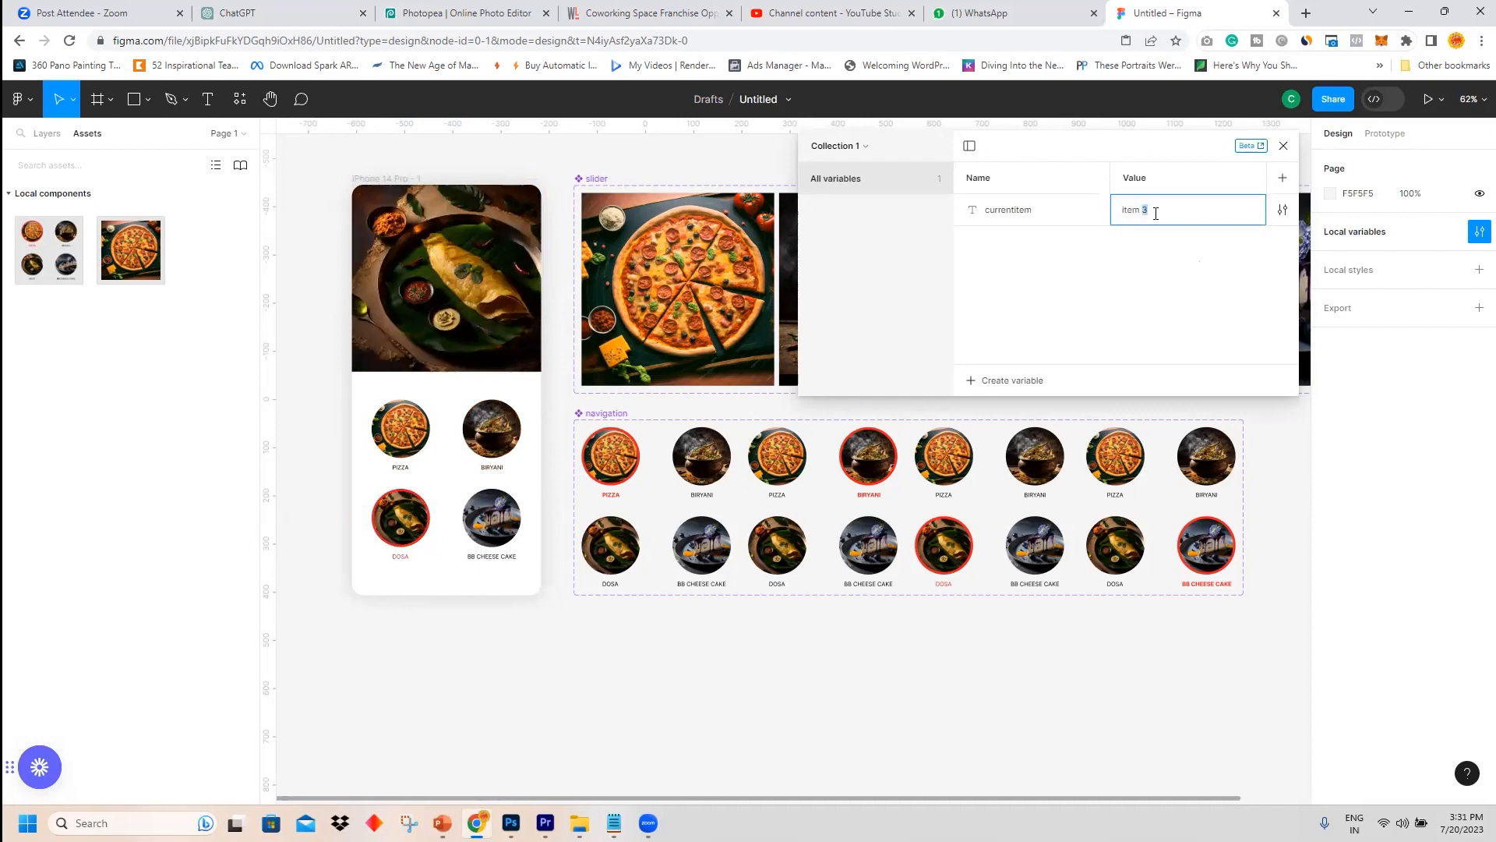
text(4)
click(1273, 307)
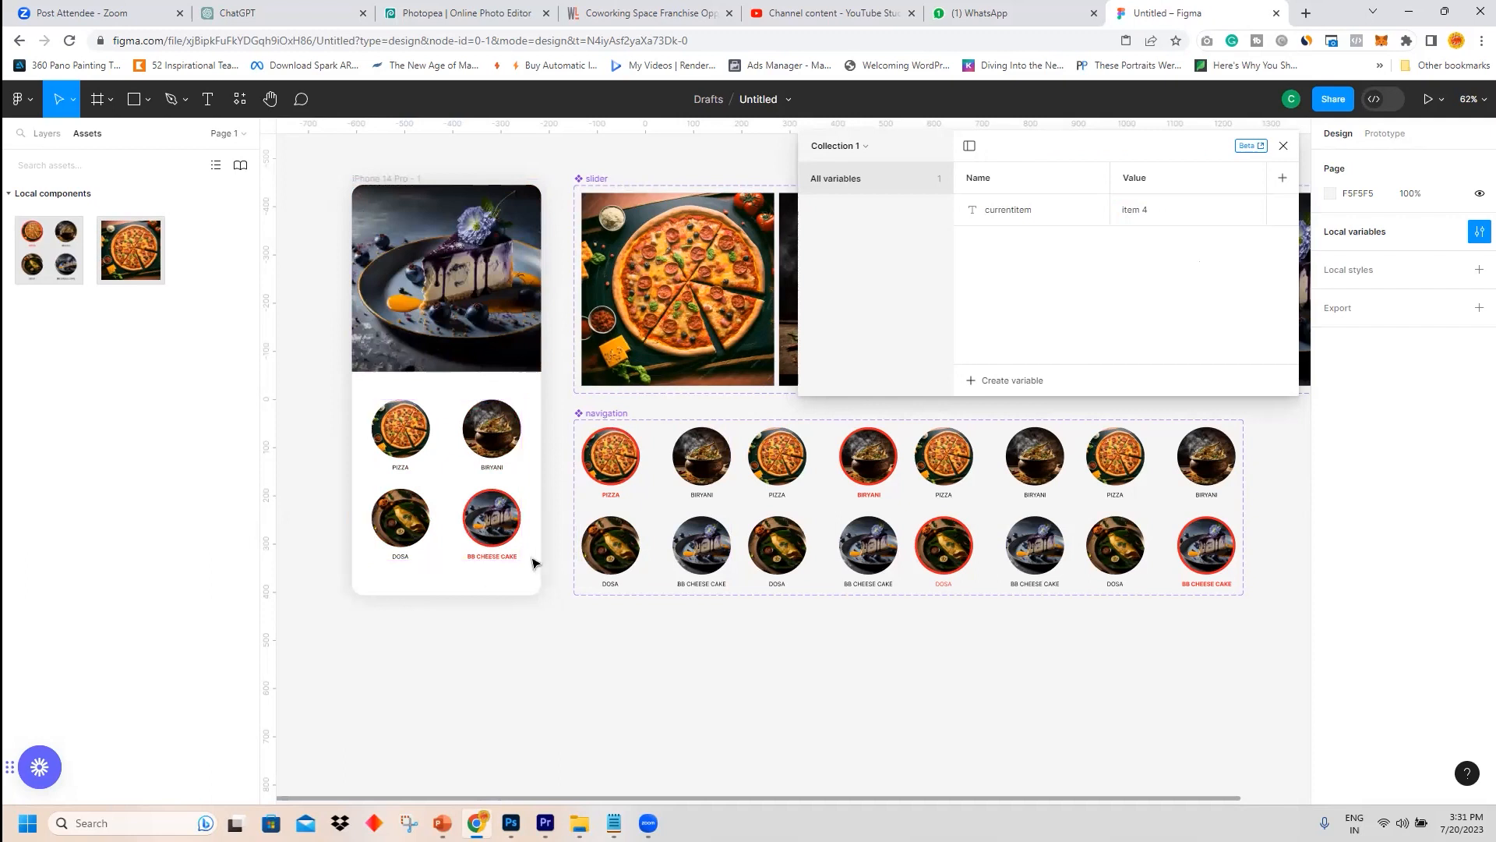
Start editing the currentItem variable's value again.
click(1146, 210)
click(1146, 211)
key(BackSpace)
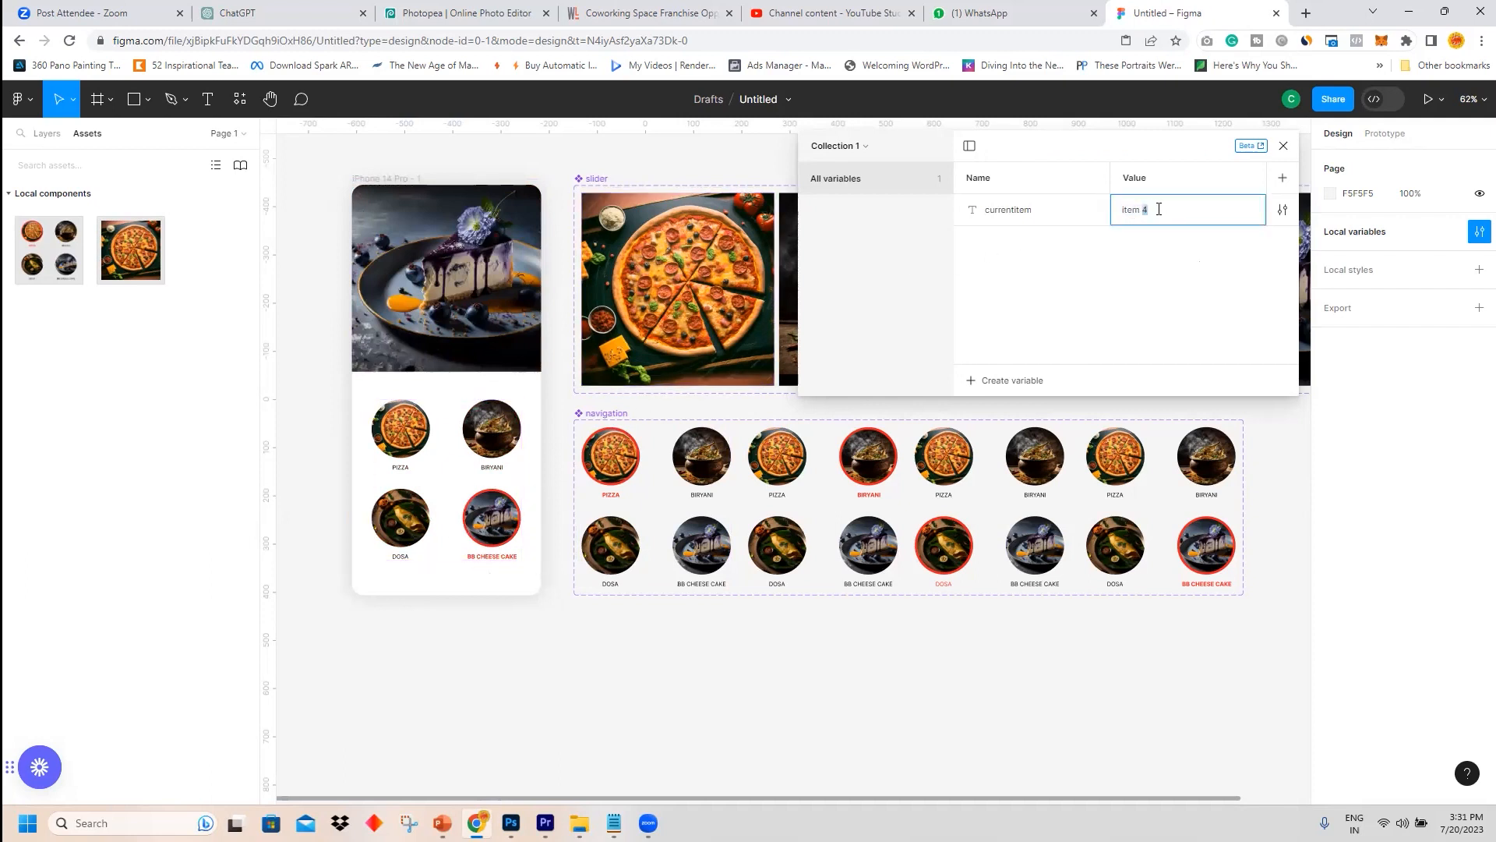